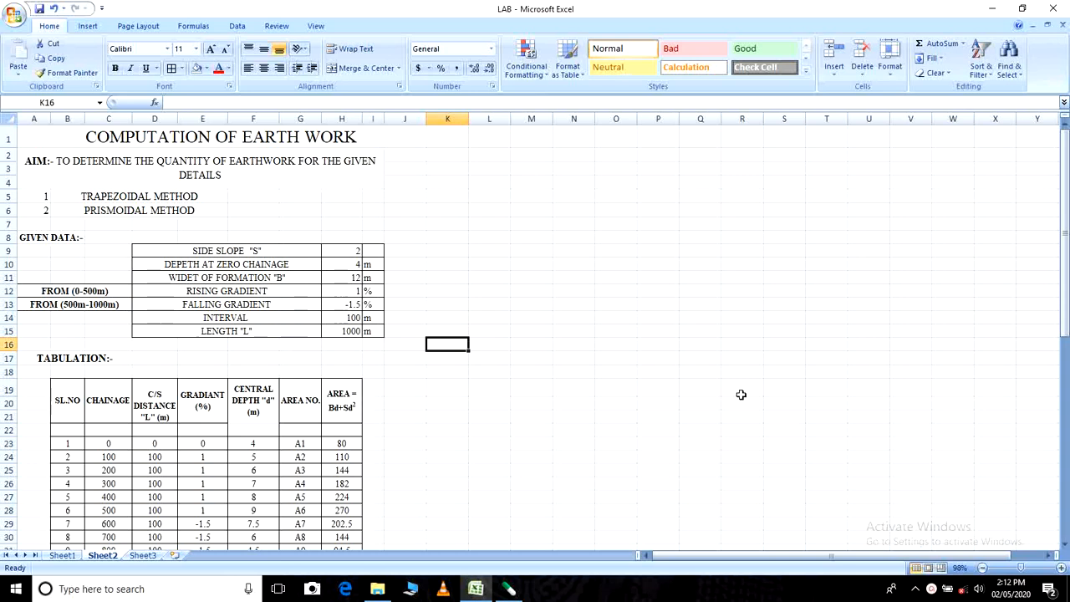
{"action": "left_click", "coordinate": [127, 135]}
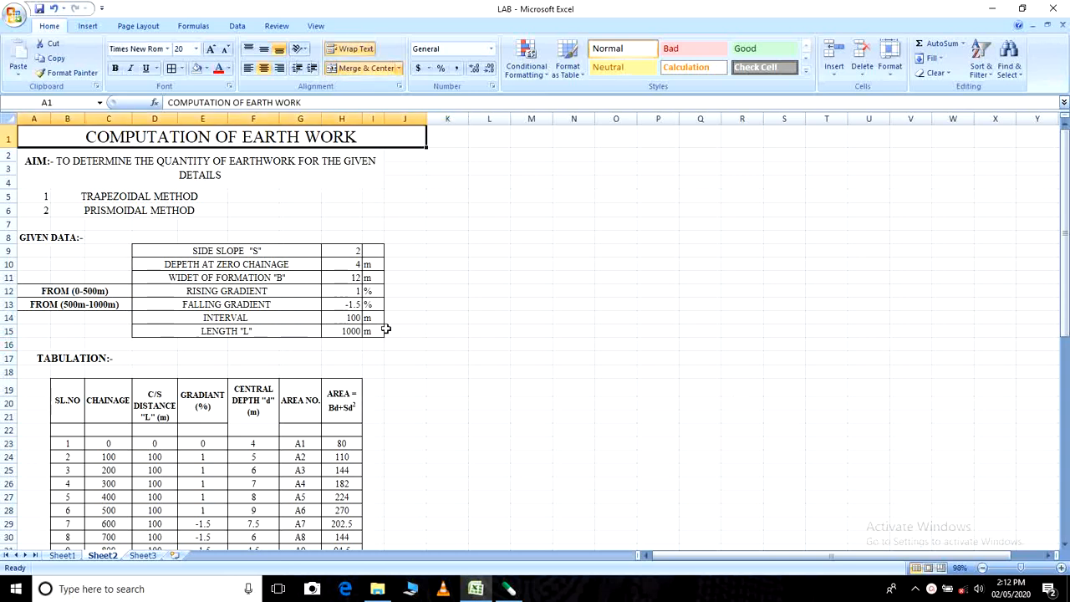
{"action": "left_click", "coordinate": [556, 363]}
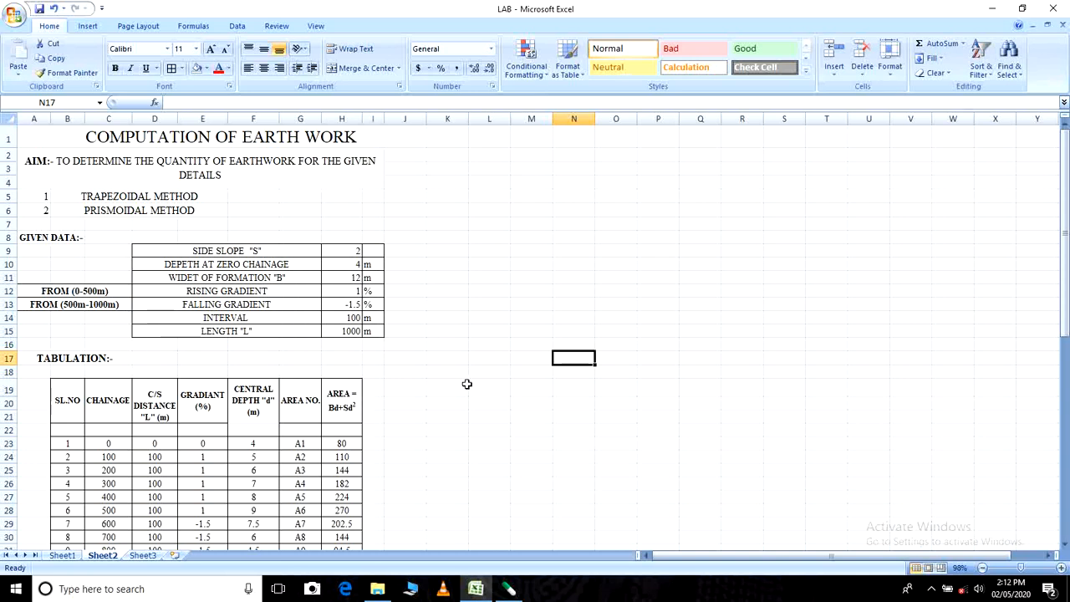
- Set up the sheet's page with Normal margins and A4 paper size
{"action": "left_click", "coordinate": [137, 26]}
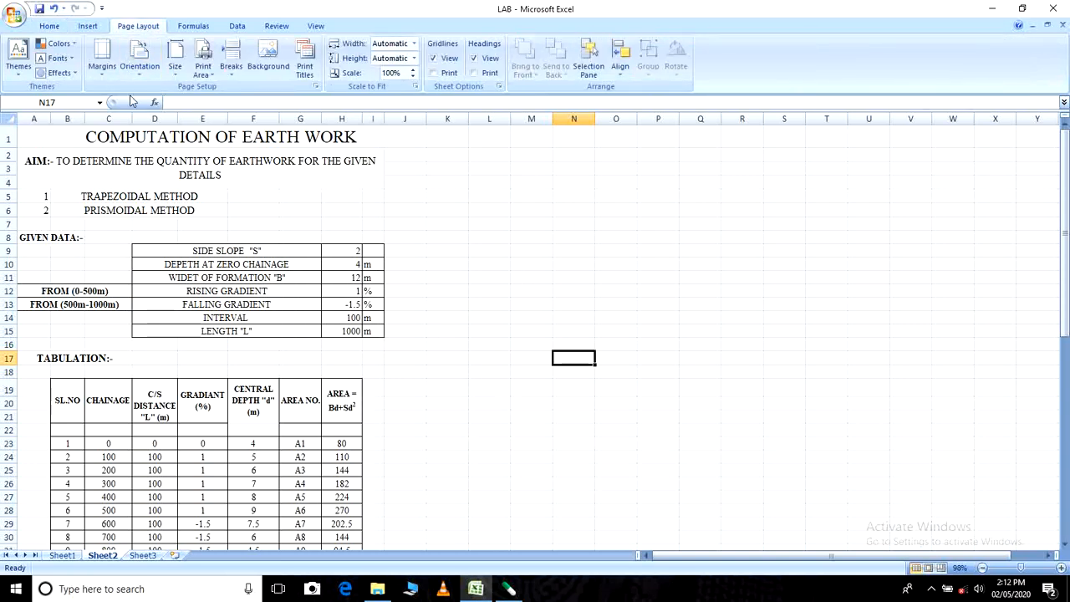
{"action": "left_click", "coordinate": [102, 61]}
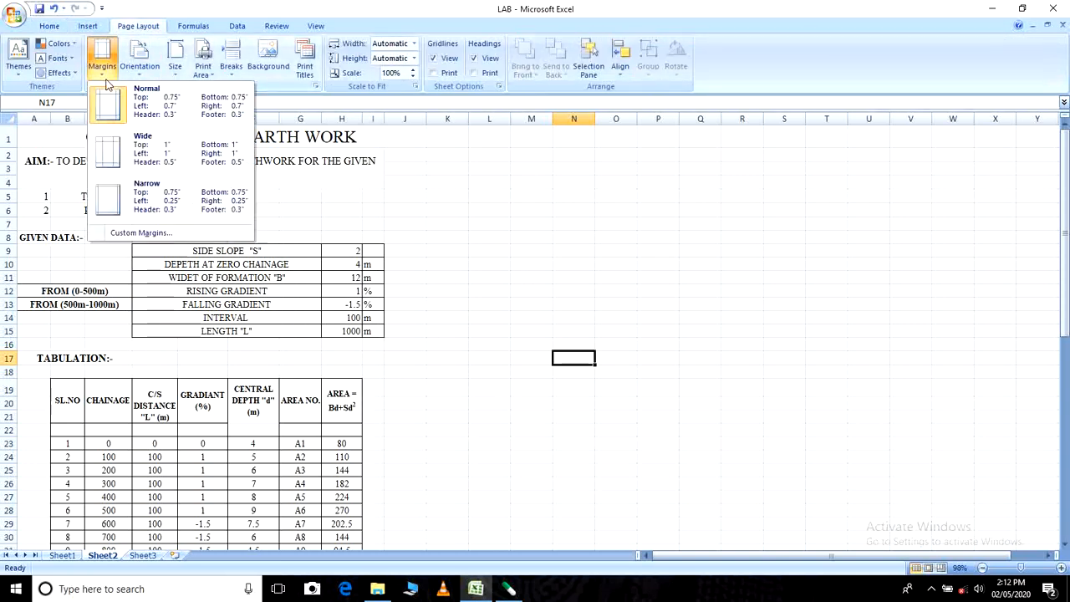
{"action": "left_click", "coordinate": [140, 119]}
{"action": "left_click", "coordinate": [139, 68]}
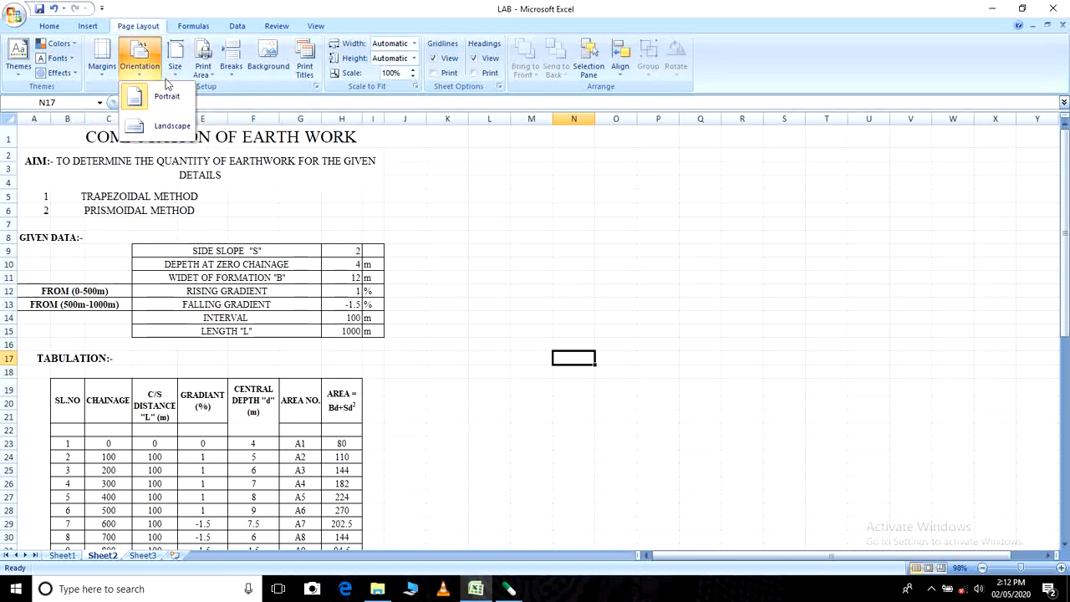
{"action": "left_click", "coordinate": [176, 72]}
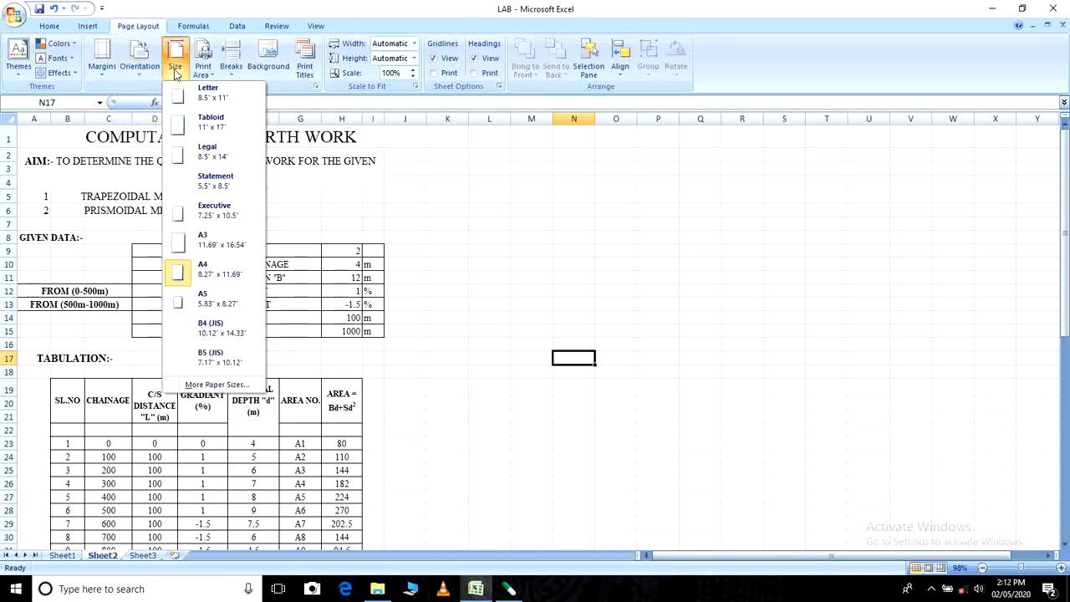
{"action": "left_click", "coordinate": [209, 271]}
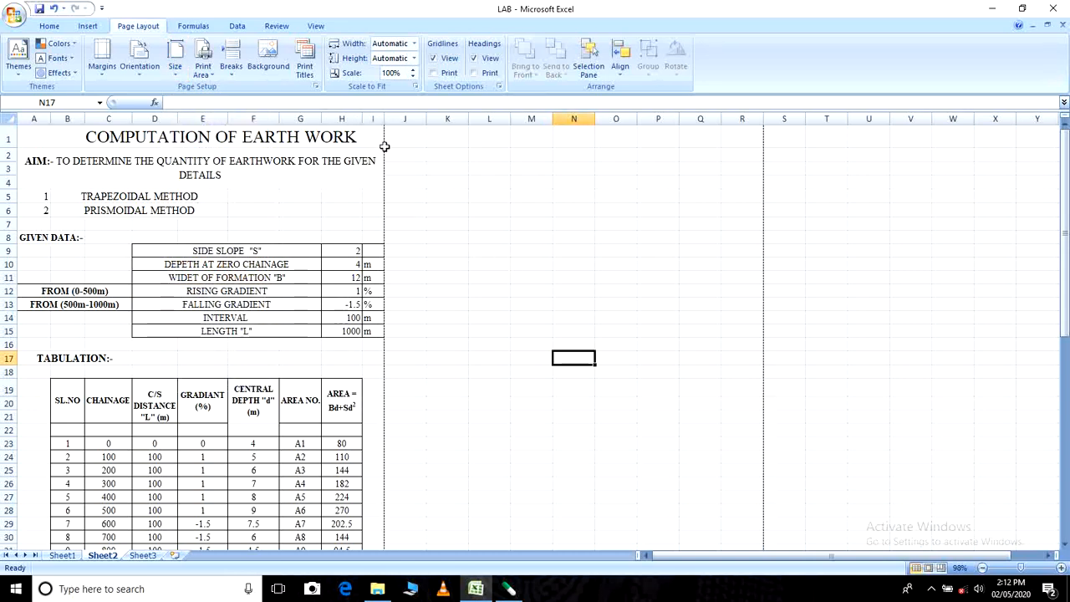
{"action": "left_click", "coordinate": [419, 308]}
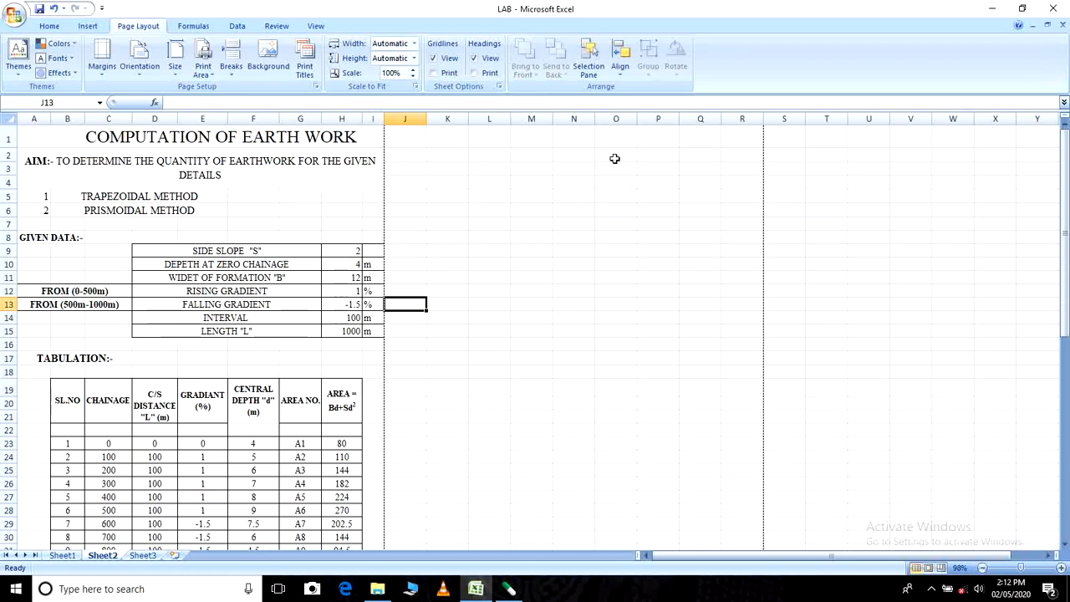
{"action": "left_click_drag", "start_coordinate": [399, 158], "coordinate": [750, 162]}
{"action": "left_click", "coordinate": [661, 237]}
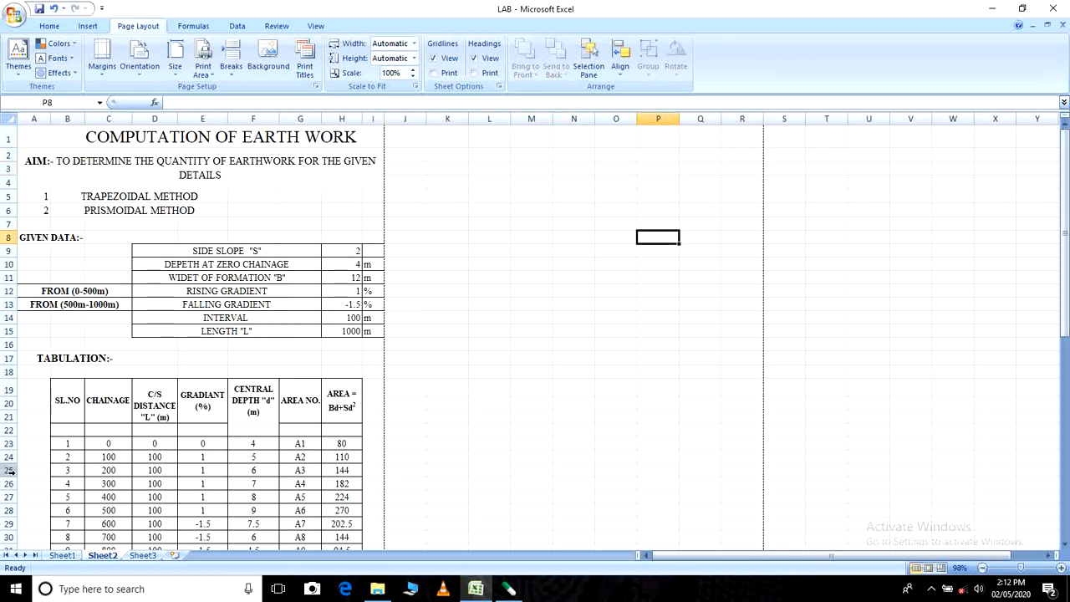
{"action": "left_click", "coordinate": [485, 140]}
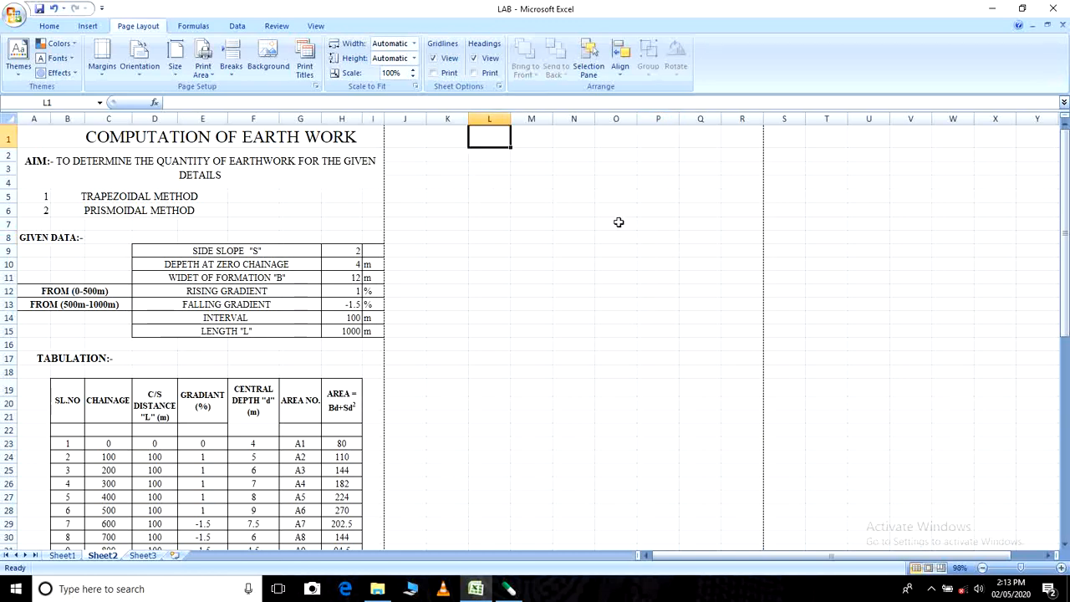
{"action": "left_click", "coordinate": [535, 209]}
- Enter the title "COMPUTATION OF EARTWORK" in cell K1
{"action": "left_click", "coordinate": [456, 143]}
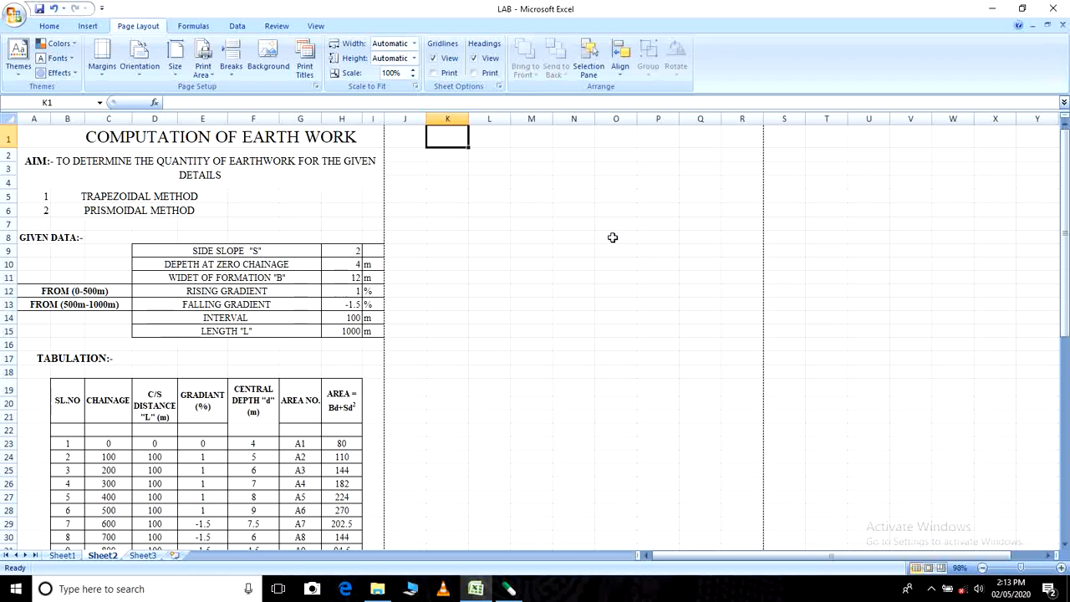
{"action": "type", "text": "COMPU"}
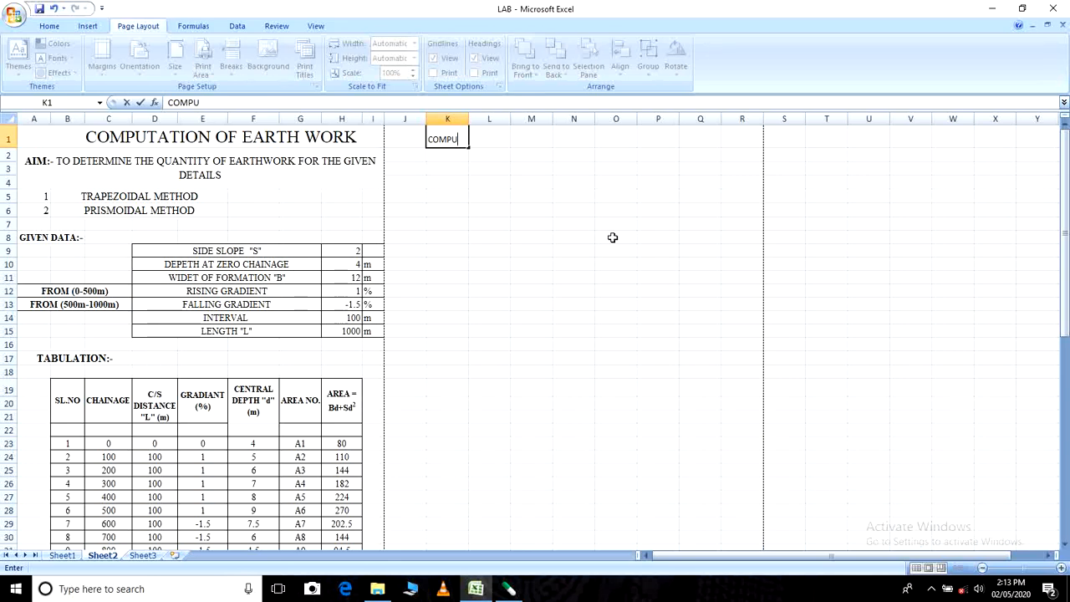
{"action": "type", "text": "TATION OF EA"}
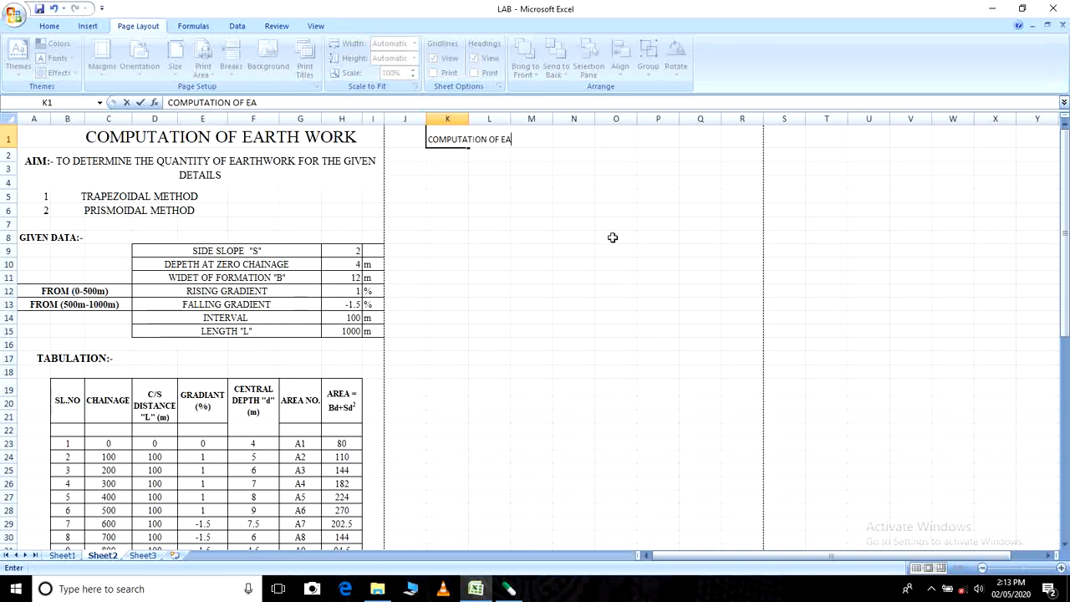
{"action": "type", "text": "RTWORK"}
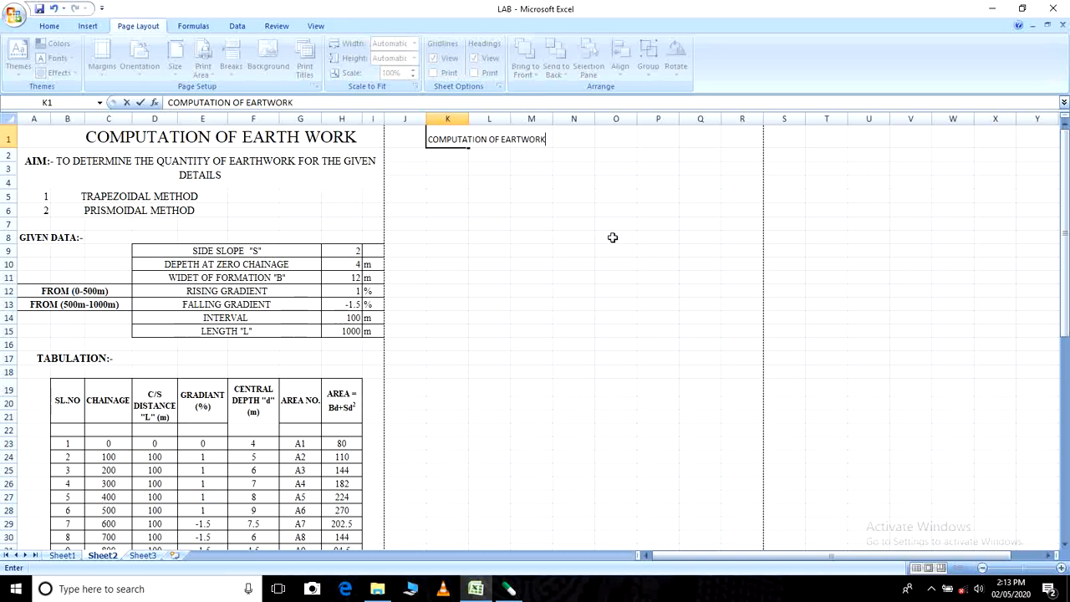
{"action": "left_click", "coordinate": [585, 237]}
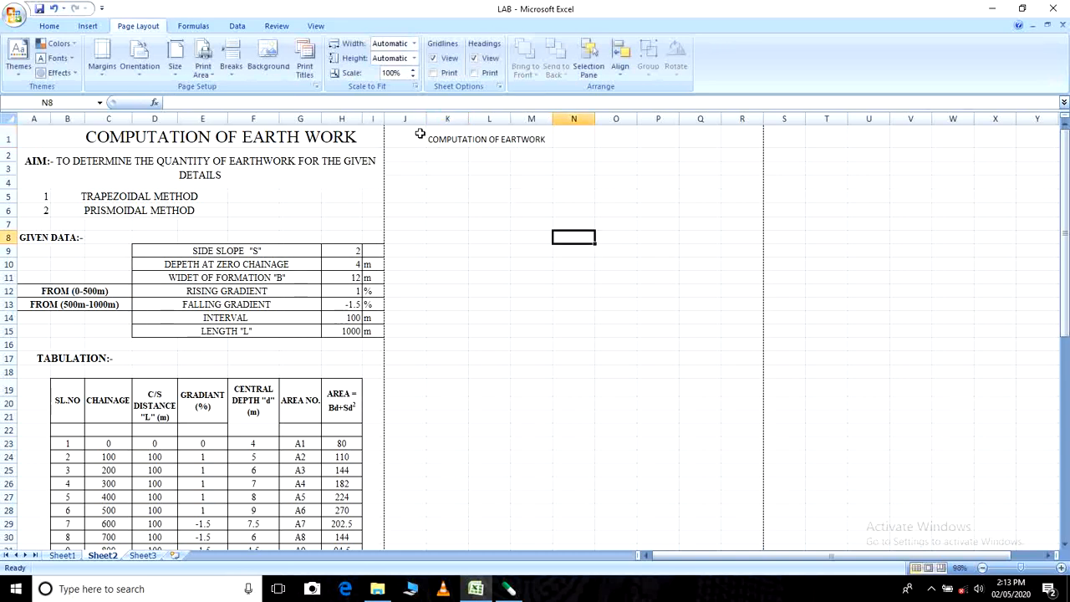
{"action": "left_click", "coordinate": [459, 137]}
{"action": "left_click", "coordinate": [489, 182]}
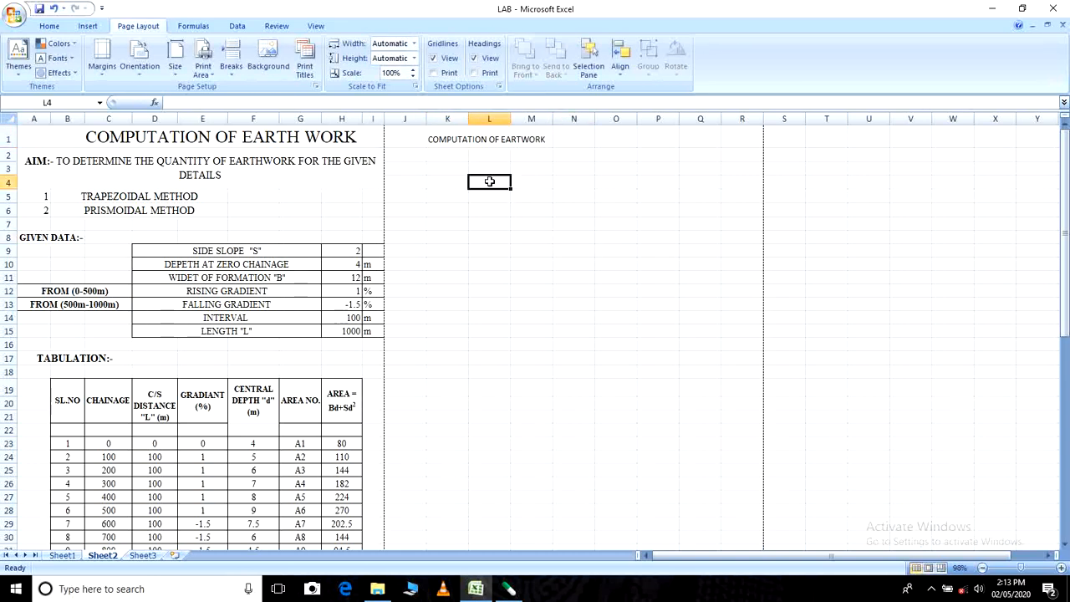
{"action": "left_click", "coordinate": [443, 136]}
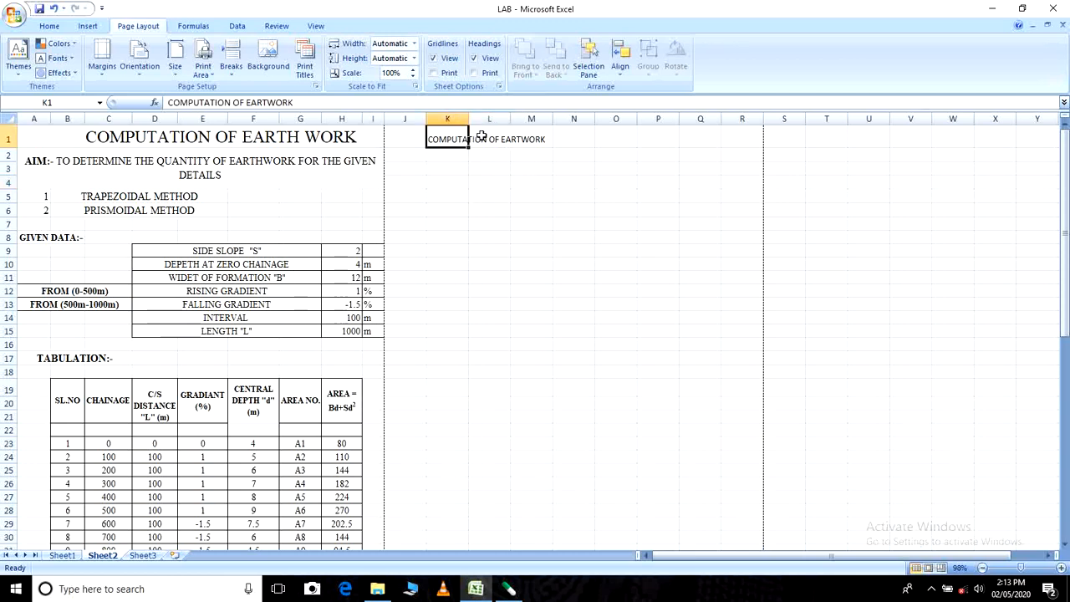
{"action": "left_click", "coordinate": [517, 145]}
{"action": "left_click_drag", "start_coordinate": [421, 139], "coordinate": [488, 141]}
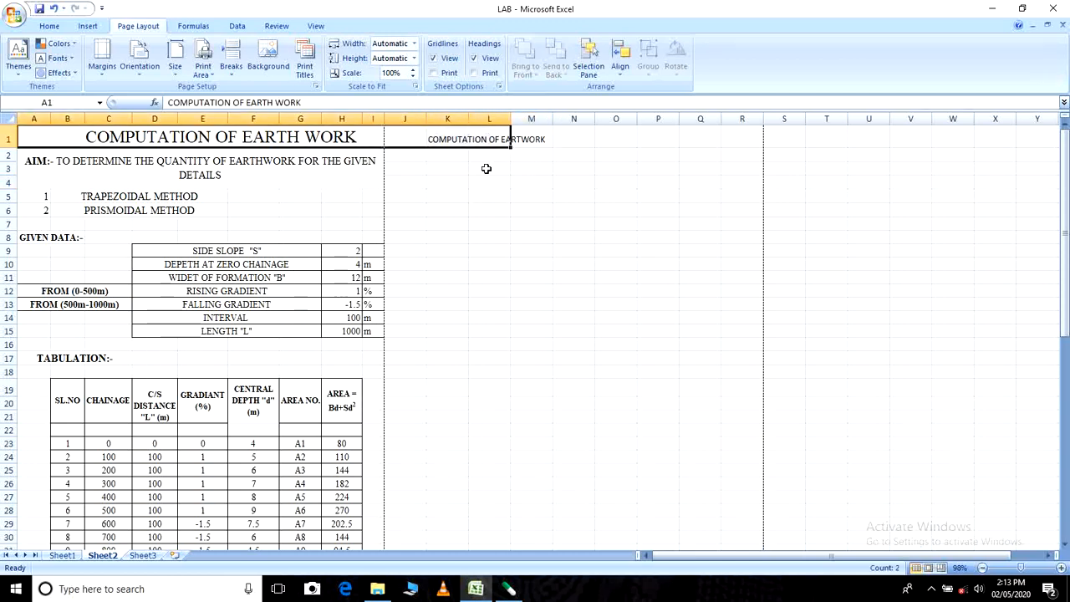
{"action": "left_click", "coordinate": [486, 169]}
{"action": "left_click", "coordinate": [419, 140]}
{"action": "left_click", "coordinate": [424, 184]}
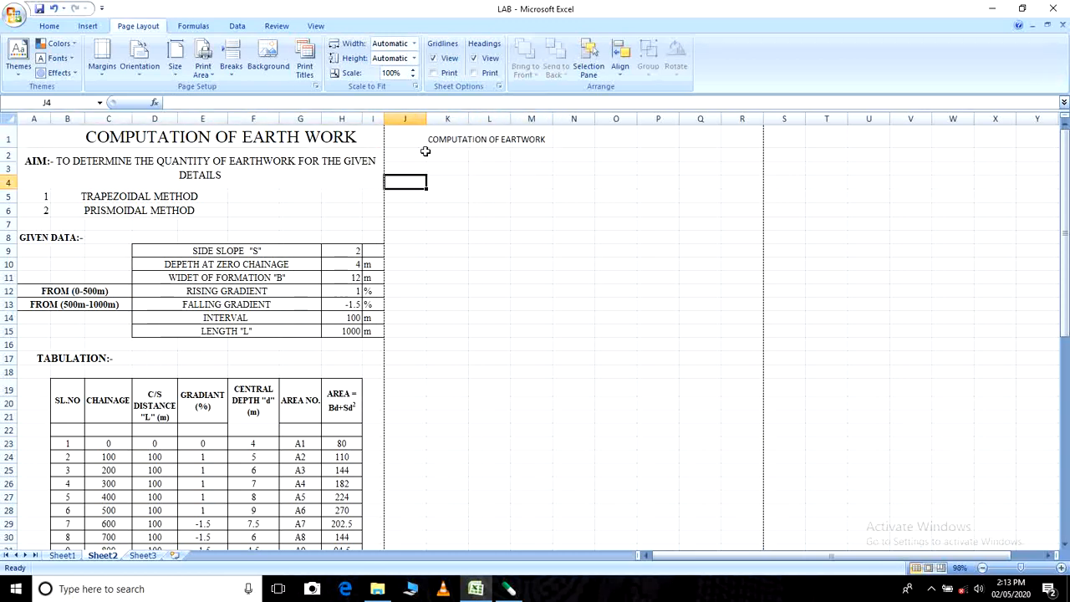
{"action": "left_click", "coordinate": [443, 136]}
{"action": "left_click_drag", "start_coordinate": [443, 137], "coordinate": [685, 138]}
{"action": "left_click", "coordinate": [579, 237]}
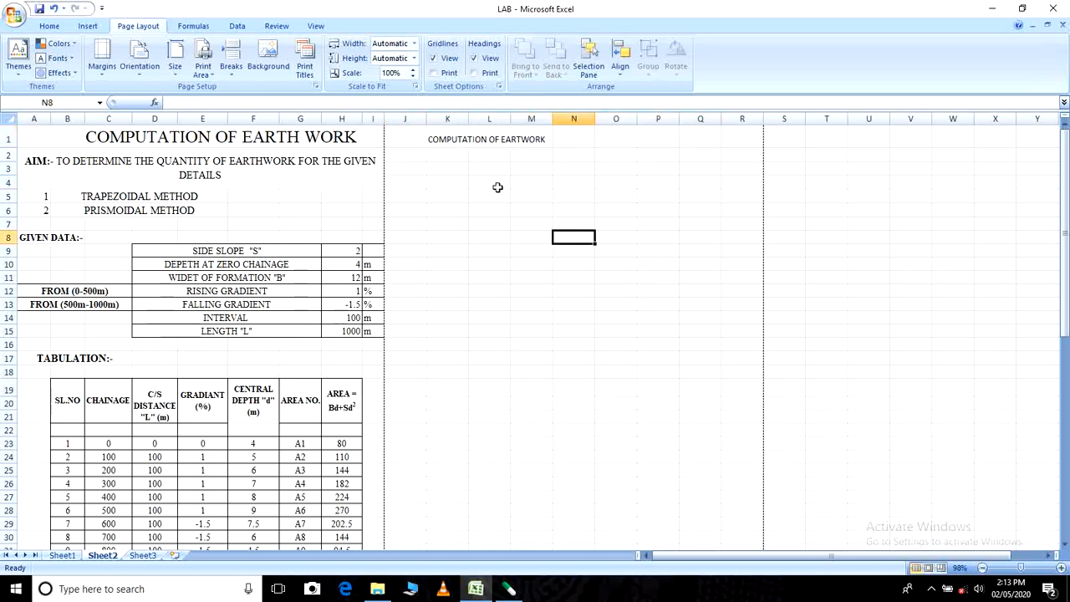
{"action": "left_click", "coordinate": [351, 140]}
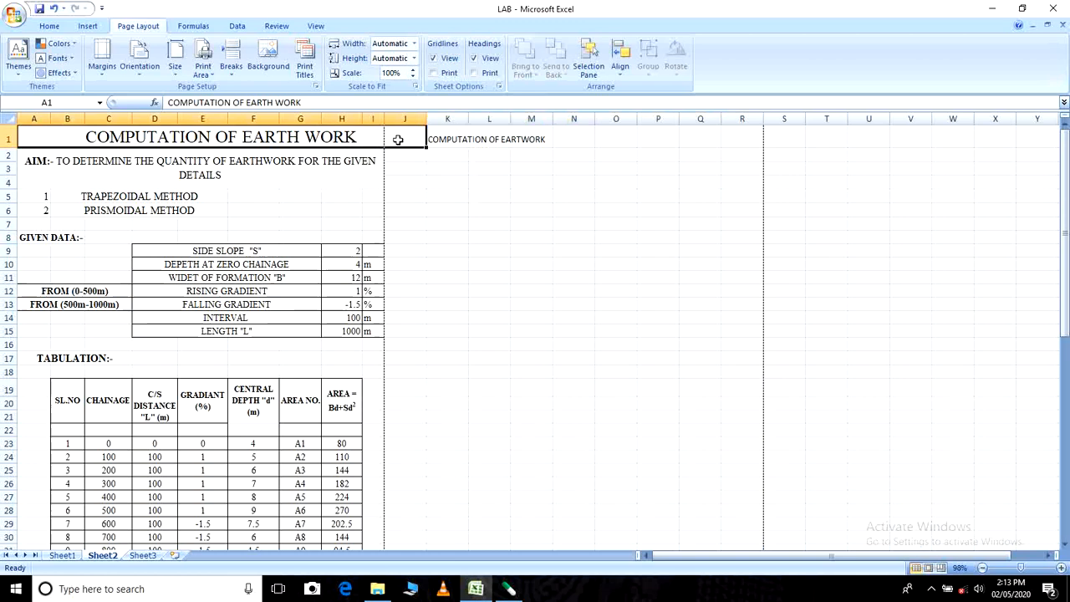
{"action": "left_click", "coordinate": [437, 194]}
- Merge and center the title across K1:Q1 and format it bold at font size 16
{"action": "left_click_drag", "start_coordinate": [441, 142], "coordinate": [709, 138]}
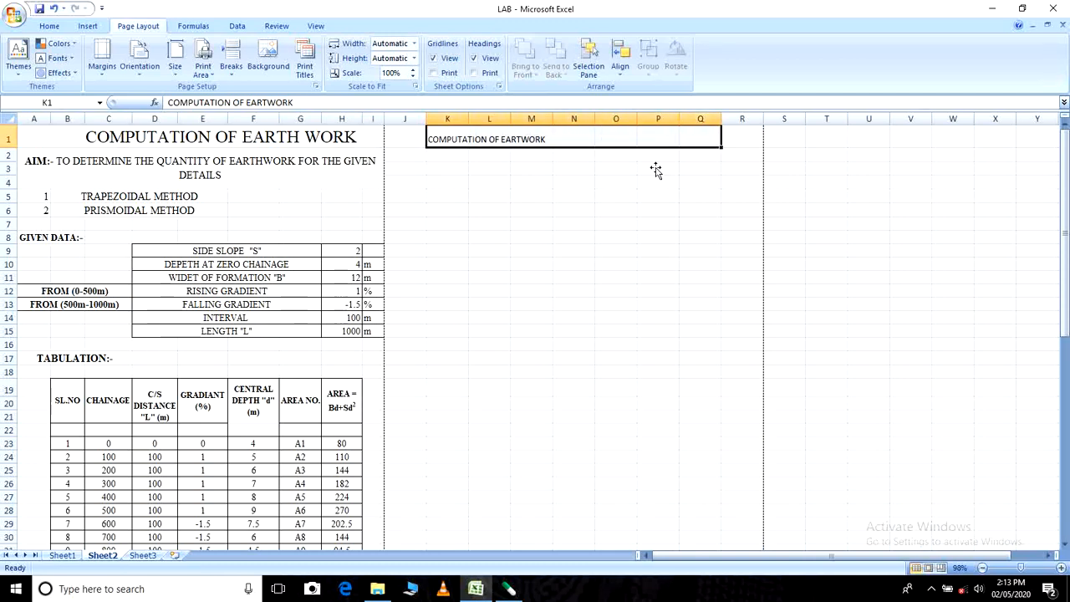
{"action": "left_click", "coordinate": [49, 25]}
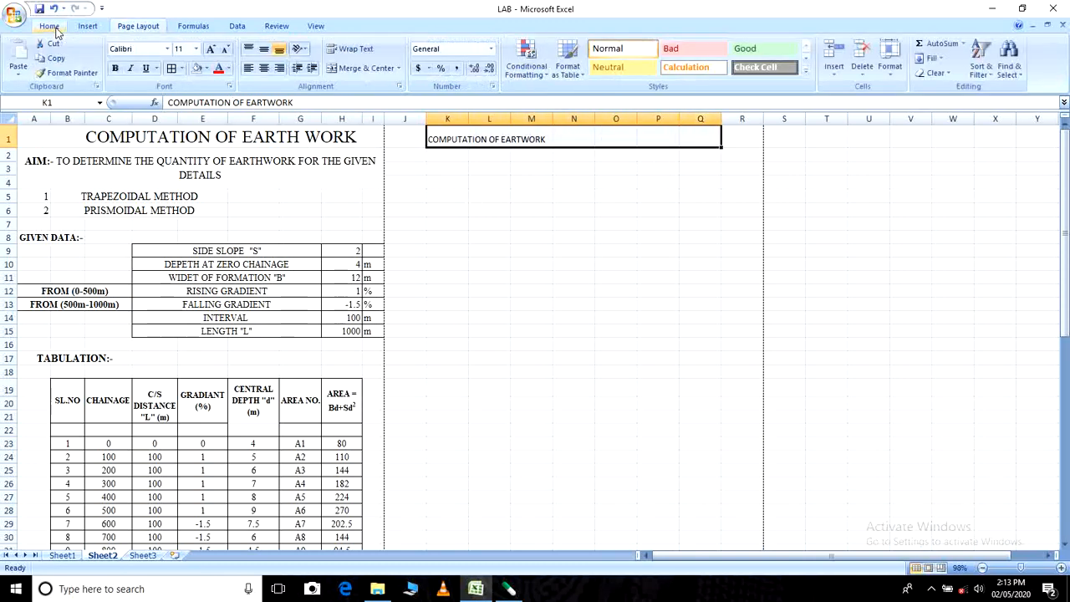
{"action": "left_click", "coordinate": [361, 69]}
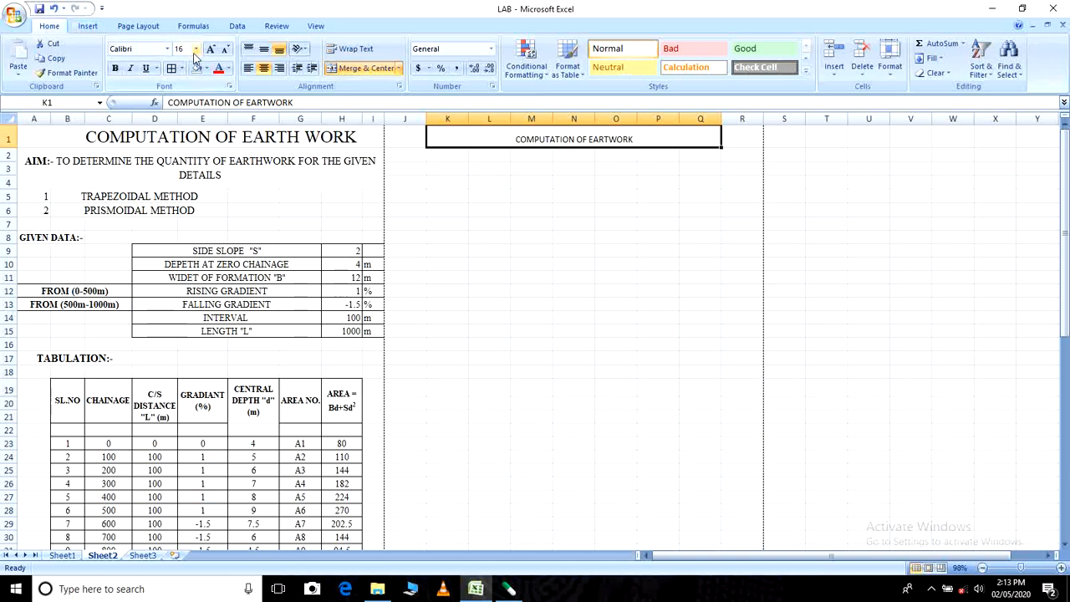
{"action": "key", "text": "Return"}
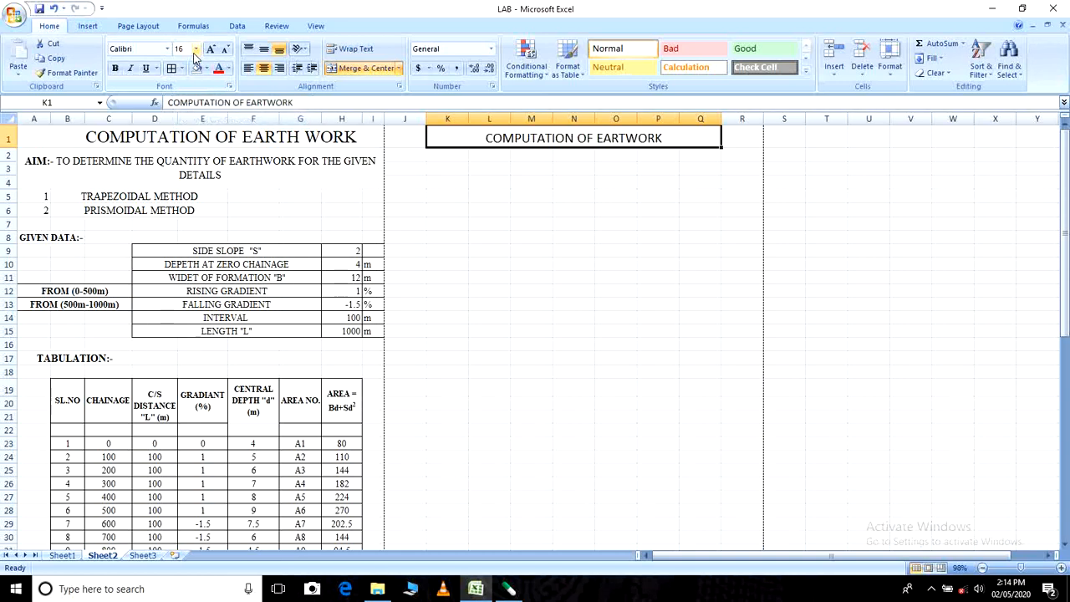
{"action": "left_click", "coordinate": [117, 69]}
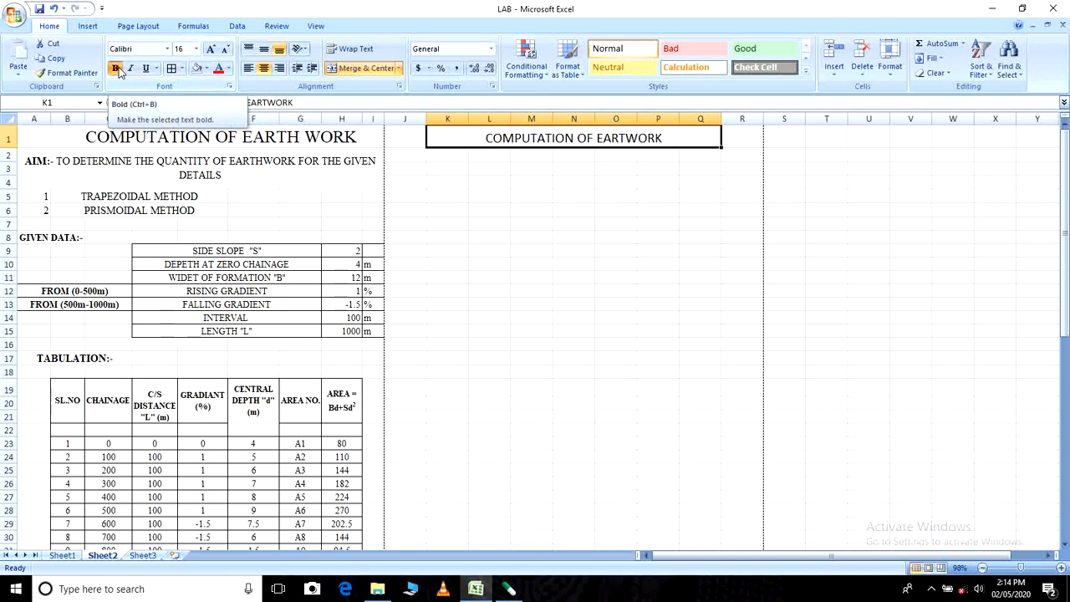
{"action": "left_click", "coordinate": [618, 315]}
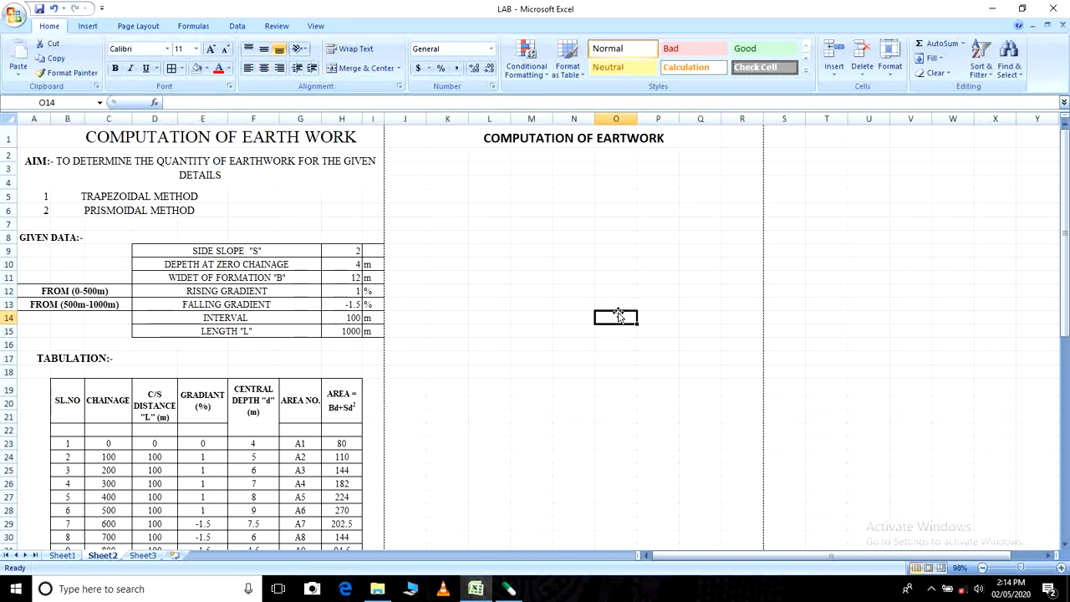
{"action": "left_click", "coordinate": [549, 251]}
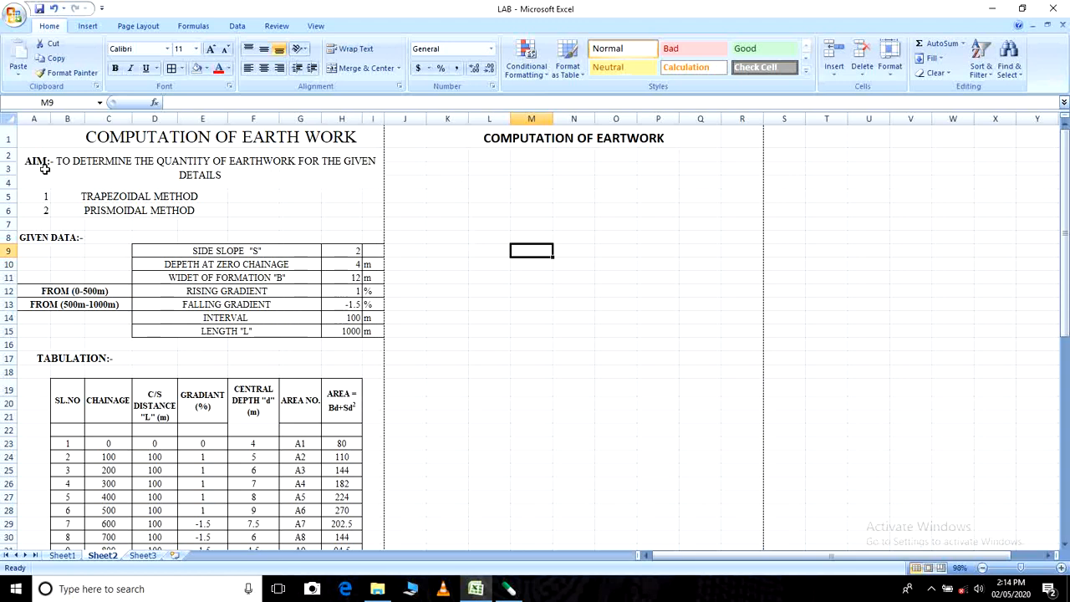
{"action": "left_click", "coordinate": [416, 167]}
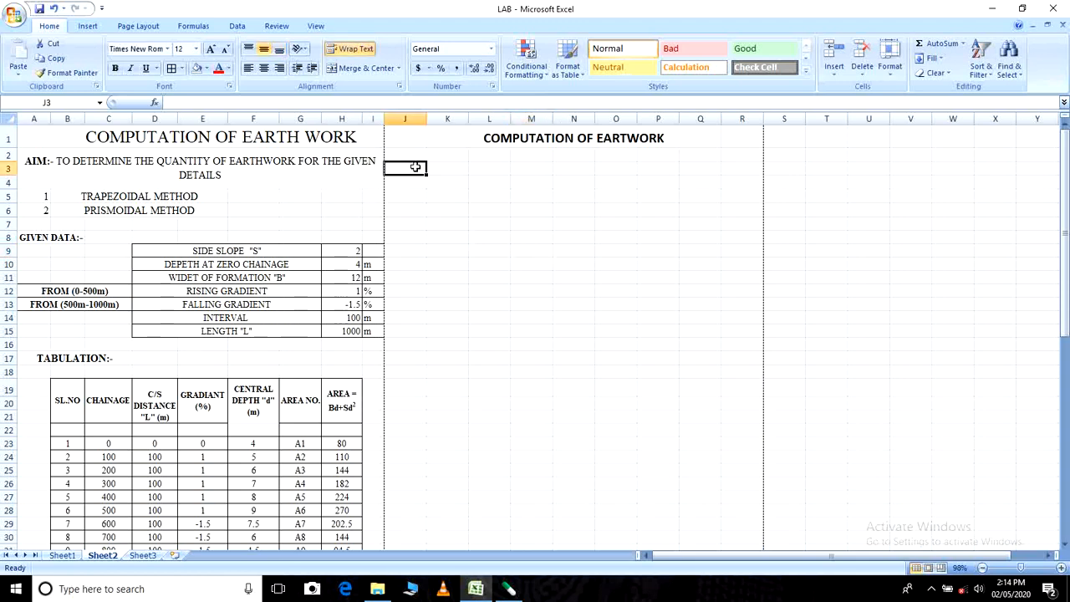
{"action": "type", "text": "AIM"}
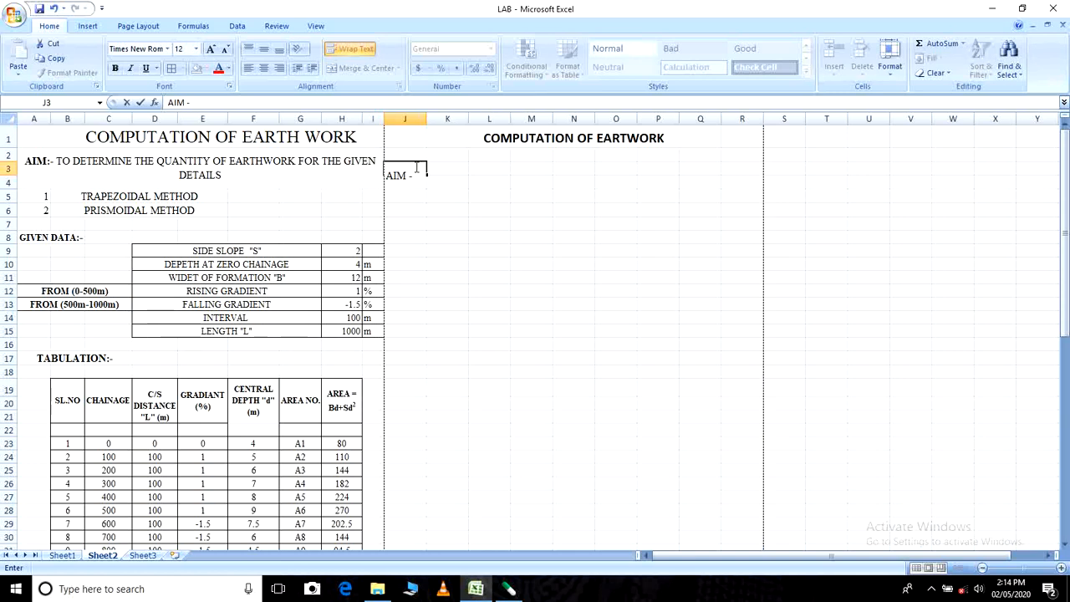
{"action": "type", "text": " - TO DETERMINE "}
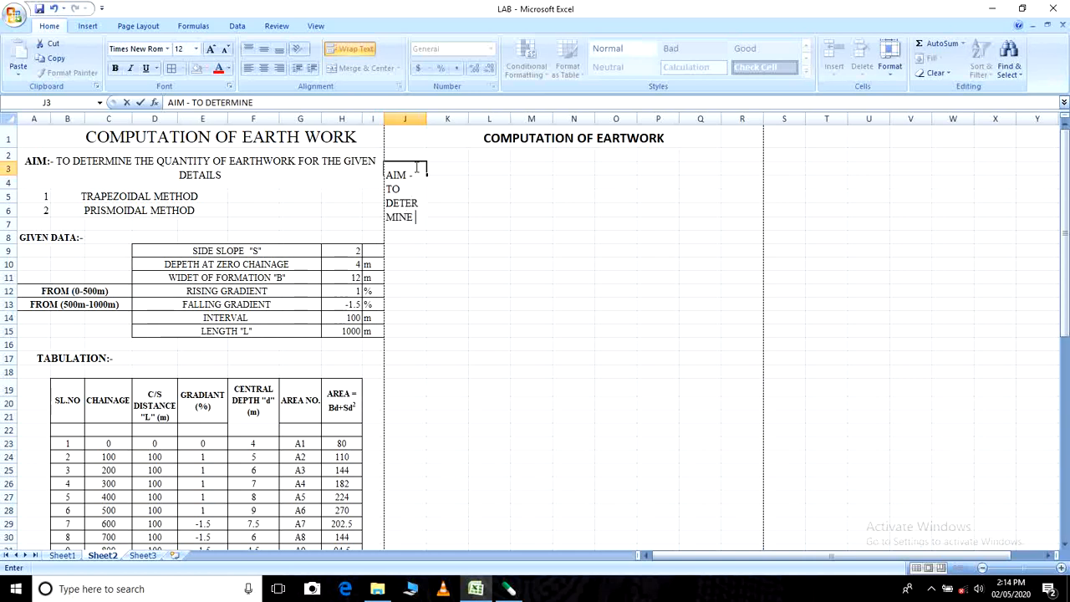
{"action": "type", "text": "THE"}
{"action": "key", "text": "Escape"}
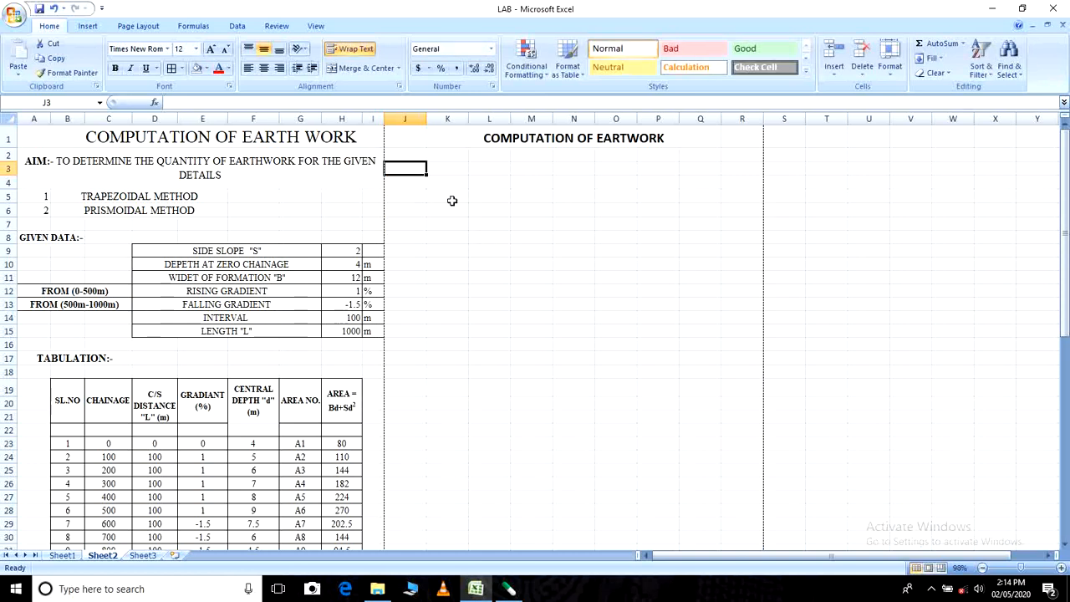
- Enter "AIM - TO DETERMINE THE QUANTITY OF EARTHWORK FOR THE GIVEN DETAILS" in cell J3
{"action": "left_click", "coordinate": [451, 198]}
{"action": "left_click", "coordinate": [394, 166]}
{"action": "type", "text": "AIM"}
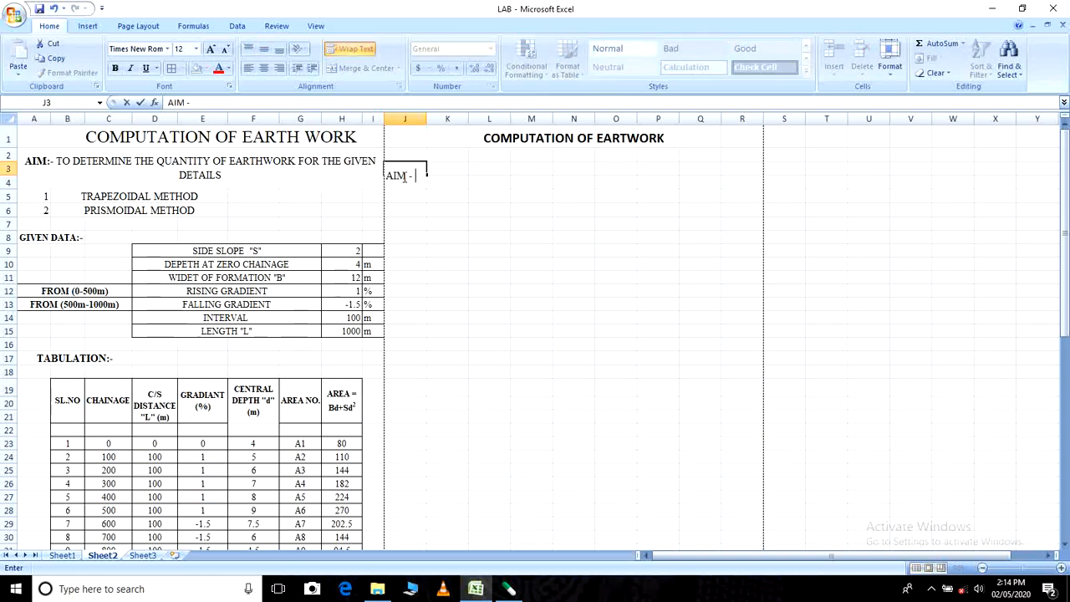
{"action": "type", "text": " - TO DETERMINE "}
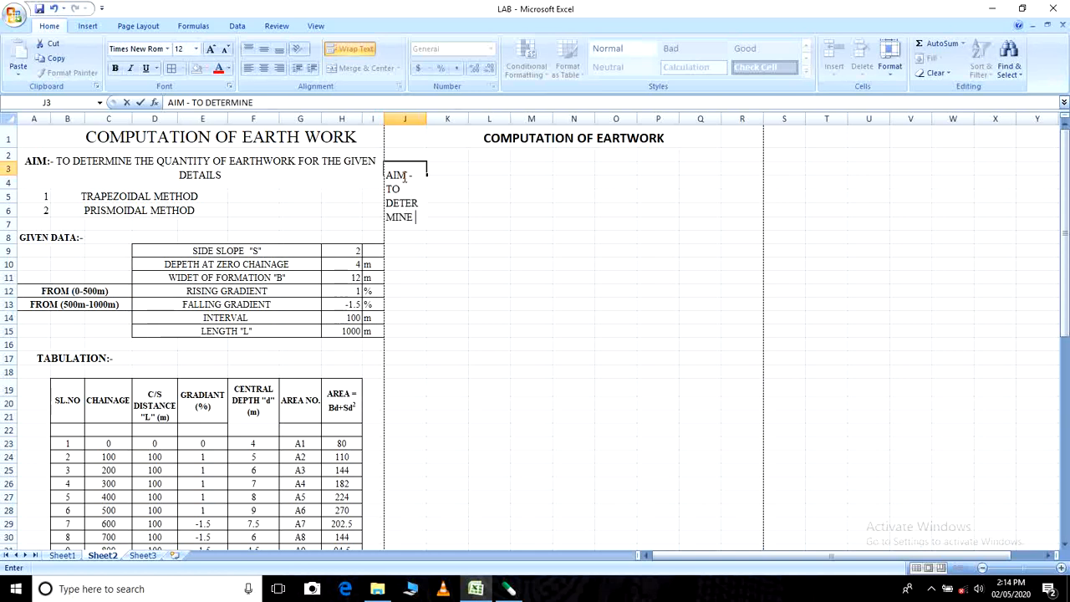
{"action": "type", "text": "THE QUAN"}
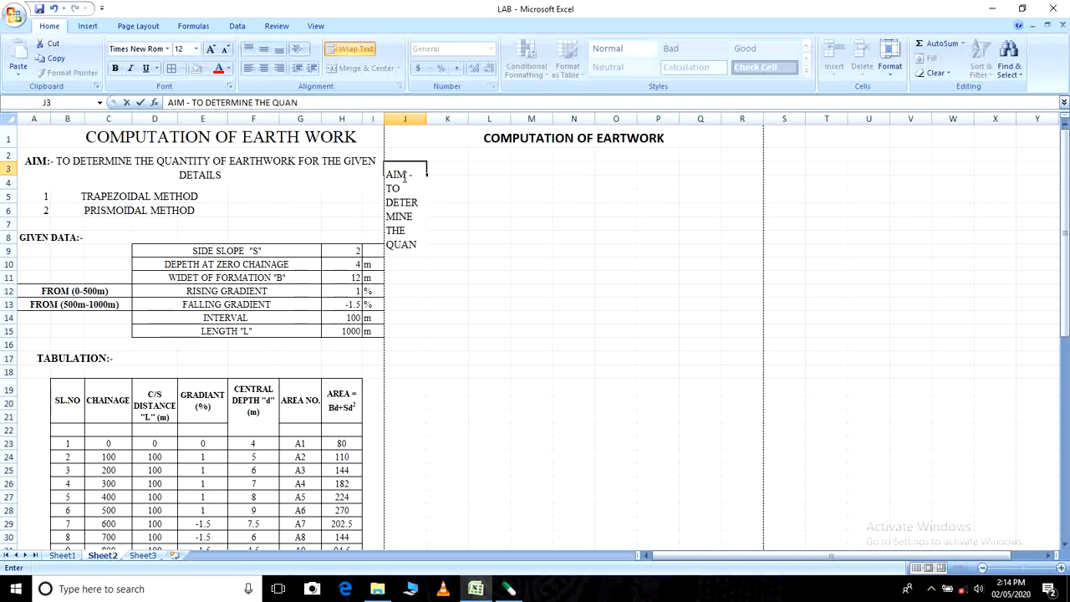
{"action": "type", "text": "TITY OF EARTH"}
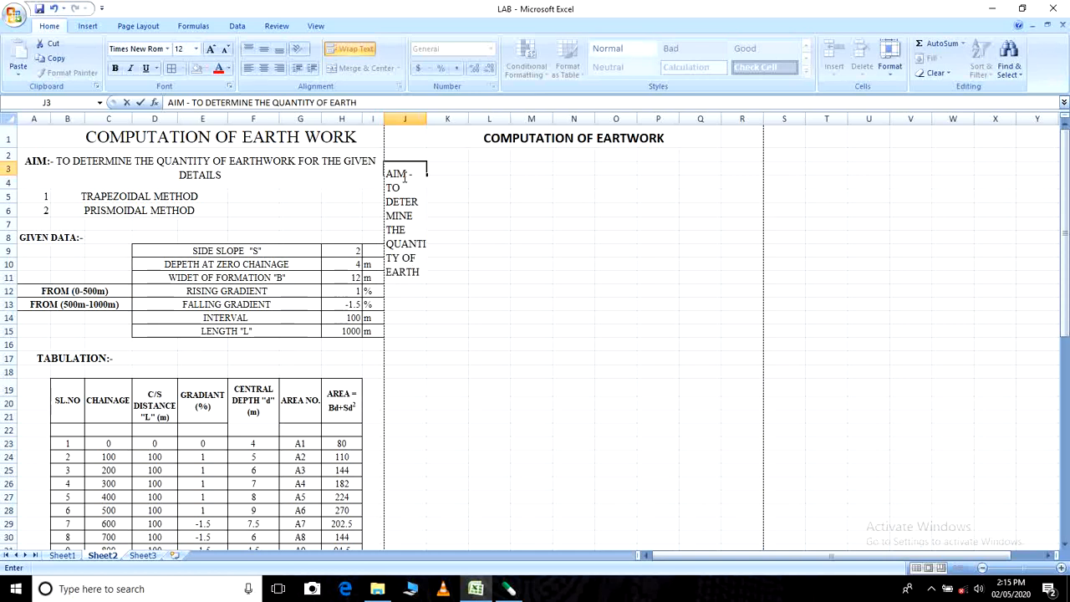
{"action": "type", "text": "WORK"}
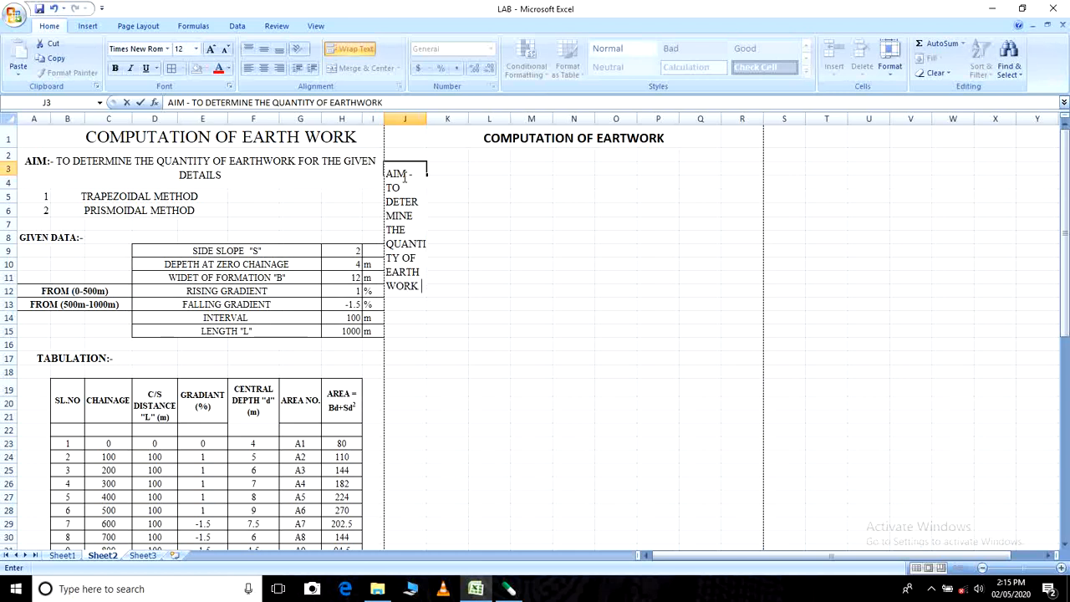
{"action": "type", "text": "FOR TH"}
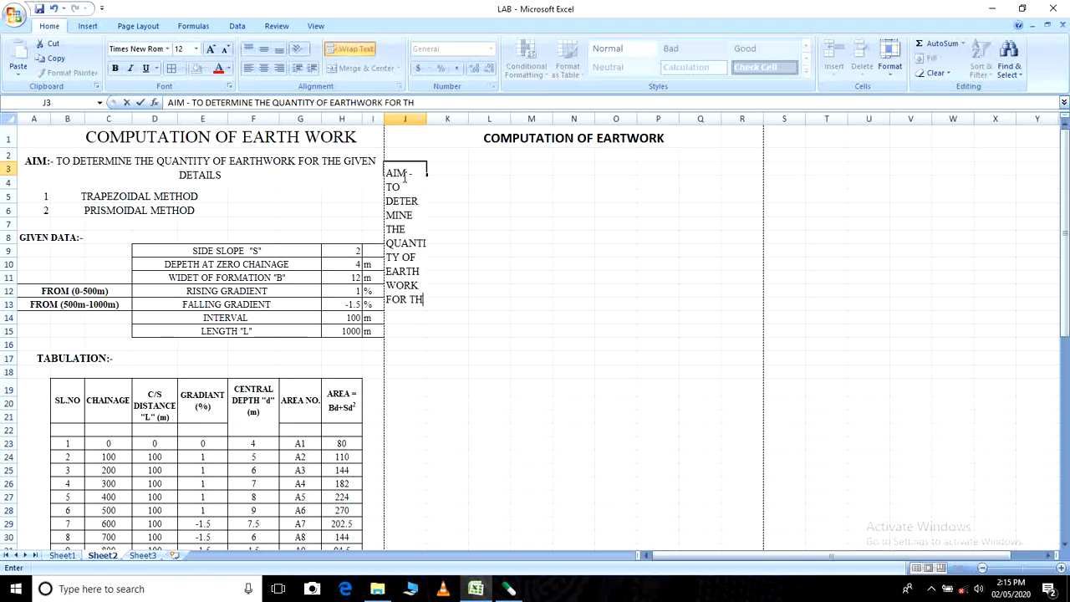
{"action": "type", "text": "E GIV"}
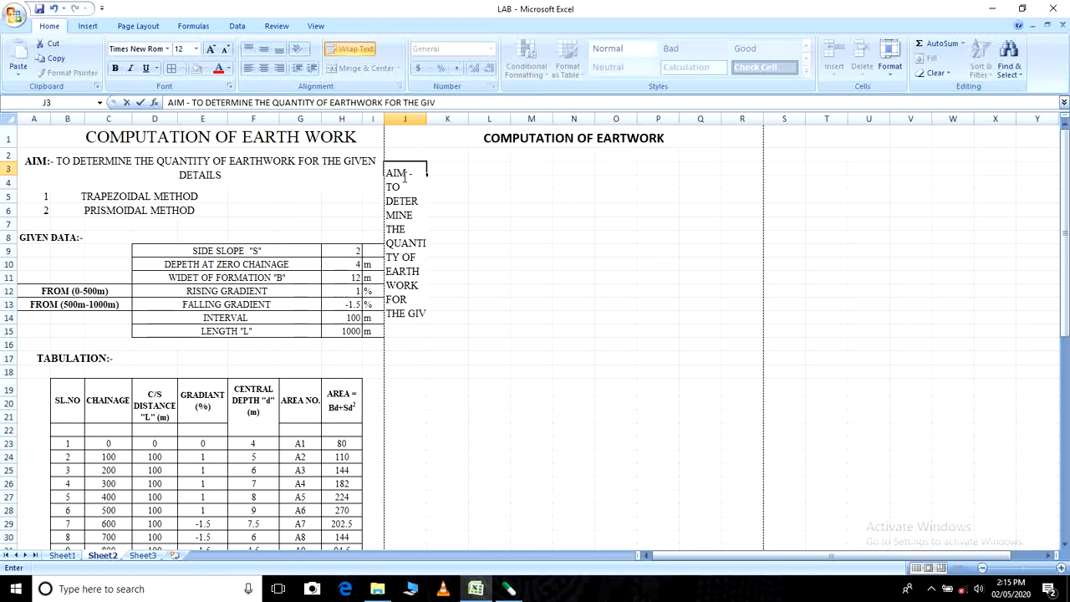
{"action": "type", "text": "EN"}
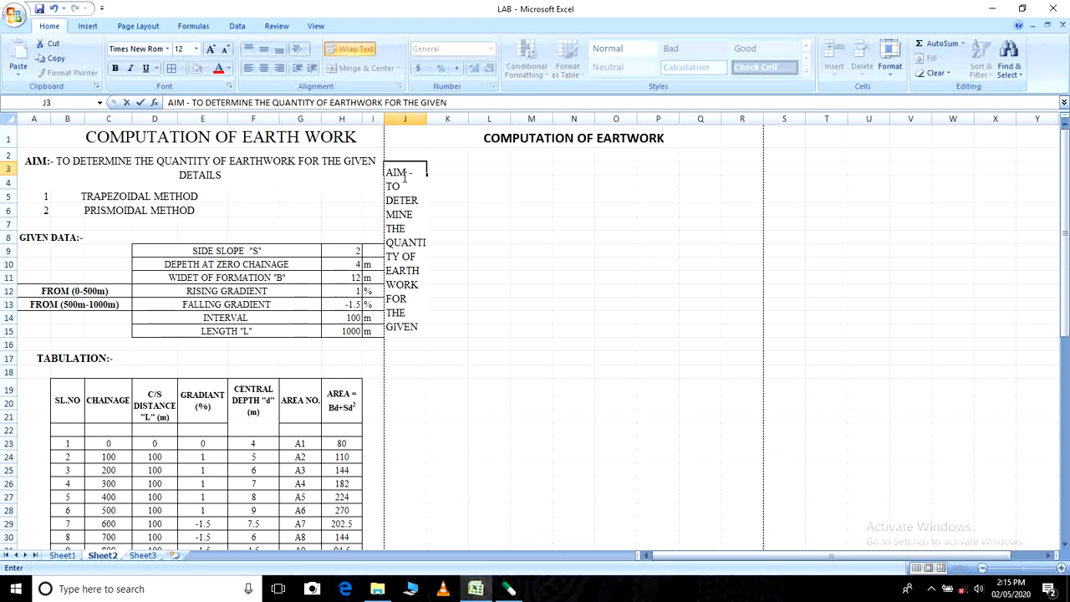
{"action": "type", "text": " DETAILS"}
{"action": "left_click", "coordinate": [437, 377]}
- Increase the height of row 3 to fit two lines of the aim text
{"action": "left_click", "coordinate": [402, 171]}
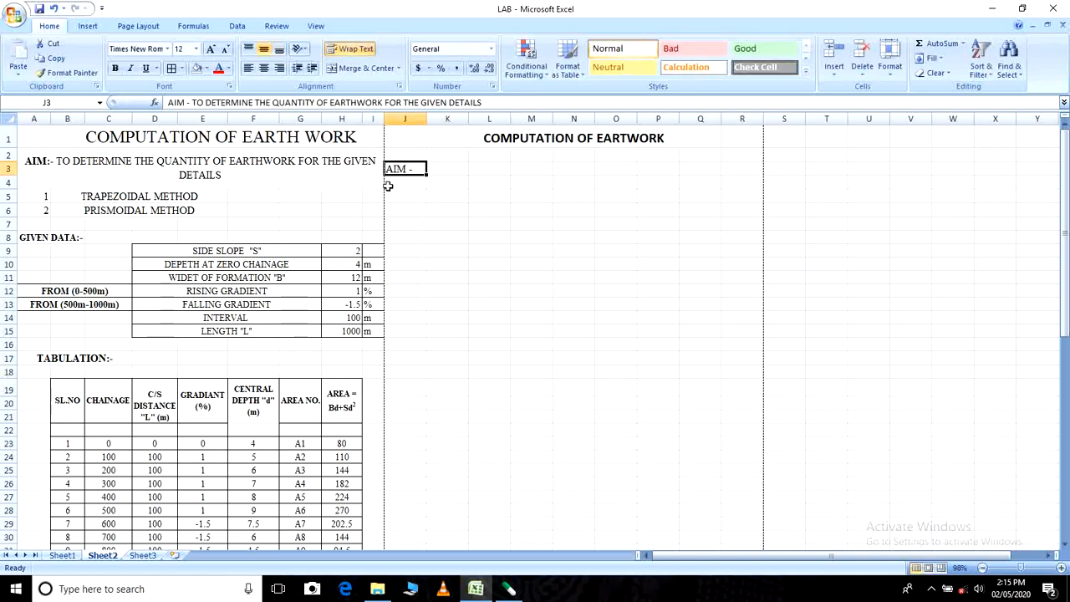
{"action": "left_click_drag", "start_coordinate": [9, 176], "coordinate": [8, 194]}
{"action": "left_click_drag", "start_coordinate": [413, 186], "coordinate": [742, 184]}
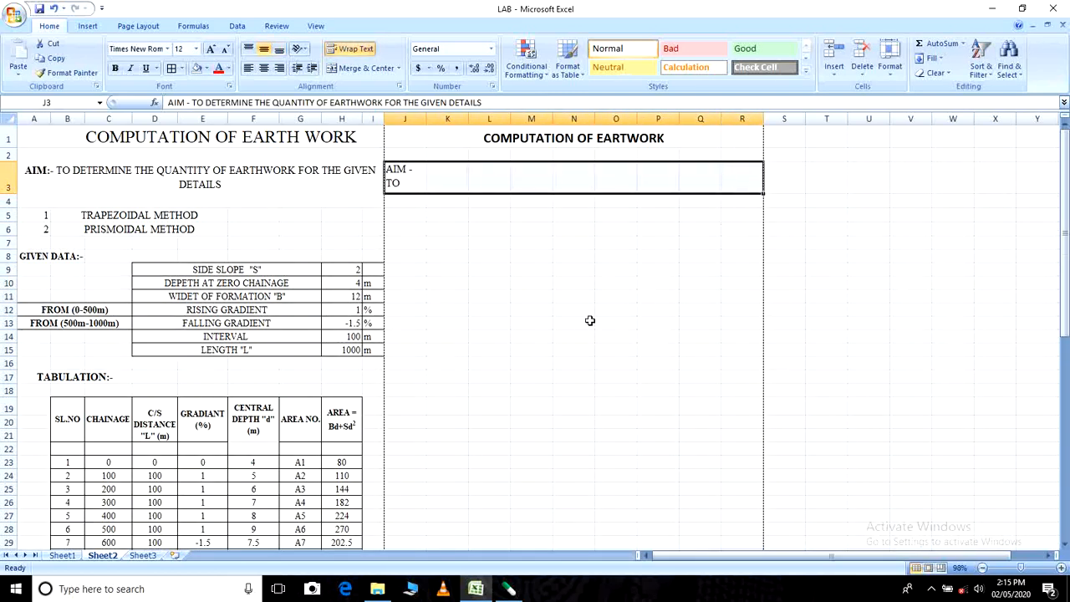
{"action": "left_click", "coordinate": [502, 319]}
- Review the full aim text stored in cell J3
{"action": "left_click", "coordinate": [417, 177]}
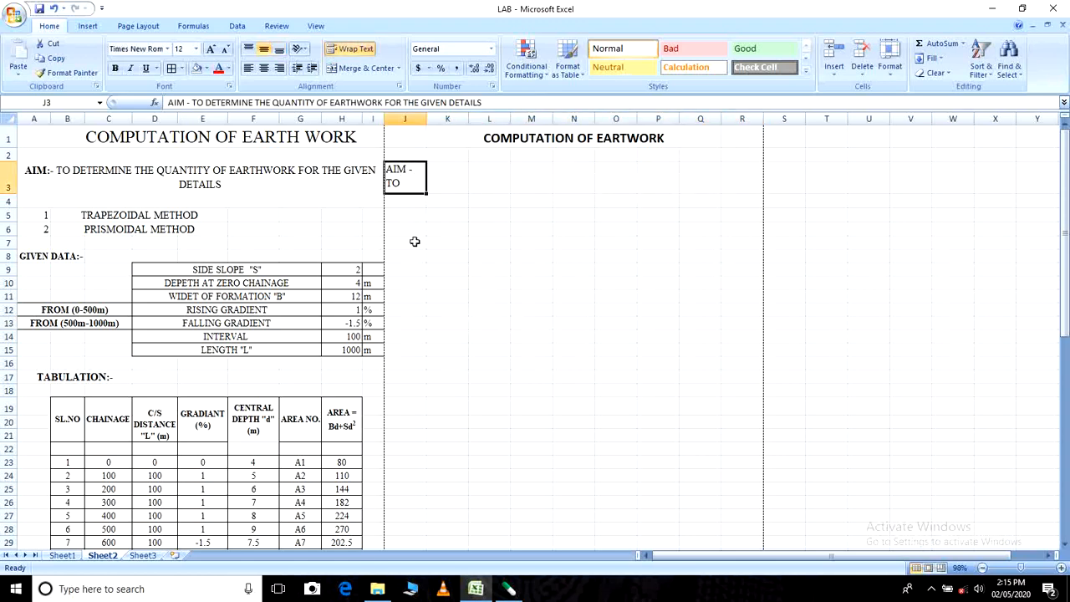
{"action": "left_click_drag", "start_coordinate": [415, 241], "coordinate": [411, 209]}
{"action": "left_click", "coordinate": [423, 177]}
{"action": "left_click_drag", "start_coordinate": [167, 103], "coordinate": [481, 103]}
{"action": "double_click", "coordinate": [478, 217]}
{"action": "key", "text": "Escape"}
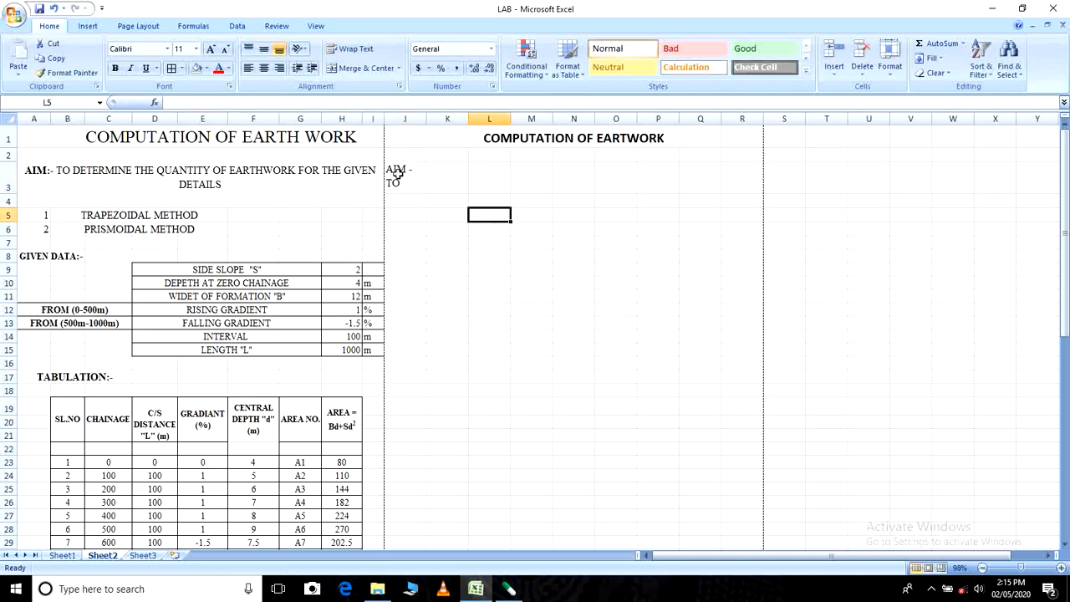
{"action": "left_click", "coordinate": [403, 175]}
{"action": "left_click", "coordinate": [169, 102]}
{"action": "left_click_drag", "start_coordinate": [169, 102], "coordinate": [483, 103]}
{"action": "left_click", "coordinate": [489, 269]}
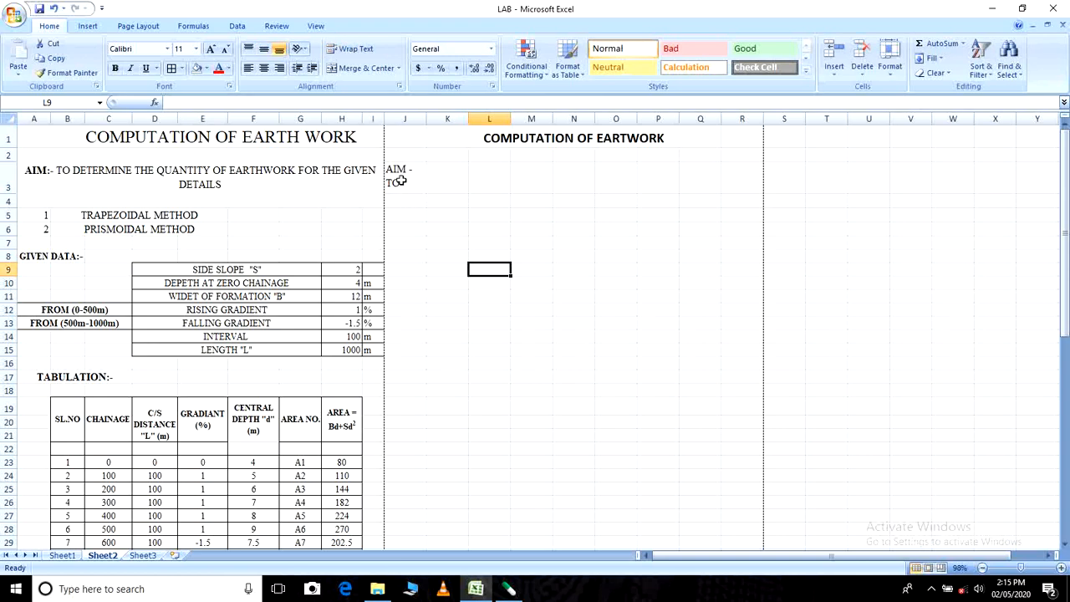
- Merge and center the aim text across J3:R3
{"action": "left_click_drag", "start_coordinate": [396, 177], "coordinate": [736, 180]}
{"action": "left_click_drag", "start_coordinate": [403, 178], "coordinate": [736, 180]}
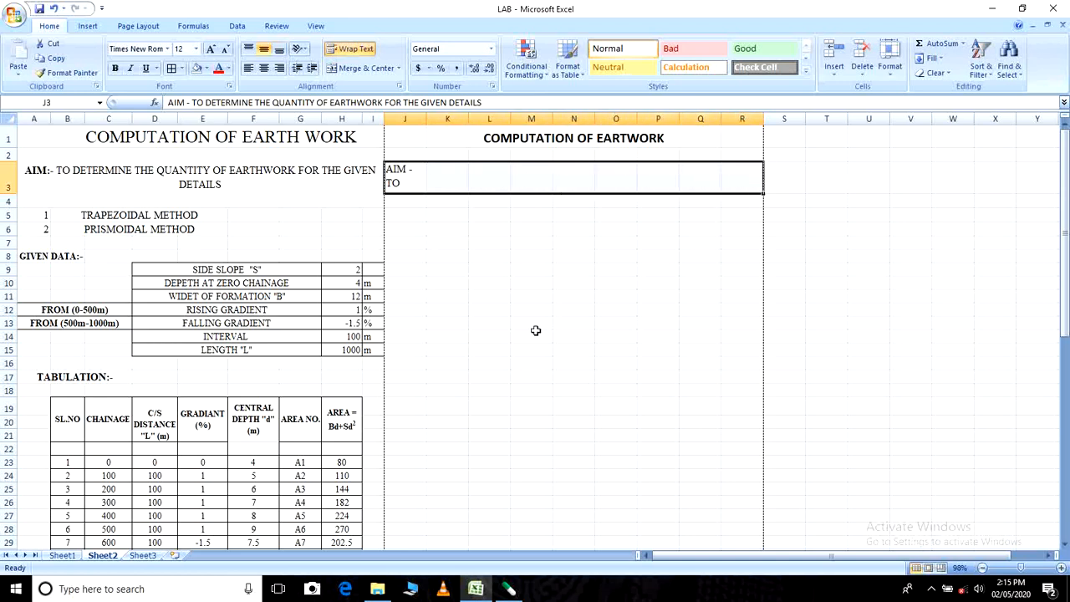
{"action": "left_click", "coordinate": [357, 70]}
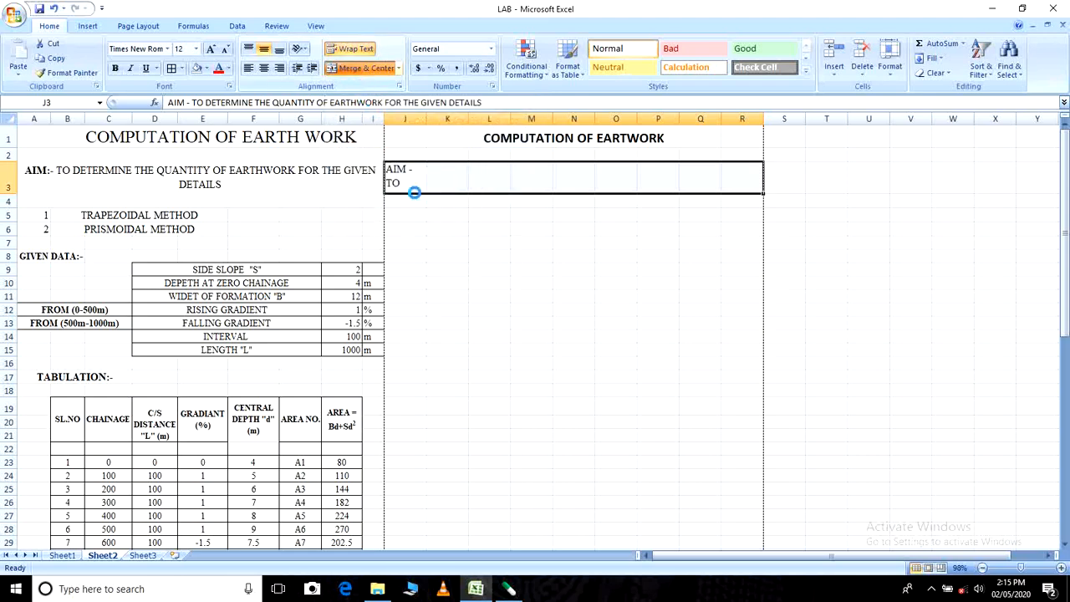
{"action": "left_click", "coordinate": [489, 273]}
{"action": "left_click", "coordinate": [477, 179]}
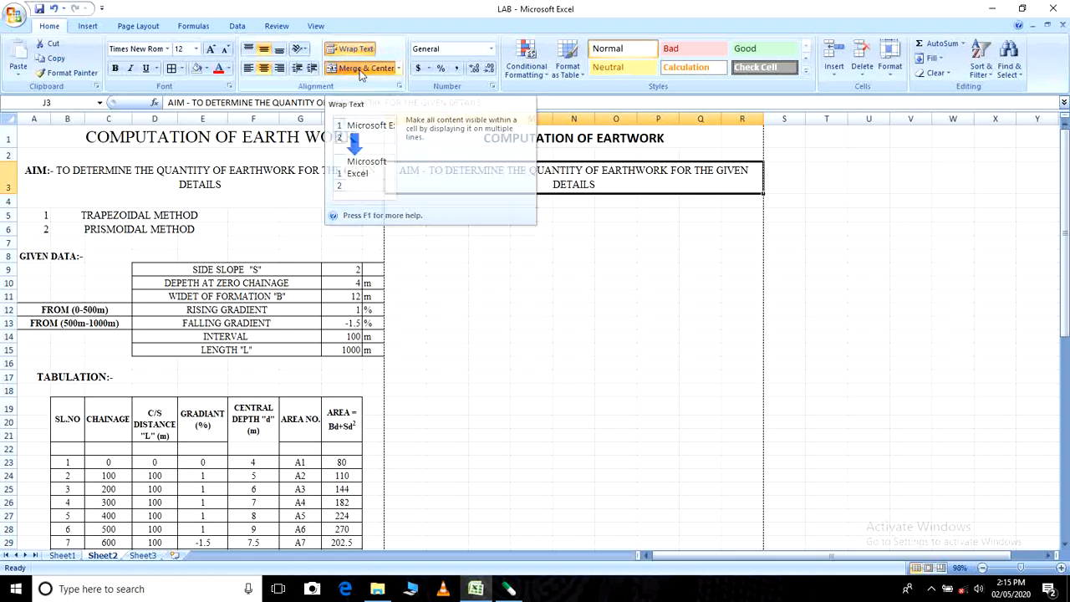
- Try left alignment on the merged aim text, then switch it back to centered
{"action": "left_click", "coordinate": [248, 68]}
{"action": "left_click", "coordinate": [495, 287]}
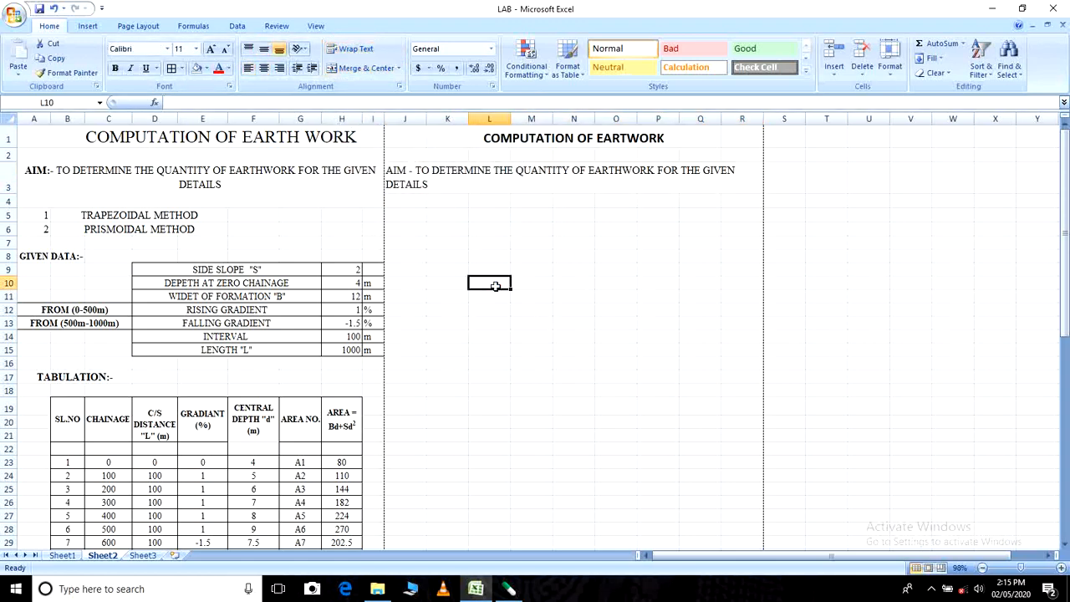
{"action": "left_click", "coordinate": [452, 185]}
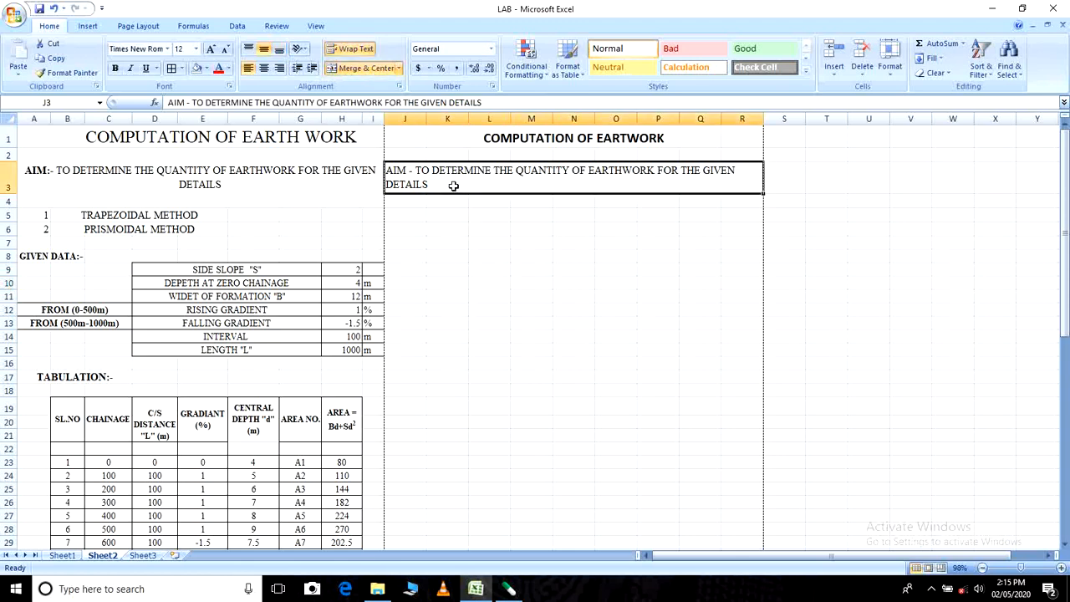
{"action": "left_click", "coordinate": [264, 68]}
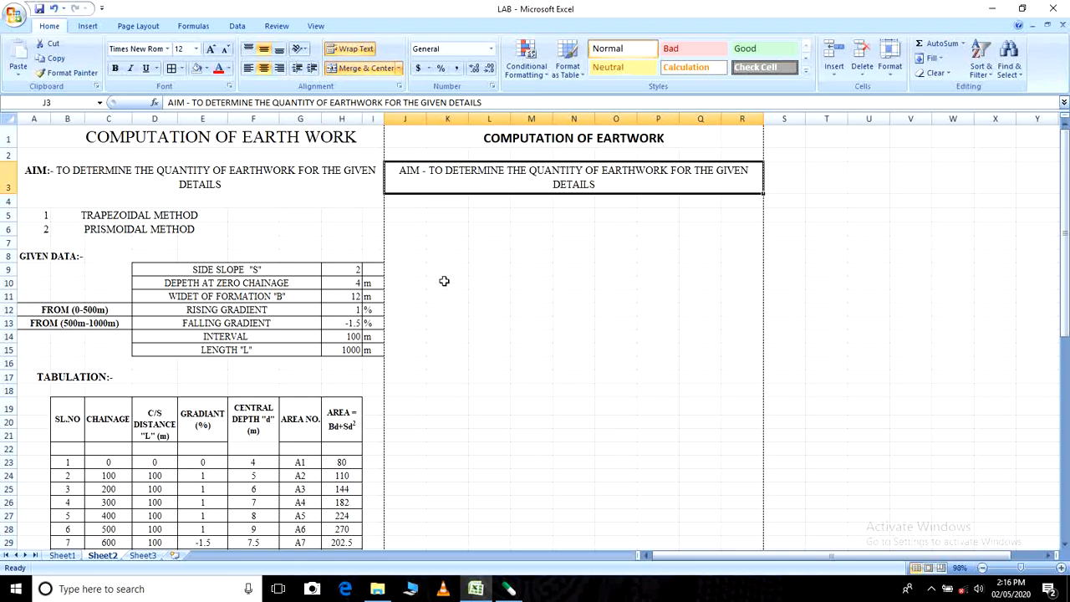
- Undo the alignment changes and the merge of the aim text cells
{"action": "left_click", "coordinate": [55, 10]}
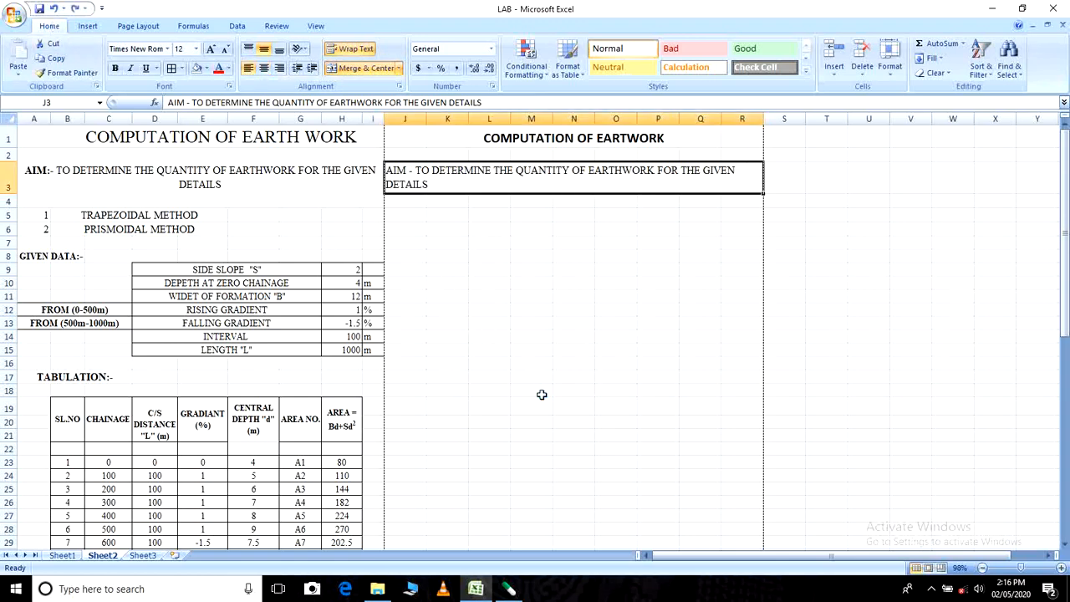
{"action": "key", "text": "ctrl+y"}
{"action": "key", "text": "ctrl+z"}
{"action": "left_click_drag", "start_coordinate": [502, 360], "coordinate": [496, 352]}
- Merge and center the aim text in J3 across J3:R3, within the page boundary
{"action": "left_click", "coordinate": [396, 182]}
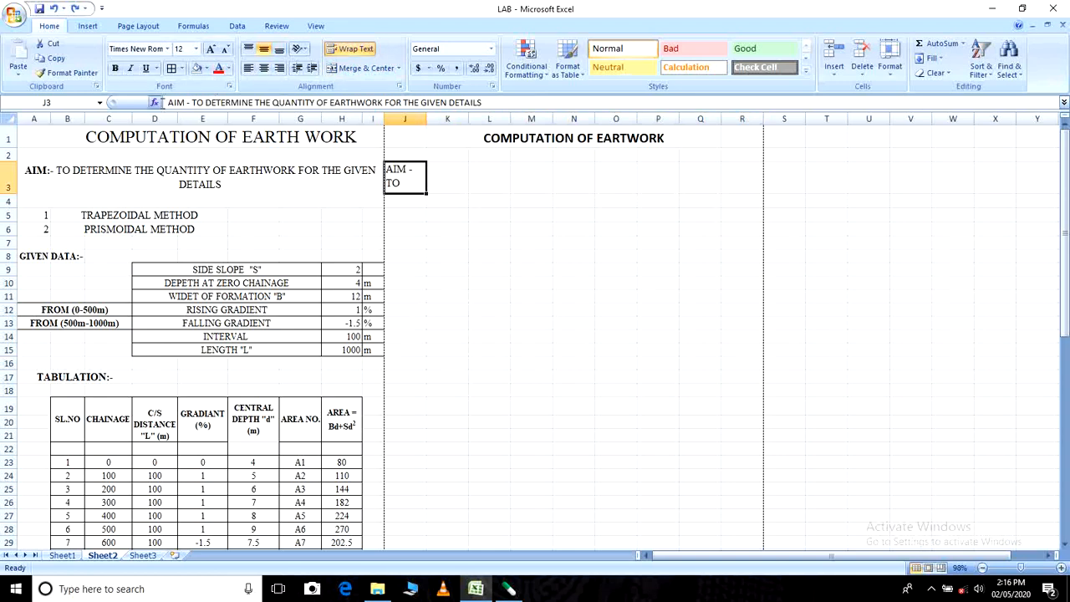
{"action": "left_click_drag", "start_coordinate": [167, 102], "coordinate": [482, 102]}
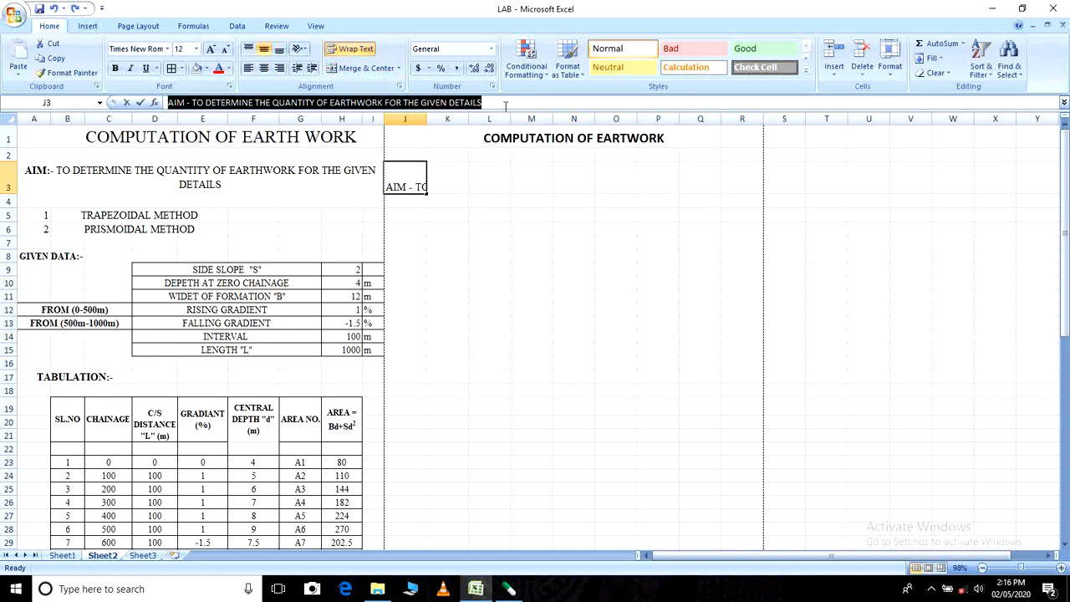
{"action": "left_click", "coordinate": [445, 266]}
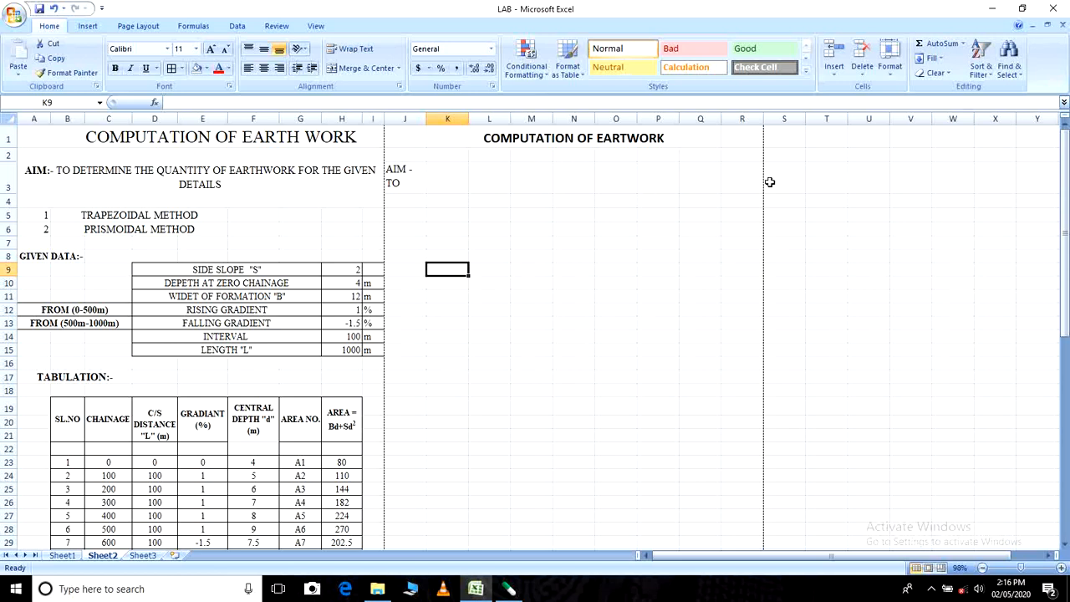
{"action": "left_click_drag", "start_coordinate": [413, 182], "coordinate": [802, 187]}
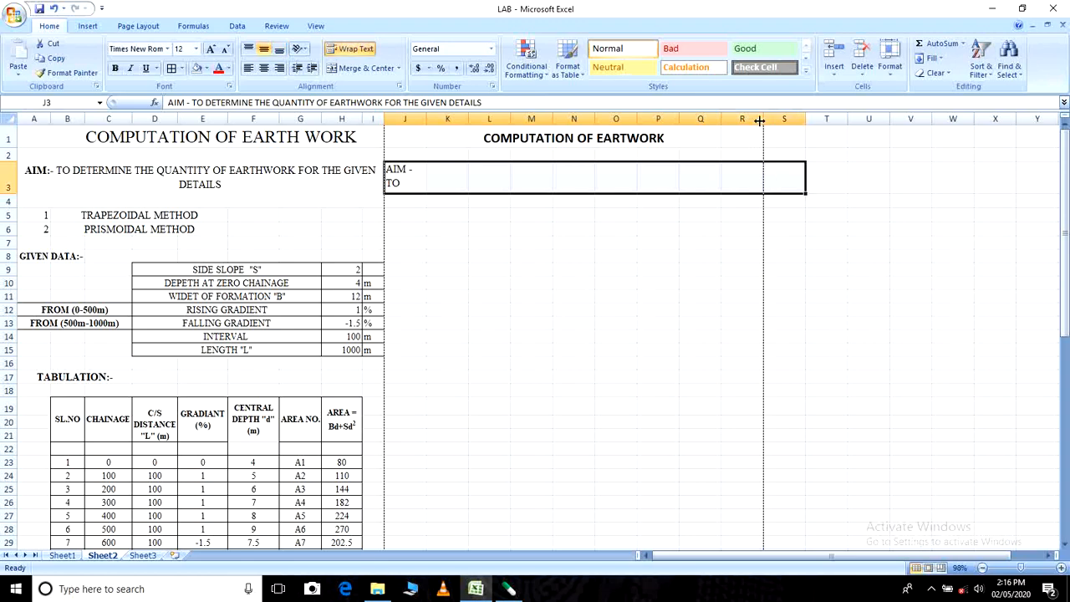
{"action": "left_click", "coordinate": [405, 177]}
{"action": "left_click_drag", "start_coordinate": [405, 178], "coordinate": [733, 175]}
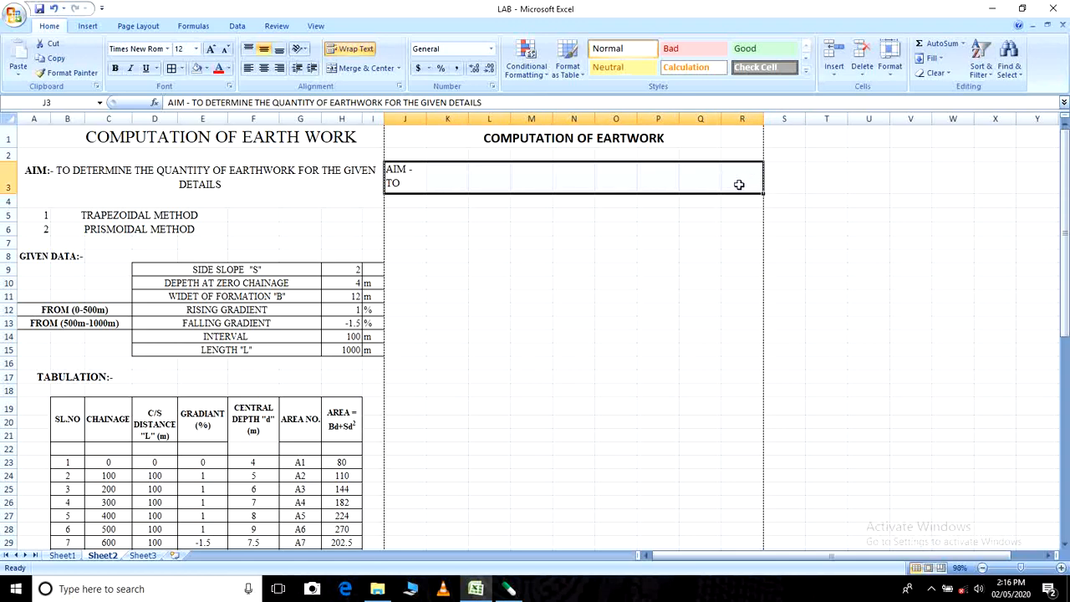
{"action": "left_click", "coordinate": [362, 68]}
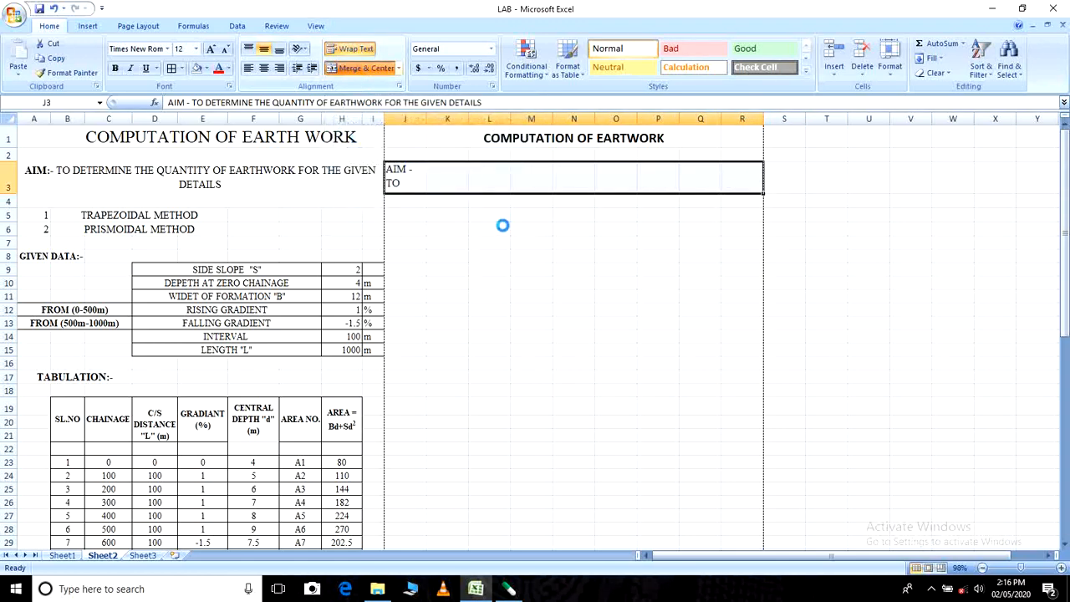
{"action": "left_click", "coordinate": [555, 306]}
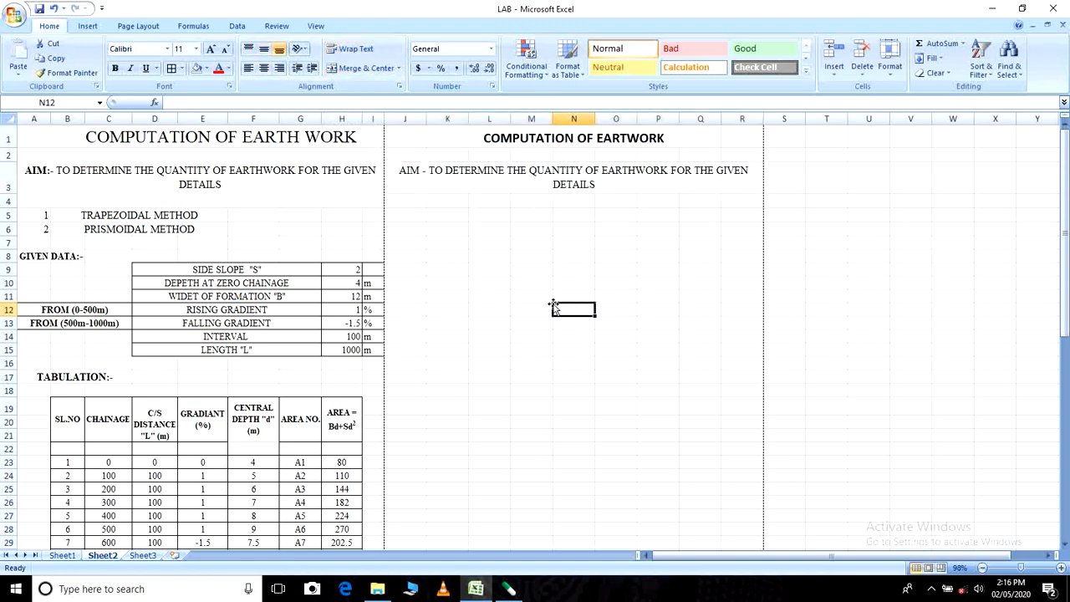
{"action": "left_click", "coordinate": [562, 175]}
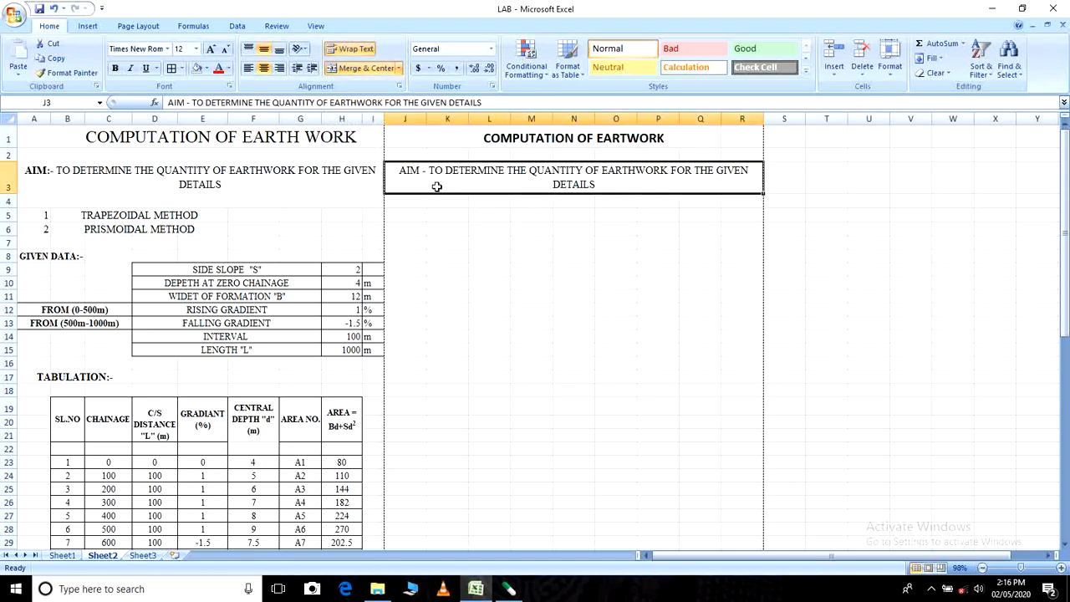
{"action": "left_click", "coordinate": [539, 266]}
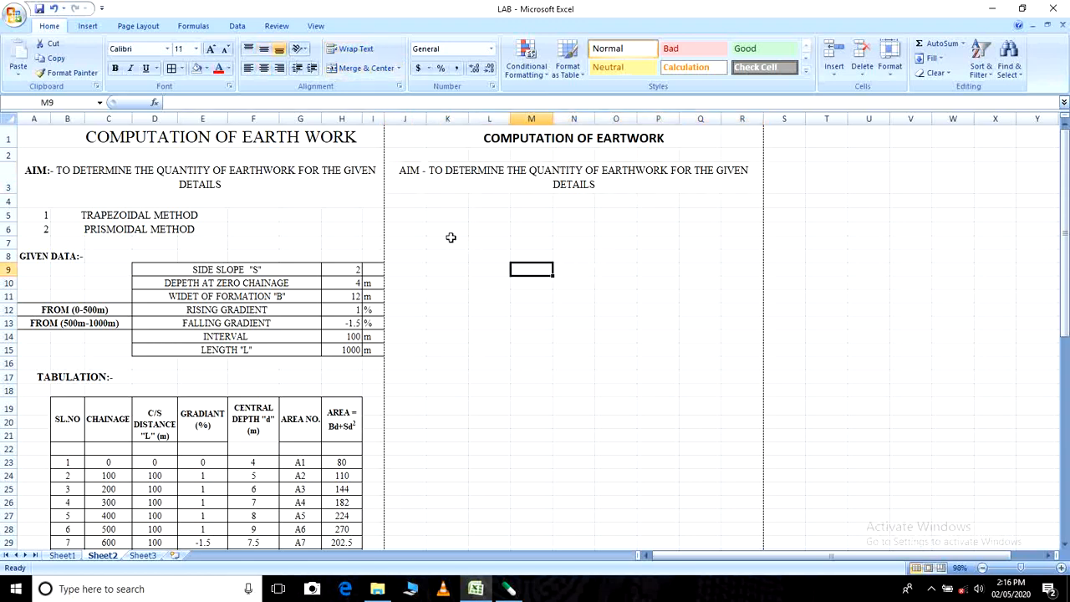
- Enter the number 1 in J5 and "TRAPEZOIDAL METHOD" in K5
{"action": "left_click", "coordinate": [416, 217]}
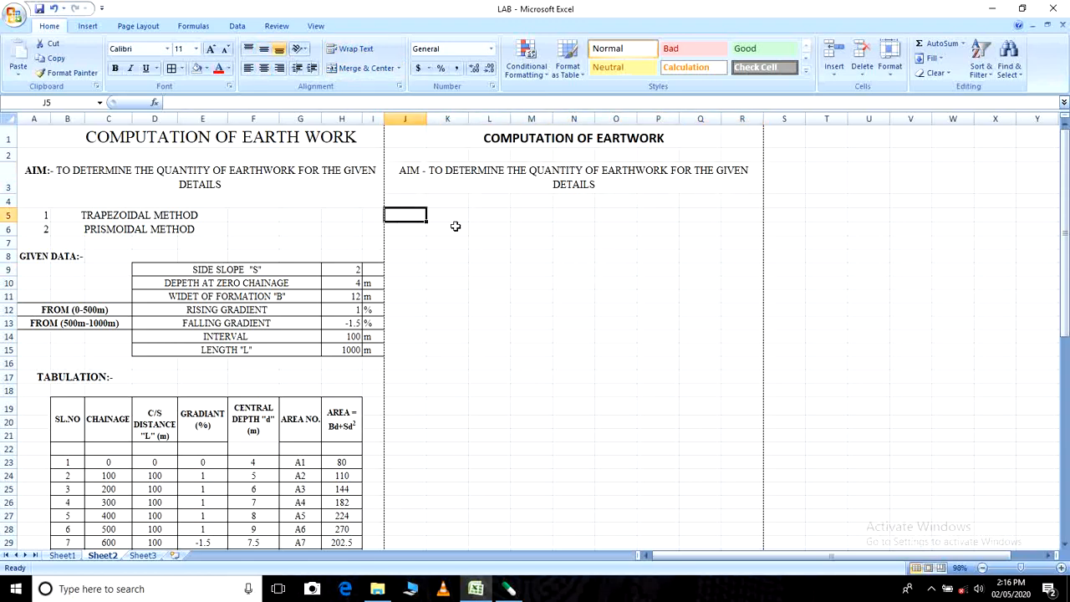
{"action": "type", "text": "1"}
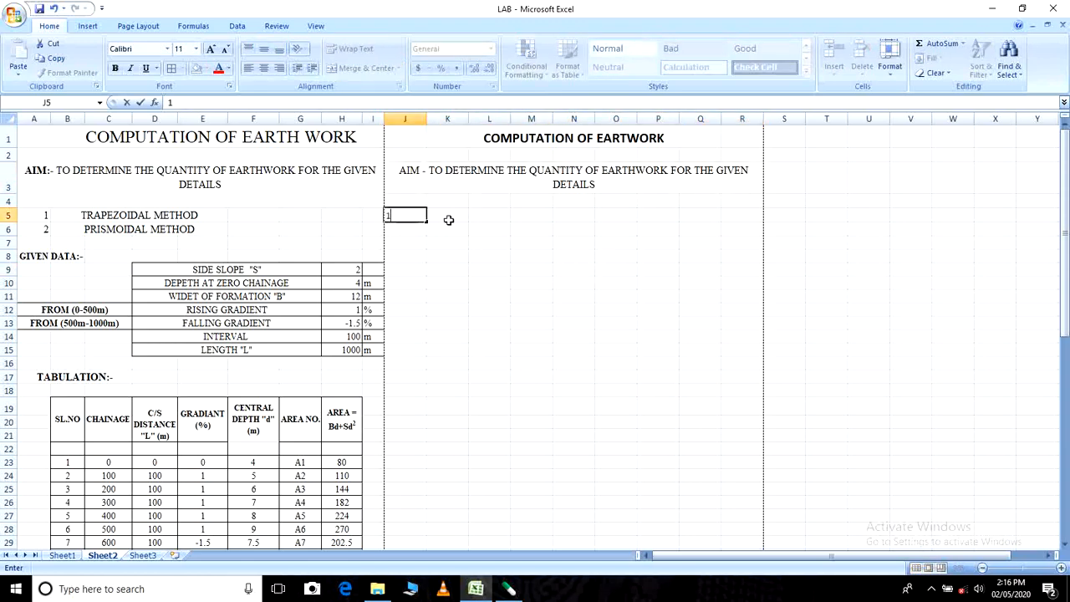
{"action": "left_click", "coordinate": [454, 216]}
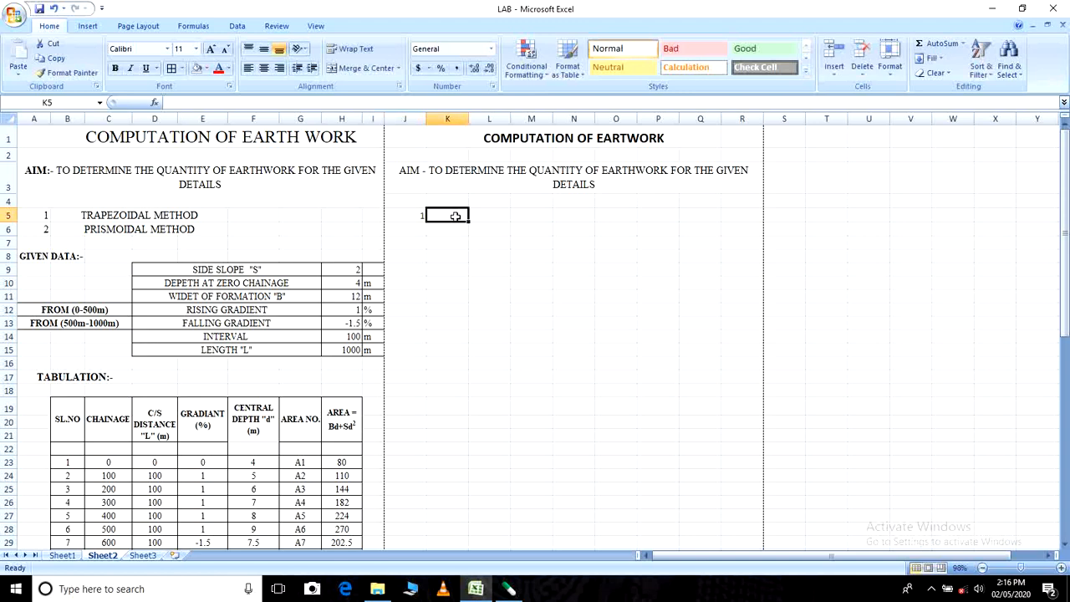
{"action": "type", "text": "TRA"}
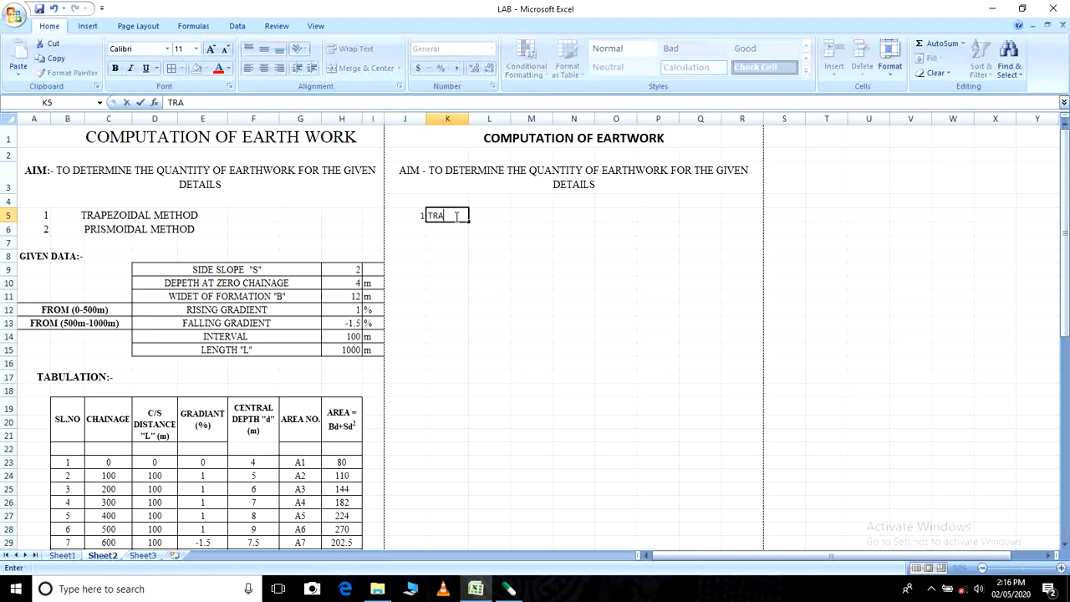
{"action": "type", "text": "PEZOIDAL METHOD"}
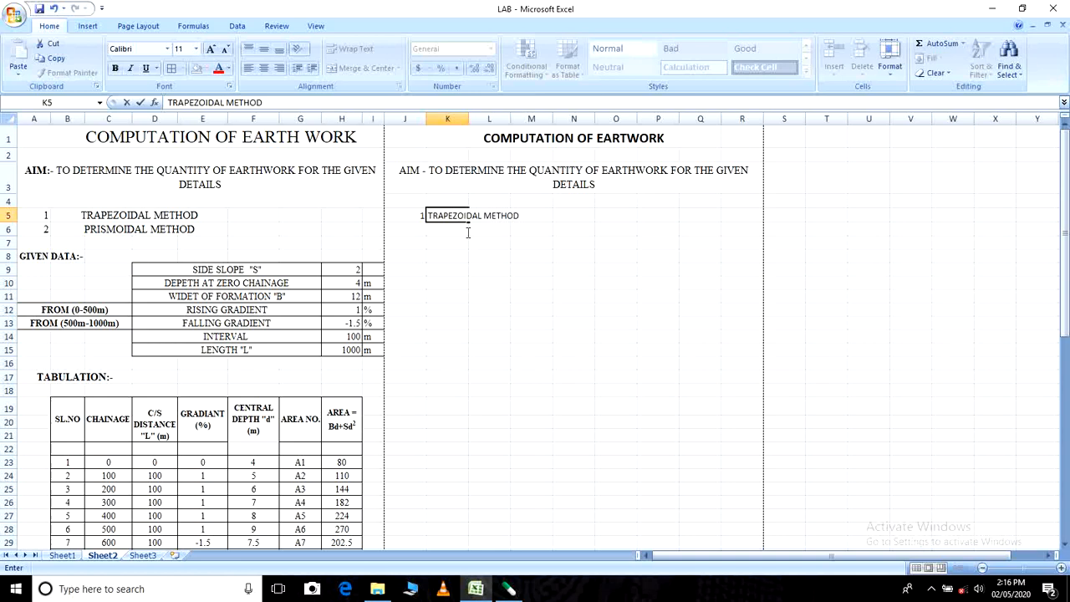
{"action": "left_click", "coordinate": [468, 296]}
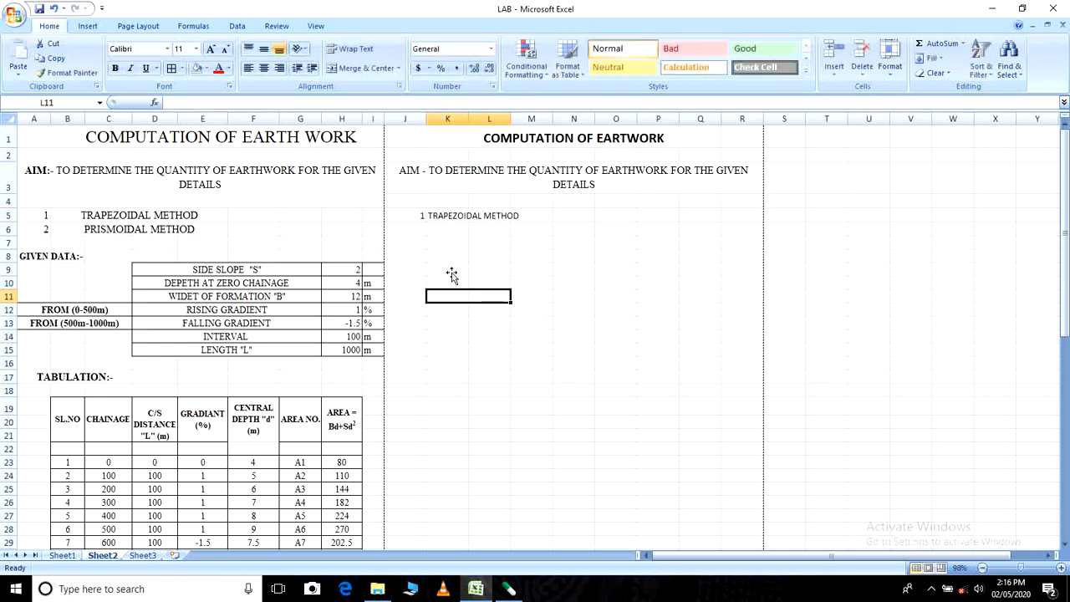
- Enter the number 2 in J6 and "PRISMOIDAL METHOD" in K6
{"action": "left_click", "coordinate": [423, 228]}
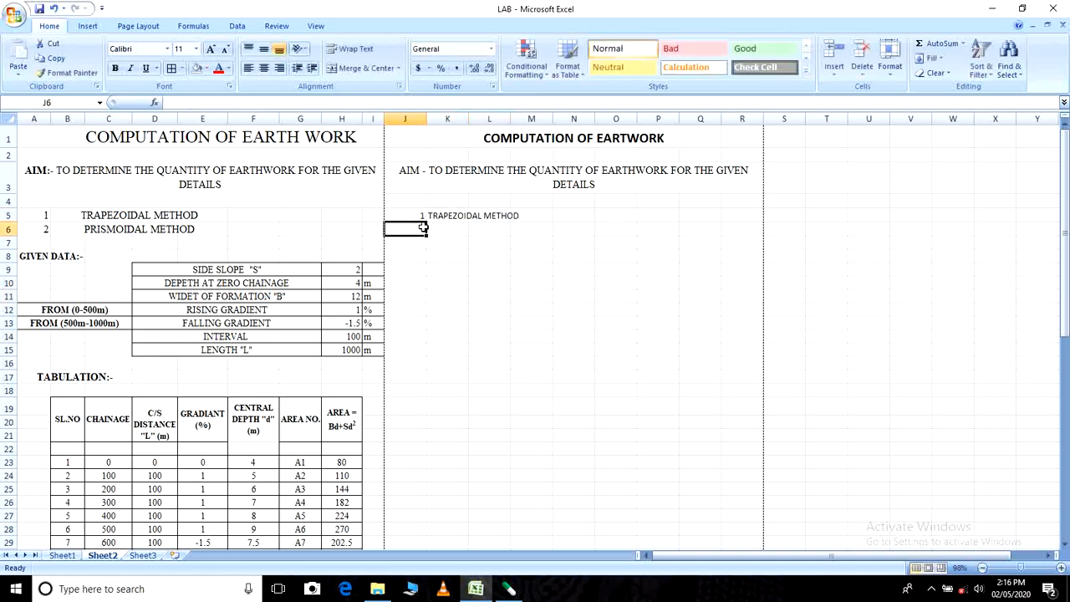
{"action": "type", "text": "3"}
{"action": "key", "text": "BackSpace"}
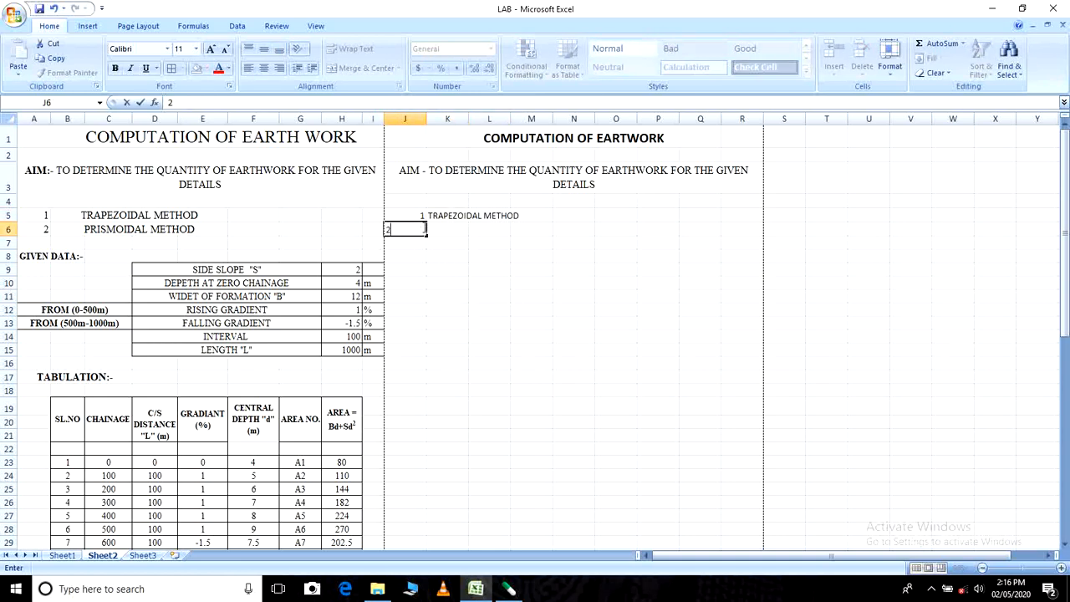
{"action": "left_click", "coordinate": [443, 228]}
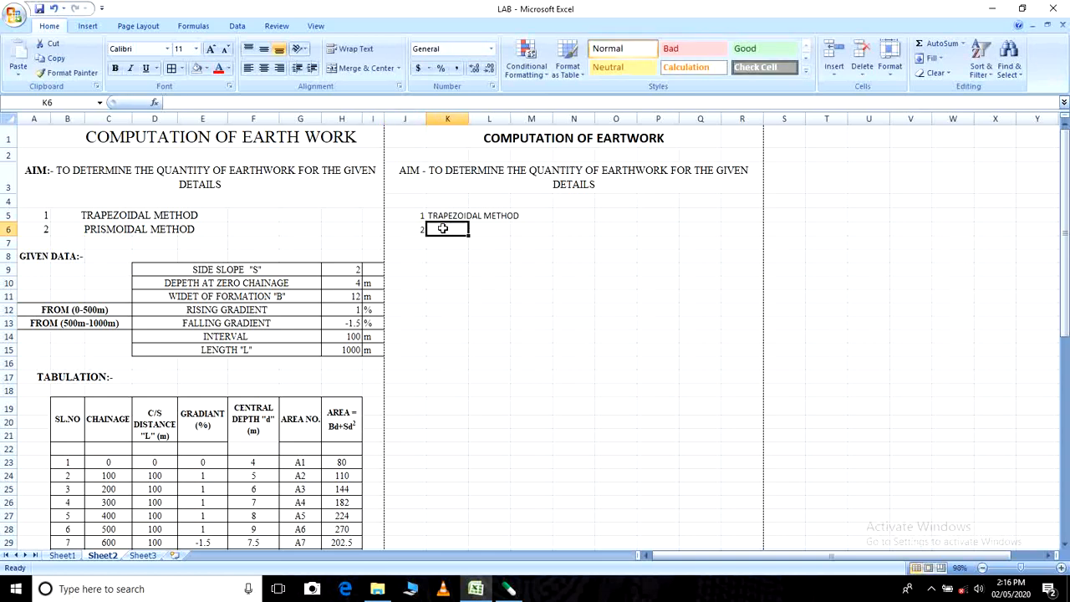
{"action": "type", "text": "PRI"}
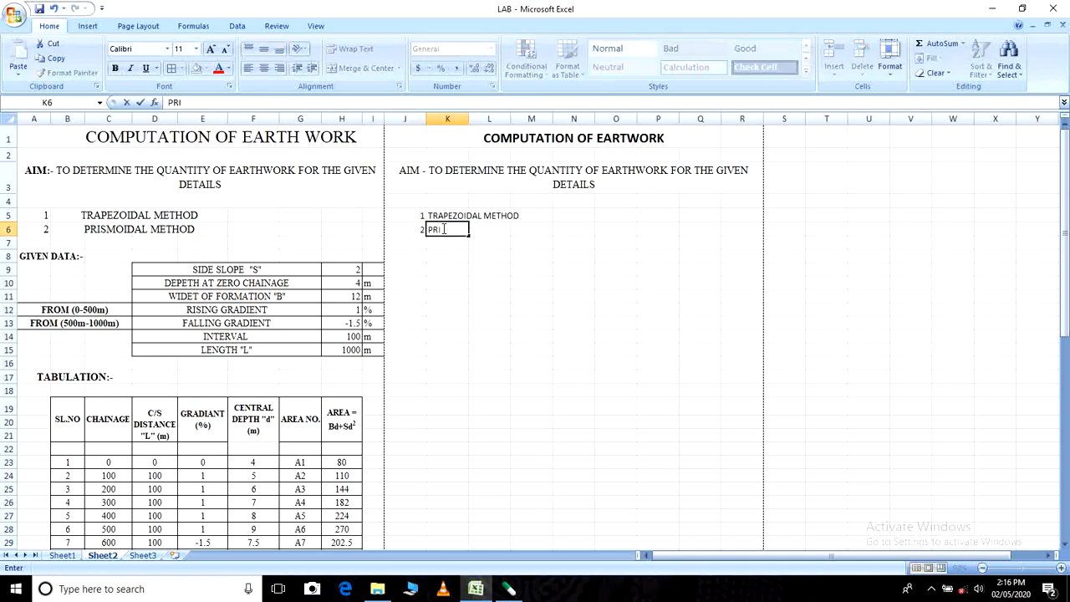
{"action": "type", "text": "SMOIDAL METHOD"}
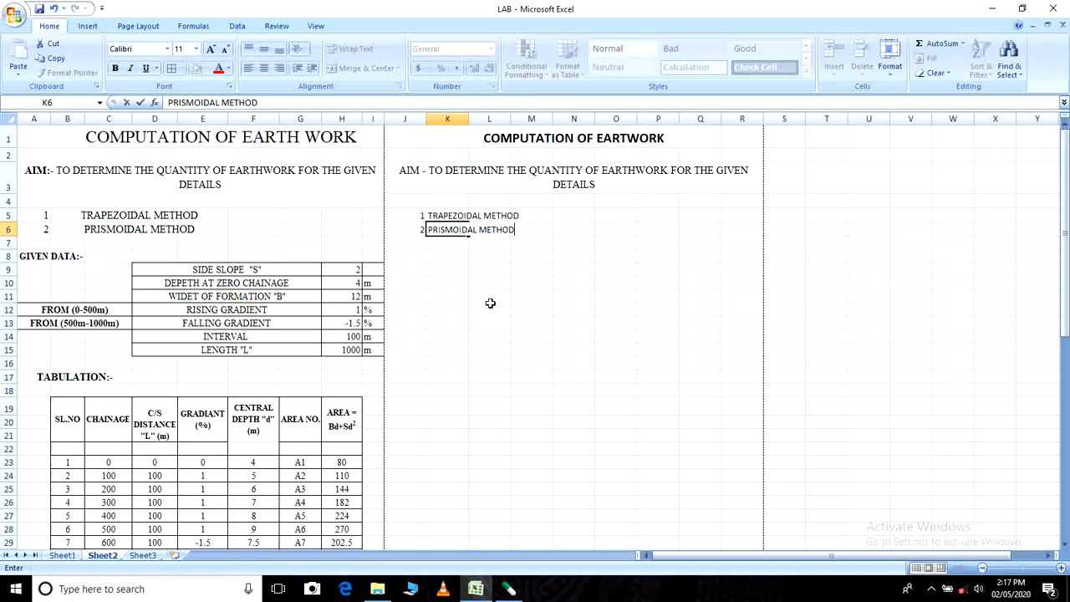
{"action": "left_click", "coordinate": [492, 306]}
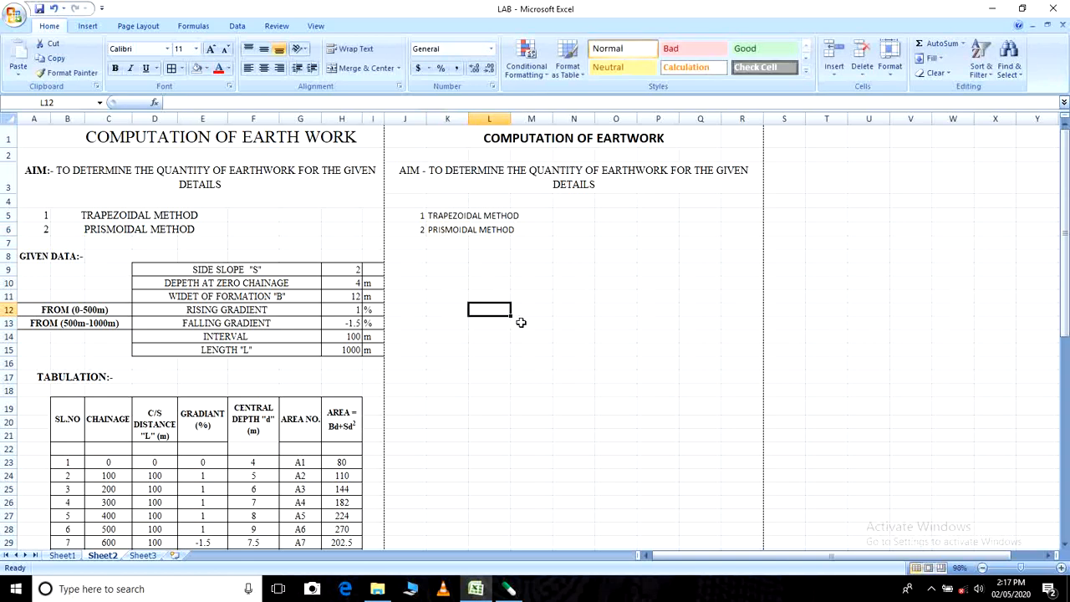
- Enter the heading "GIVEN DATA" in J8 below the methods list
{"action": "left_click", "coordinate": [412, 255]}
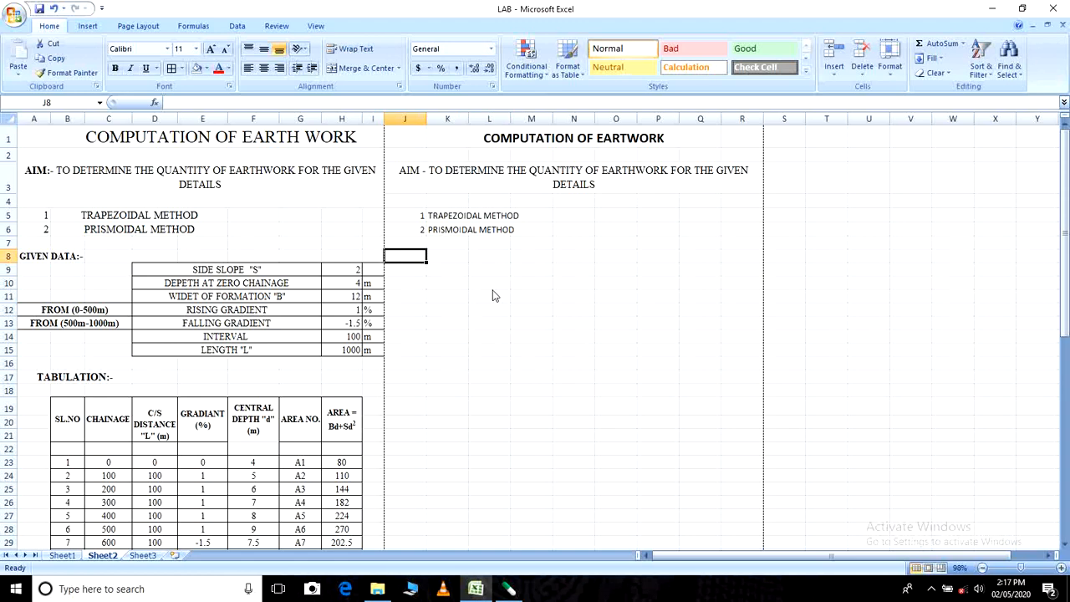
{"action": "type", "text": "GIV"}
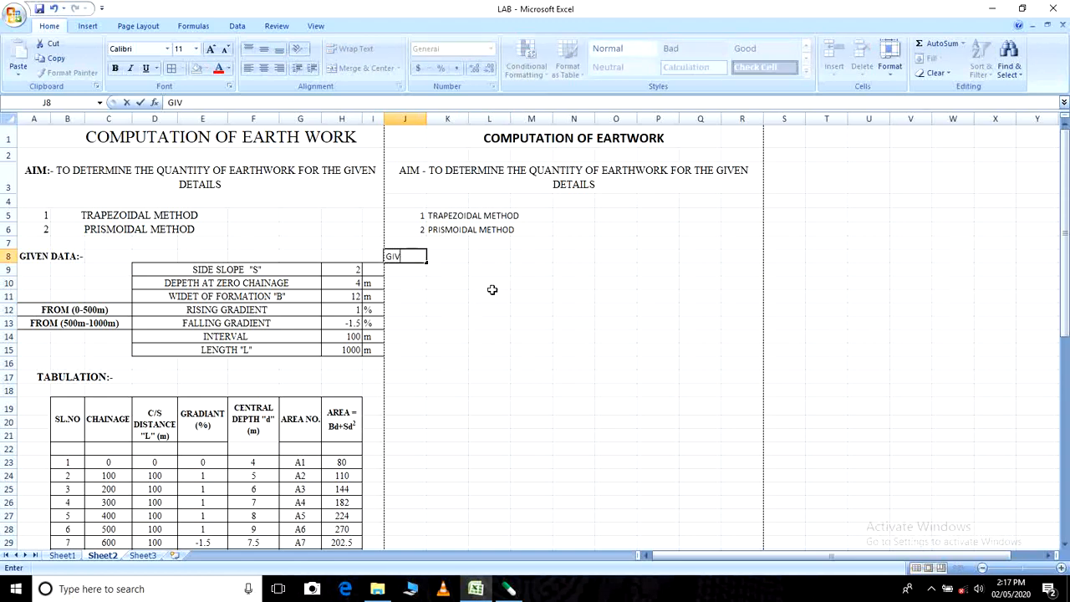
{"action": "type", "text": "EN DATA"}
{"action": "left_click", "coordinate": [503, 308]}
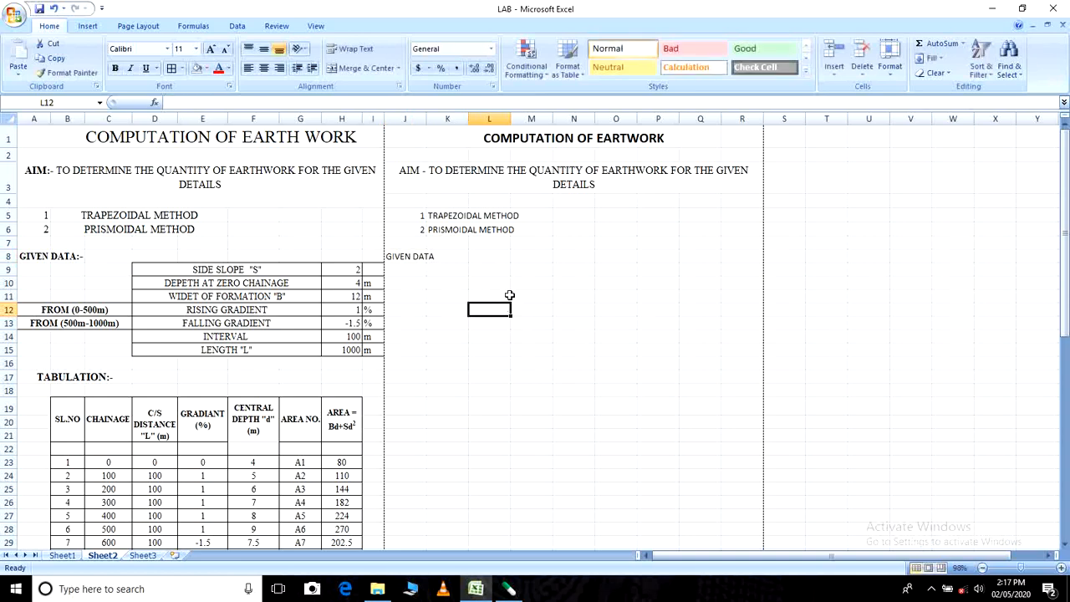
- Merge and center the two method names across K5:M5 and K6:M6, each row separately
{"action": "left_click", "coordinate": [443, 214]}
{"action": "left_click_drag", "start_coordinate": [443, 214], "coordinate": [543, 216]}
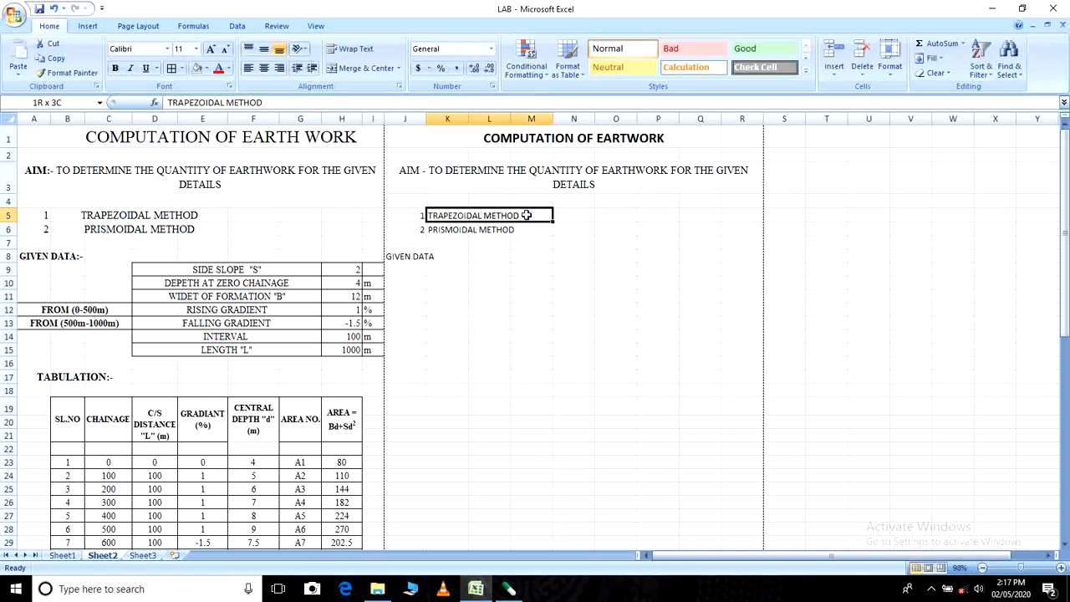
{"action": "left_click", "coordinate": [357, 73]}
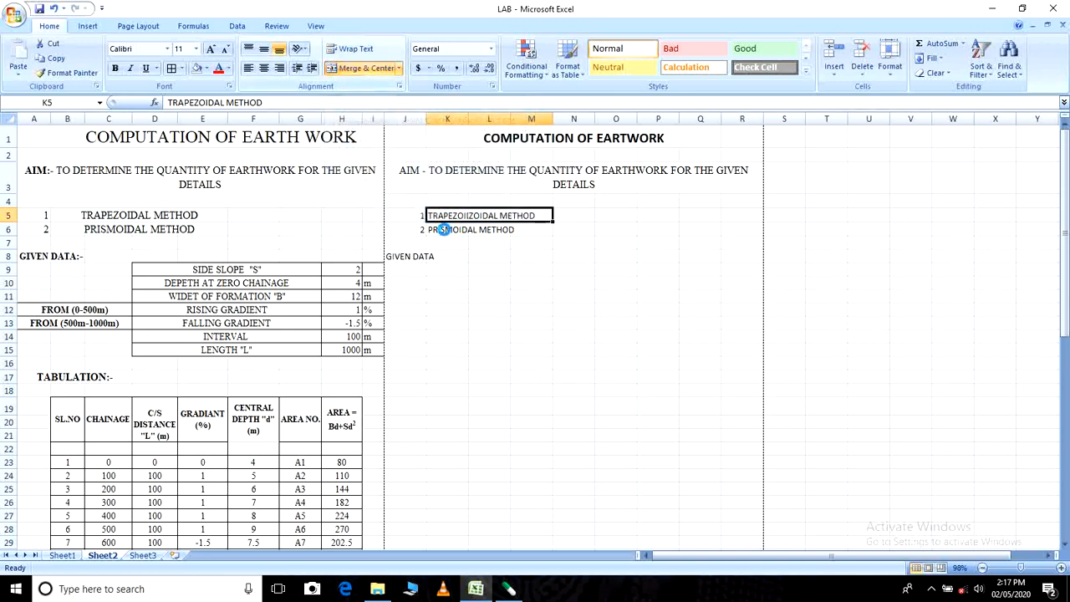
{"action": "left_click_drag", "start_coordinate": [441, 227], "coordinate": [552, 228]}
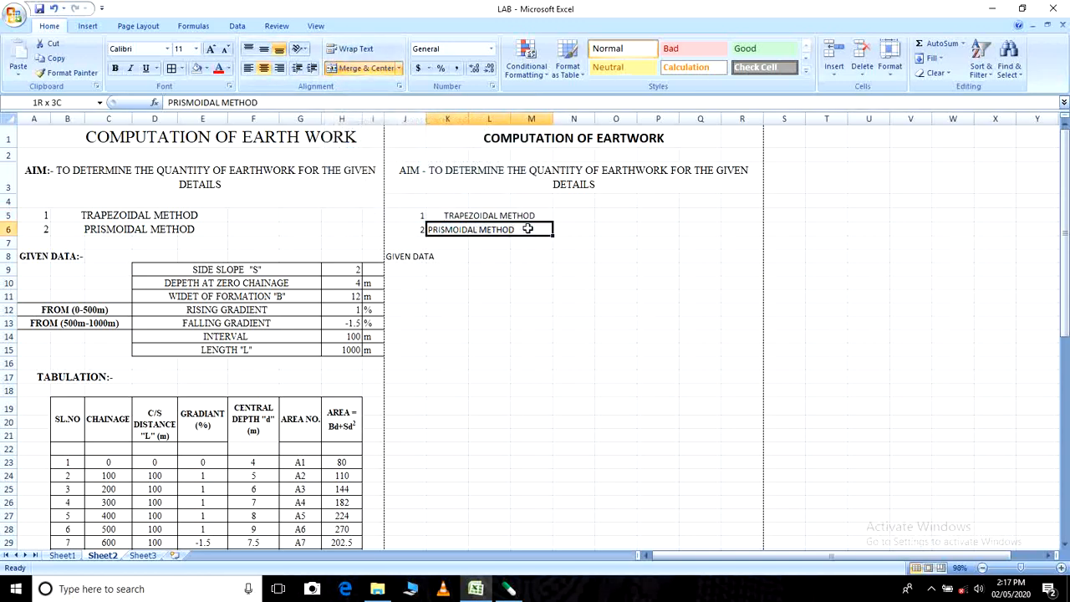
{"action": "left_click", "coordinate": [369, 70]}
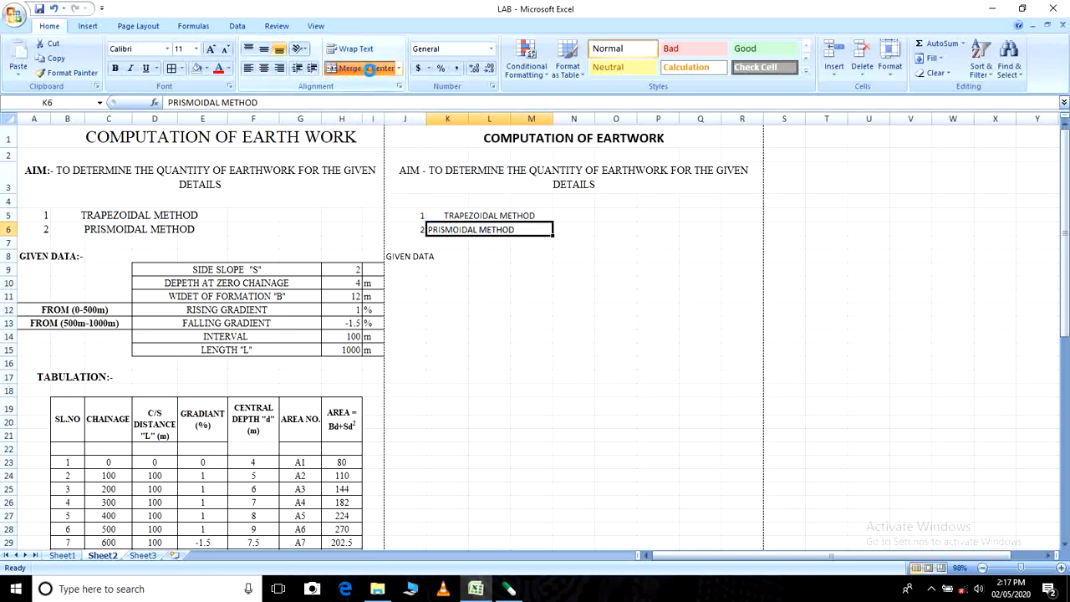
- Left-align the text of both merged method cells in K6 and K5
{"action": "left_click", "coordinate": [248, 68]}
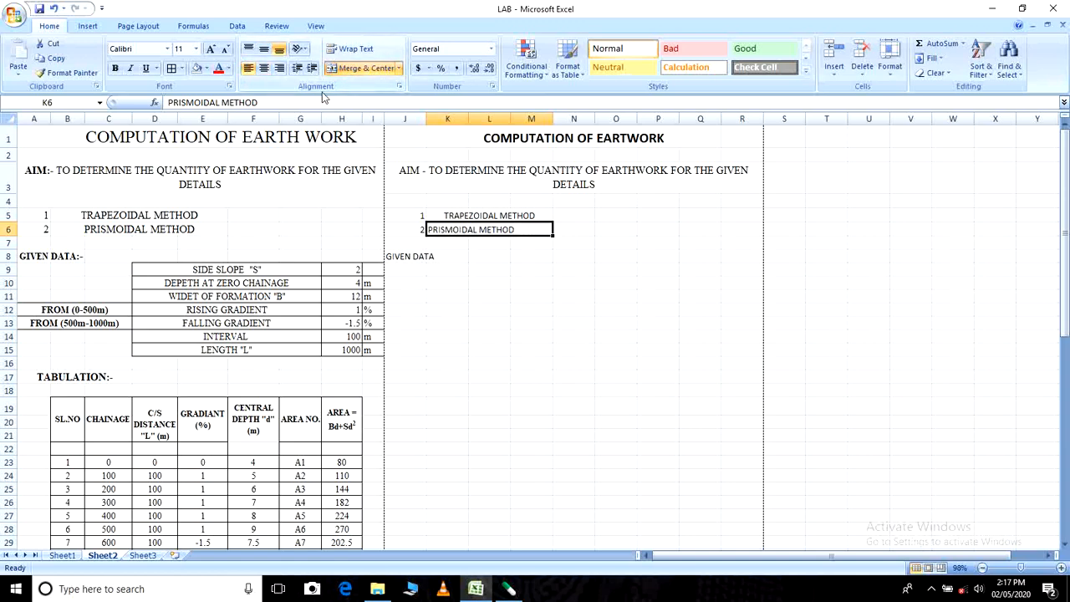
{"action": "left_click", "coordinate": [485, 215]}
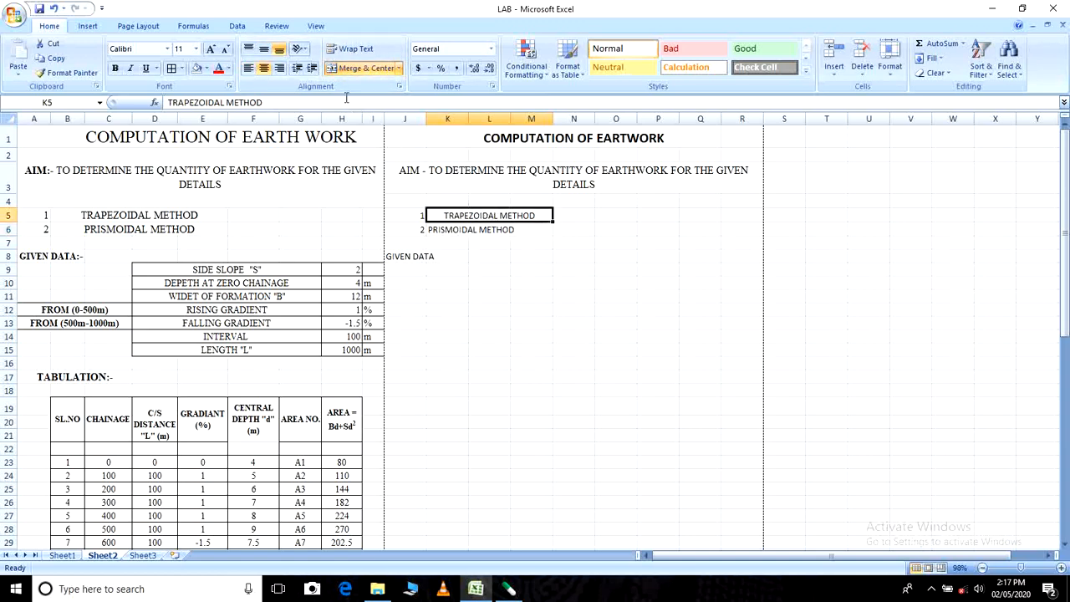
{"action": "left_click", "coordinate": [249, 69]}
{"action": "left_click", "coordinate": [513, 322]}
- Merge and center the "GIVEN DATA" heading across J8:K8
{"action": "left_click", "coordinate": [398, 257]}
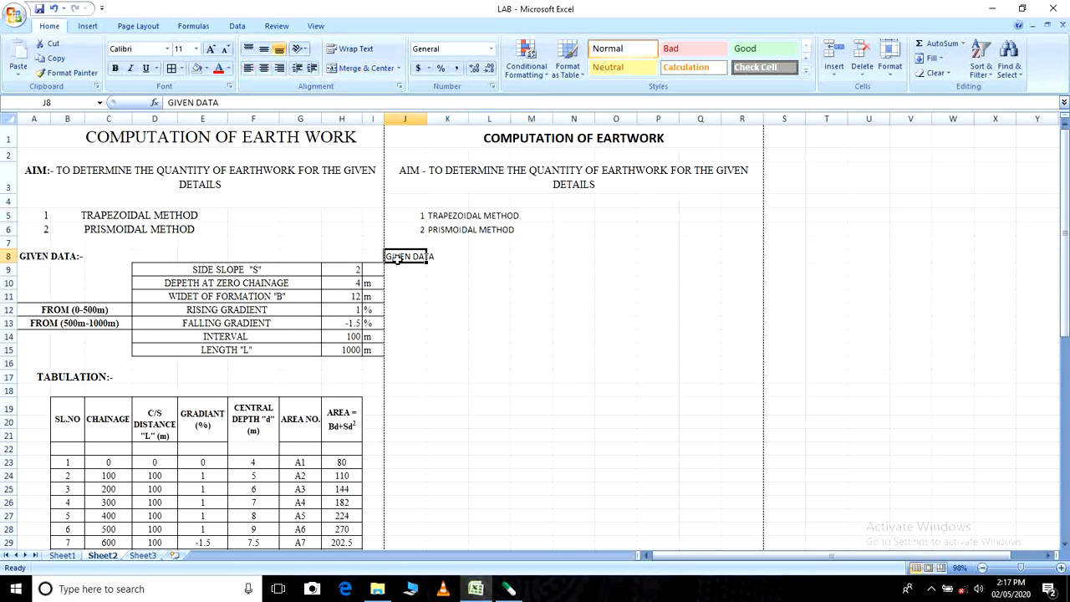
{"action": "left_click_drag", "start_coordinate": [397, 258], "coordinate": [458, 257]}
{"action": "left_click", "coordinate": [361, 68]}
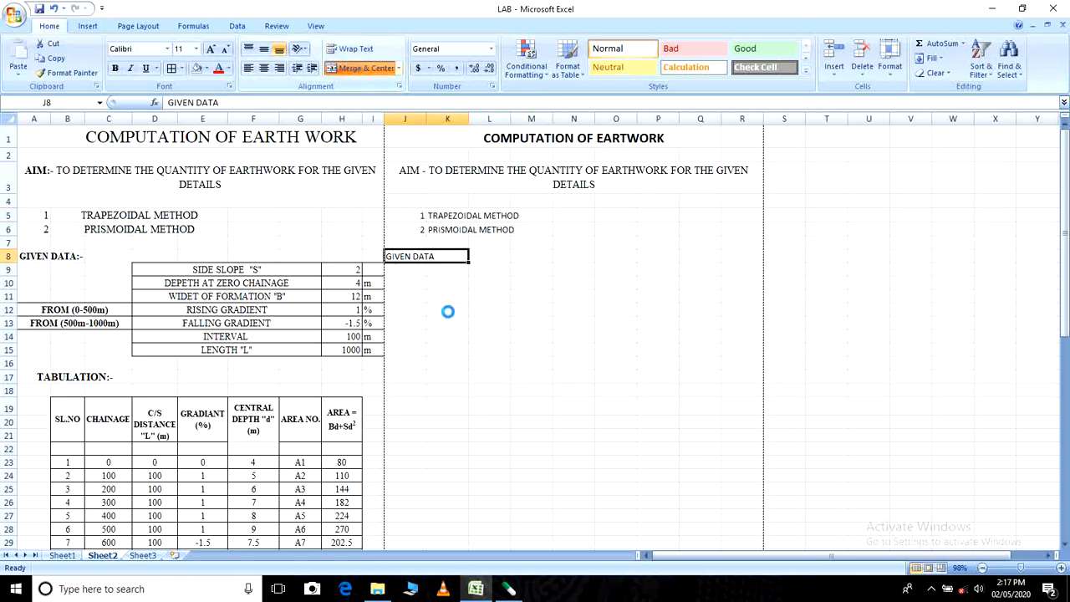
{"action": "left_click", "coordinate": [454, 324]}
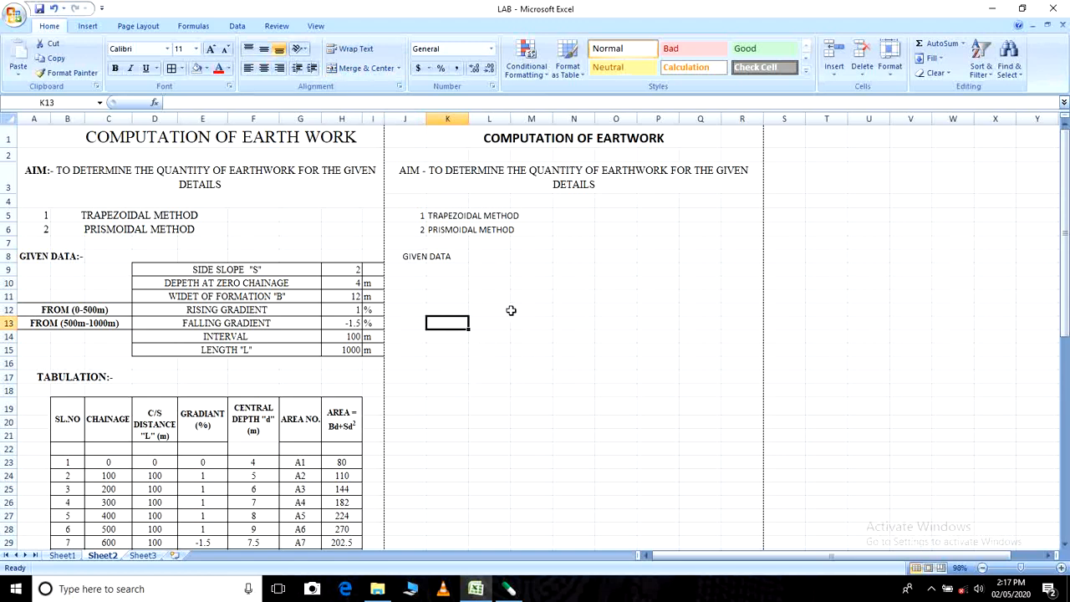
- Enter the first given-data label "SIDE SLOPES" in L9
{"action": "left_click", "coordinate": [487, 269]}
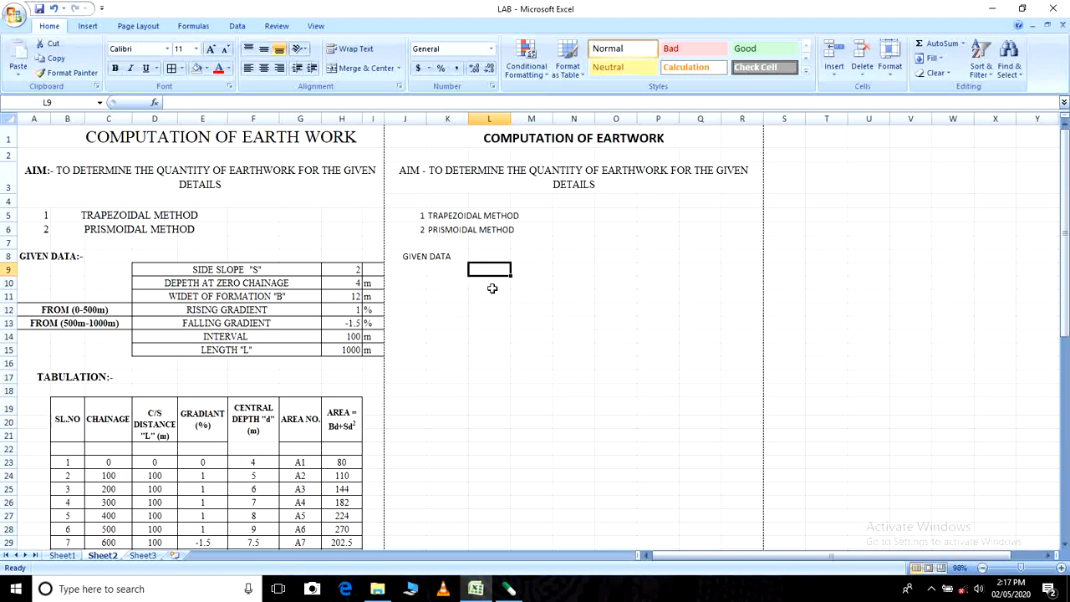
{"action": "left_click", "coordinate": [459, 272]}
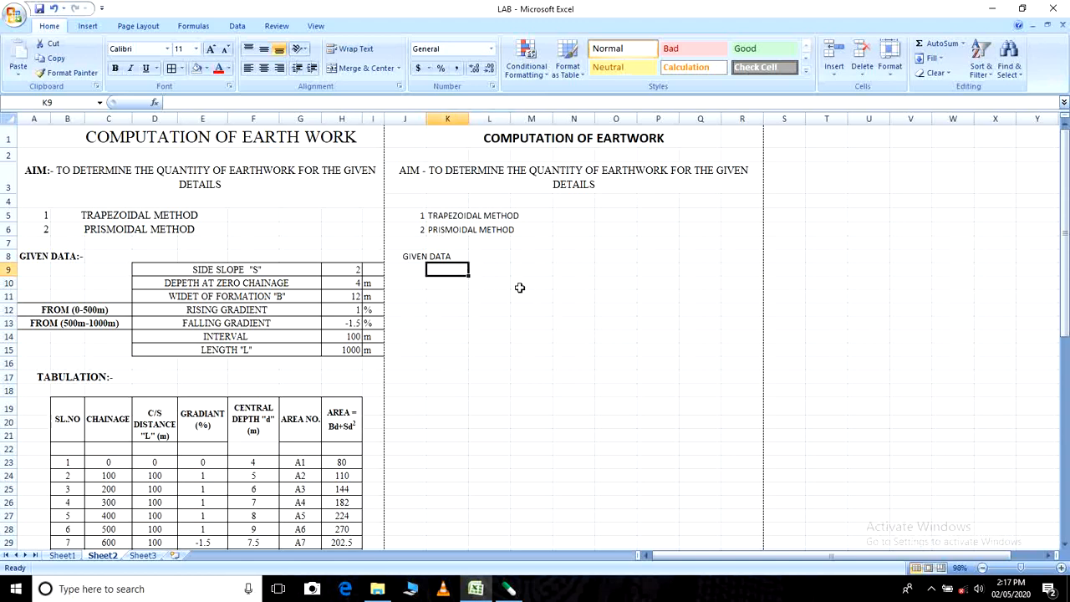
{"action": "left_click", "coordinate": [499, 273]}
{"action": "type", "text": "SI"}
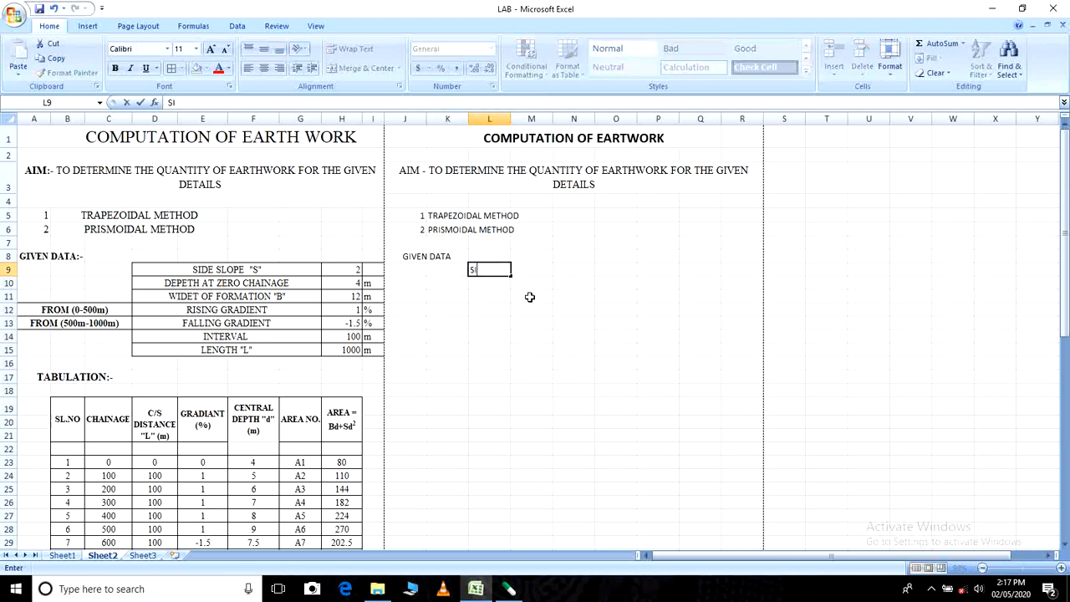
{"action": "type", "text": "DE SLOPES"}
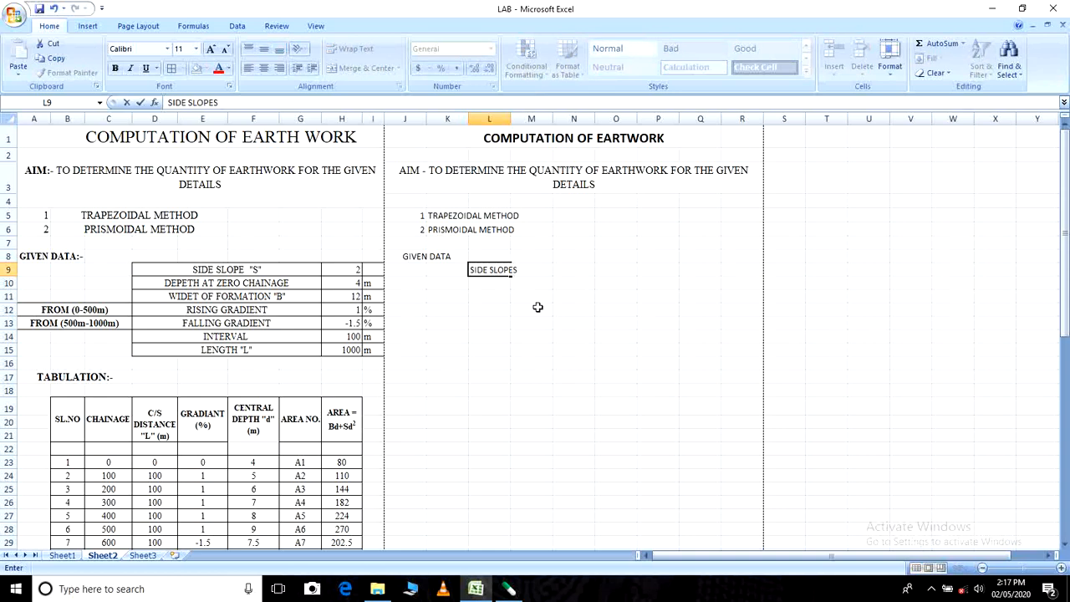
{"action": "left_click", "coordinate": [540, 307]}
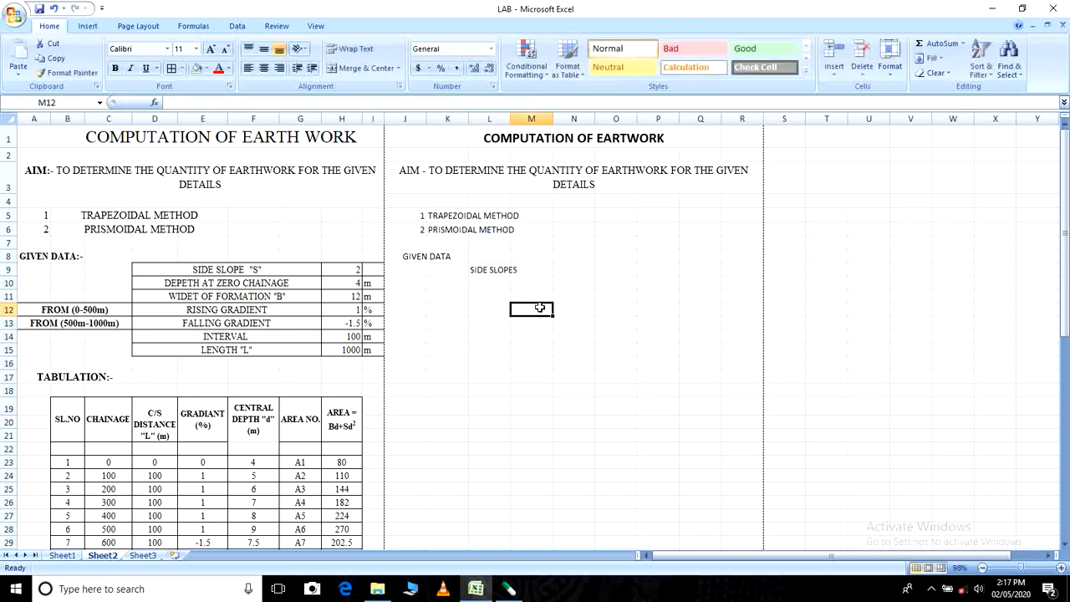
- Enter the label "DEPTH AT ZERO CHAINAGE" in L10 under the side slopes label
{"action": "left_click", "coordinate": [490, 283]}
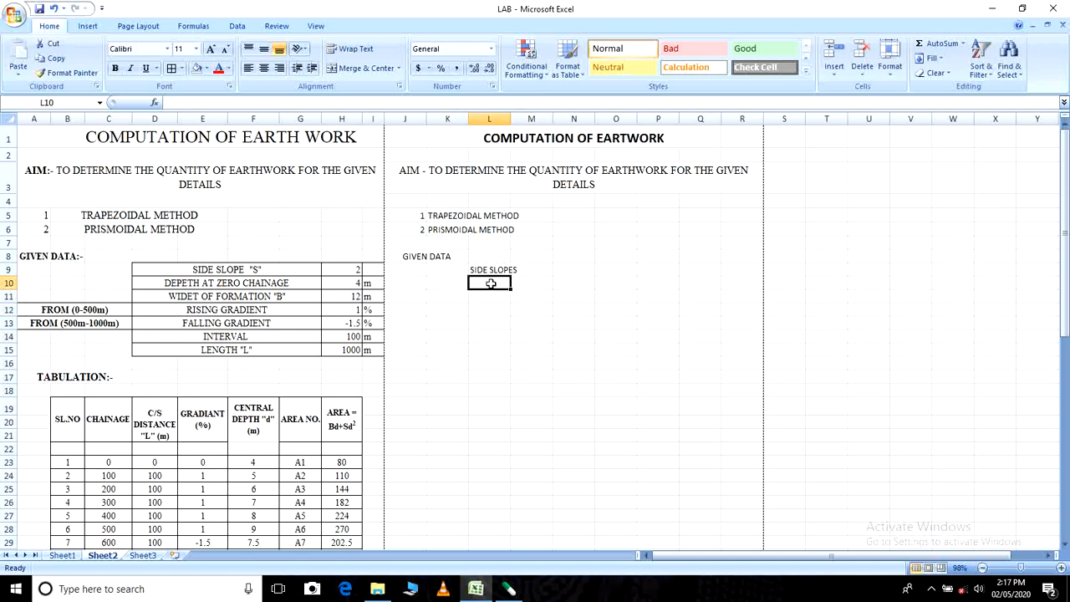
{"action": "type", "text": "DEP"}
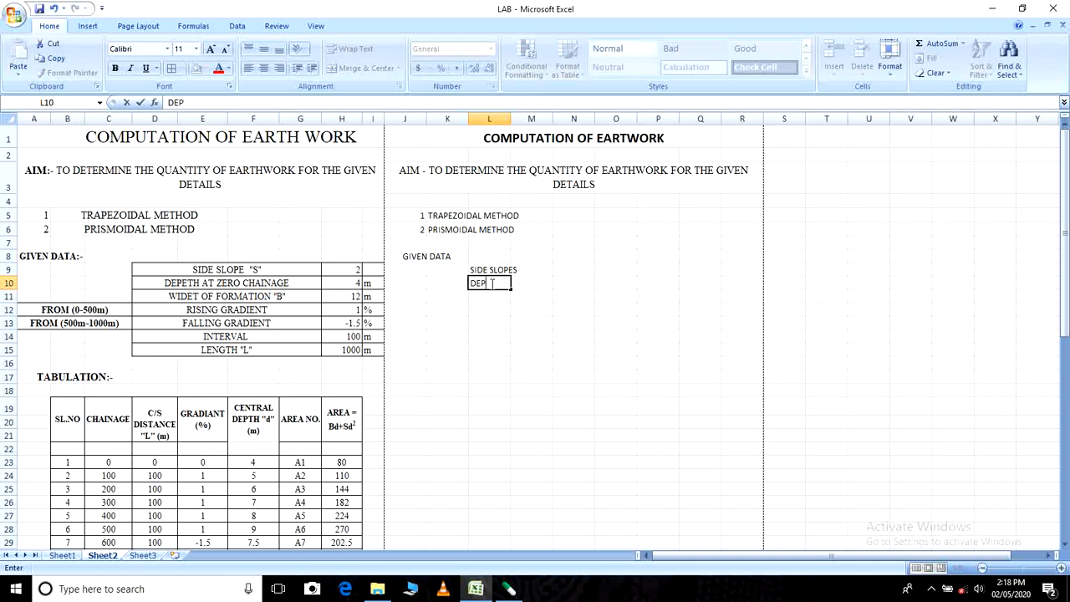
{"action": "type", "text": "TH AT ZERO CHA"}
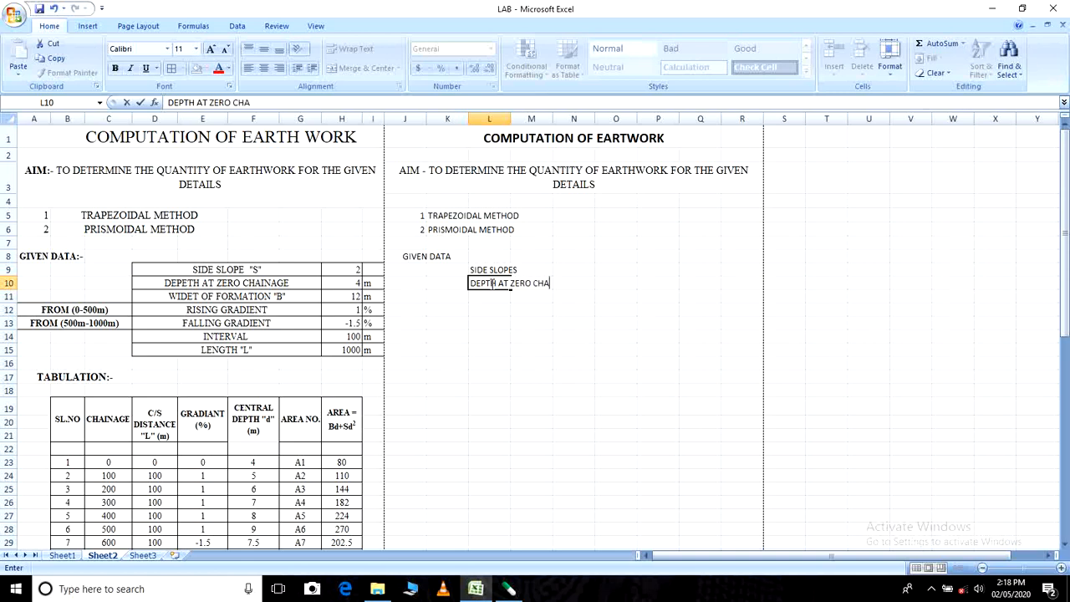
{"action": "type", "text": "INAGE"}
{"action": "key", "text": "Return"}
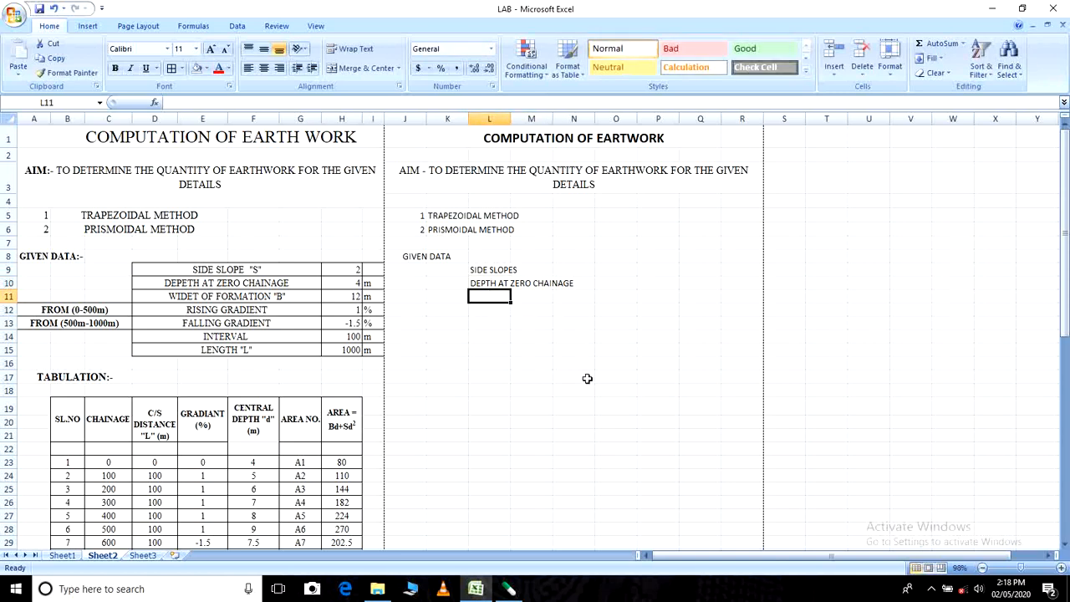
- Enter the label "WIDTH OF FORMATION" in L11 under the depth label
{"action": "type", "text": "WIDTH OF FR"}
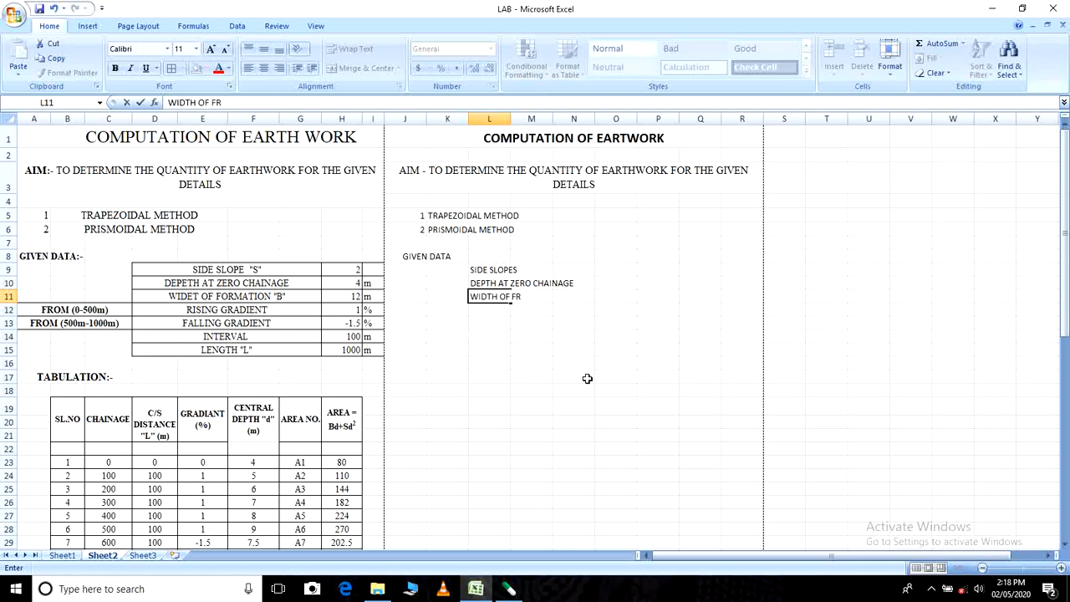
{"action": "type", "text": "MATIONO"}
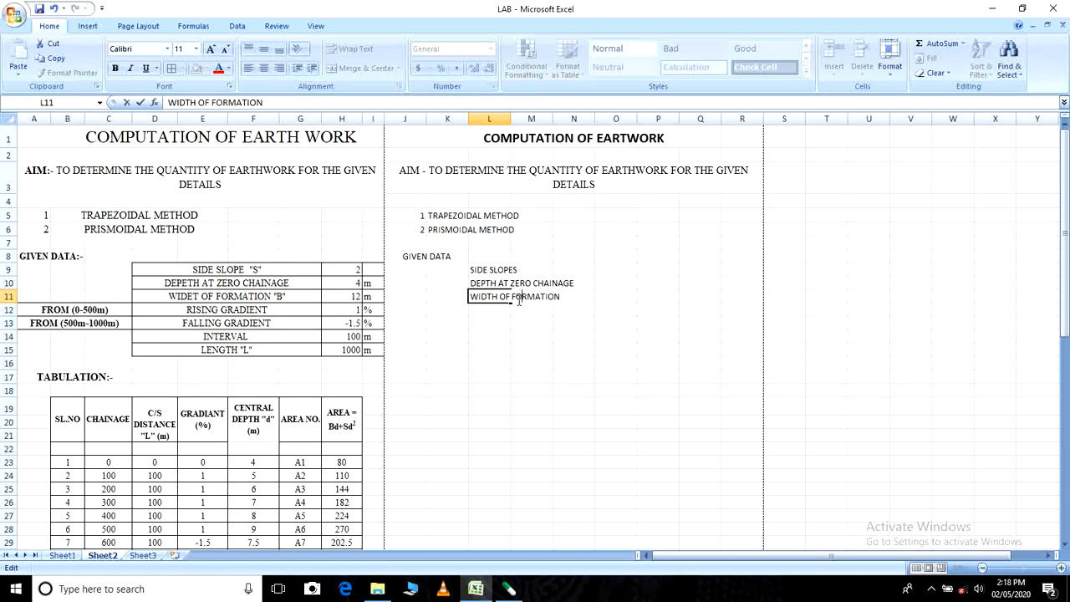
{"action": "left_click", "coordinate": [546, 335]}
- Enter the label "RISING GRADIENT" in L12 under the width of formation label
{"action": "left_click", "coordinate": [485, 308]}
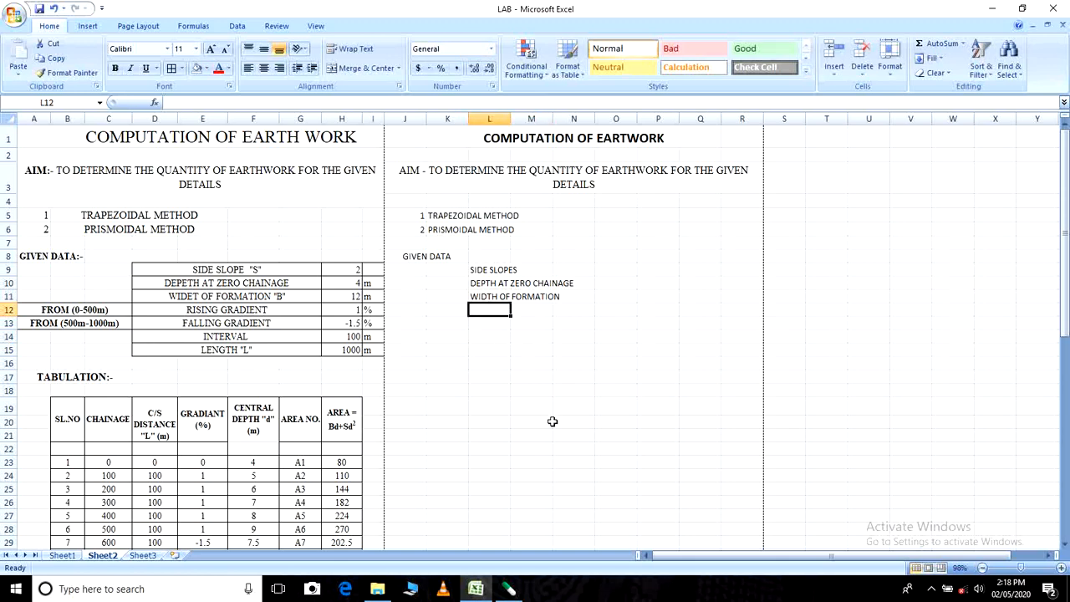
{"action": "type", "text": "RISING GRadi"}
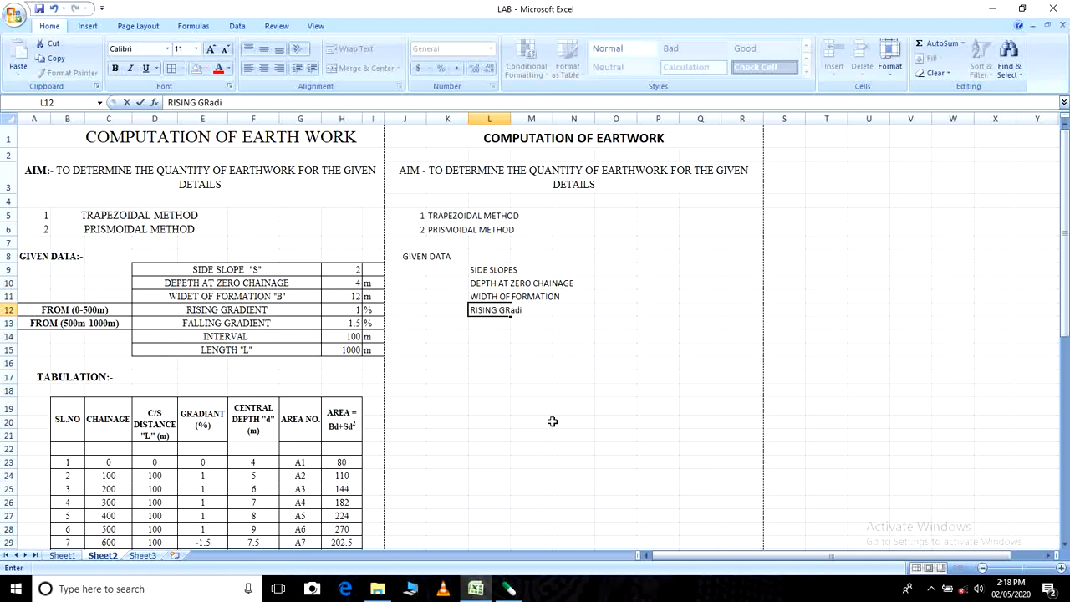
{"action": "key", "text": "BackSpace"}
{"action": "key", "text": "BackSpace"}
{"action": "type", "text": "DIENT"}
{"action": "left_click", "coordinate": [512, 390]}
- Enter the label "FALLING GRADIENT" in L13 under the rising gradient label
{"action": "left_click", "coordinate": [487, 325]}
{"action": "type", "text": "F"}
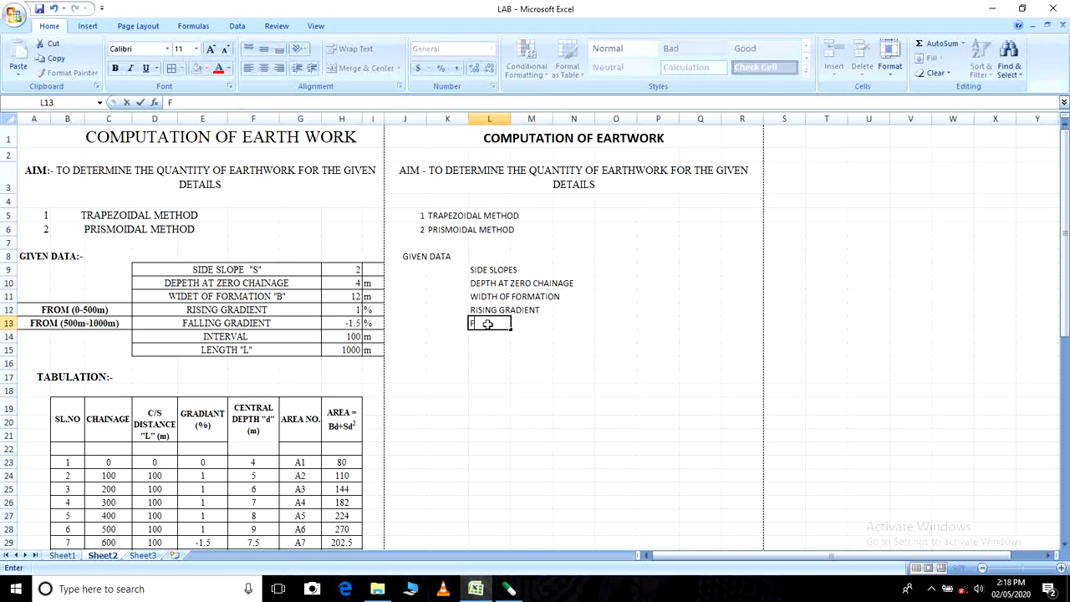
{"action": "type", "text": "ALLING GRA"}
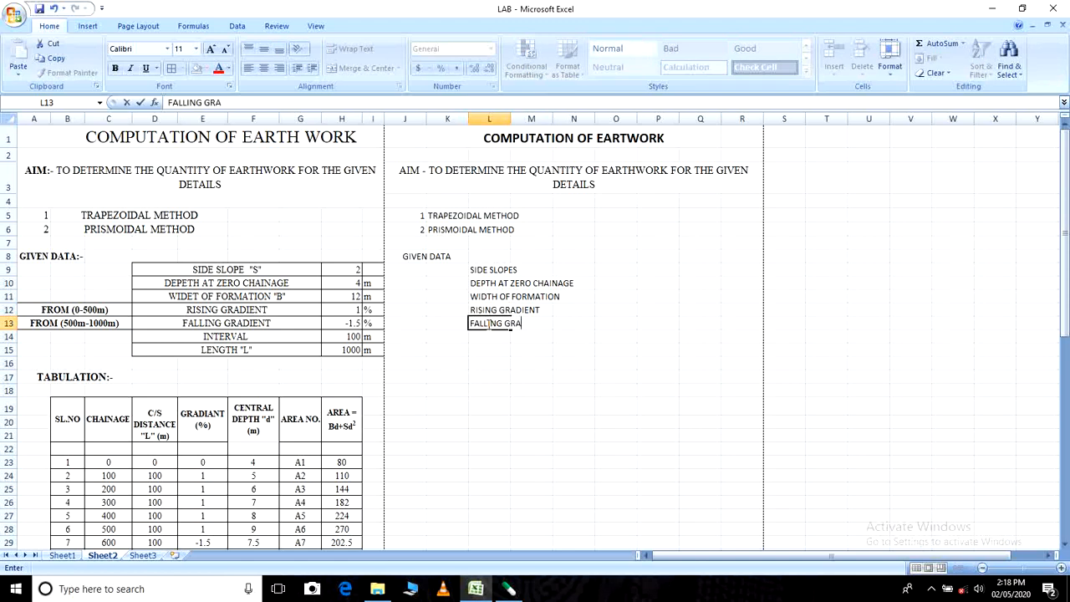
{"action": "type", "text": "DIENT"}
- Enter the last two given-data labels, "INTERVAL" in L14 and "LENGTH" in L15
{"action": "left_click", "coordinate": [500, 336]}
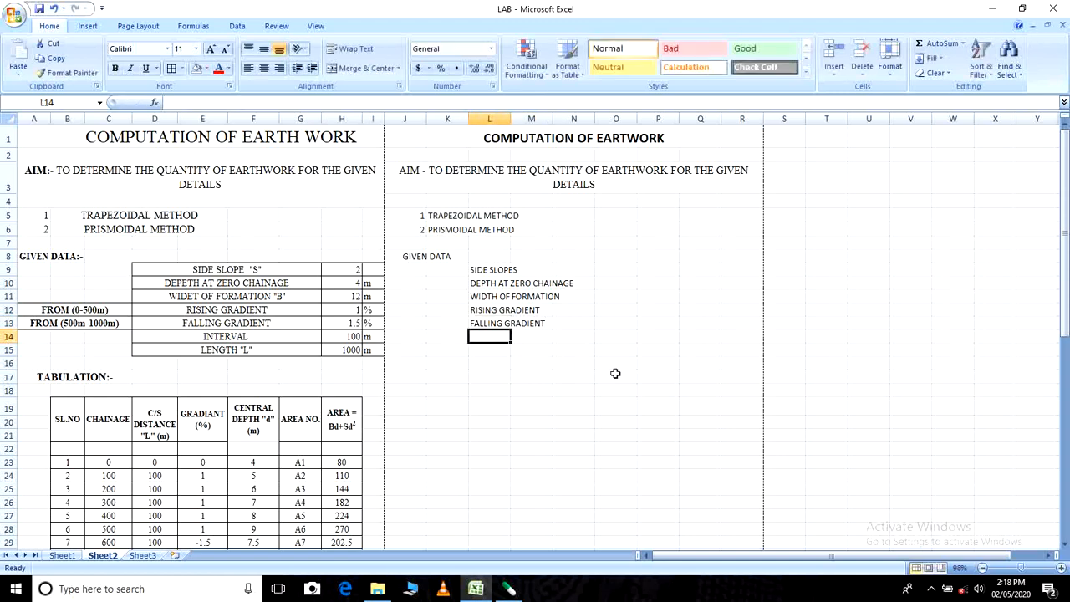
{"action": "type", "text": "INTER"}
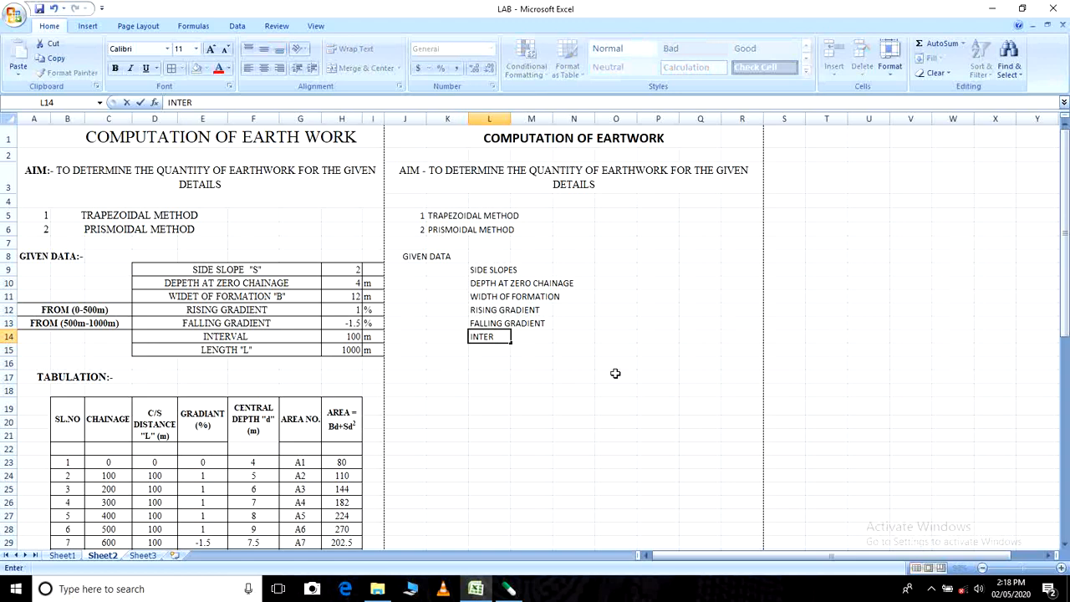
{"action": "type", "text": "VAL"}
{"action": "left_click", "coordinate": [554, 389]}
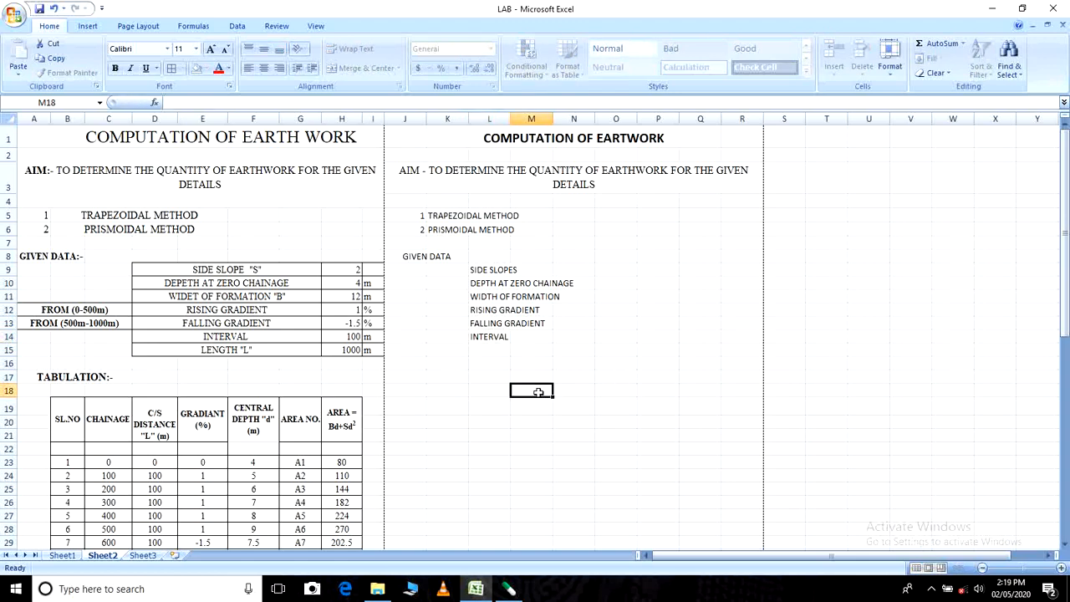
{"action": "left_click", "coordinate": [489, 348]}
{"action": "type", "text": "LE"}
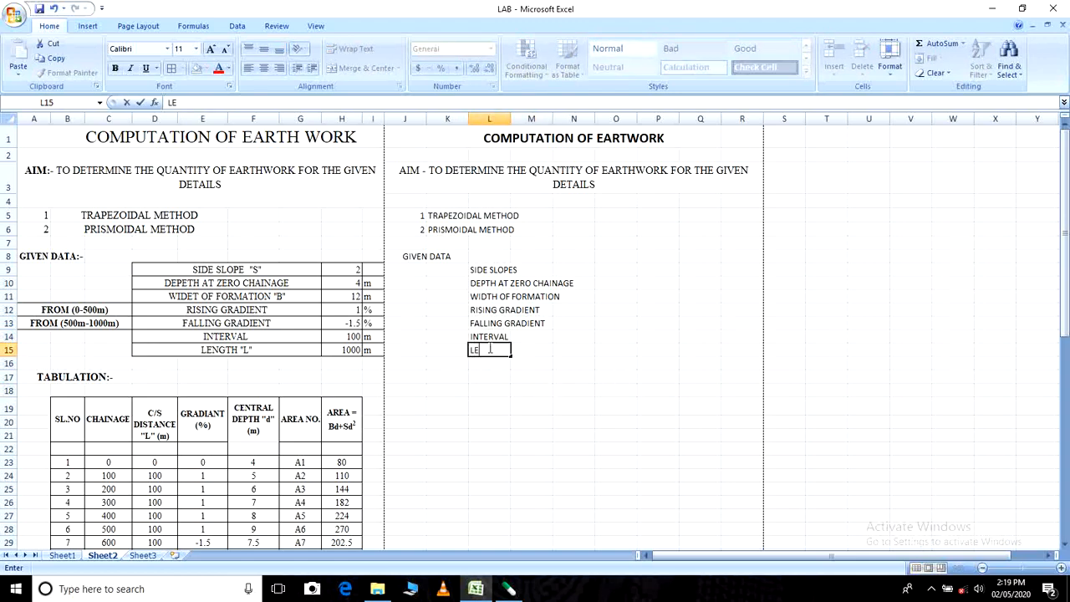
{"action": "type", "text": "NGTH"}
{"action": "left_click", "coordinate": [557, 379]}
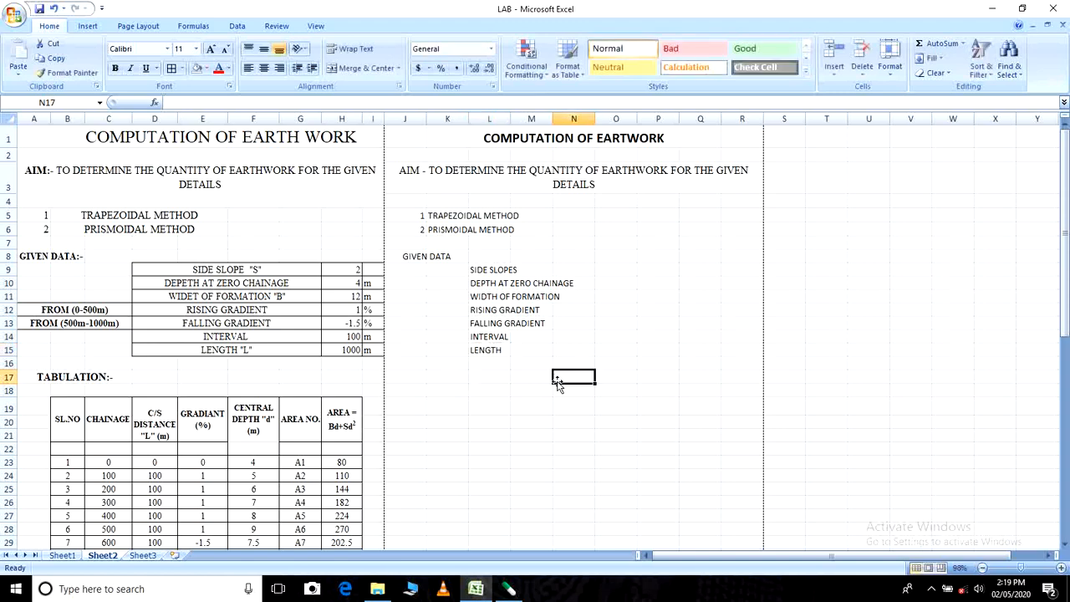
- Merge and center the side slopes, depth and width of formation labels, each across columns L to N in rows 9 to 11
{"action": "left_click", "coordinate": [496, 271]}
{"action": "left_click_drag", "start_coordinate": [496, 271], "coordinate": [583, 283]}
{"action": "left_click", "coordinate": [583, 282]}
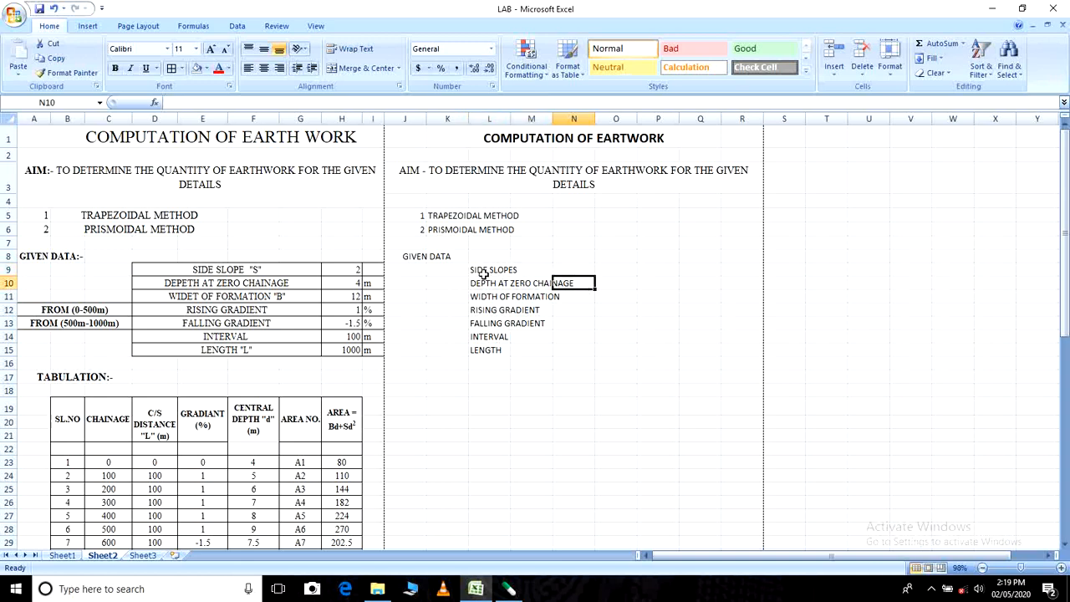
{"action": "left_click_drag", "start_coordinate": [485, 271], "coordinate": [557, 269]}
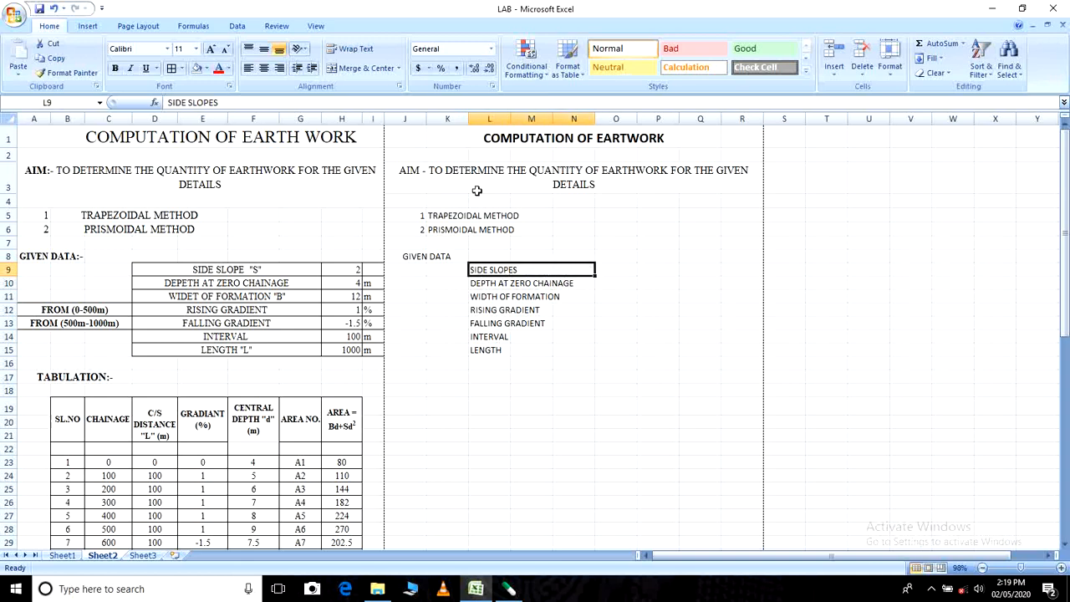
{"action": "left_click", "coordinate": [373, 74]}
{"action": "left_click", "coordinate": [473, 283]}
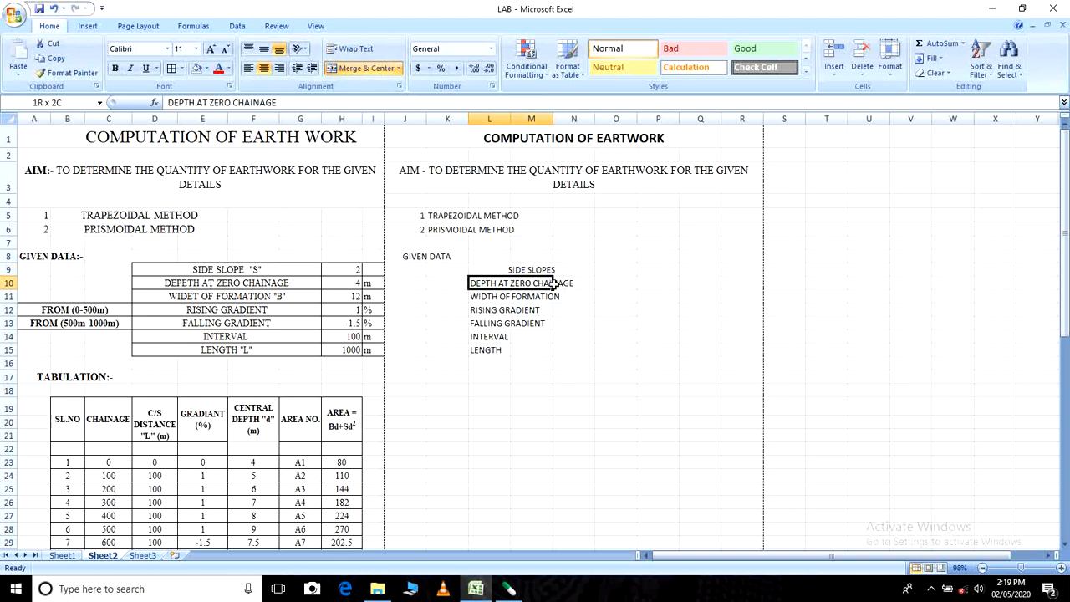
{"action": "left_click", "coordinate": [361, 68]}
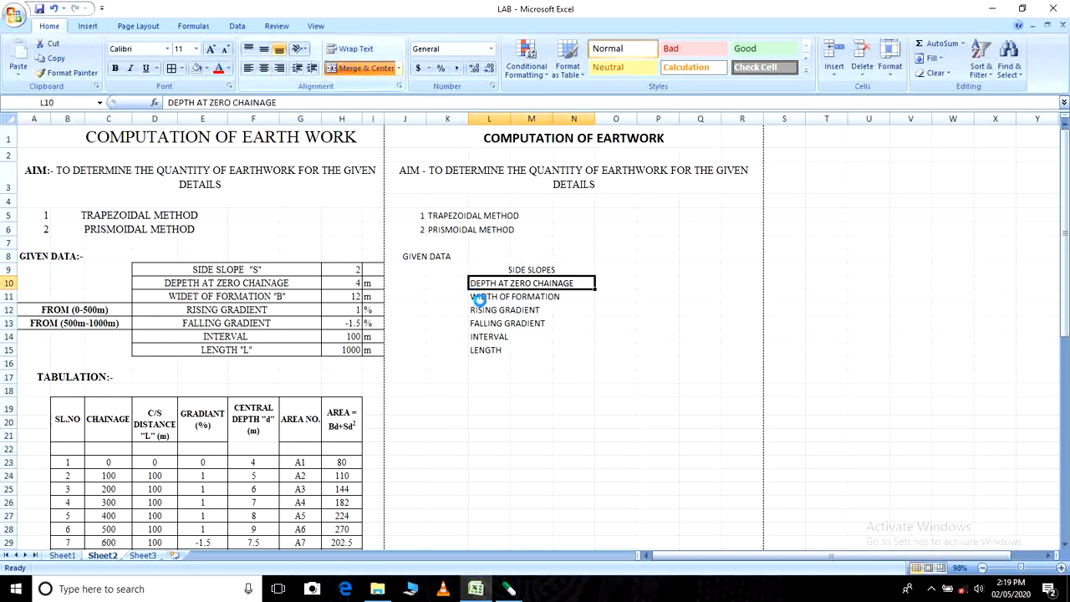
{"action": "left_click_drag", "start_coordinate": [480, 298], "coordinate": [557, 298]}
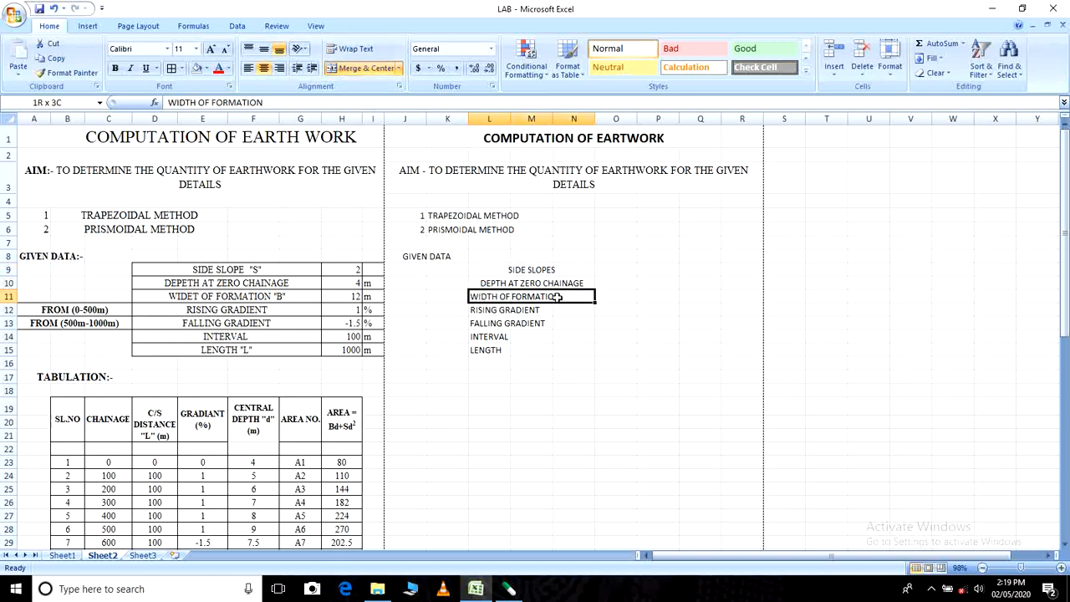
{"action": "left_click", "coordinate": [368, 72]}
- Merge and center the rising gradient label across L12:N12 and the falling gradient label across L13:N13
{"action": "left_click", "coordinate": [478, 309]}
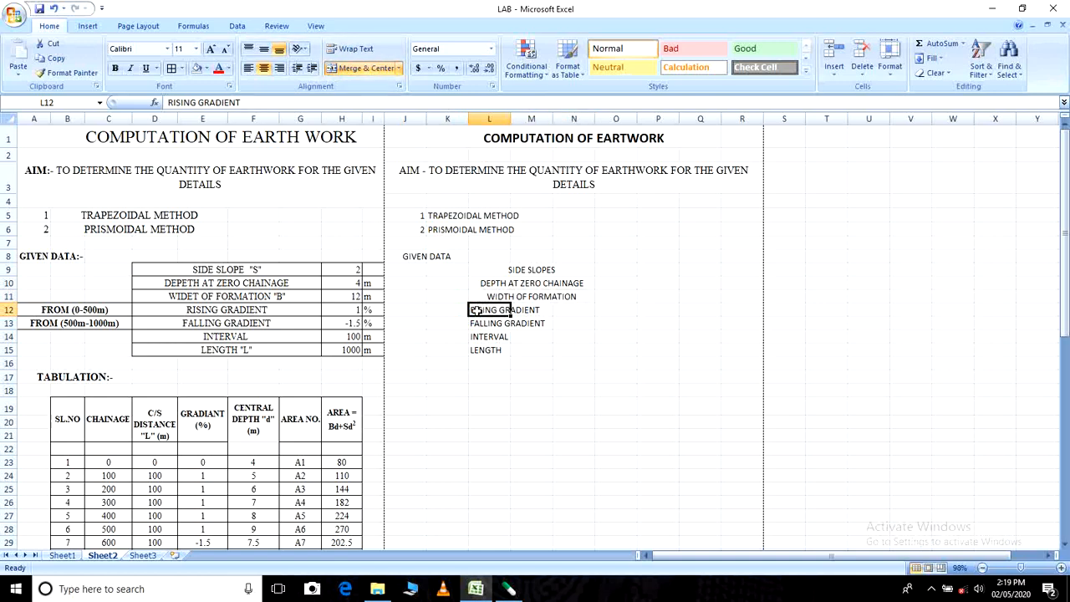
{"action": "left_click", "coordinate": [491, 336]}
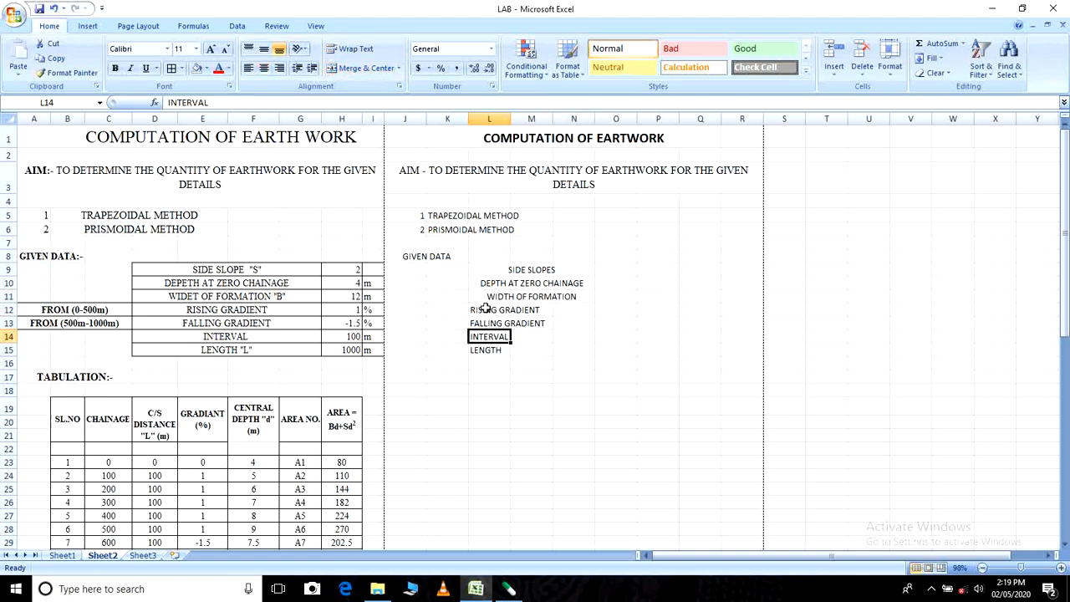
{"action": "left_click", "coordinate": [490, 309]}
{"action": "left_click_drag", "start_coordinate": [490, 309], "coordinate": [568, 310]}
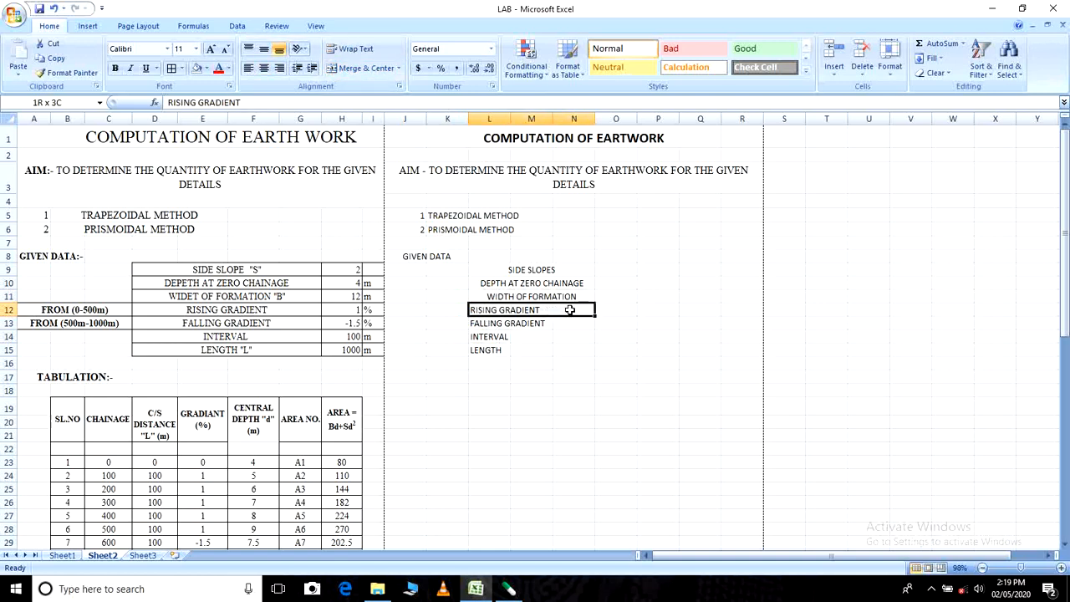
{"action": "left_click", "coordinate": [354, 72]}
{"action": "left_click_drag", "start_coordinate": [490, 325], "coordinate": [558, 323]}
{"action": "left_click", "coordinate": [361, 68]}
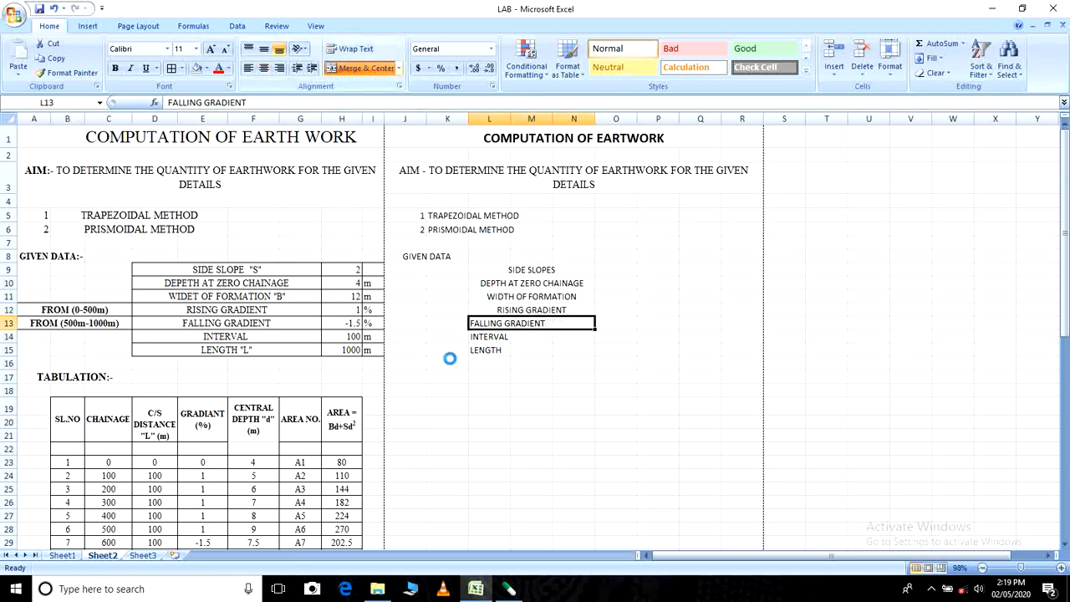
- Merge and center the interval label across L14:N14 and the length label across L15:N15
{"action": "left_click_drag", "start_coordinate": [479, 338], "coordinate": [557, 335]}
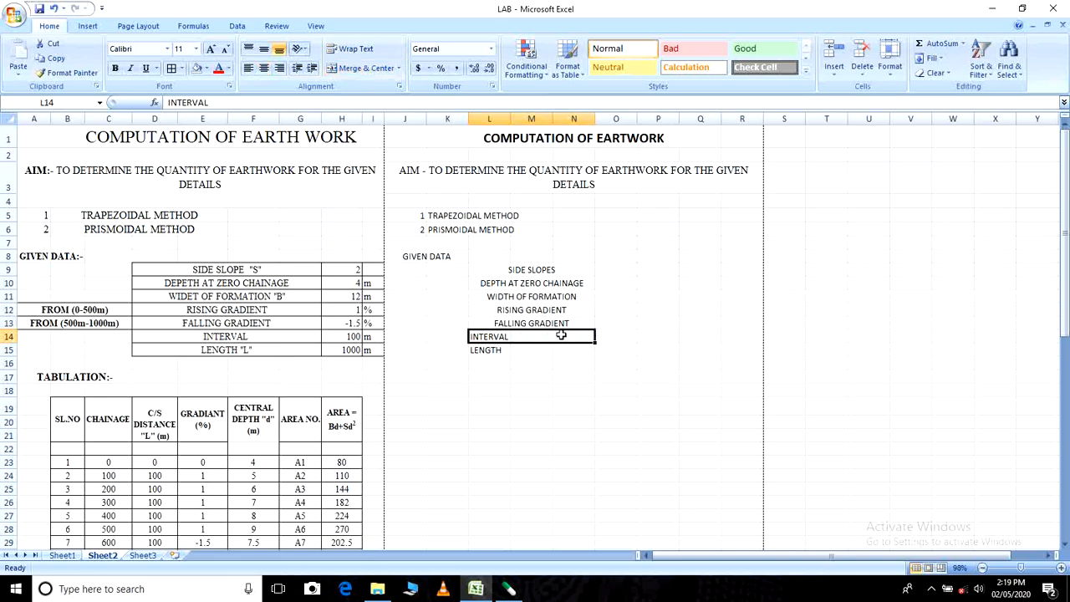
{"action": "left_click", "coordinate": [365, 67]}
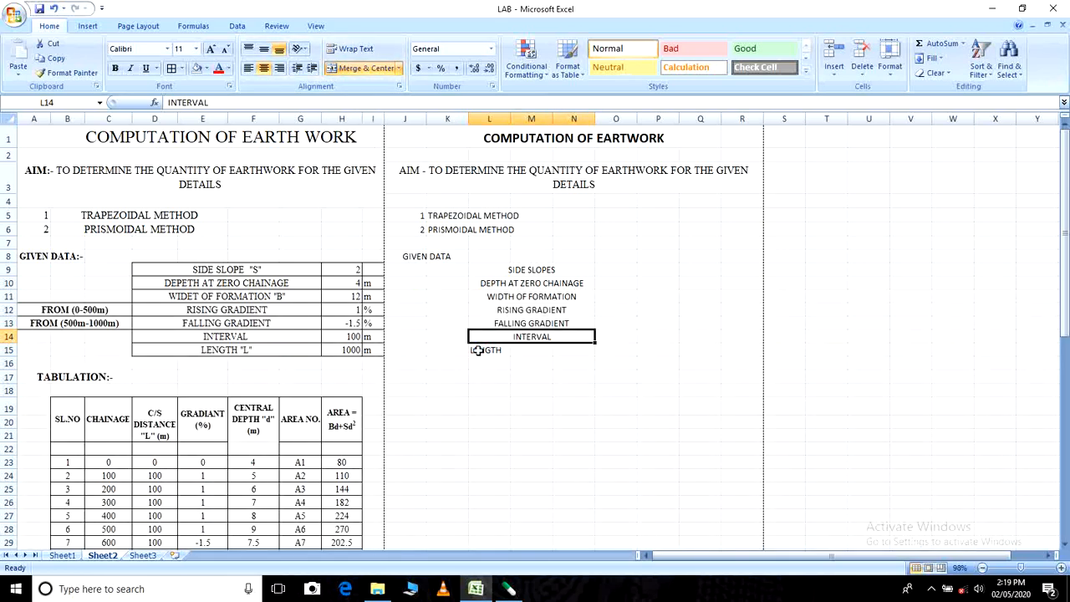
{"action": "left_click_drag", "start_coordinate": [478, 350], "coordinate": [560, 345]}
{"action": "left_click", "coordinate": [365, 68]}
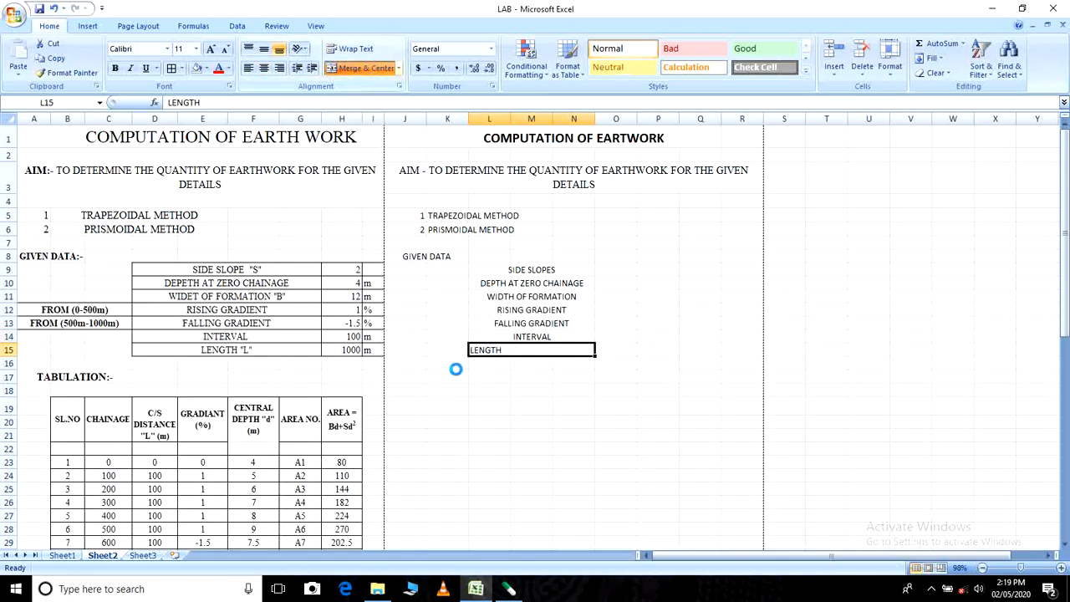
- Remove the horizontal centering from all merged given-data labels in L9:N15, leaving their text left-aligned
{"action": "left_click_drag", "start_coordinate": [501, 270], "coordinate": [502, 346]}
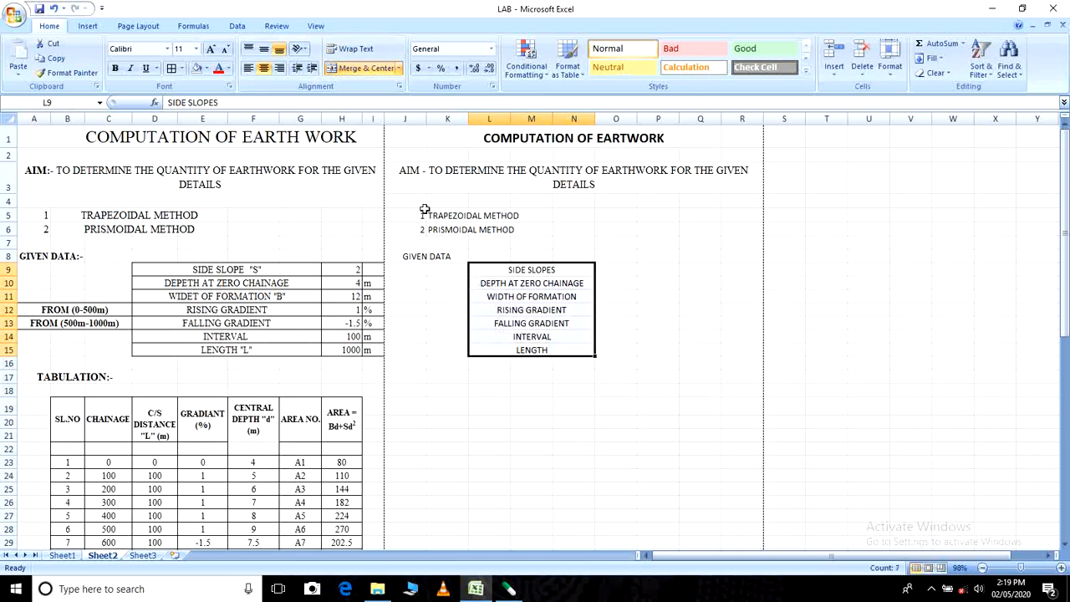
{"action": "left_click", "coordinate": [262, 70]}
{"action": "left_click", "coordinate": [619, 376]}
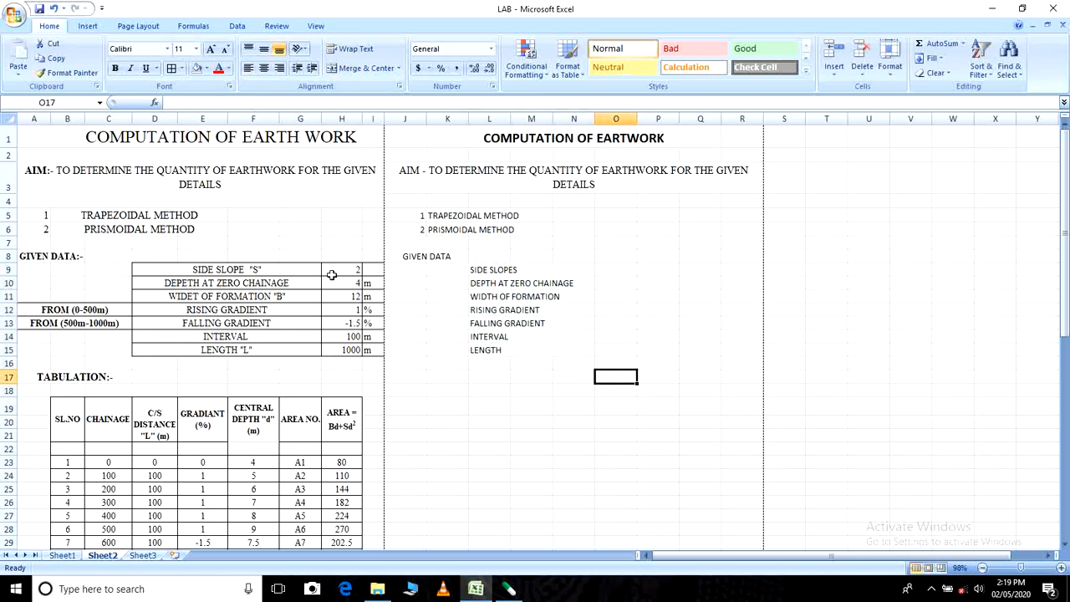
- Enter the values 2 for side slopes, 4 for depth and 12 for width of formation in O9:O11
{"action": "left_click", "coordinate": [612, 270]}
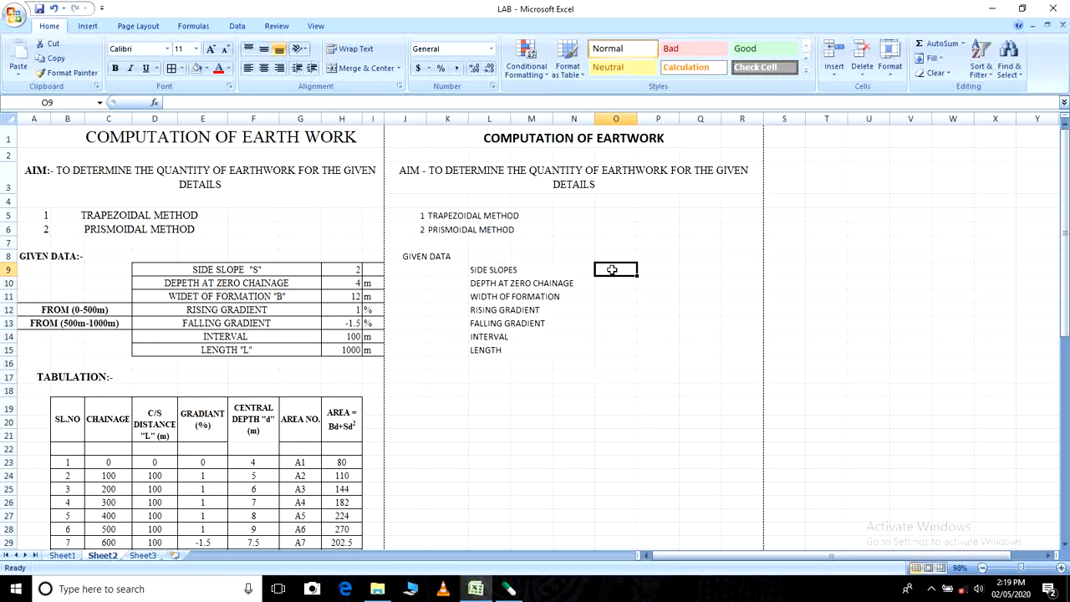
{"action": "type", "text": "2"}
{"action": "key", "text": "Return"}
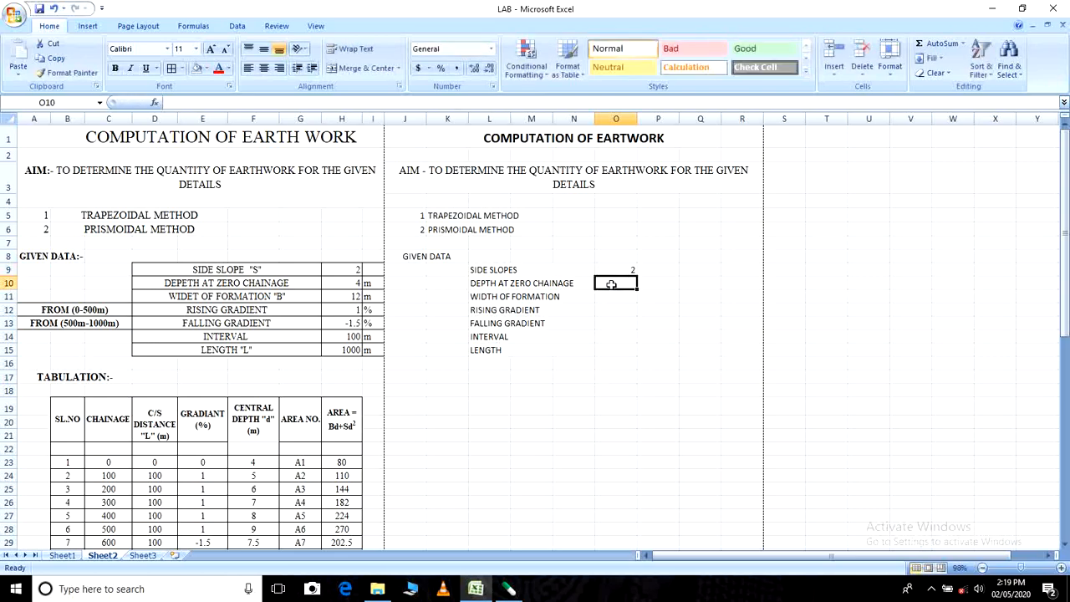
{"action": "type", "text": "4"}
{"action": "key", "text": "Return"}
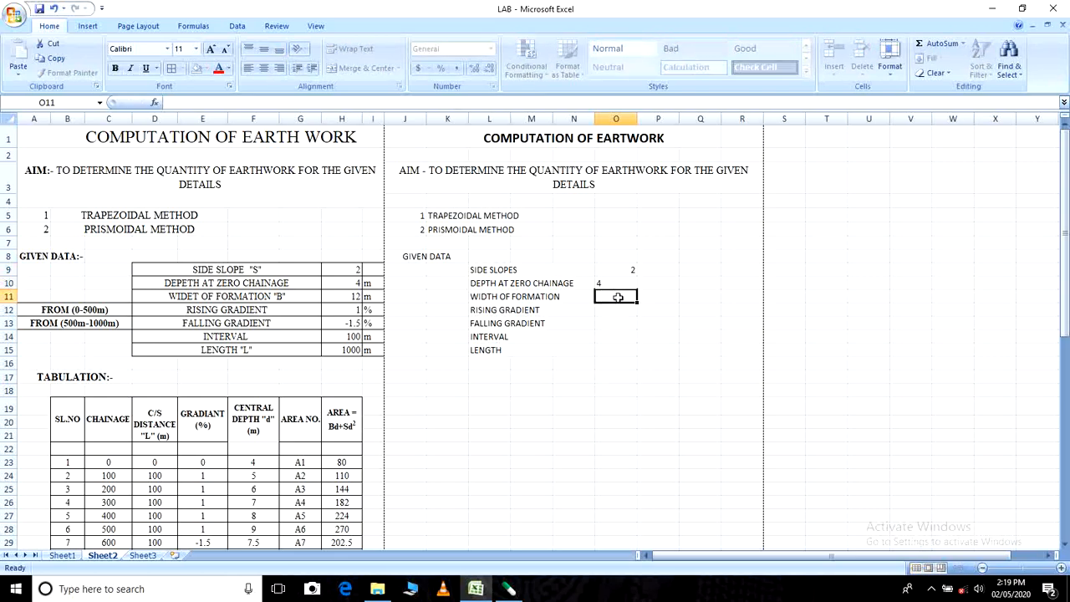
{"action": "type", "text": "12"}
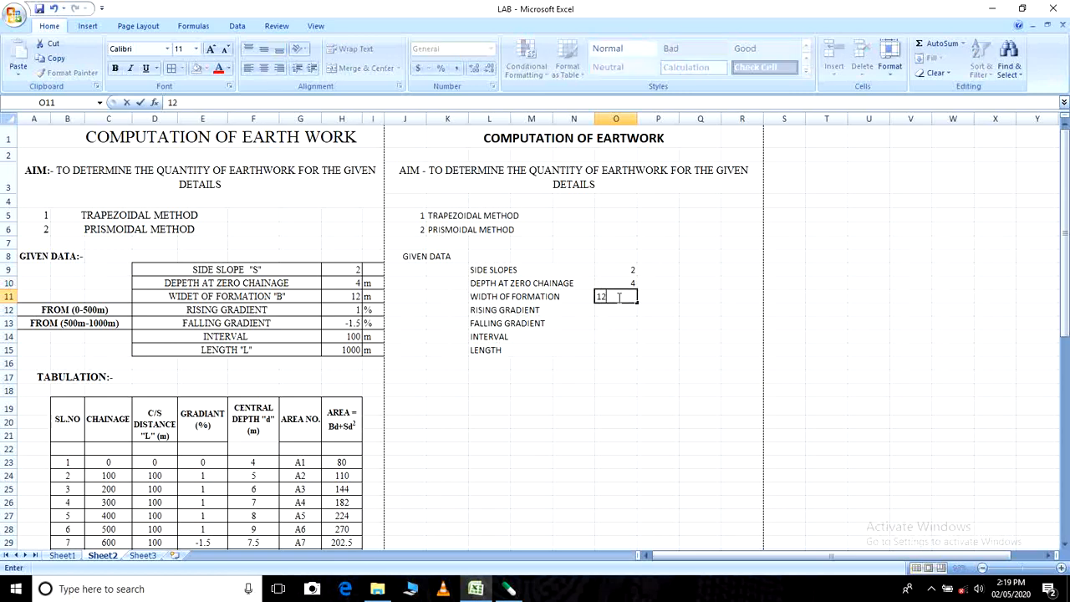
{"action": "key", "text": "Return"}
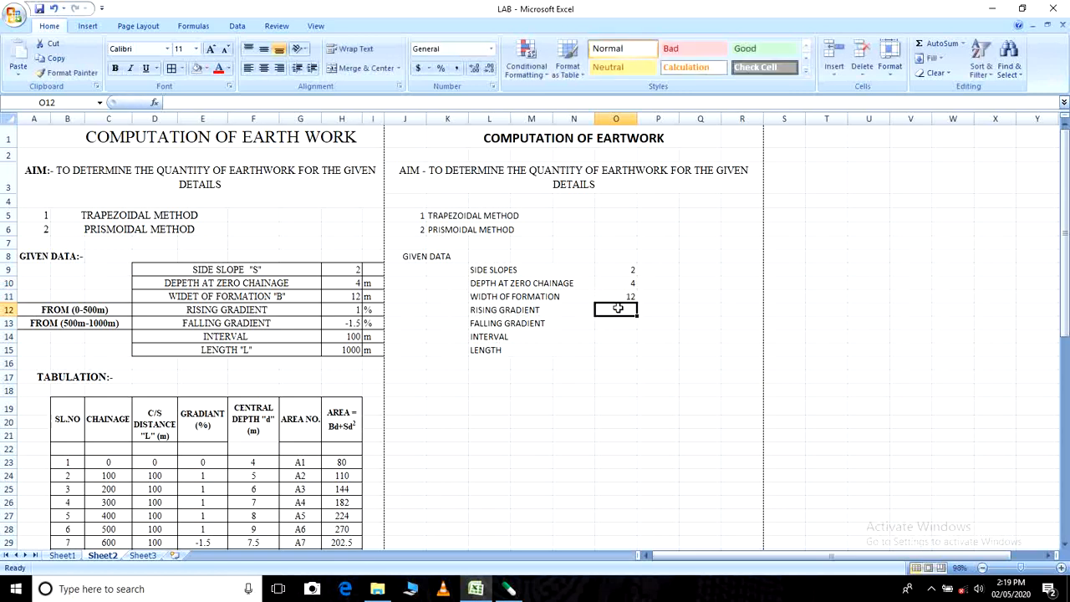
- Enter the rising gradient value 1 in O12 and the falling gradient value -1.5 in O13
{"action": "type", "text": "1"}
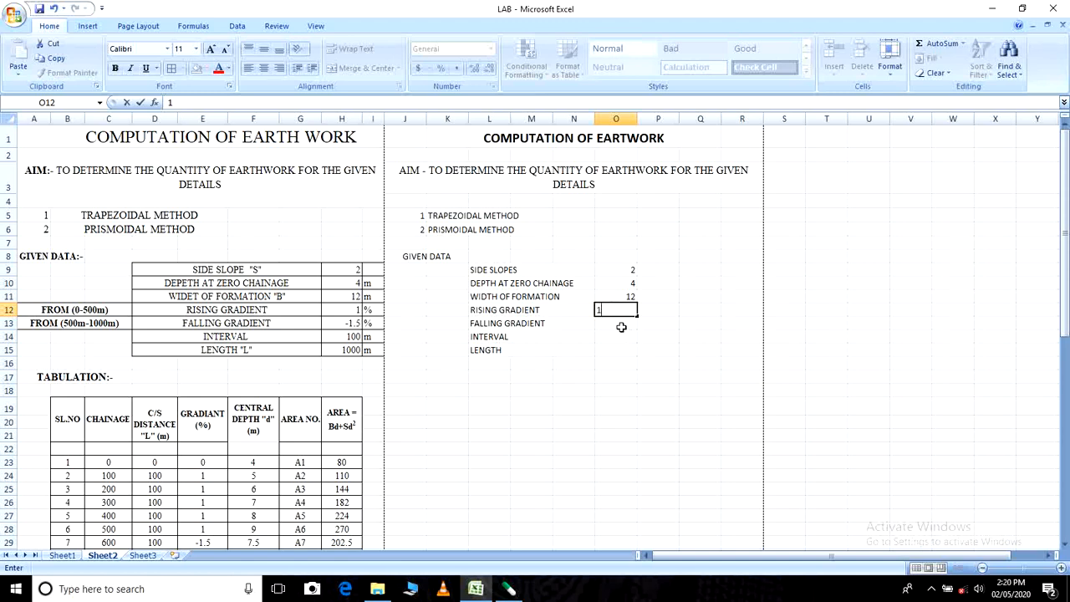
{"action": "left_click", "coordinate": [617, 327]}
{"action": "type", "text": "-"}
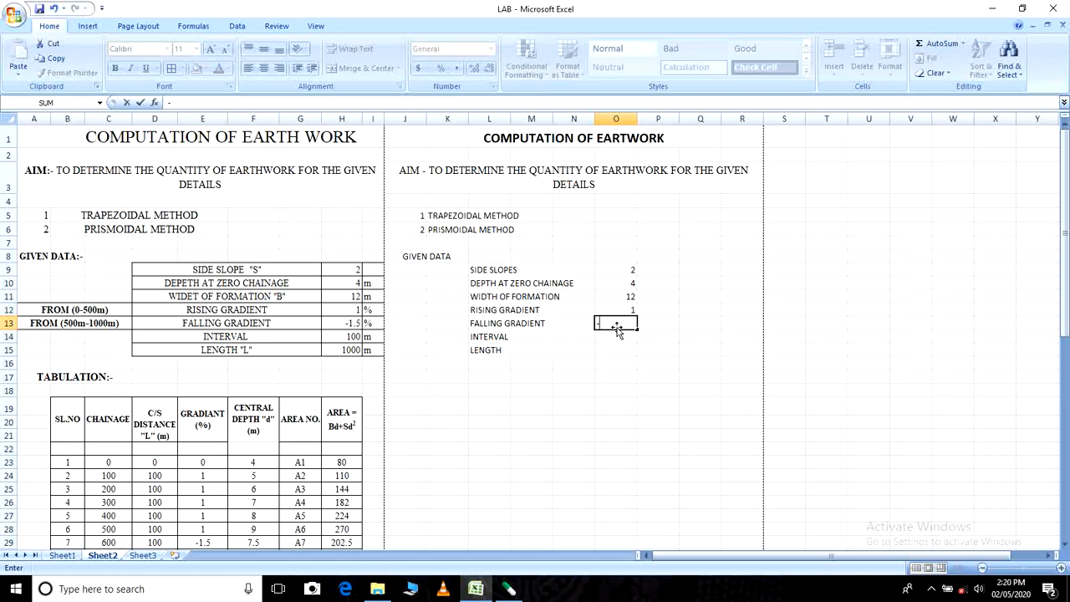
{"action": "type", "text": "1.5"}
- Enter the interval value 100 in O14 and the length value 1000 in O15
{"action": "left_click", "coordinate": [615, 337]}
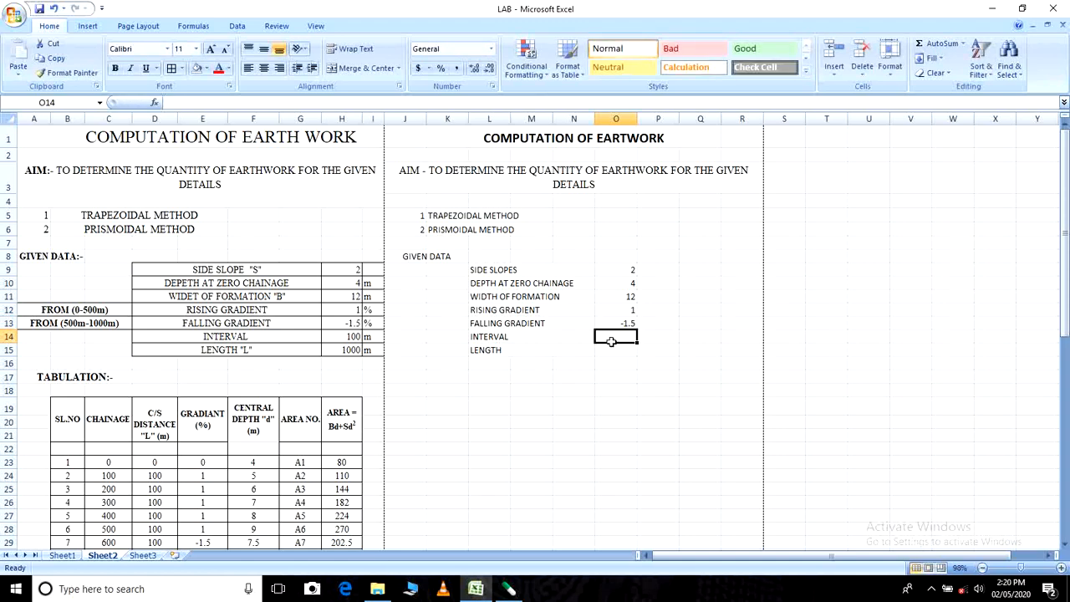
{"action": "type", "text": "100"}
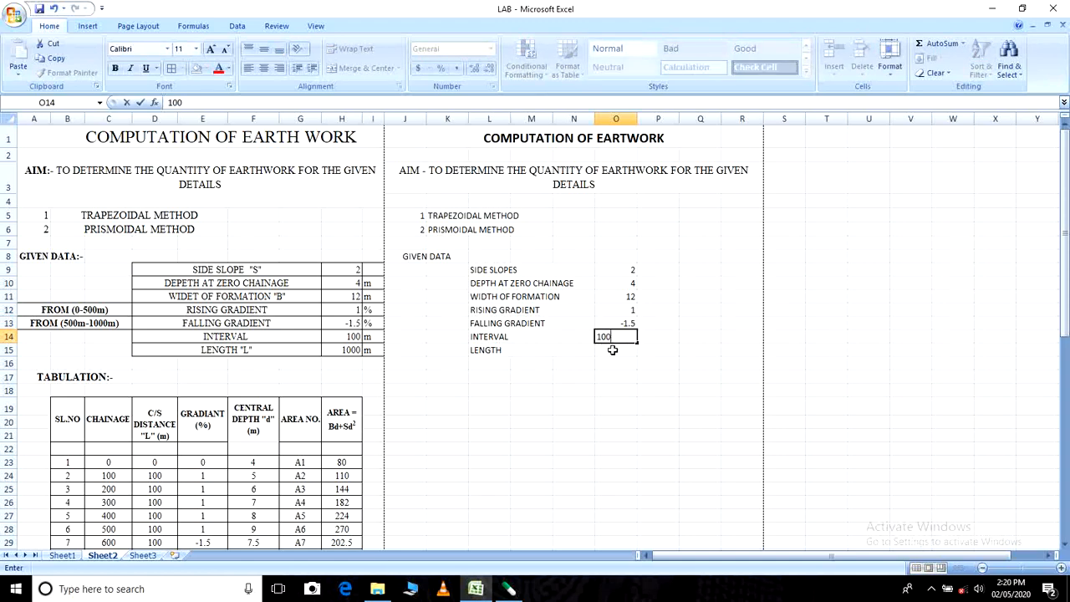
{"action": "left_click", "coordinate": [615, 352]}
{"action": "type", "text": "1"}
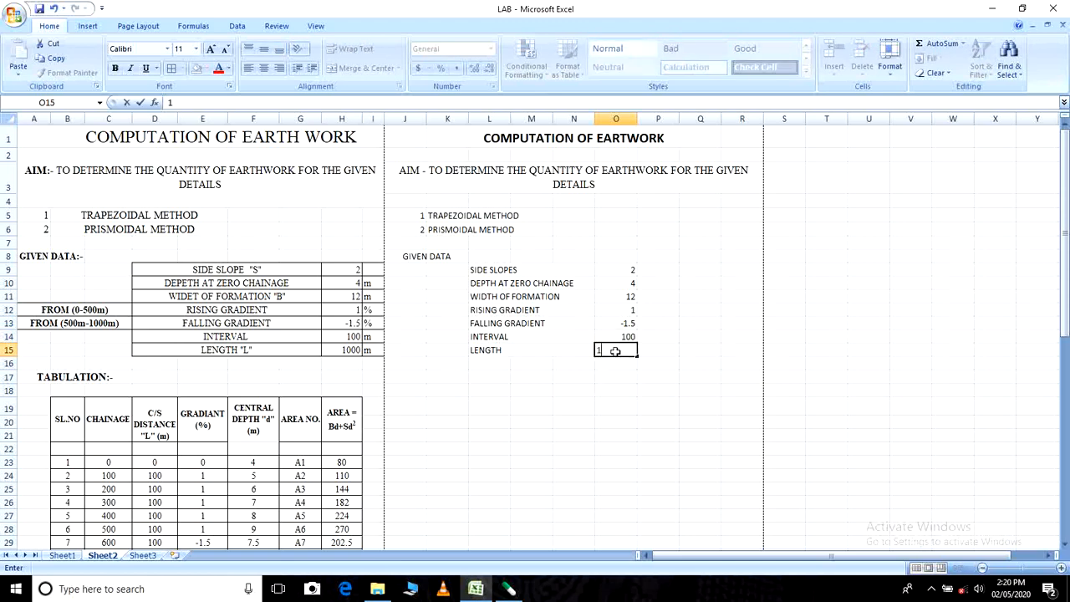
{"action": "type", "text": "000"}
{"action": "left_click", "coordinate": [682, 389]}
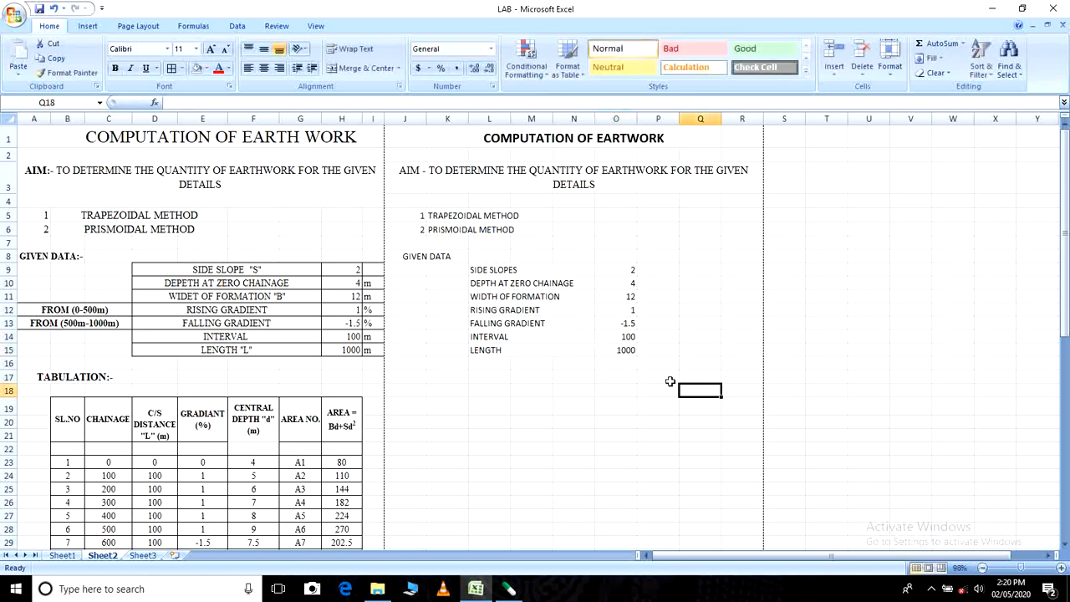
- Enter the unit M beside the depth and width of formation values in P10 and P11
{"action": "left_click", "coordinate": [660, 271]}
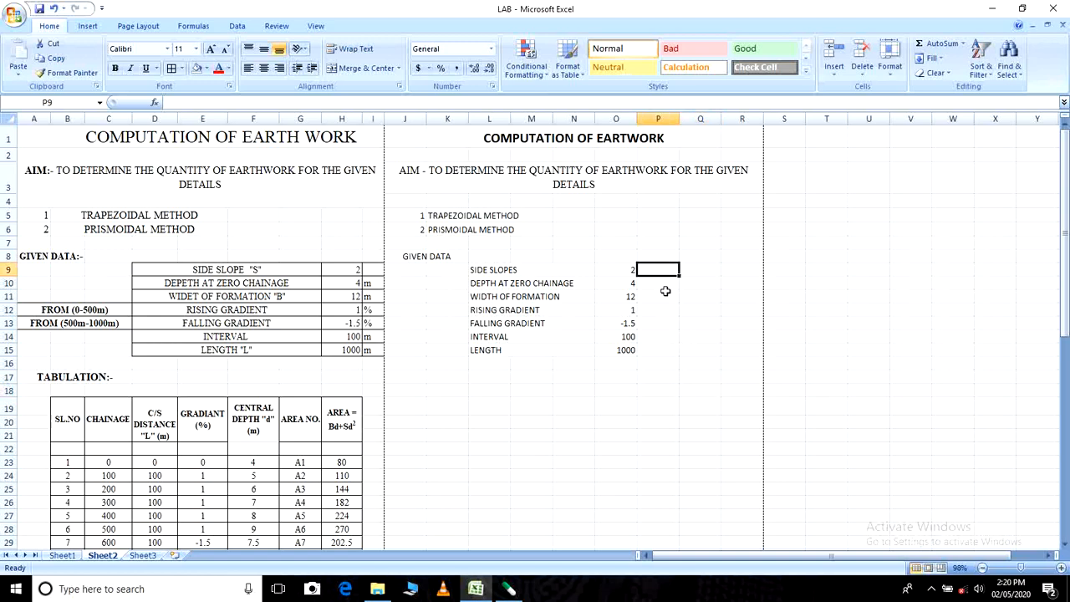
{"action": "left_click", "coordinate": [664, 286]}
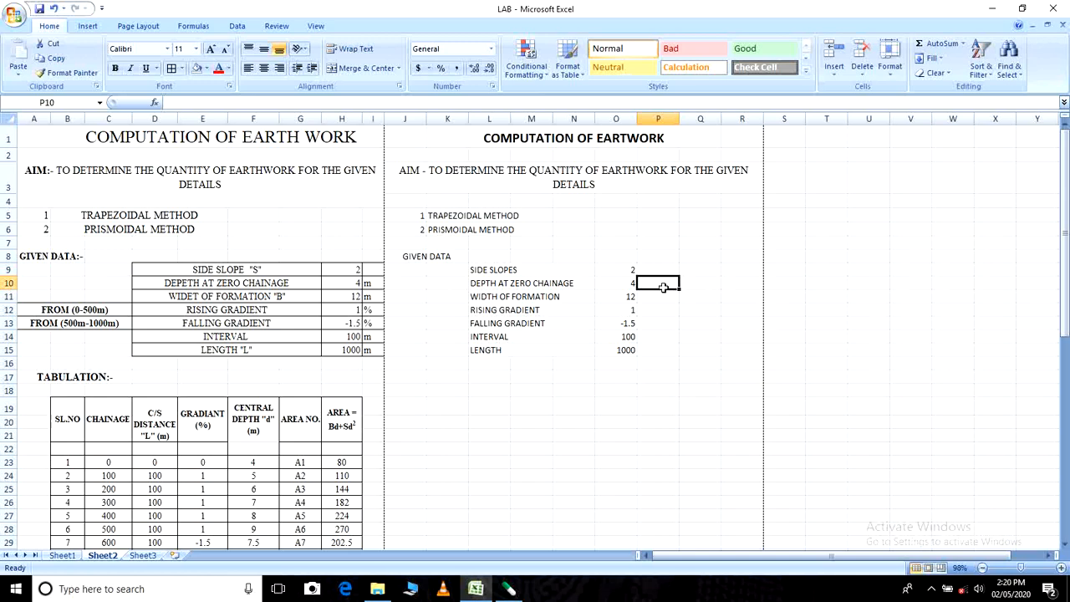
{"action": "type", "text": "M"}
{"action": "left_click", "coordinate": [665, 294]}
{"action": "type", "text": "M"}
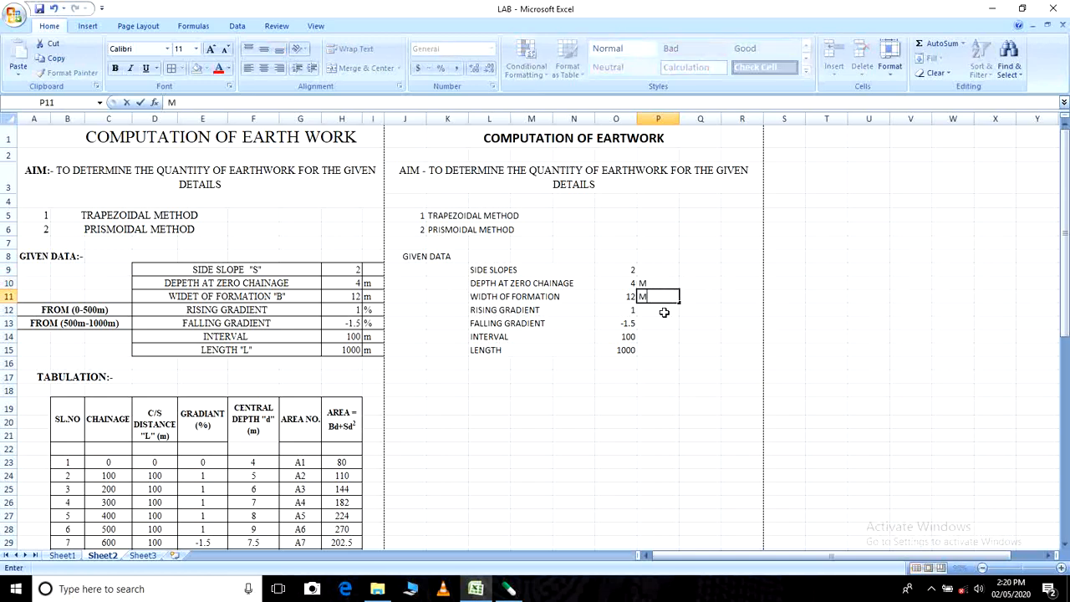
- Enter the % sign beside the rising and falling gradient values in P12 and P13
{"action": "left_click", "coordinate": [665, 309]}
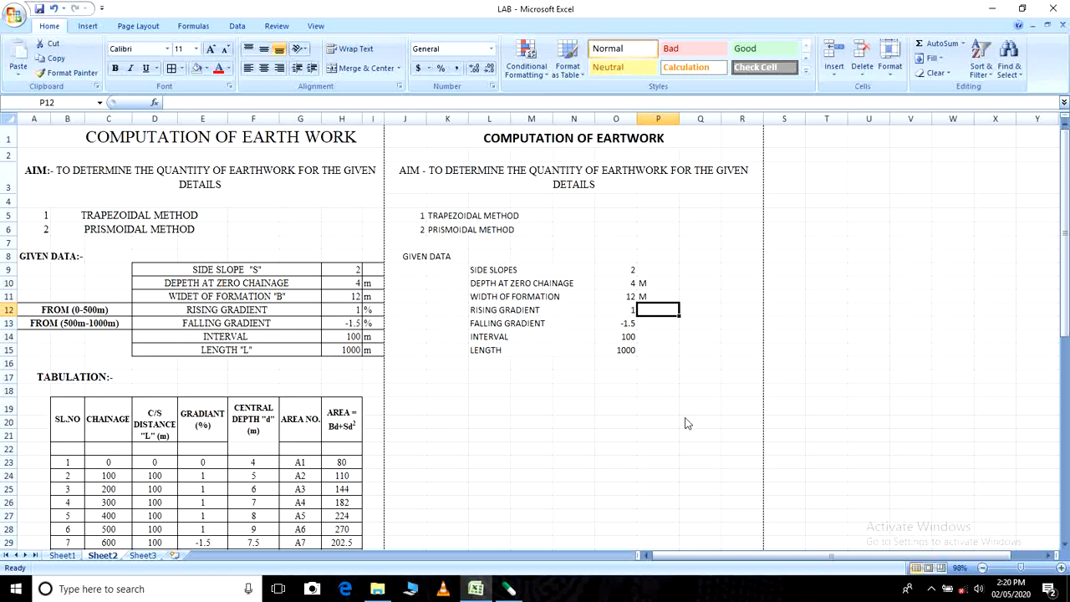
{"action": "type", "text": "%"}
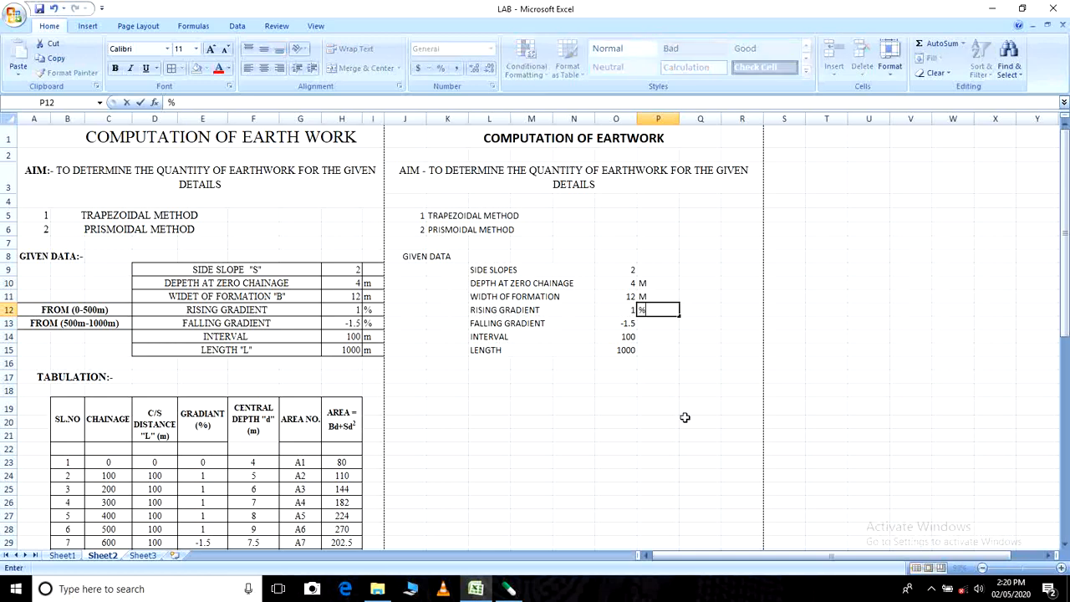
{"action": "left_click", "coordinate": [657, 322]}
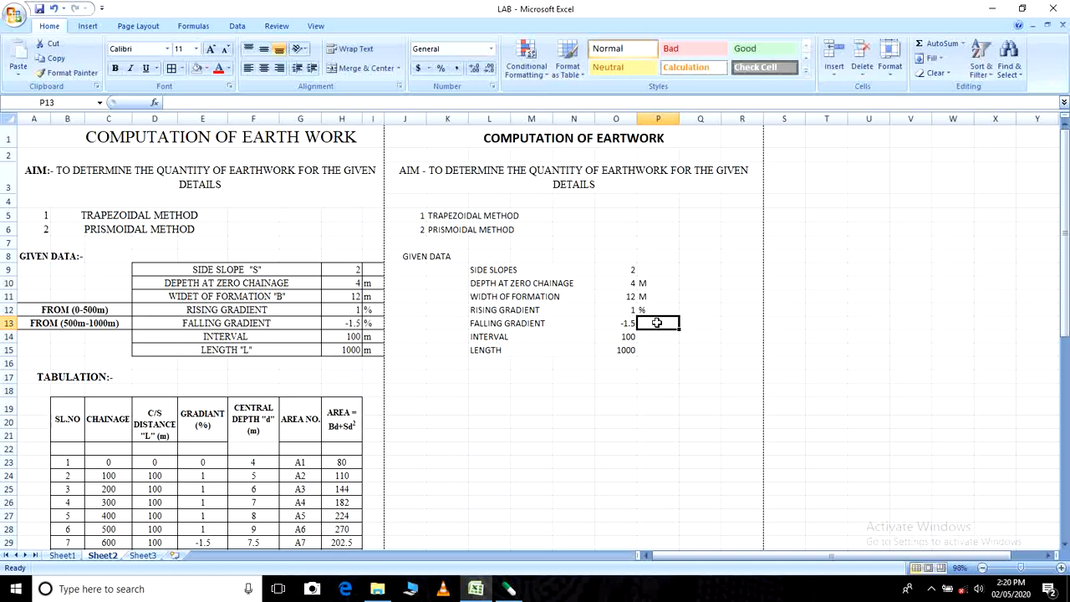
{"action": "type", "text": "%"}
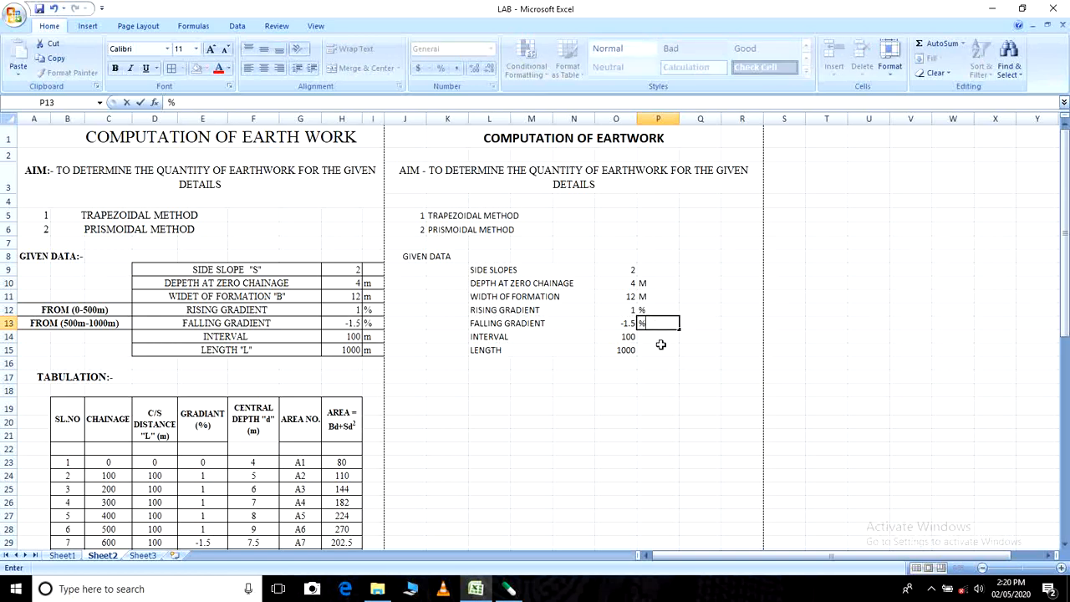
- Enter the unit M beside the interval and length values in P14 and P15
{"action": "left_click", "coordinate": [658, 339]}
{"action": "type", "text": "M"}
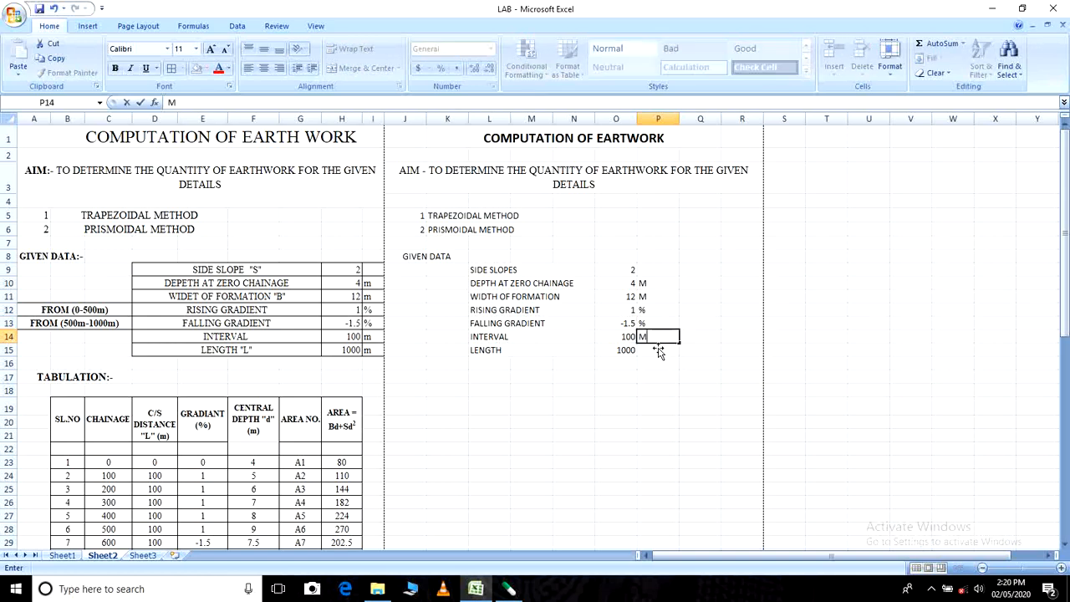
{"action": "left_click", "coordinate": [659, 350]}
{"action": "type", "text": "M"}
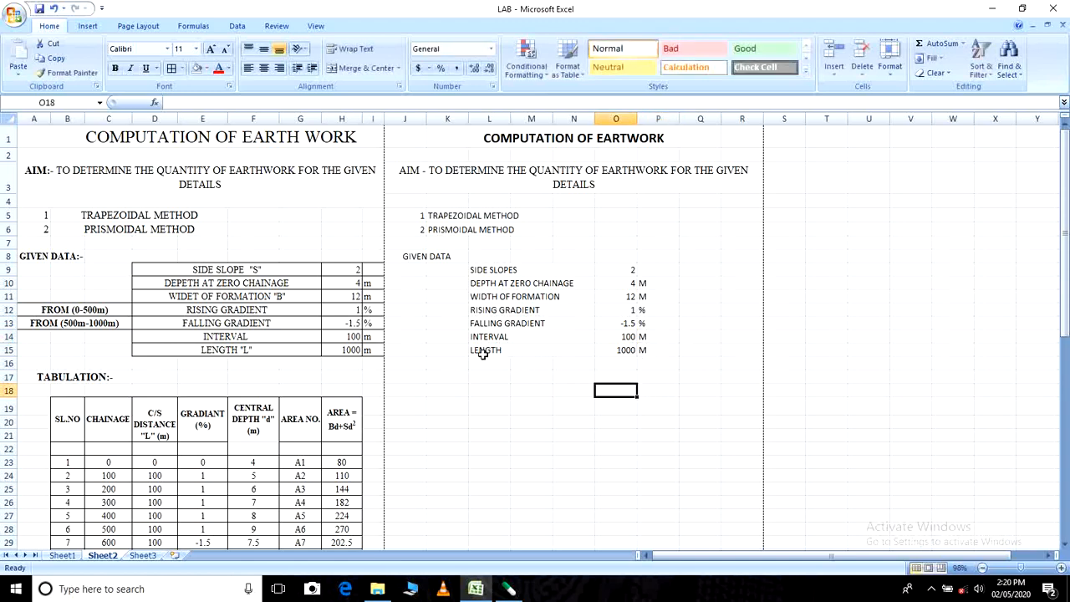
- Apply borders to all cells of the given-data table in L9:P15
{"action": "left_click_drag", "start_coordinate": [492, 270], "coordinate": [642, 350]}
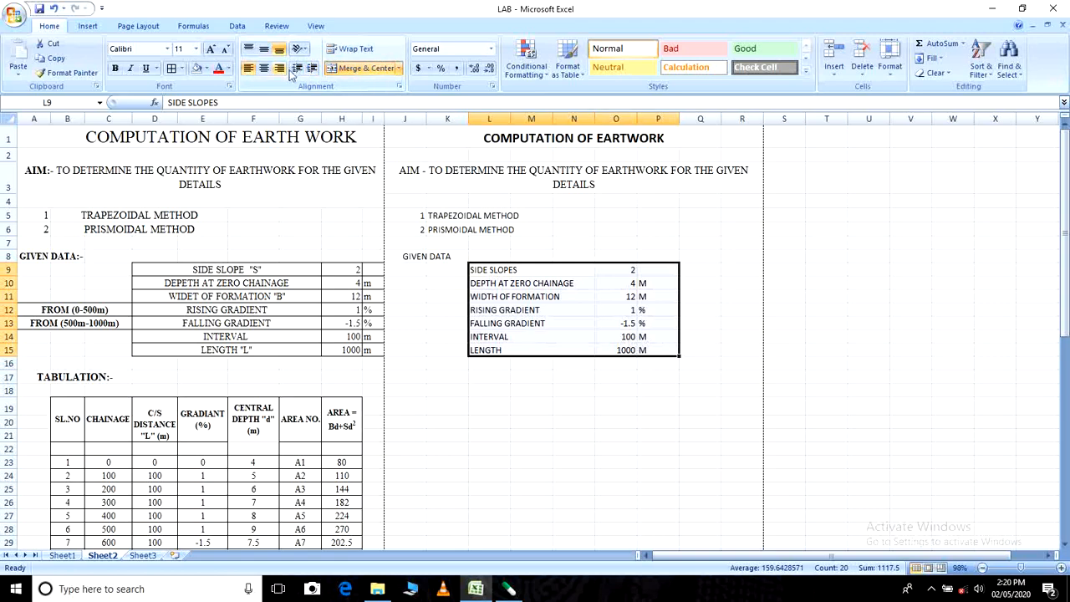
{"action": "left_click", "coordinate": [172, 68]}
{"action": "left_click", "coordinate": [577, 403]}
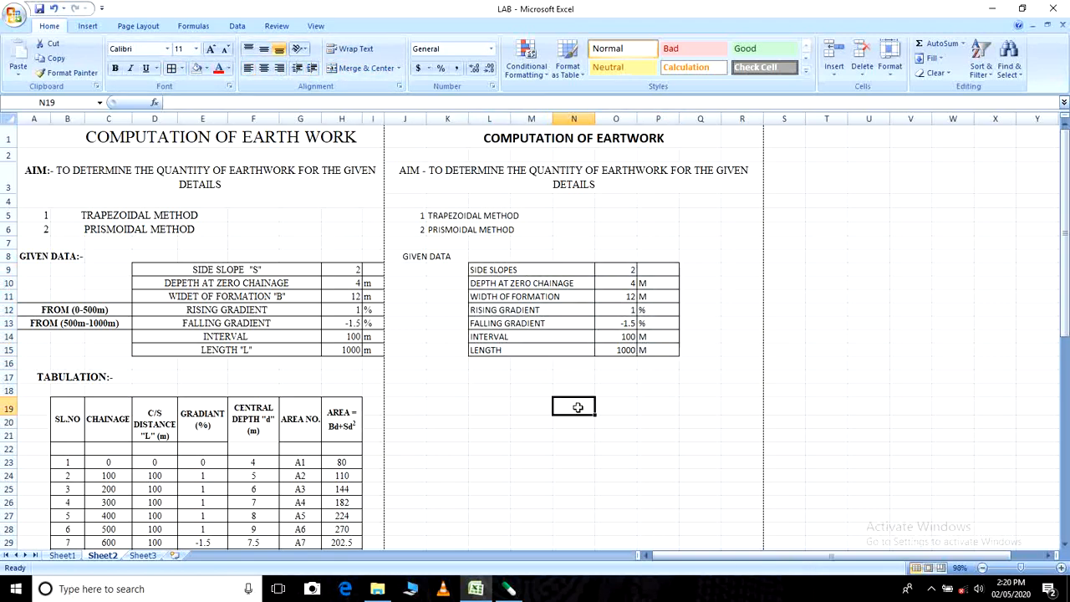
{"action": "scroll", "coordinate": [578, 408], "scroll_direction": "down", "scroll_amount": 2}
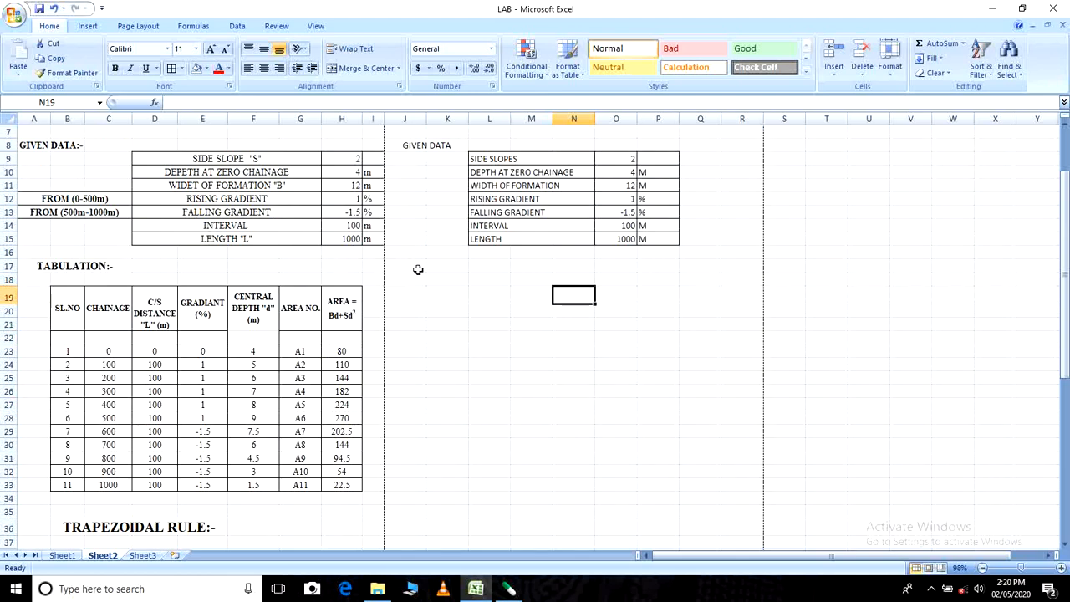
{"action": "scroll", "coordinate": [507, 345], "scroll_direction": "up", "scroll_amount": 1}
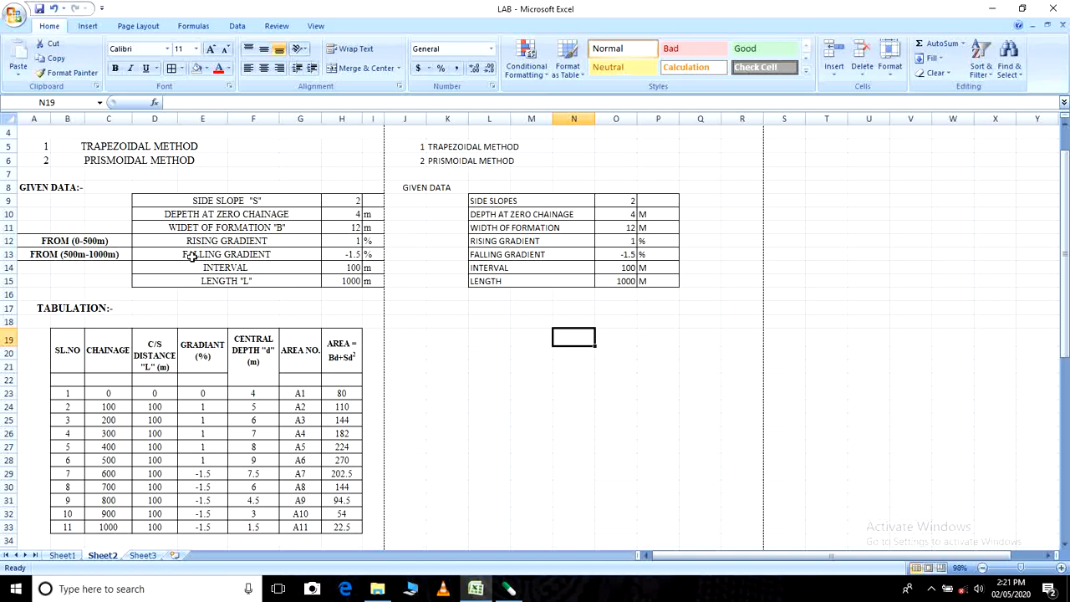
{"action": "left_click", "coordinate": [519, 244]}
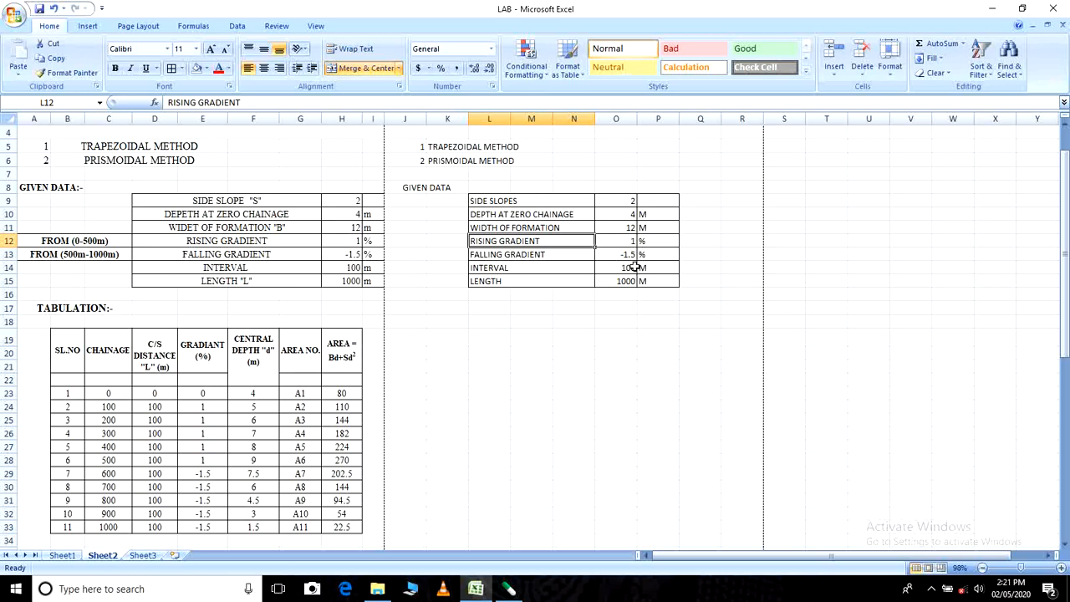
{"action": "scroll", "coordinate": [320, 219], "scroll_direction": "up", "scroll_amount": 1}
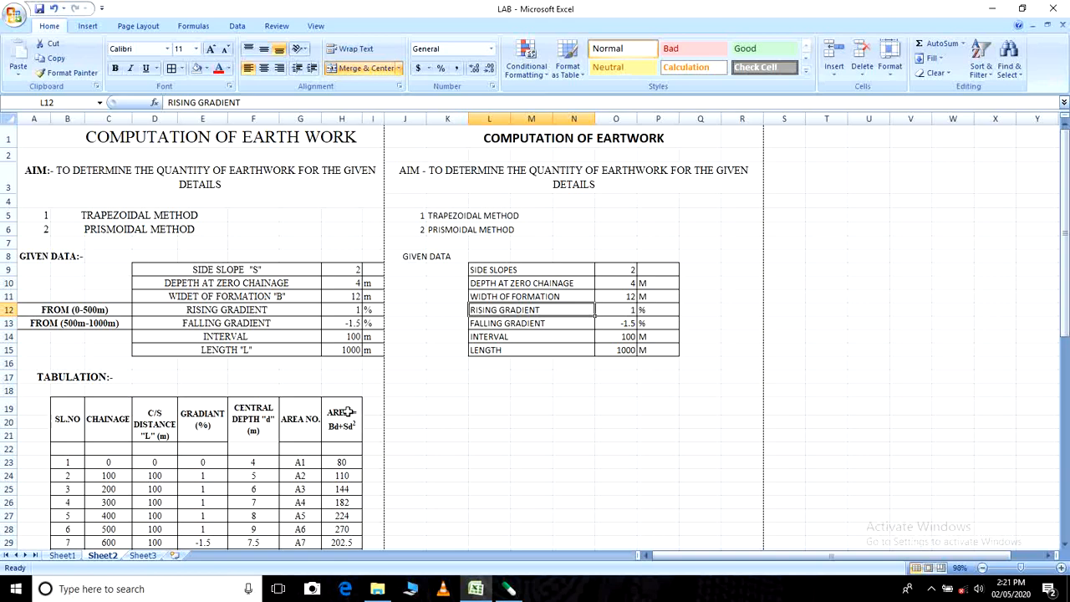
{"action": "scroll", "coordinate": [669, 321], "scroll_direction": "down", "scroll_amount": 2}
{"action": "left_click", "coordinate": [628, 325]}
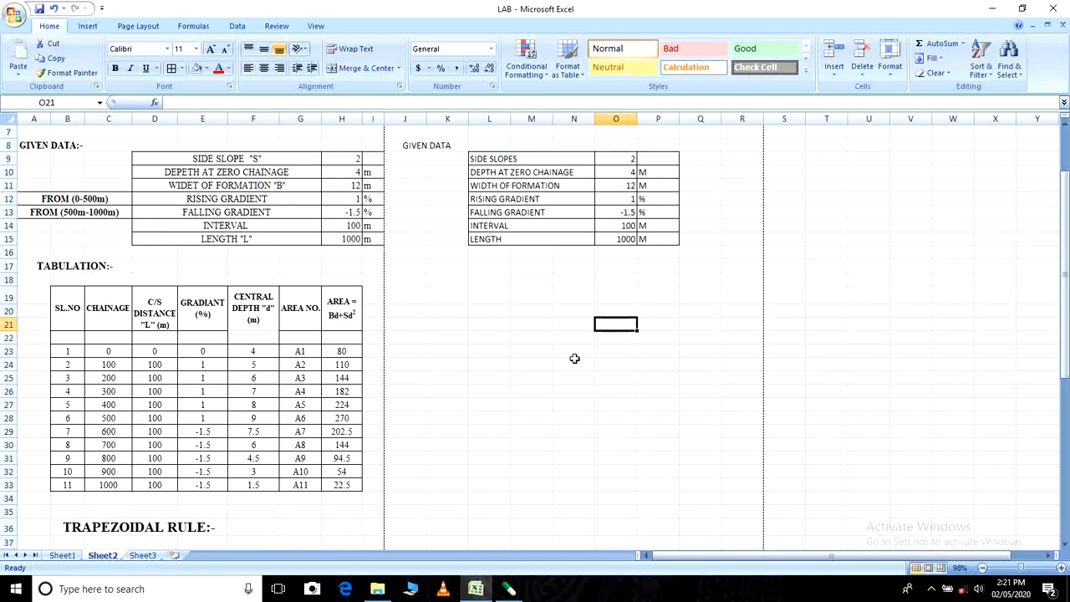
- Enter the section heading TABULATION in J18 below the given-data table
{"action": "left_click", "coordinate": [418, 281]}
{"action": "left_click", "coordinate": [443, 282]}
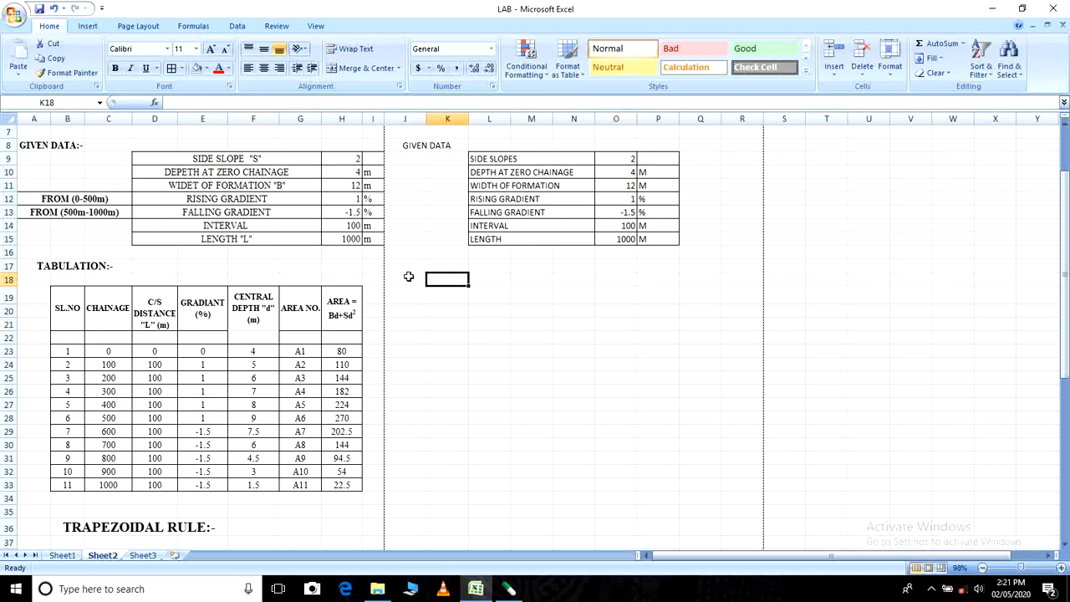
{"action": "left_click", "coordinate": [408, 277]}
{"action": "type", "text": "T"}
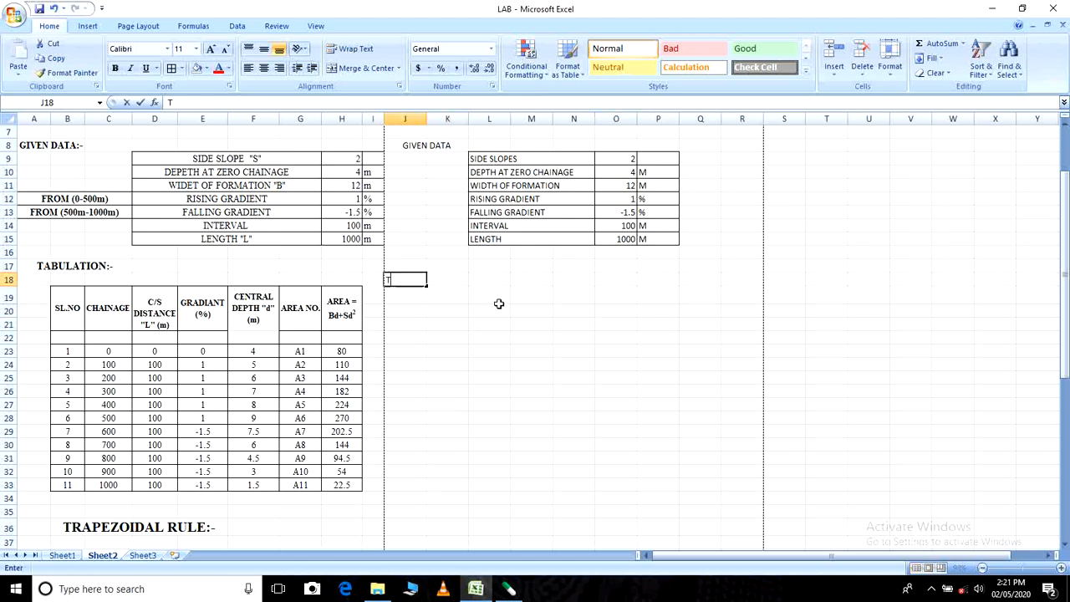
{"action": "type", "text": "ABULA"}
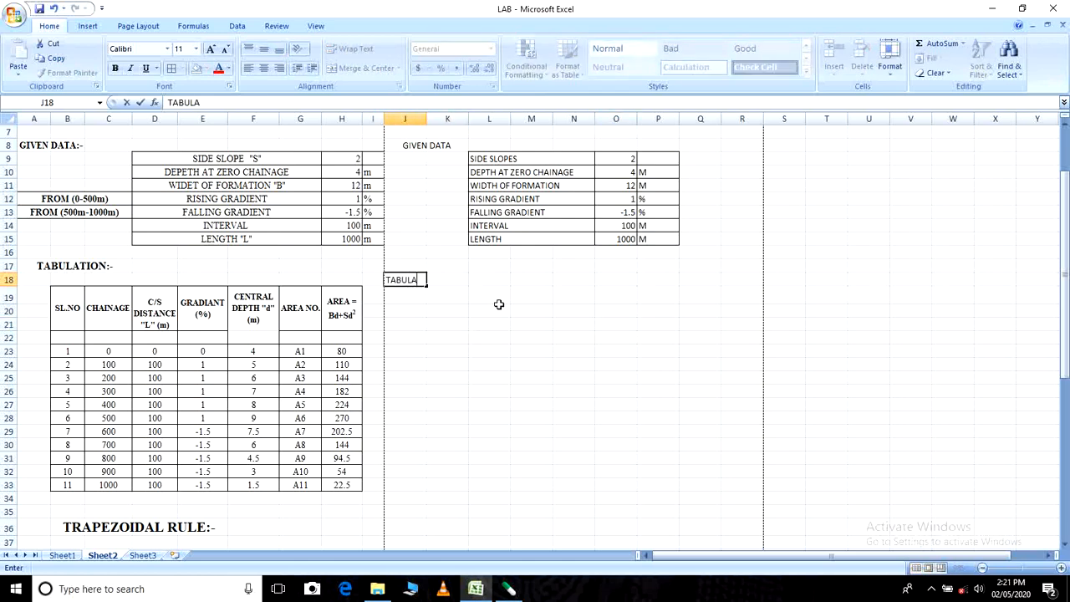
{"action": "type", "text": "TION"}
{"action": "left_click", "coordinate": [502, 347]}
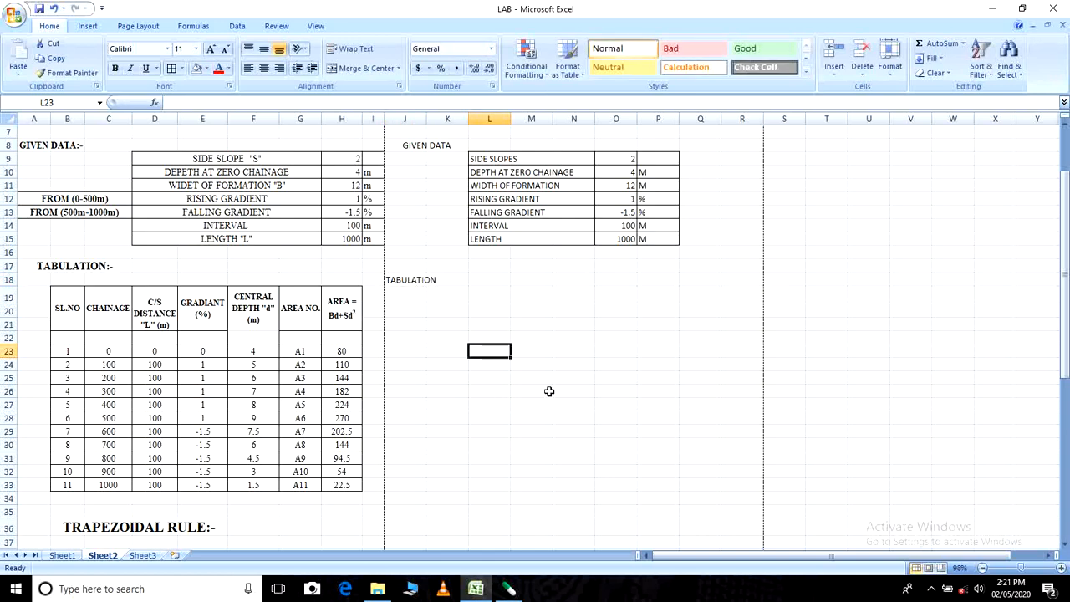
- Enter the column headings SL. NO in K20 and CHAINAGE in L20
{"action": "left_click", "coordinate": [448, 299]}
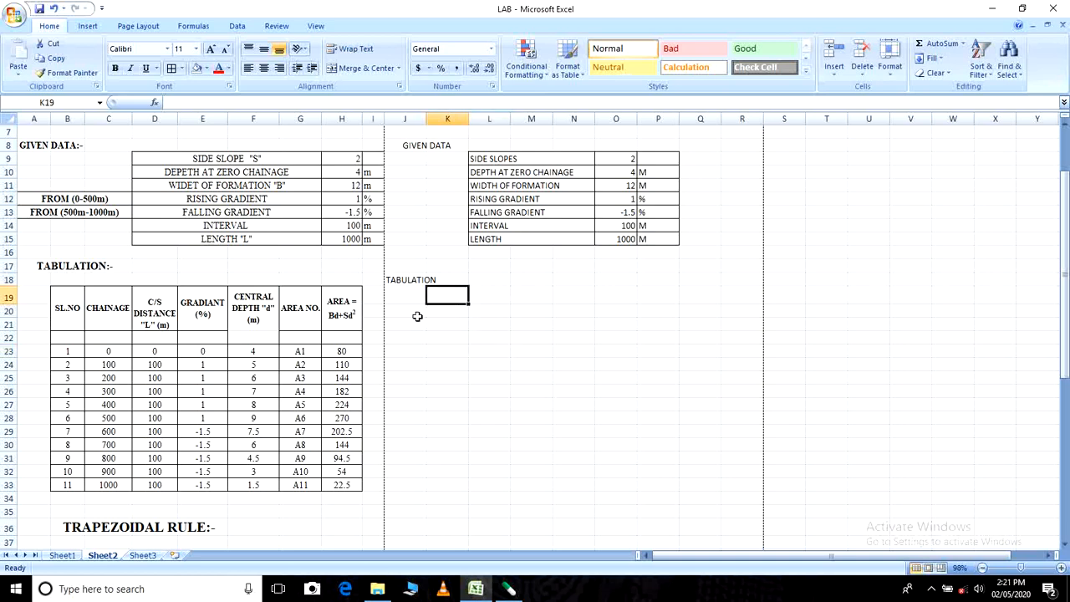
{"action": "left_click", "coordinate": [418, 315]}
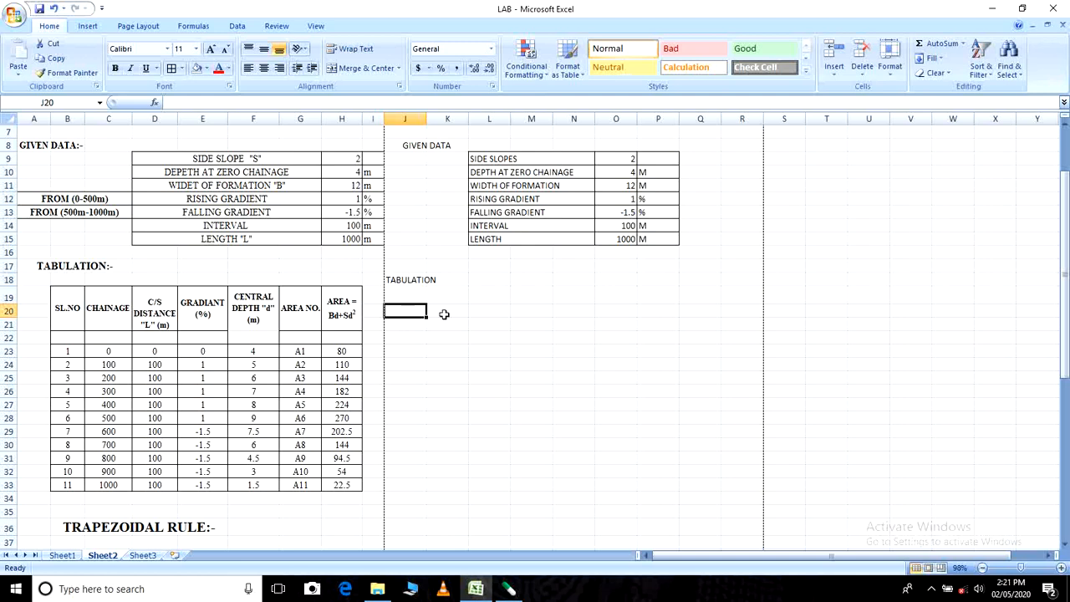
{"action": "left_click", "coordinate": [445, 315]}
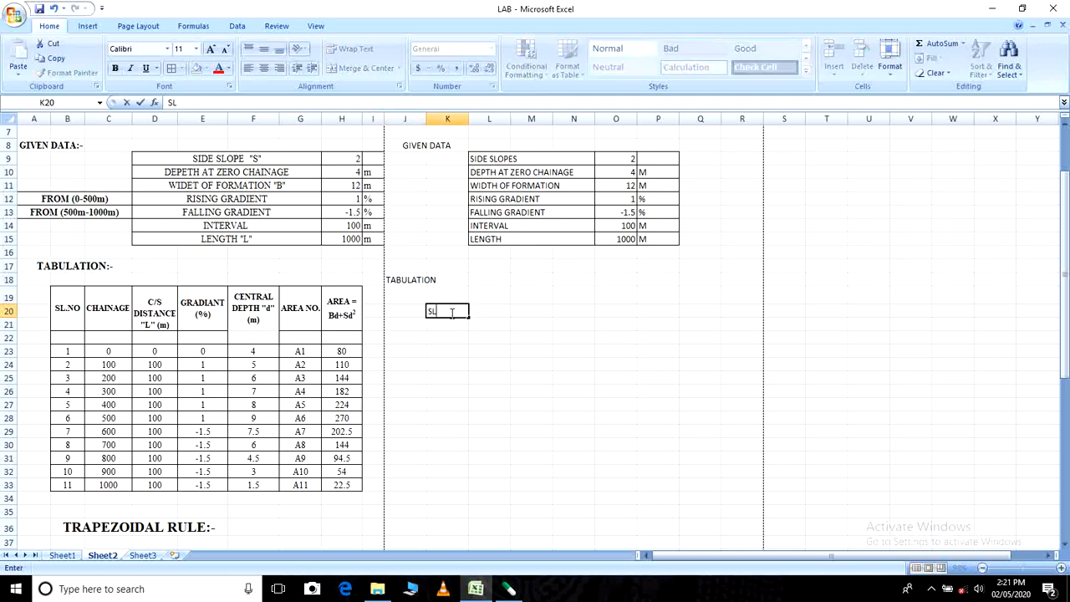
{"action": "type", "text": ". NO"}
{"action": "left_click", "coordinate": [487, 311]}
{"action": "type", "text": "CHAUI"}
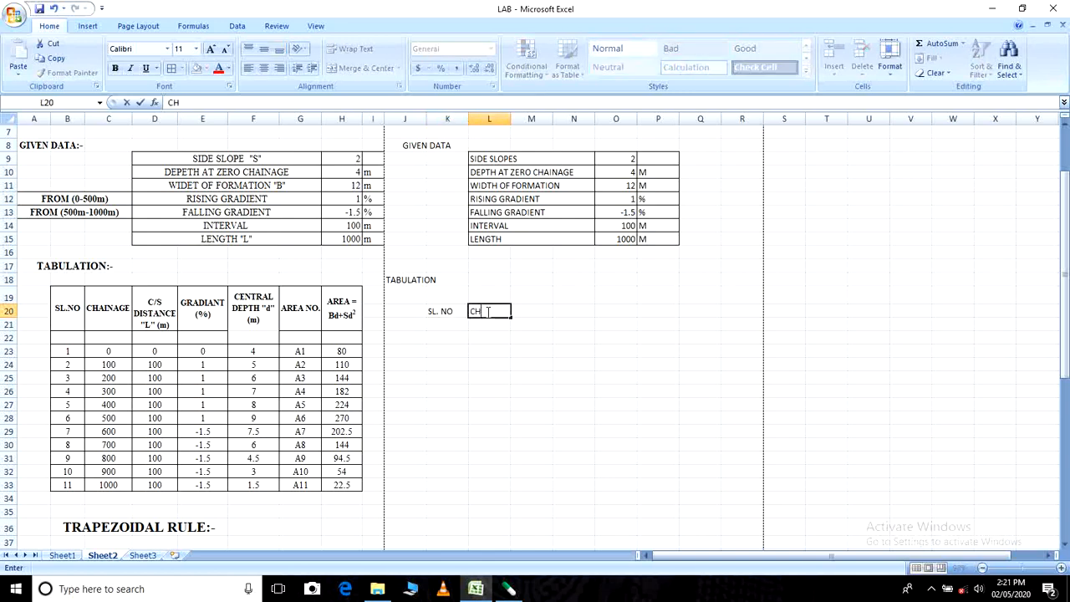
{"action": "key", "text": "BackSpace"}
{"action": "key", "text": "BackSpace"}
{"action": "type", "text": "INAGE"}
- Enter the column heading C/S DISTANCE L (M) in M20
{"action": "left_click", "coordinate": [533, 311]}
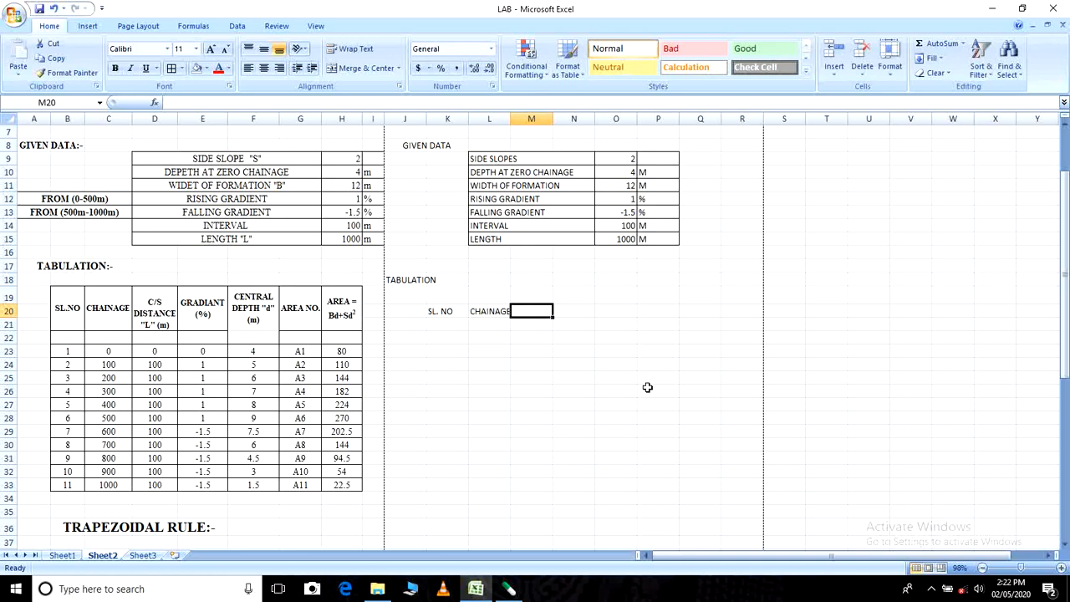
{"action": "type", "text": "C"}
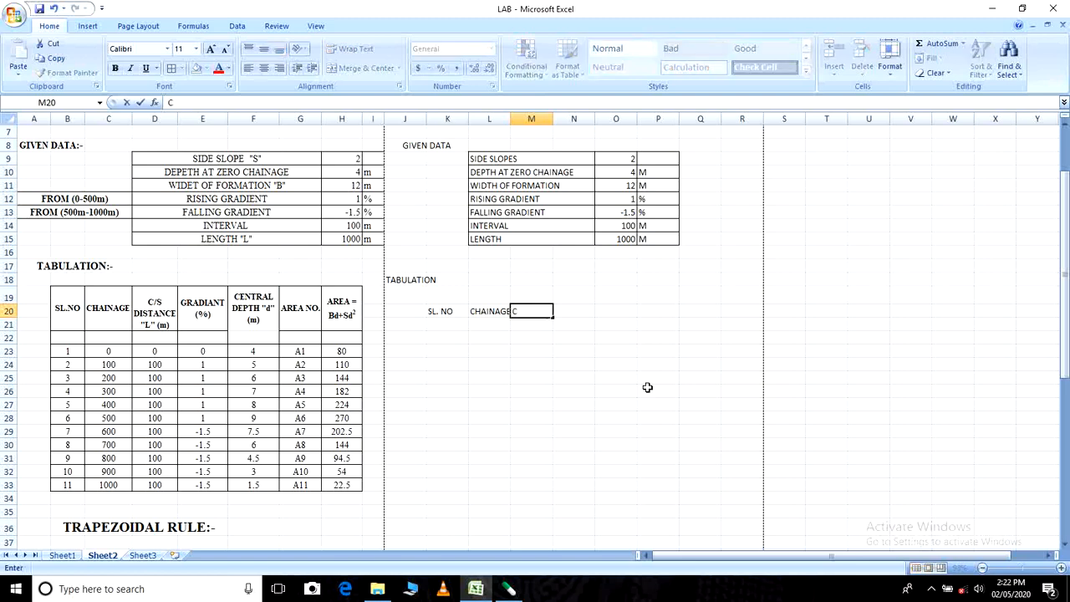
{"action": "type", "text": "/S DISTANCE"}
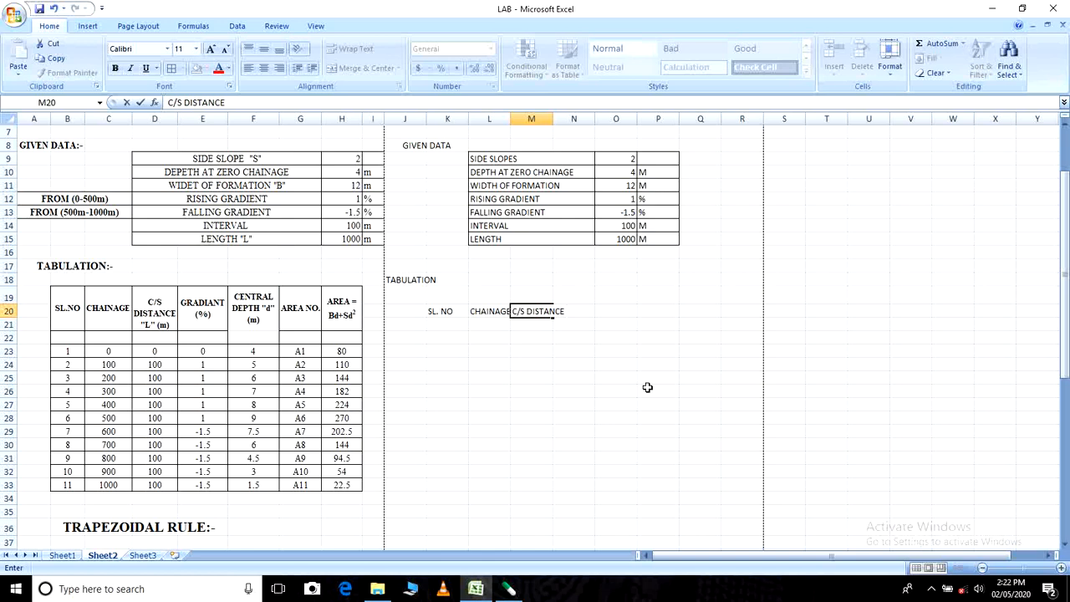
{"action": "type", "text": " L (M)"}
{"action": "left_click", "coordinate": [575, 376]}
- Increase the height of row 20 and wrap the text of the distance heading in M20
{"action": "left_click", "coordinate": [537, 311]}
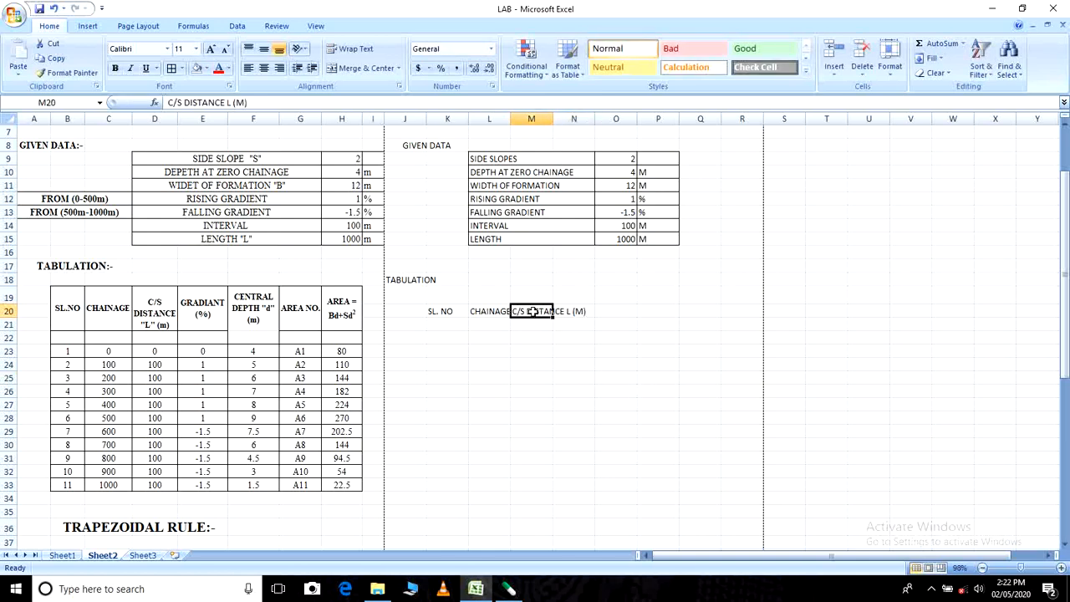
{"action": "left_click_drag", "start_coordinate": [4, 317], "coordinate": [5, 331]}
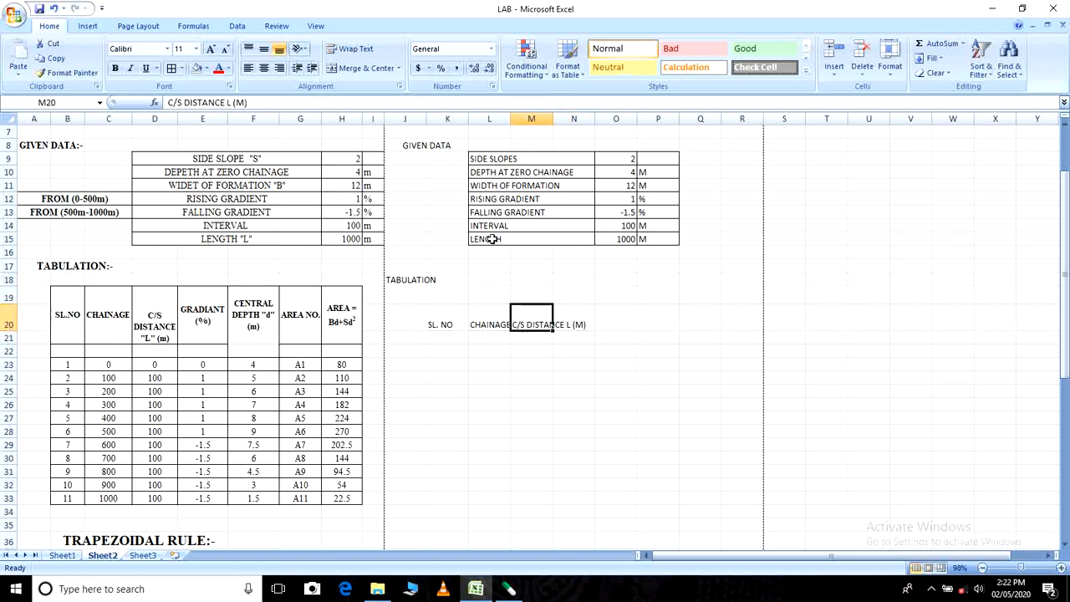
{"action": "left_click", "coordinate": [362, 52]}
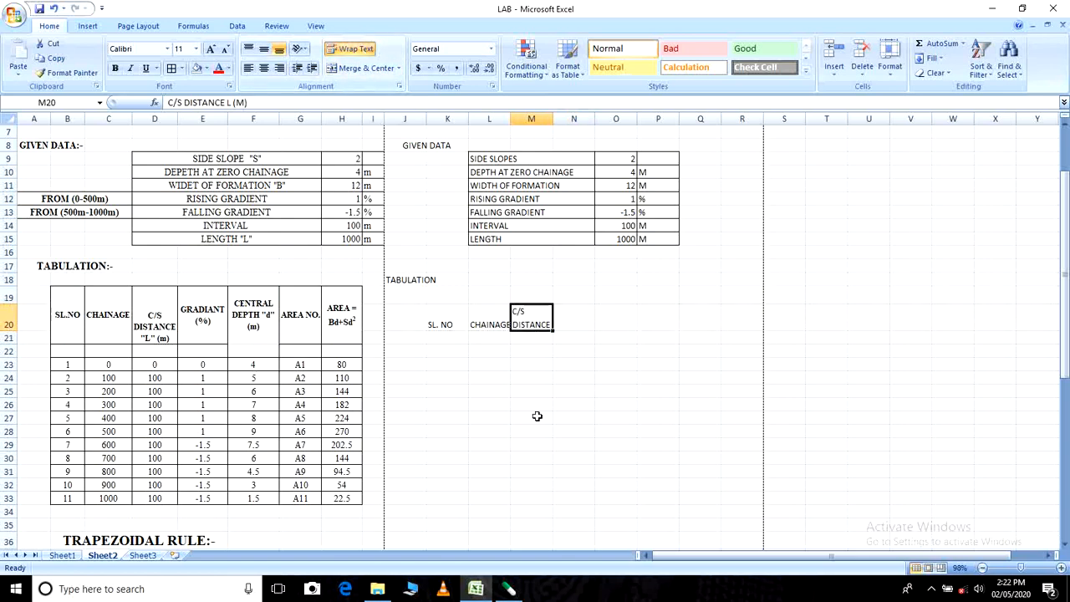
{"action": "left_click", "coordinate": [522, 385]}
{"action": "left_click", "coordinate": [486, 316]}
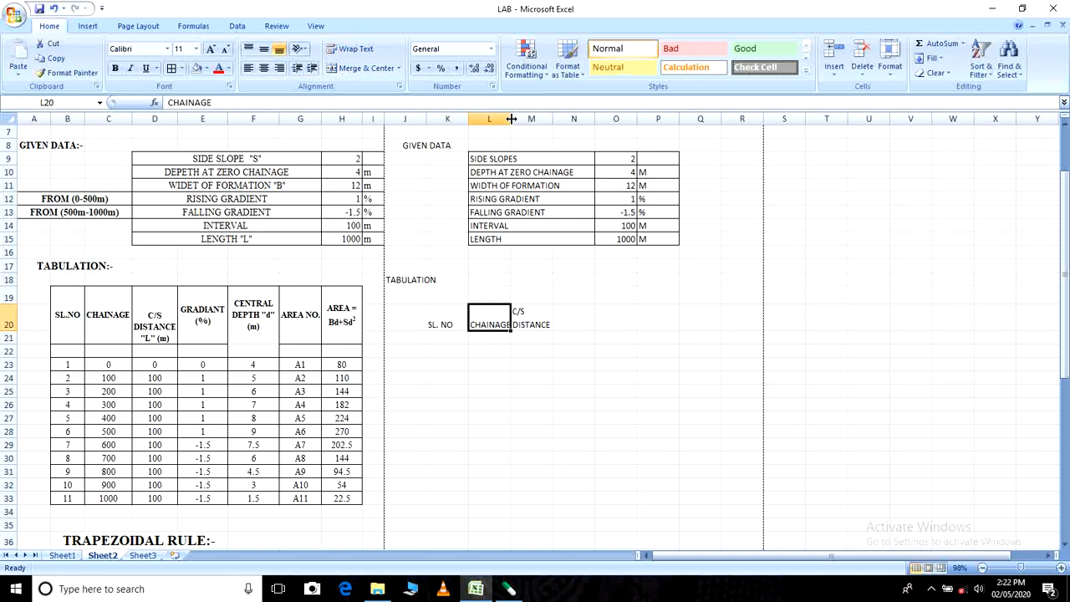
- Widen column L to fit the CHAINAGE heading and increase row 20's height to fit the full distance heading in M20
{"action": "left_click_drag", "start_coordinate": [510, 111], "coordinate": [519, 111]}
{"action": "left_click", "coordinate": [539, 325]}
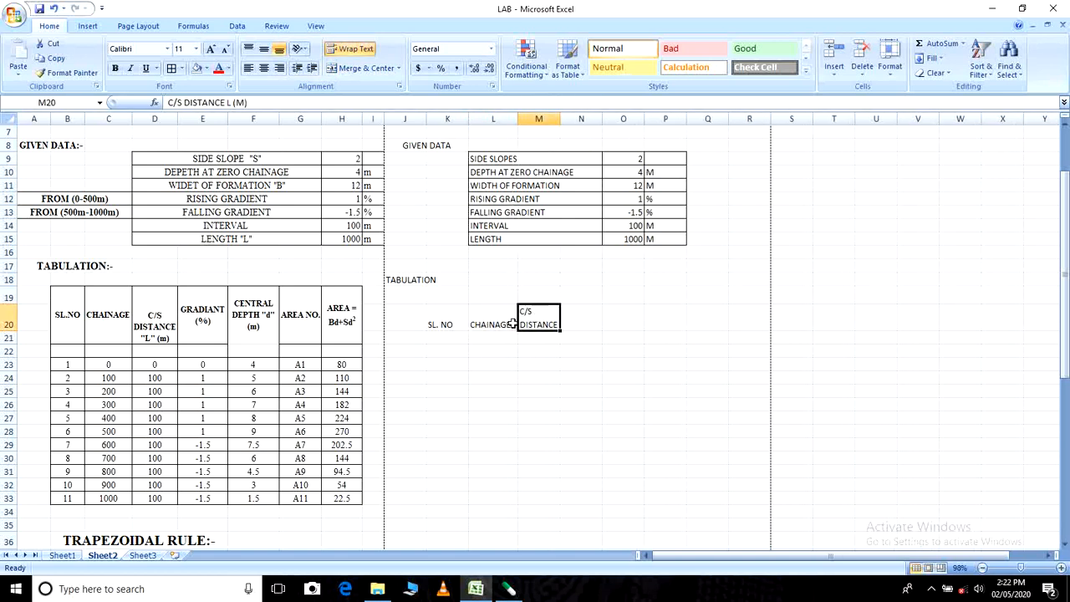
{"action": "left_click_drag", "start_coordinate": [12, 331], "coordinate": [12, 341]}
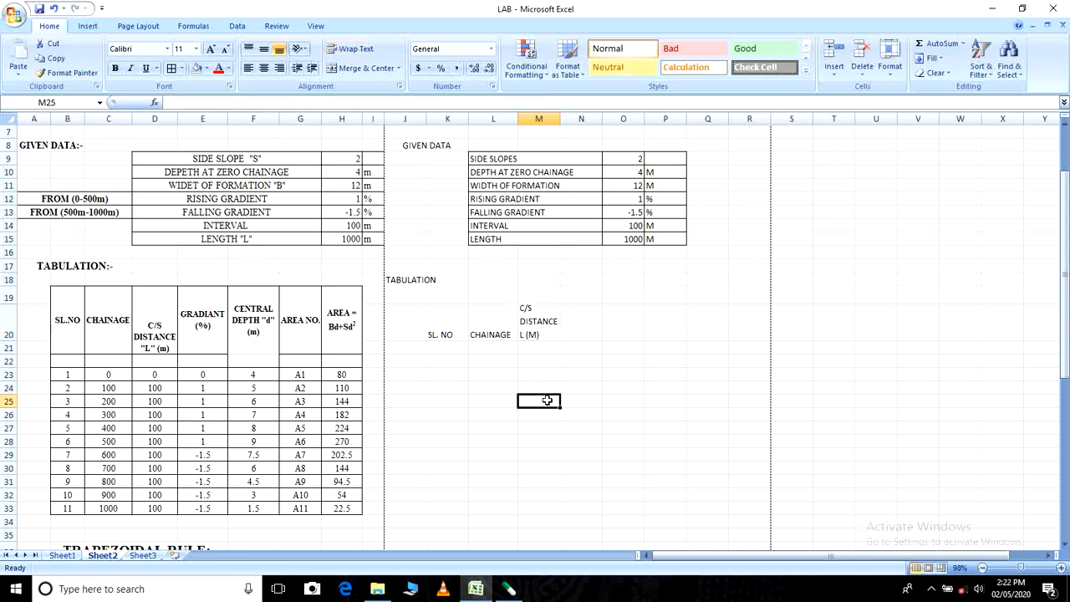
- Enter the column heading GRADIANT % in N20
{"action": "left_click", "coordinate": [573, 322]}
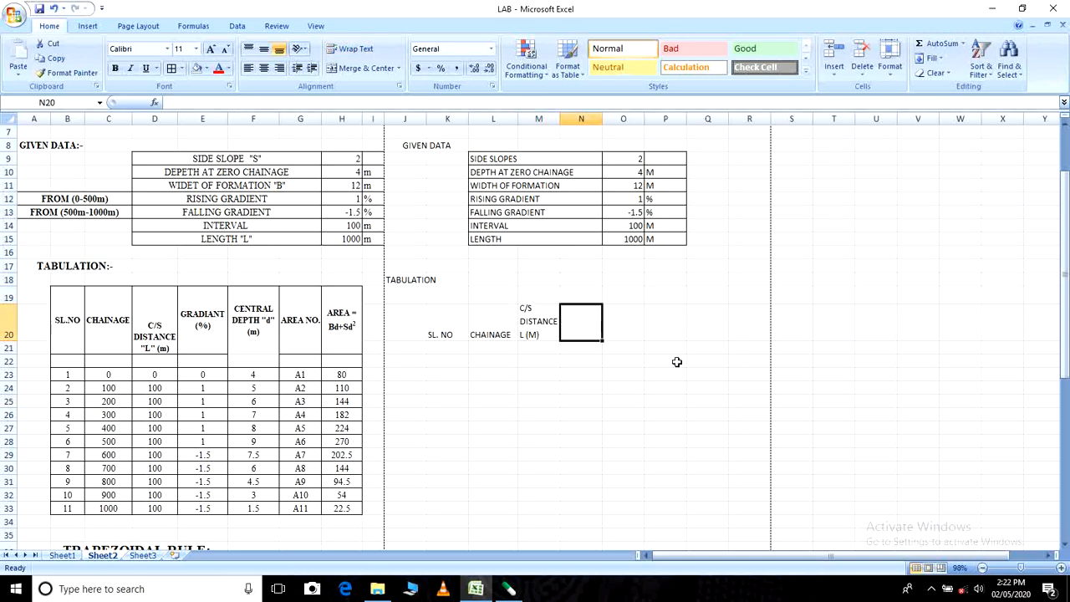
{"action": "type", "text": "GRA"}
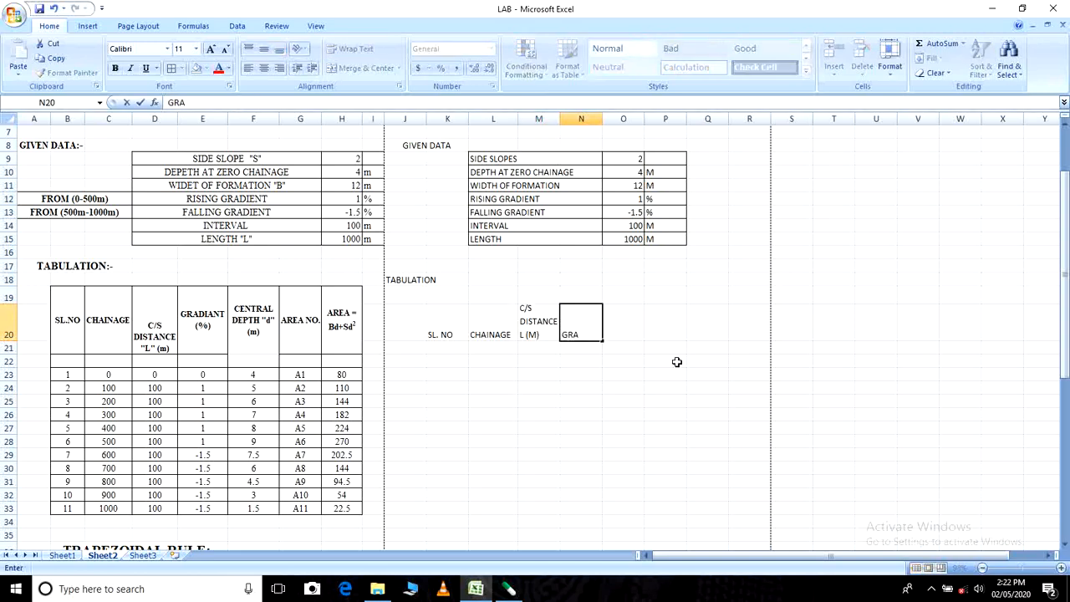
{"action": "type", "text": "DIANT %"}
{"action": "key", "text": "Return"}
- Wrap the text of the gradient heading in N20 and widen column N so the word GRADIANT stays on one line
{"action": "left_click", "coordinate": [593, 331]}
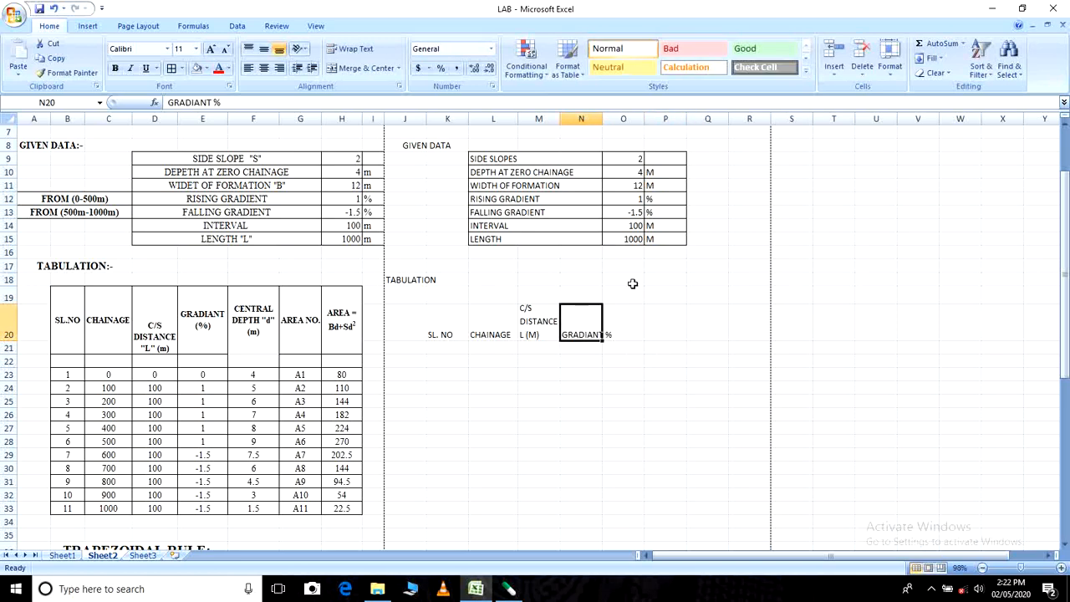
{"action": "left_click", "coordinate": [352, 48]}
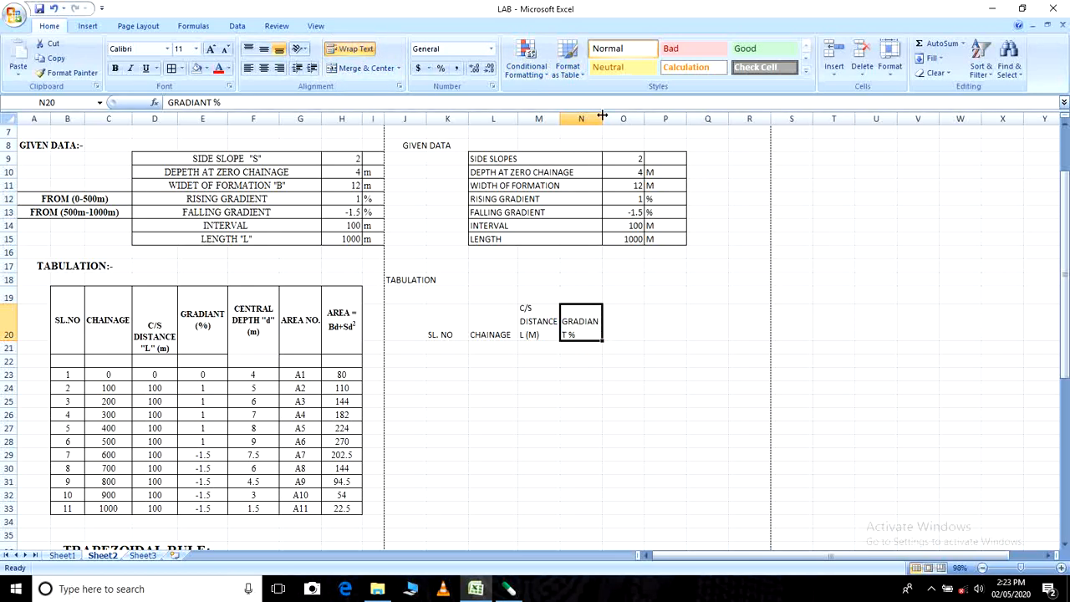
{"action": "left_click_drag", "start_coordinate": [602, 118], "coordinate": [608, 118]}
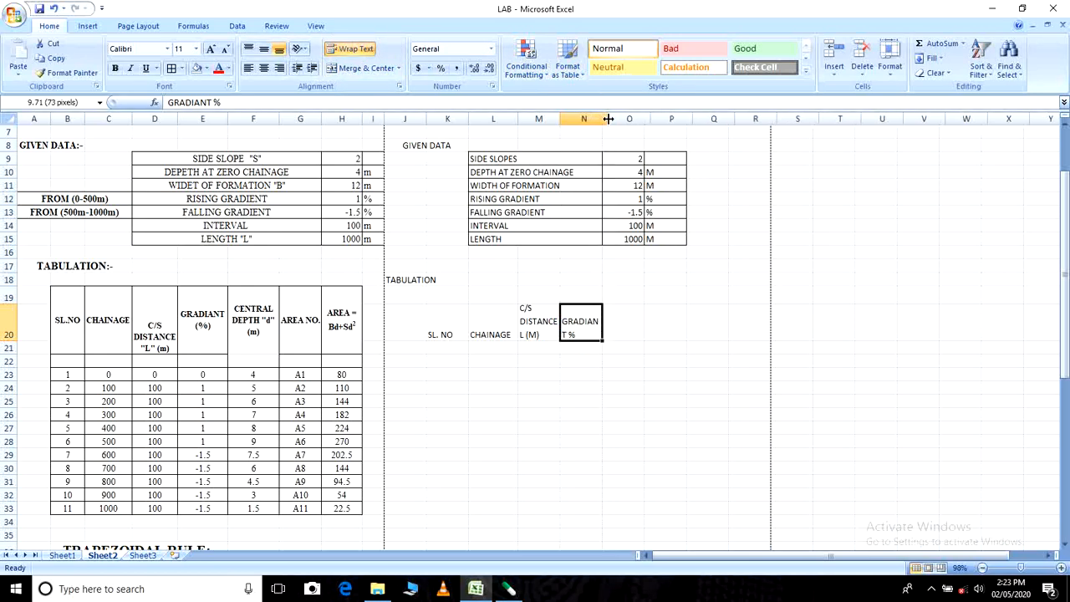
- Enter the column heading CENTRAL DEPTH d (M) in O20
{"action": "left_click", "coordinate": [630, 335]}
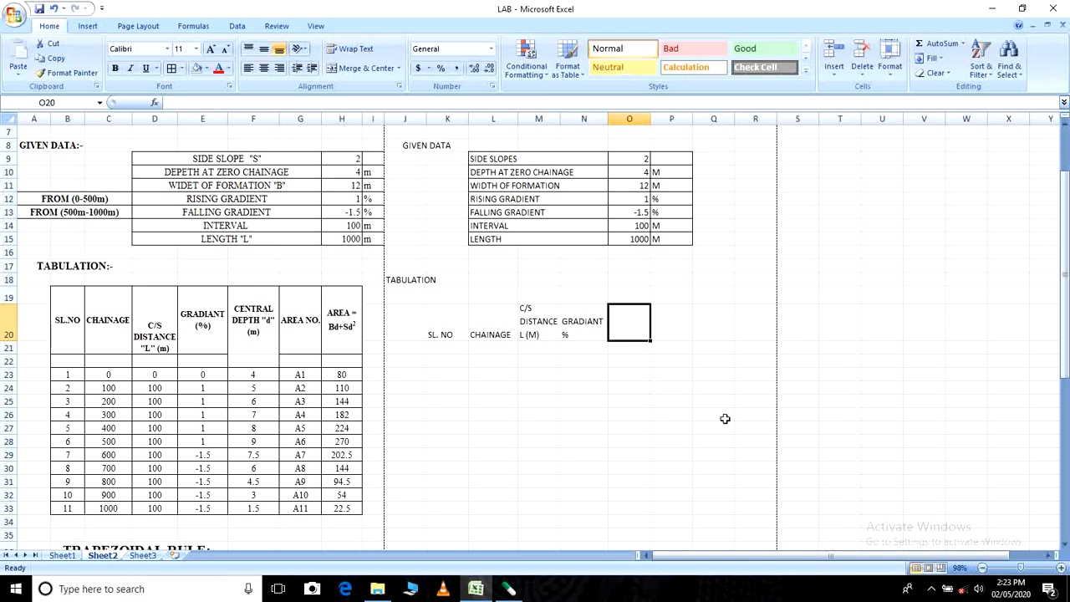
{"action": "type", "text": "CE"}
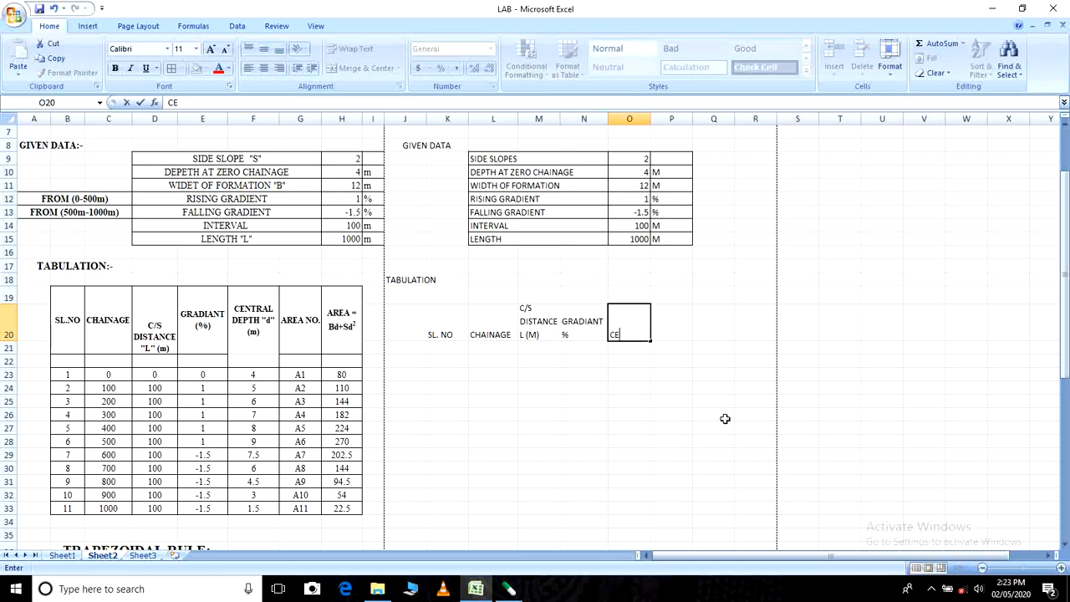
{"action": "type", "text": "NTRAL DEP"}
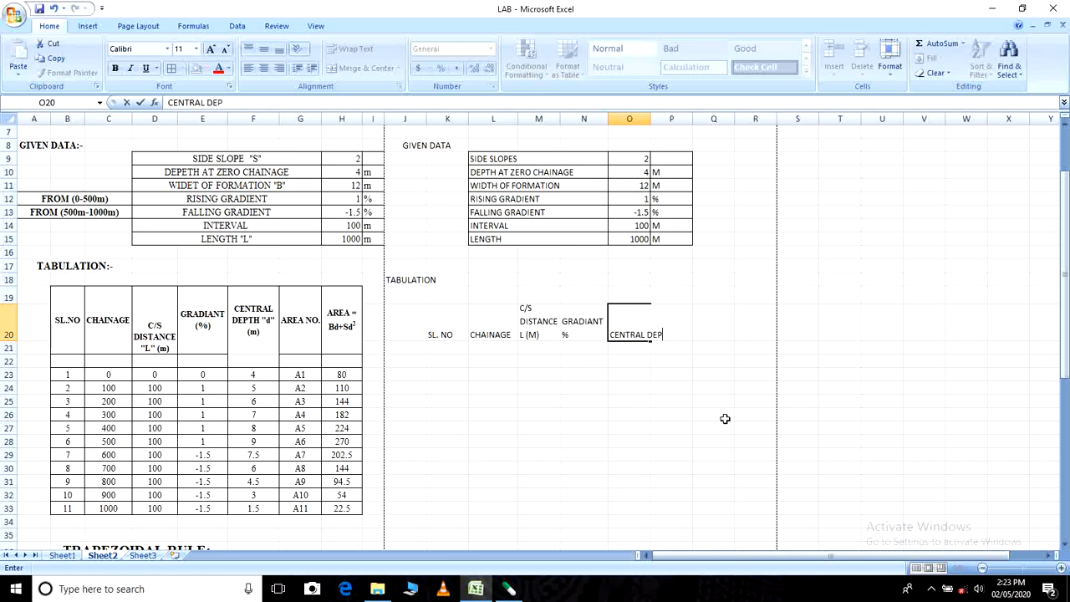
{"action": "type", "text": "TH d (M"}
{"action": "left_click", "coordinate": [725, 419]}
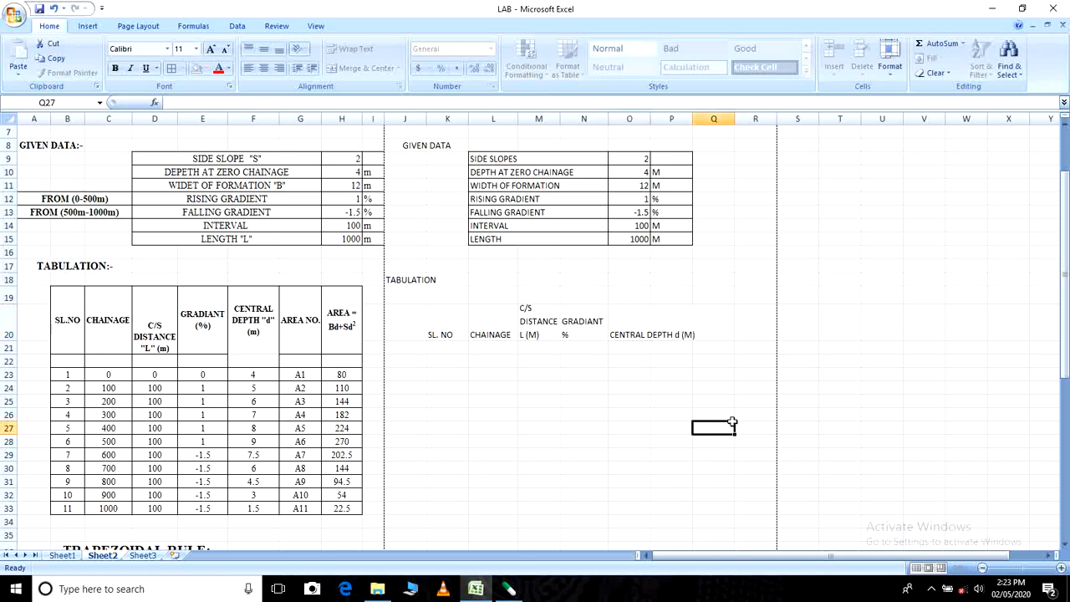
- Wrap the central depth heading in O20 and enlarge column O and row 20 slightly to fit it
{"action": "left_click", "coordinate": [632, 324]}
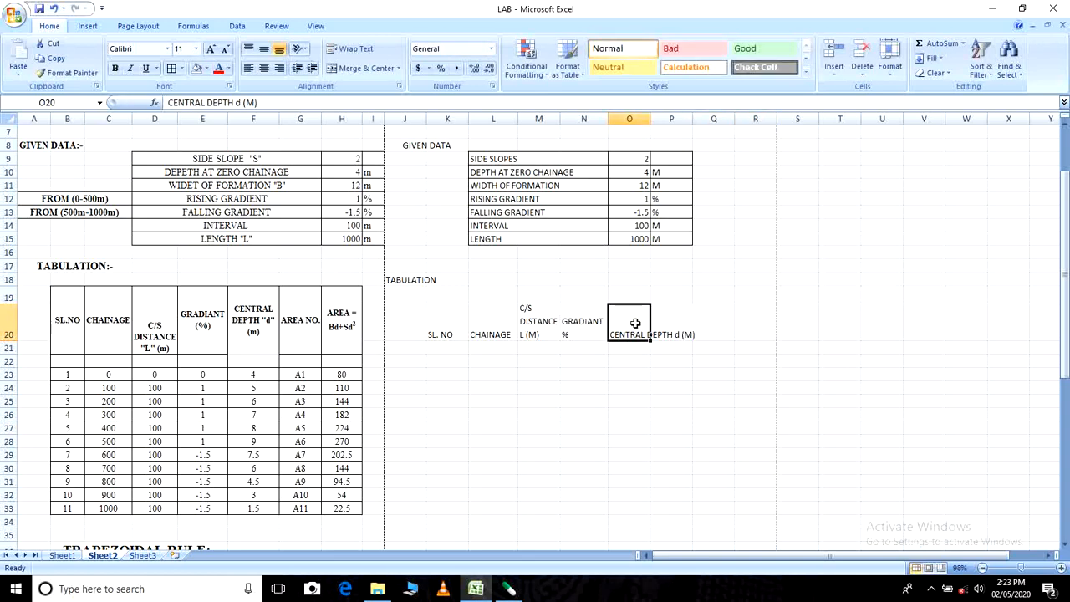
{"action": "left_click", "coordinate": [360, 48]}
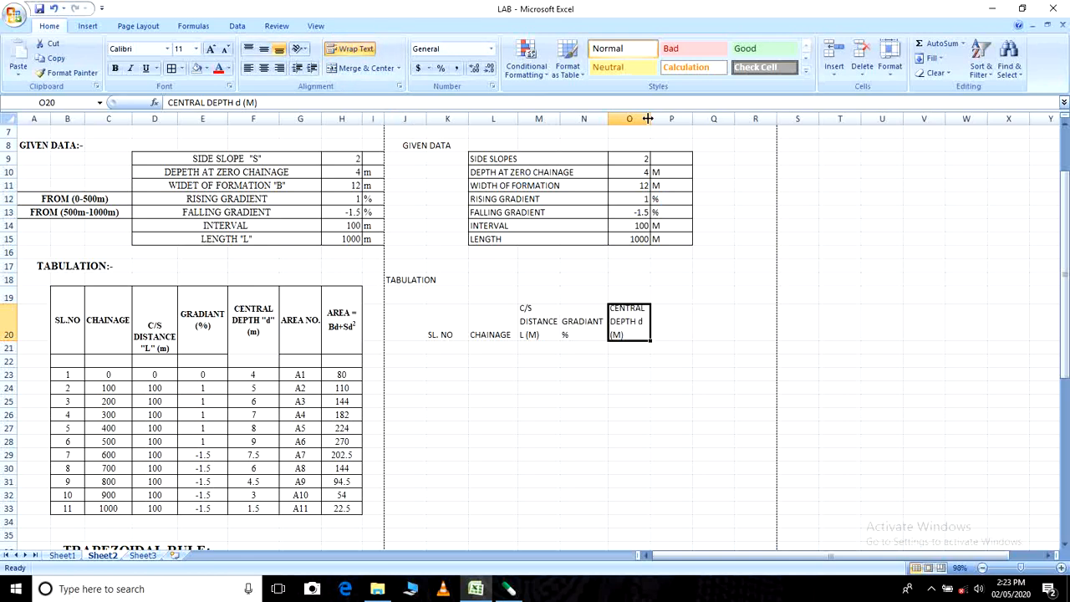
{"action": "left_click_drag", "start_coordinate": [650, 119], "coordinate": [660, 118]}
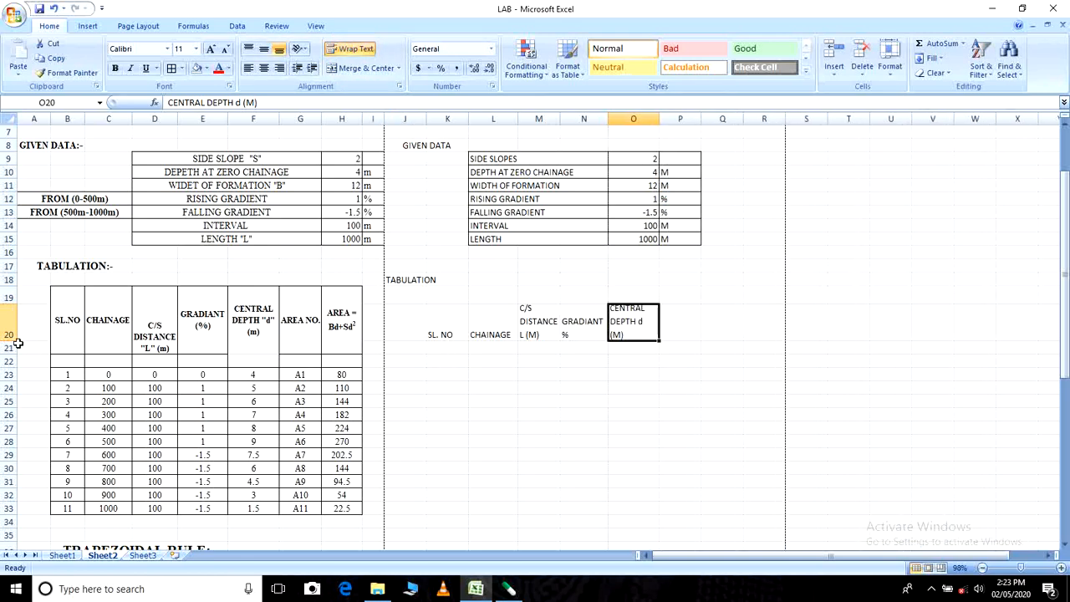
{"action": "left_click_drag", "start_coordinate": [11, 341], "coordinate": [11, 348]}
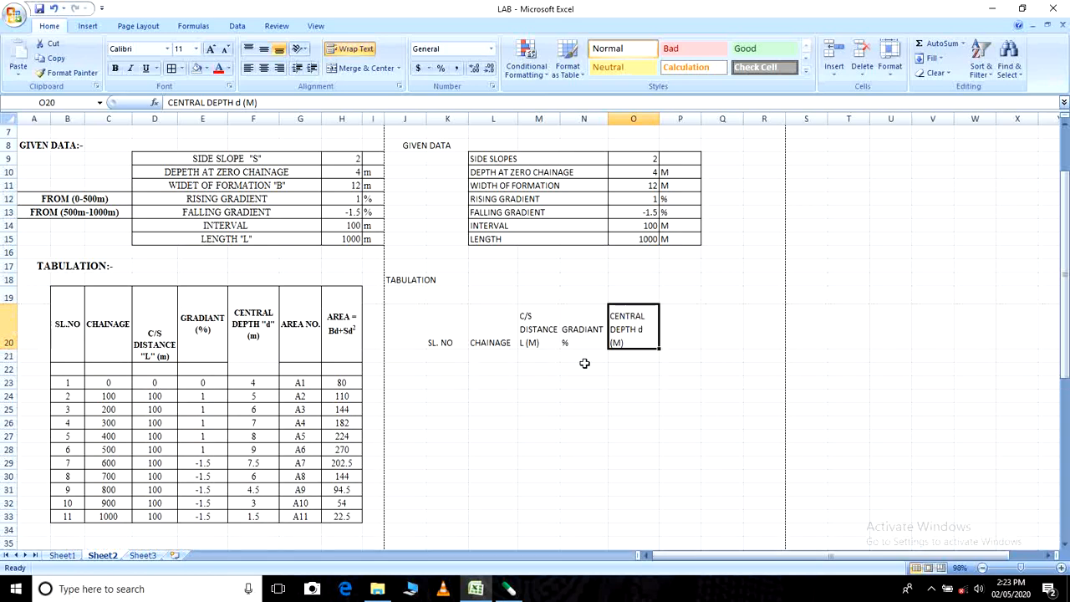
{"action": "left_click", "coordinate": [610, 376]}
- Enter the column heading AREA NO in P20
{"action": "left_click", "coordinate": [681, 326]}
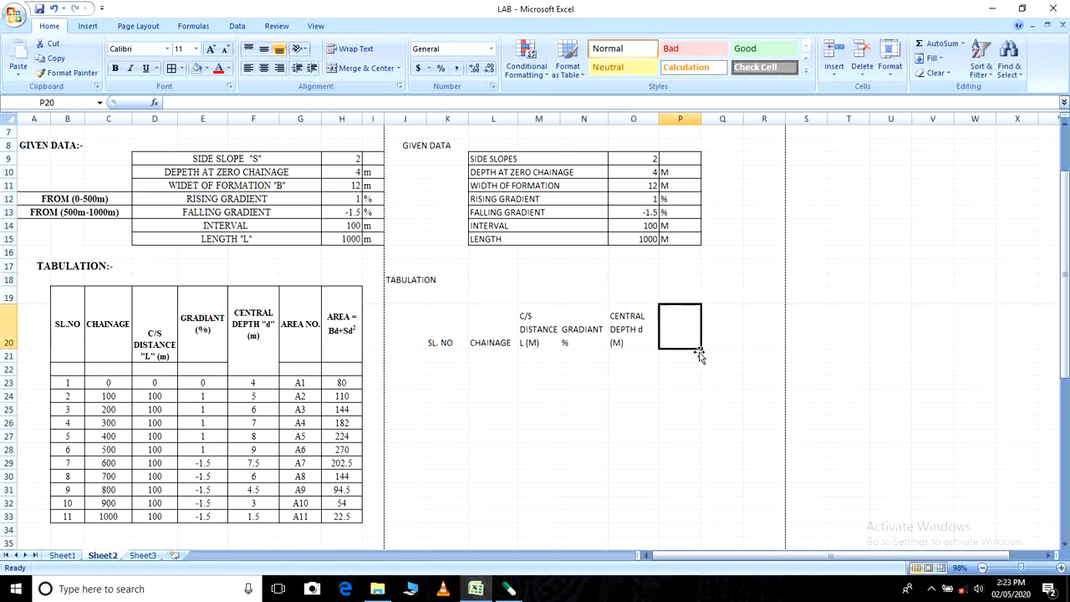
{"action": "type", "text": "AREA"}
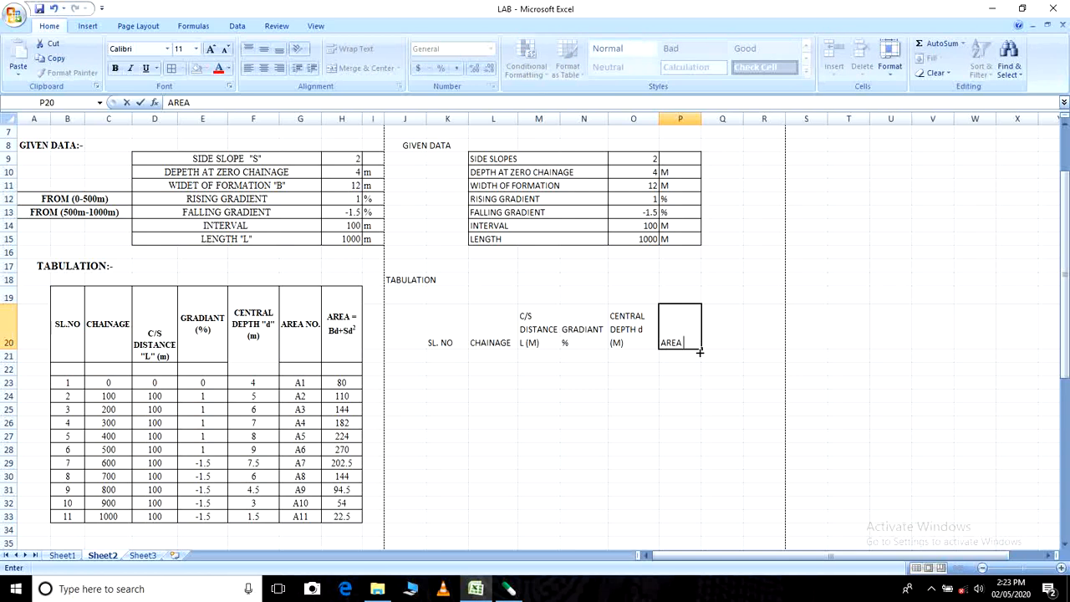
{"action": "type", "text": " NO"}
- Enter the area formula heading A = Bd + Sd as text in Q20, keeping the cell open for editing
{"action": "left_click", "coordinate": [718, 327]}
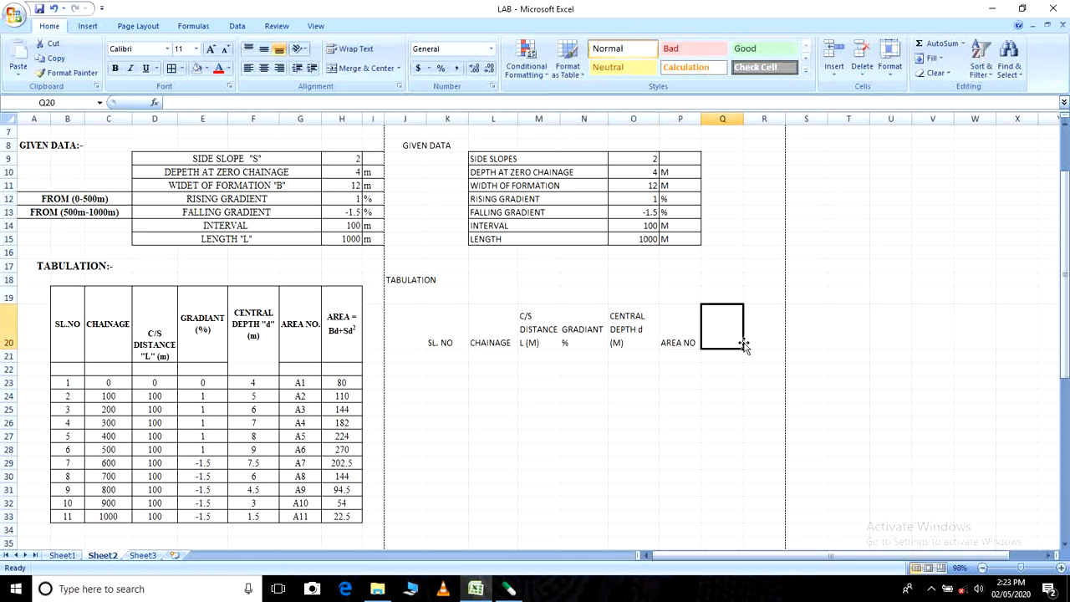
{"action": "type", "text": "A -"}
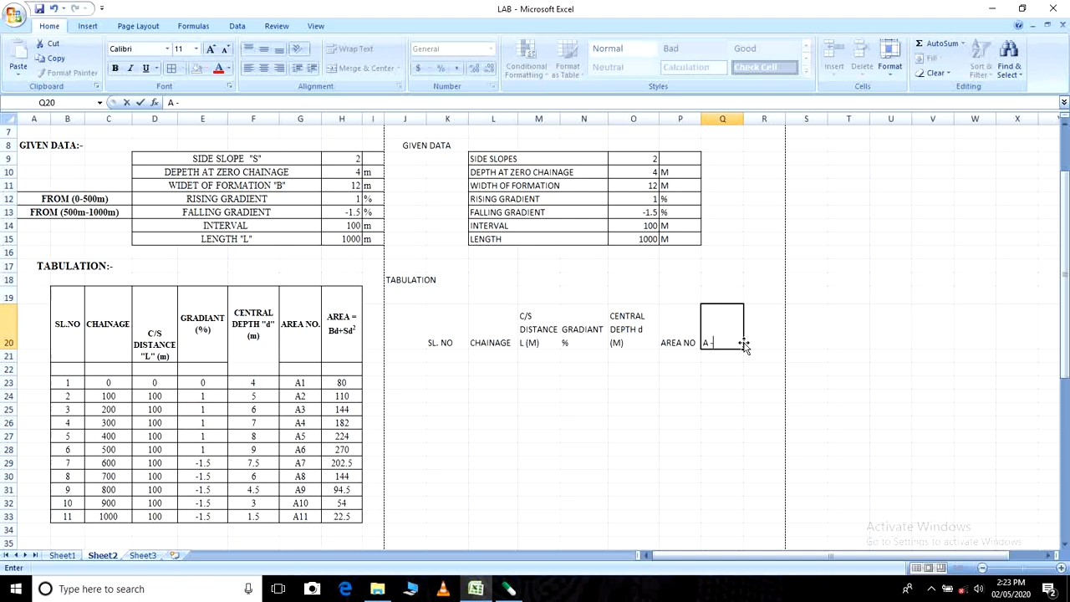
{"action": "key", "text": "BackSpace"}
{"action": "type", "text": "= Bd +"}
{"action": "type", "text": "Sd"}
- Append a superscript 2 to the area formula heading in Q20 and widen column Q to fit it on one line
{"action": "right_click", "coordinate": [744, 344]}
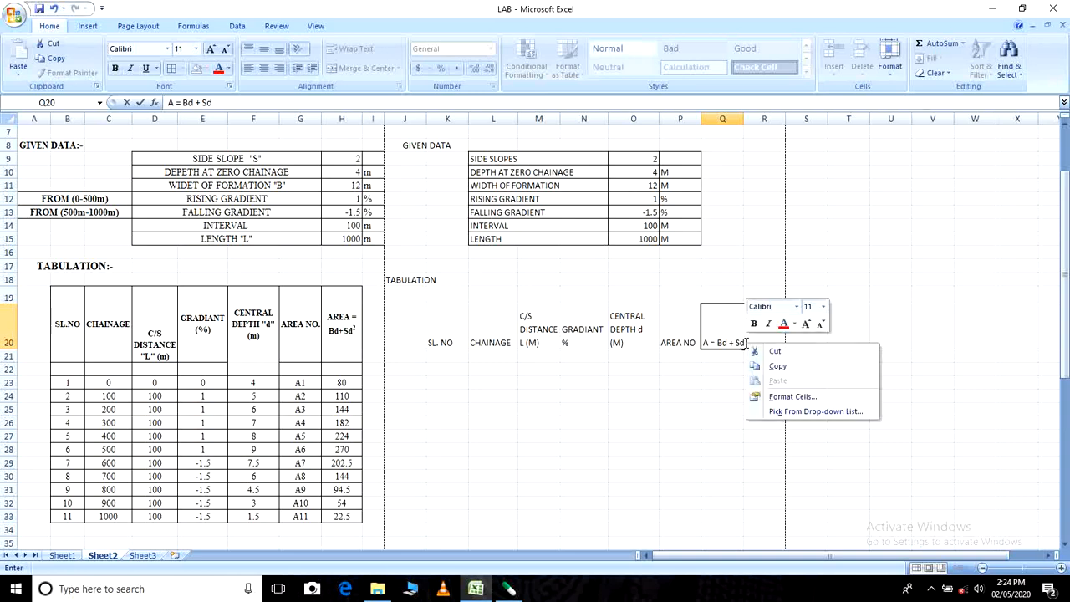
{"action": "left_click", "coordinate": [782, 396]}
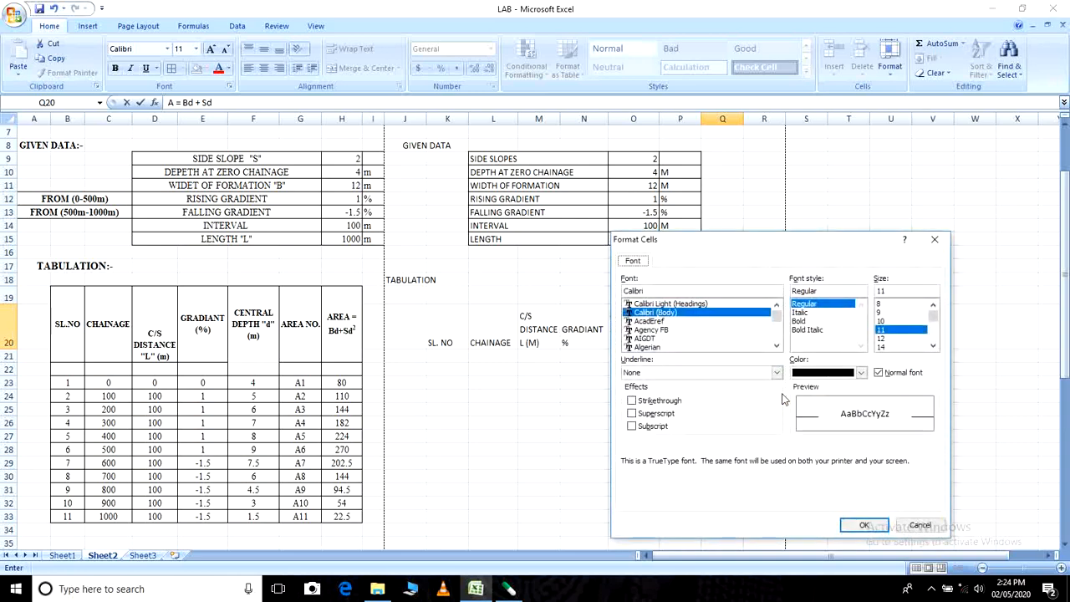
{"action": "left_click", "coordinate": [668, 413]}
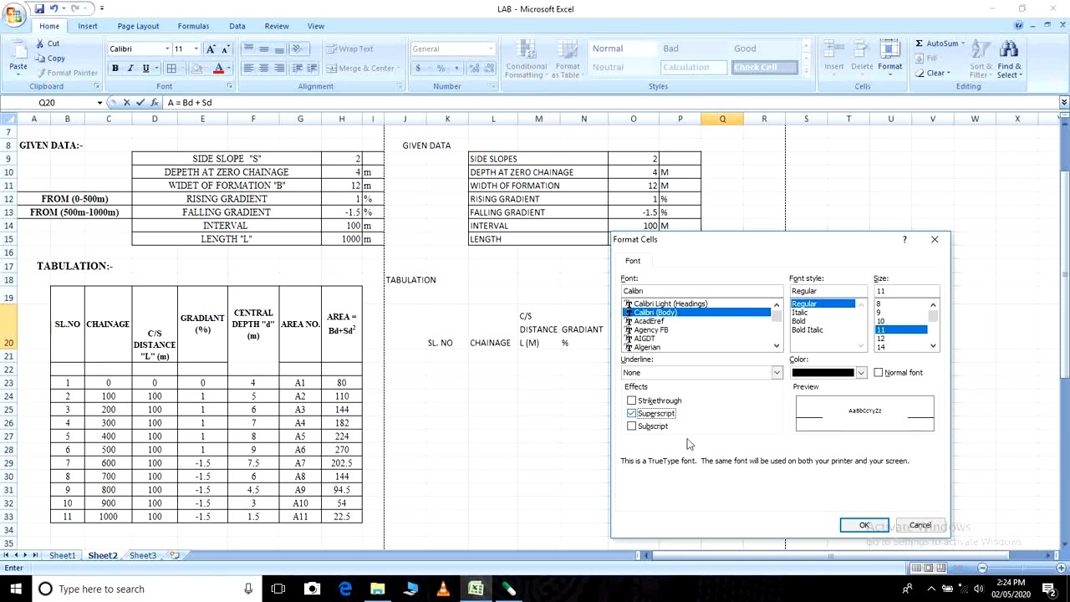
{"action": "left_click", "coordinate": [858, 525]}
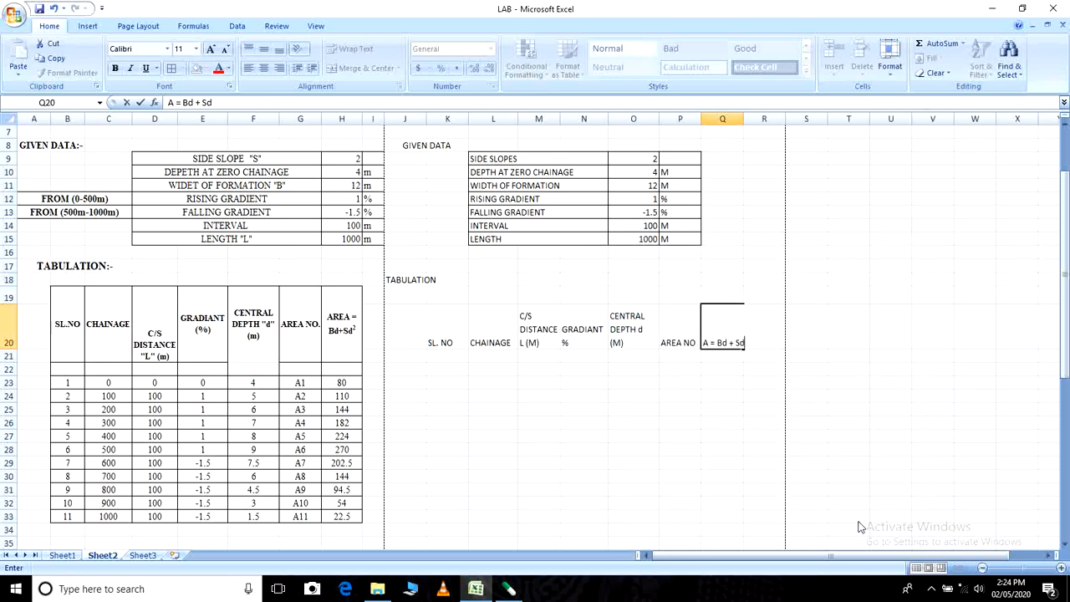
{"action": "type", "text": "2"}
{"action": "key", "text": "Return"}
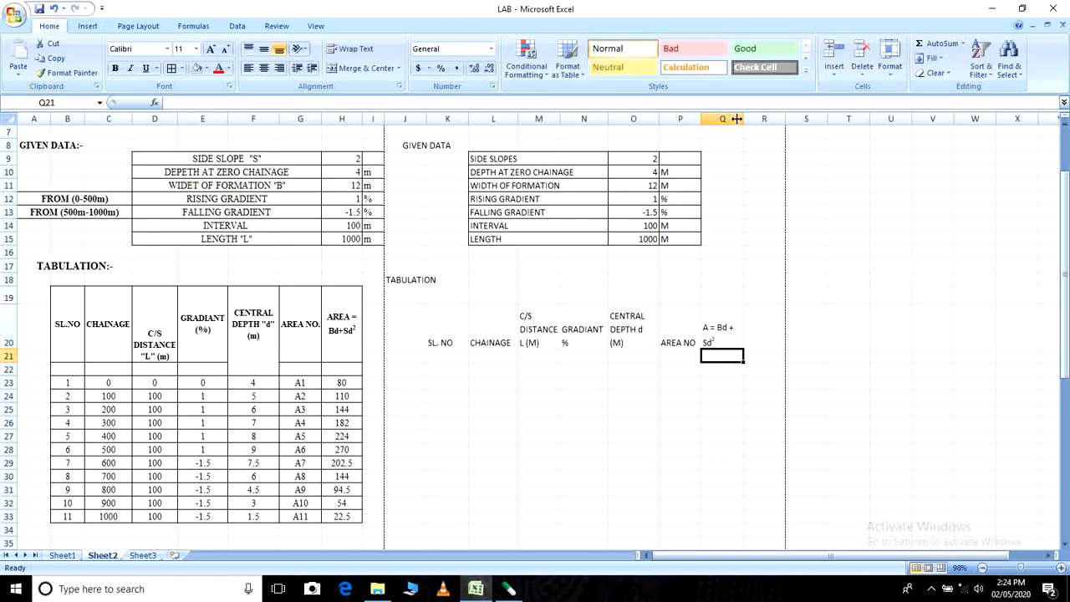
{"action": "left_click_drag", "start_coordinate": [743, 120], "coordinate": [750, 121]}
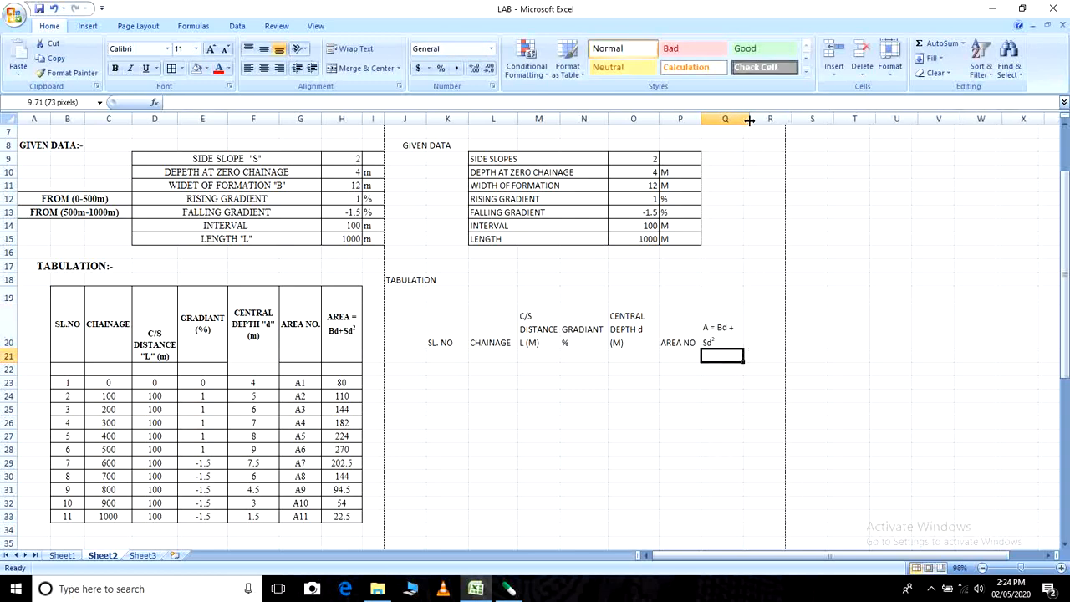
{"action": "left_click", "coordinate": [711, 421]}
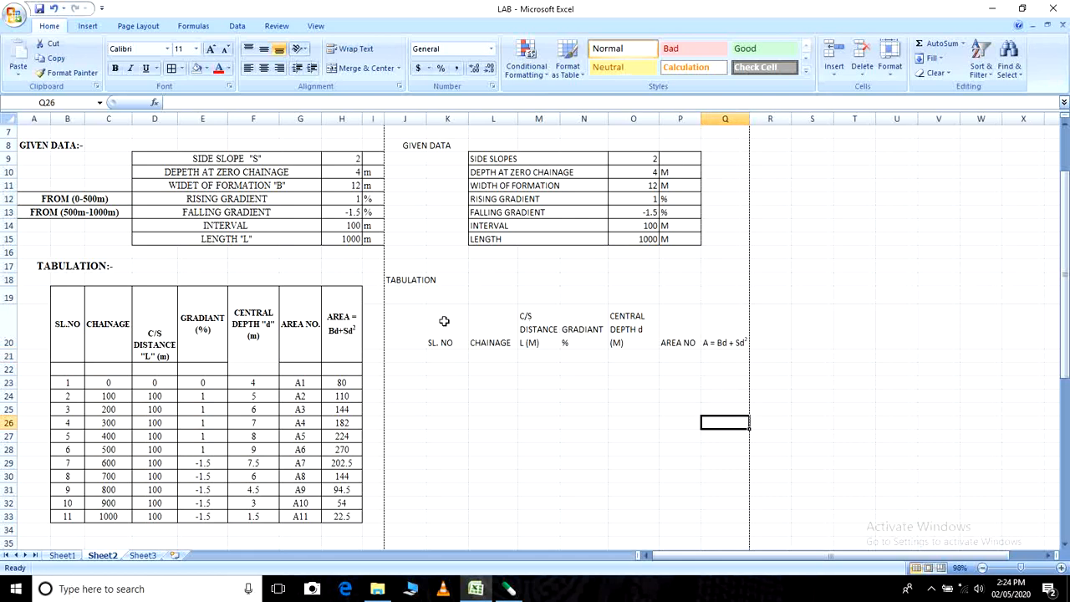
- Apply all borders and bold to the heading row K20:Q20, widening column Q to fit the bold formula heading
{"action": "left_click_drag", "start_coordinate": [441, 319], "coordinate": [724, 327]}
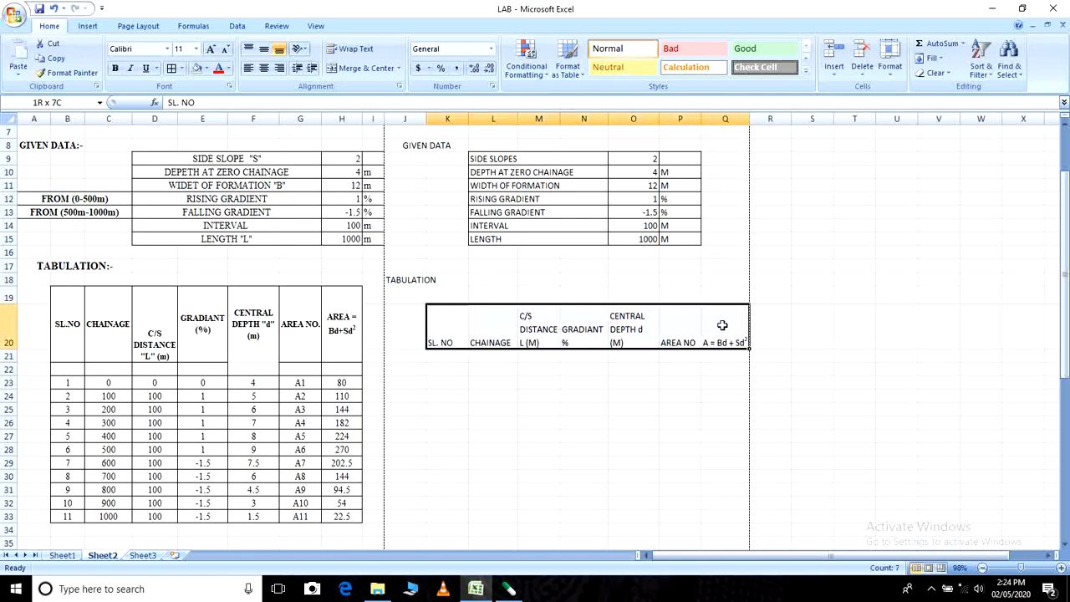
{"action": "left_click", "coordinate": [171, 68]}
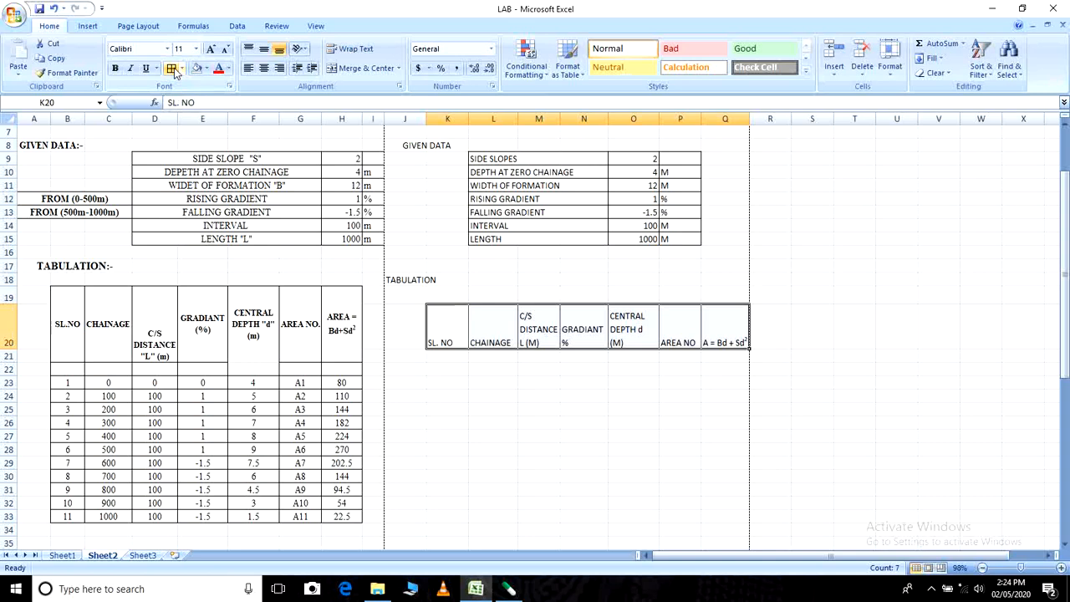
{"action": "left_click", "coordinate": [113, 70]}
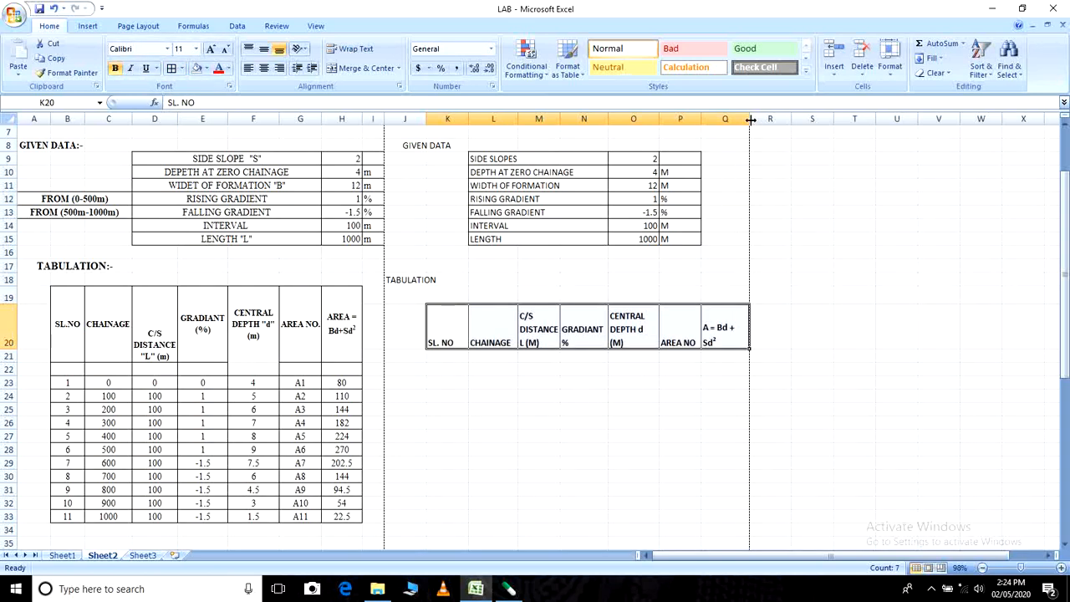
{"action": "left_click_drag", "start_coordinate": [750, 119], "coordinate": [757, 119]}
{"action": "left_click", "coordinate": [727, 412]}
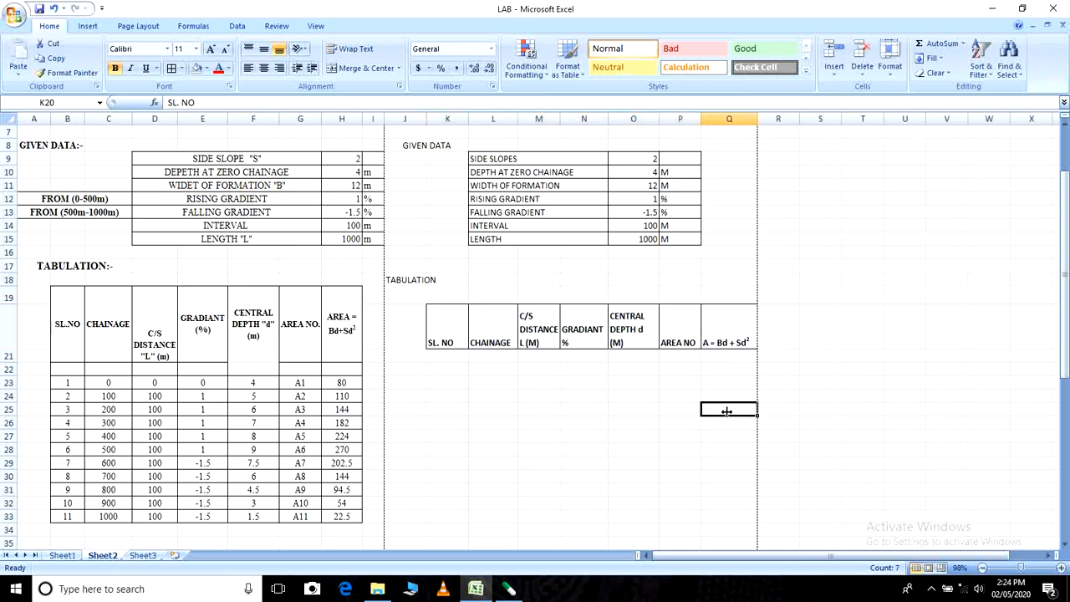
- Enter serial numbers 1 and 2 in K22 and K23 and fill the series down to 11 in K32
{"action": "scroll", "coordinate": [701, 397], "scroll_direction": "down", "scroll_amount": 2}
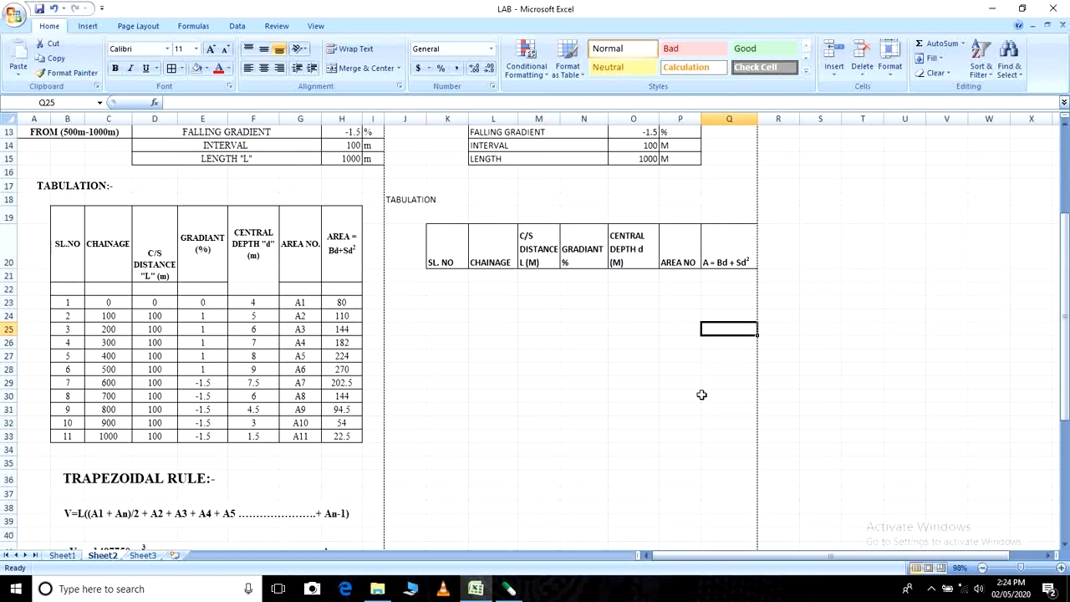
{"action": "left_click", "coordinate": [527, 407]}
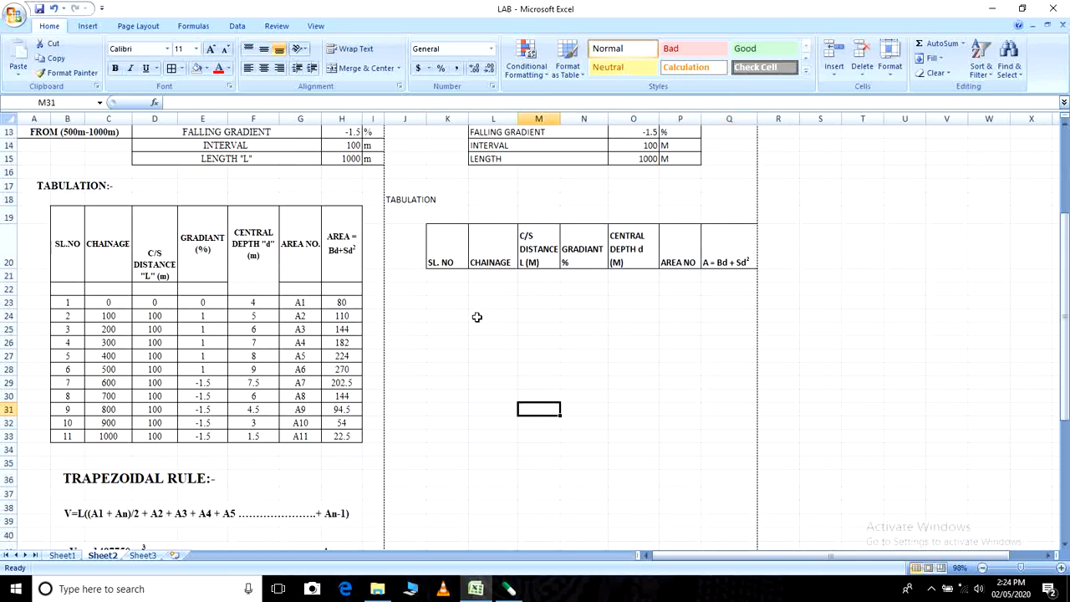
{"action": "left_click", "coordinate": [447, 287]}
{"action": "type", "text": "1"}
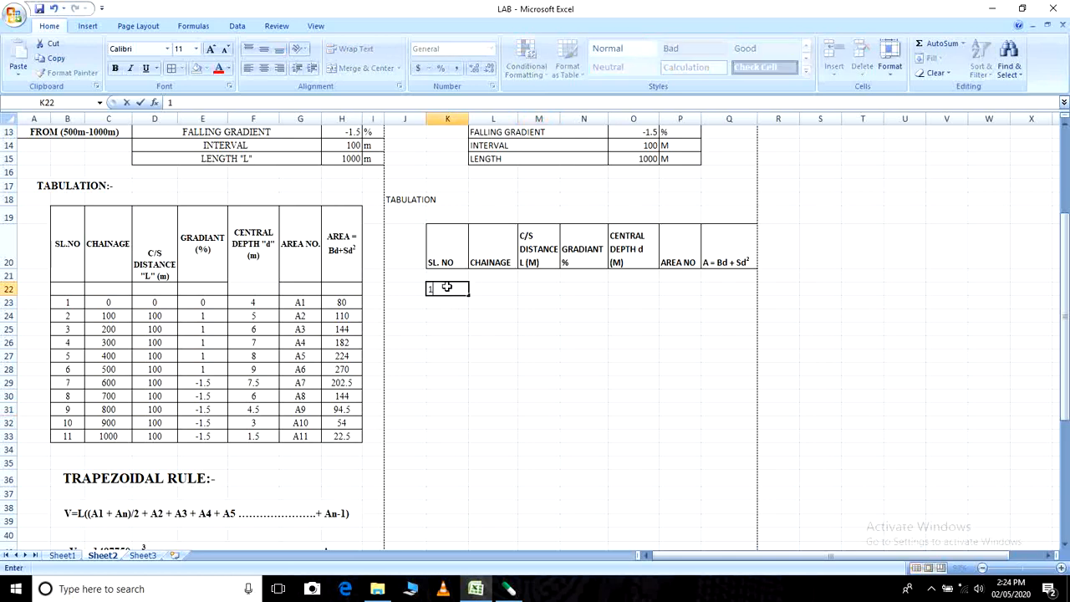
{"action": "key", "text": "Return"}
{"action": "type", "text": "2"}
{"action": "left_click", "coordinate": [499, 351]}
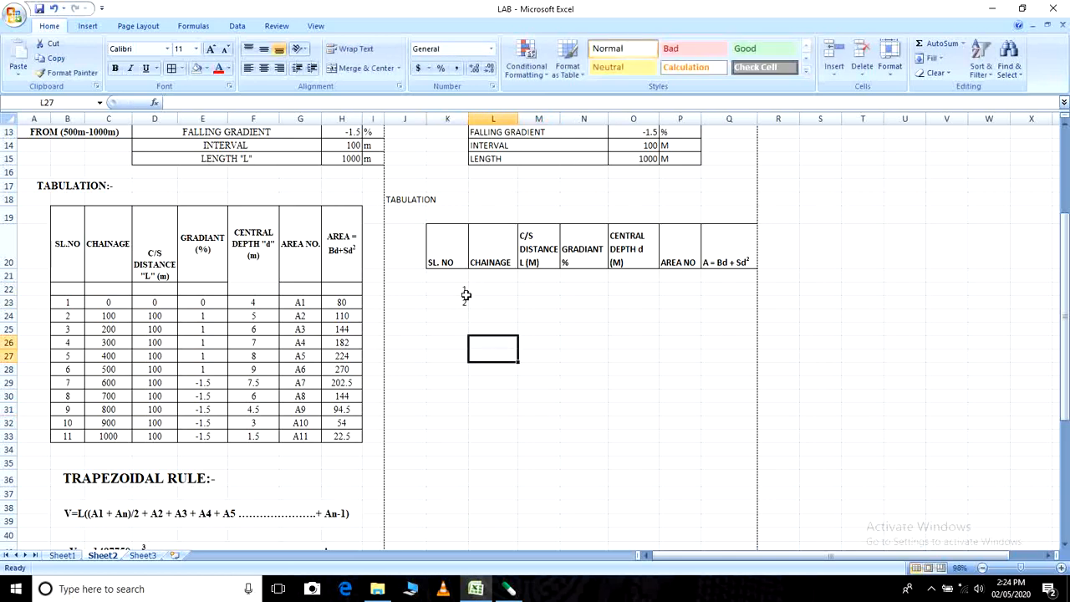
{"action": "left_click_drag", "start_coordinate": [465, 294], "coordinate": [461, 429]}
{"action": "left_click", "coordinate": [548, 414]}
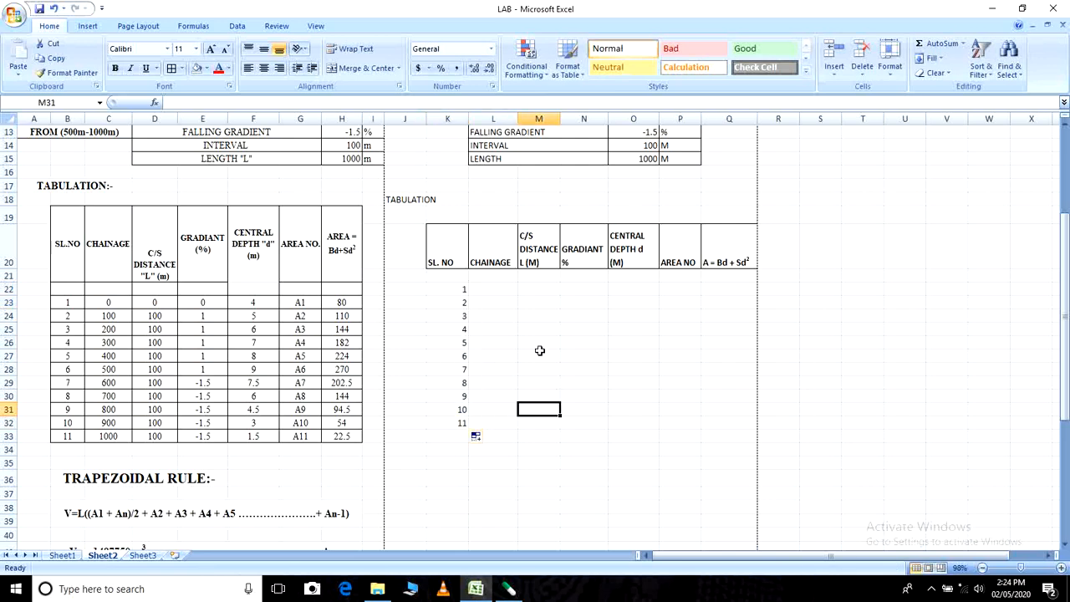
- Clear the serial numbers from K22:K32
{"action": "left_click", "coordinate": [454, 277]}
{"action": "left_click_drag", "start_coordinate": [456, 289], "coordinate": [468, 427]}
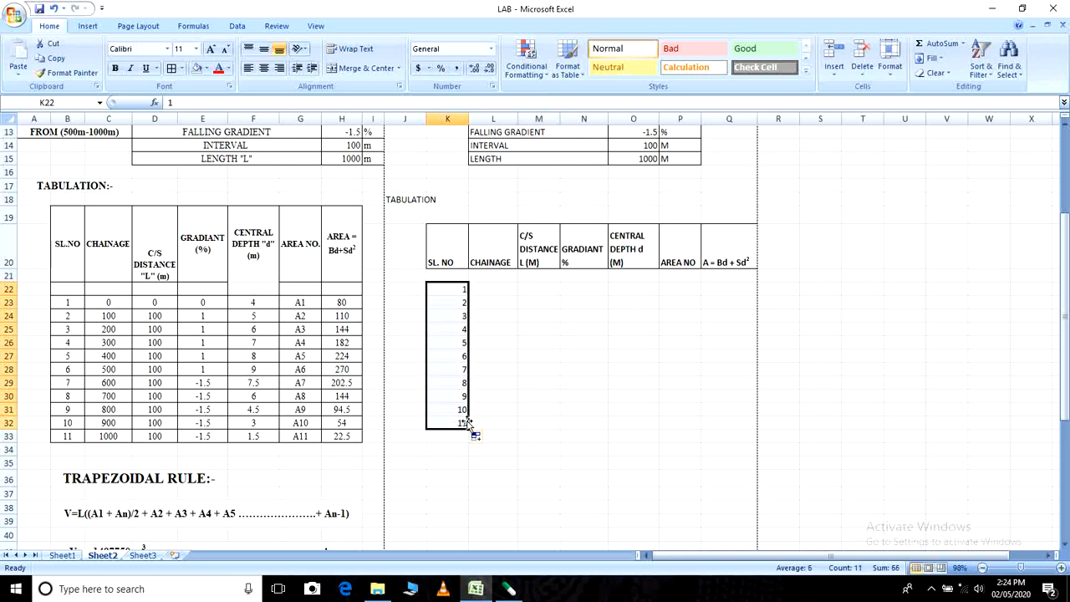
{"action": "key", "text": "Delete"}
- Enter serial numbers 1 and 2 in K21 and K22 and fill the series down to 11 in K31
{"action": "left_click", "coordinate": [452, 278]}
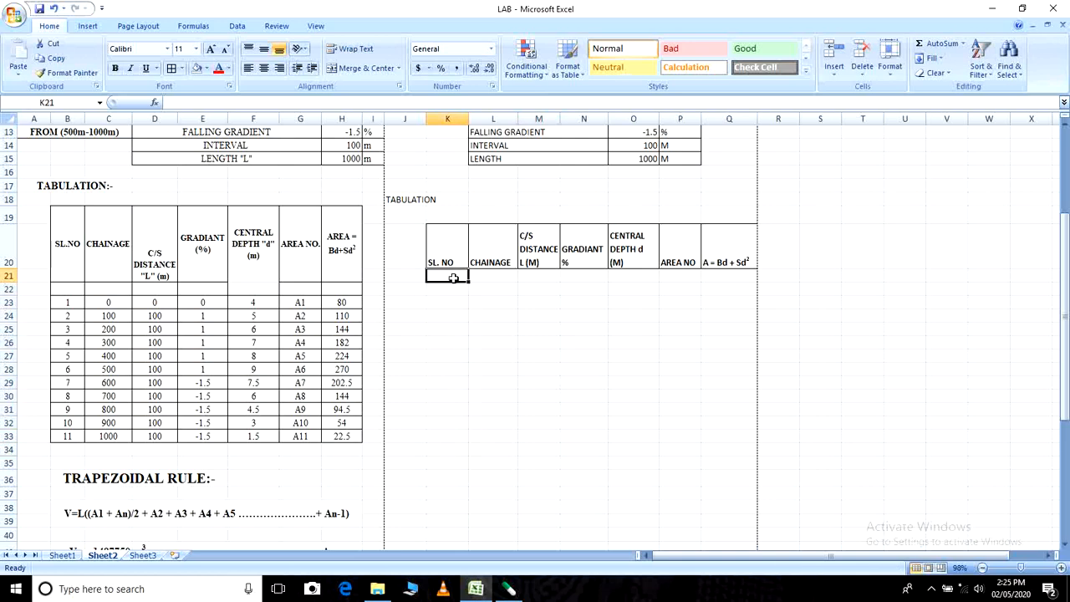
{"action": "type", "text": "1"}
{"action": "left_click", "coordinate": [454, 290]}
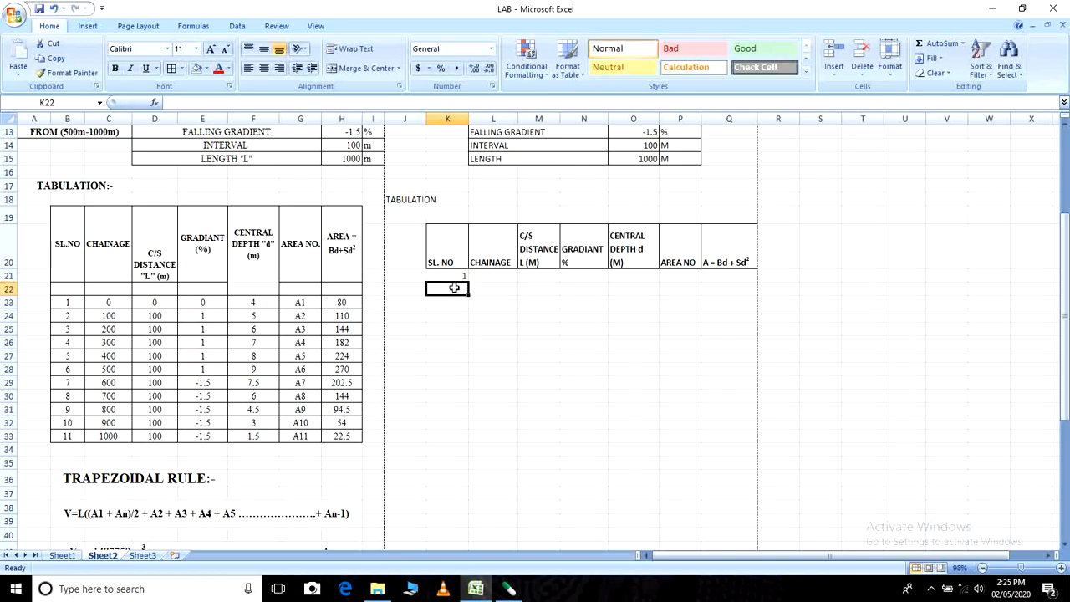
{"action": "type", "text": "2"}
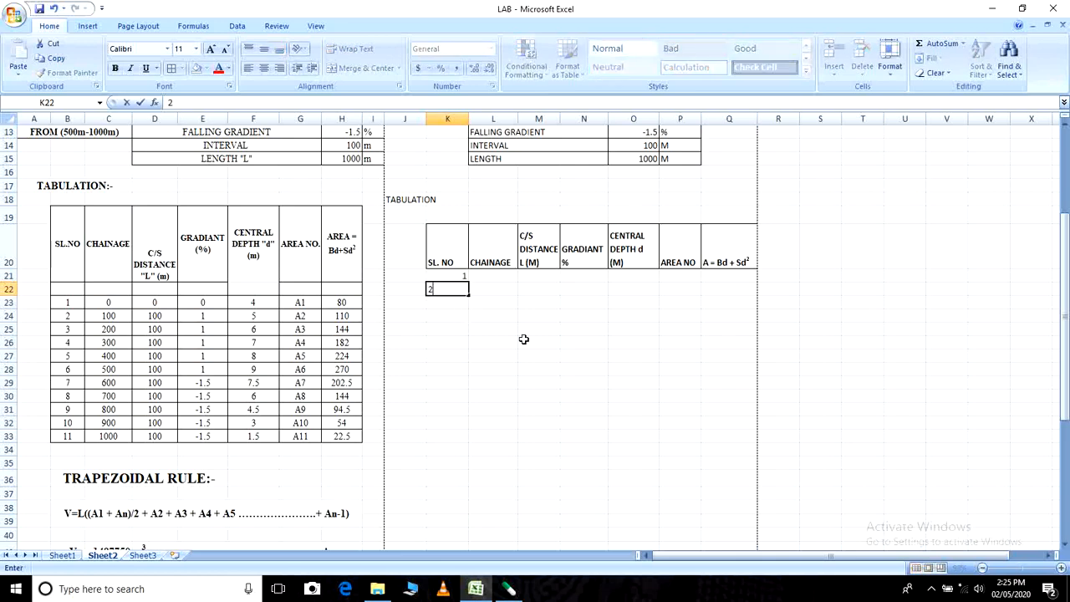
{"action": "left_click", "coordinate": [523, 338]}
{"action": "left_click", "coordinate": [459, 277]}
{"action": "left_click_drag", "start_coordinate": [459, 285], "coordinate": [460, 285]}
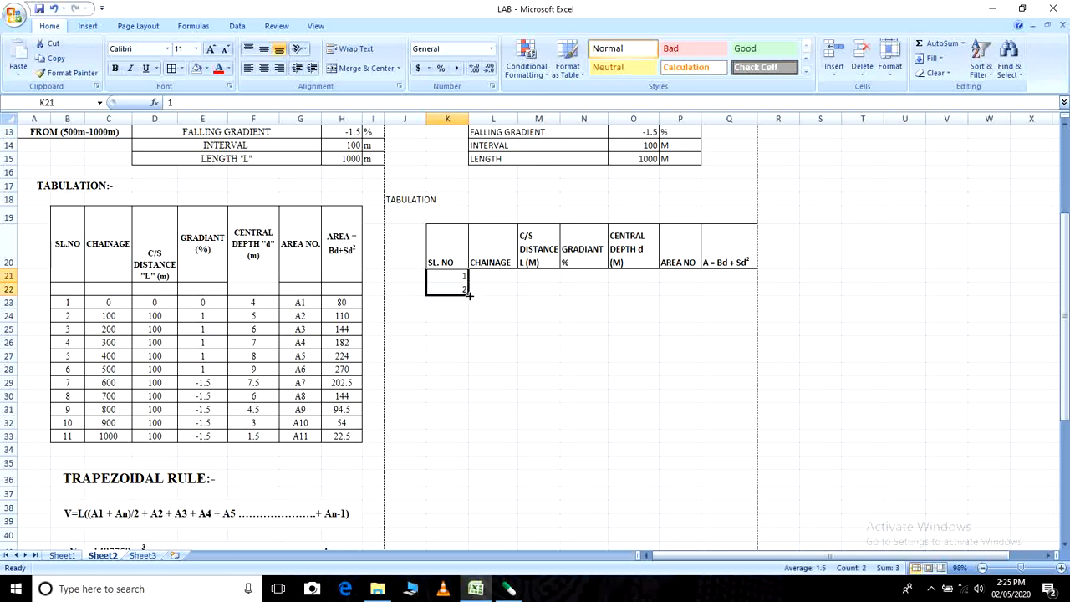
{"action": "left_click_drag", "start_coordinate": [469, 294], "coordinate": [469, 417]}
{"action": "left_click", "coordinate": [540, 395]}
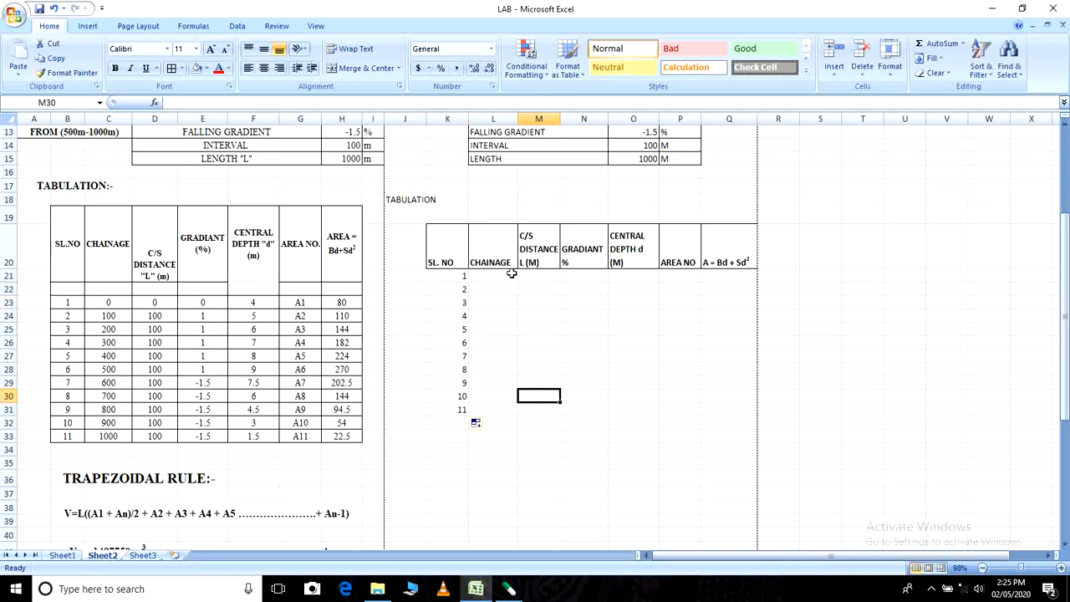
- Enter chainages 0, 100 and 200 in L21:L23 and fill the series down to 1000 in L31
{"action": "left_click", "coordinate": [511, 274]}
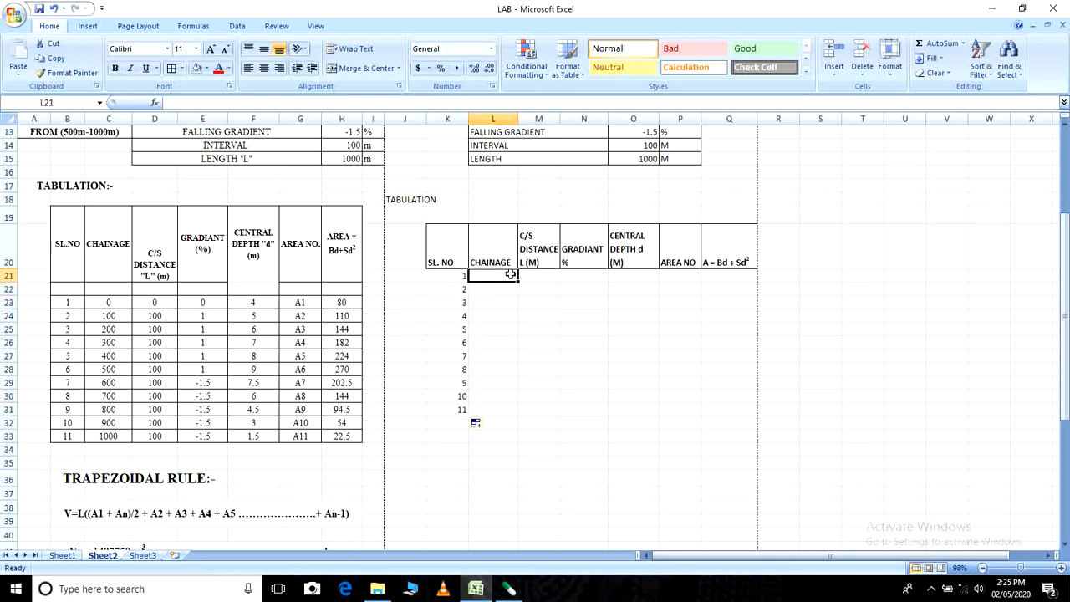
{"action": "type", "text": "0"}
{"action": "key", "text": "Return"}
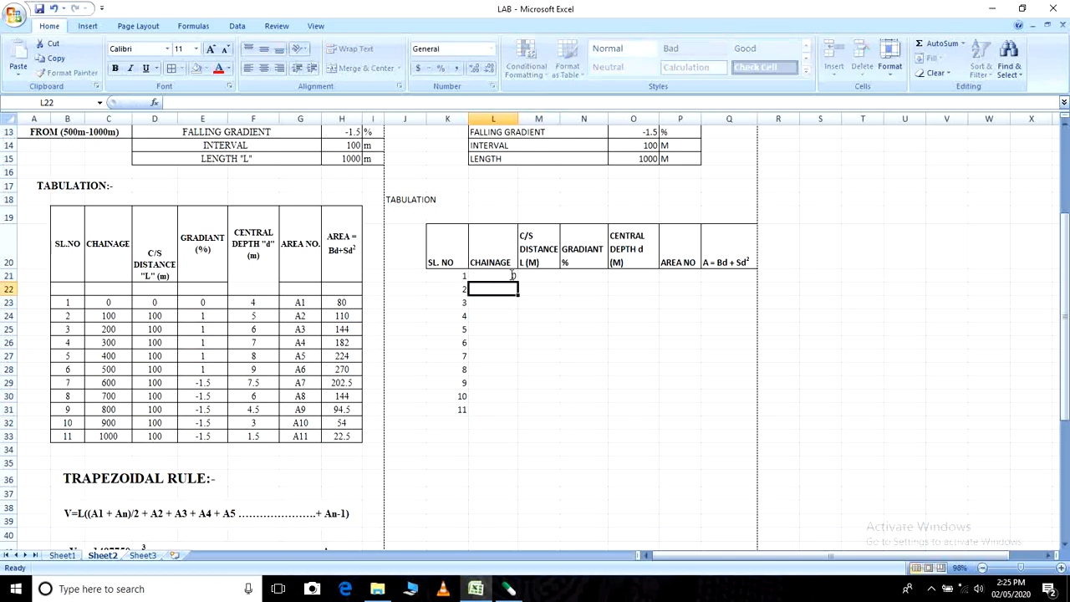
{"action": "type", "text": "100"}
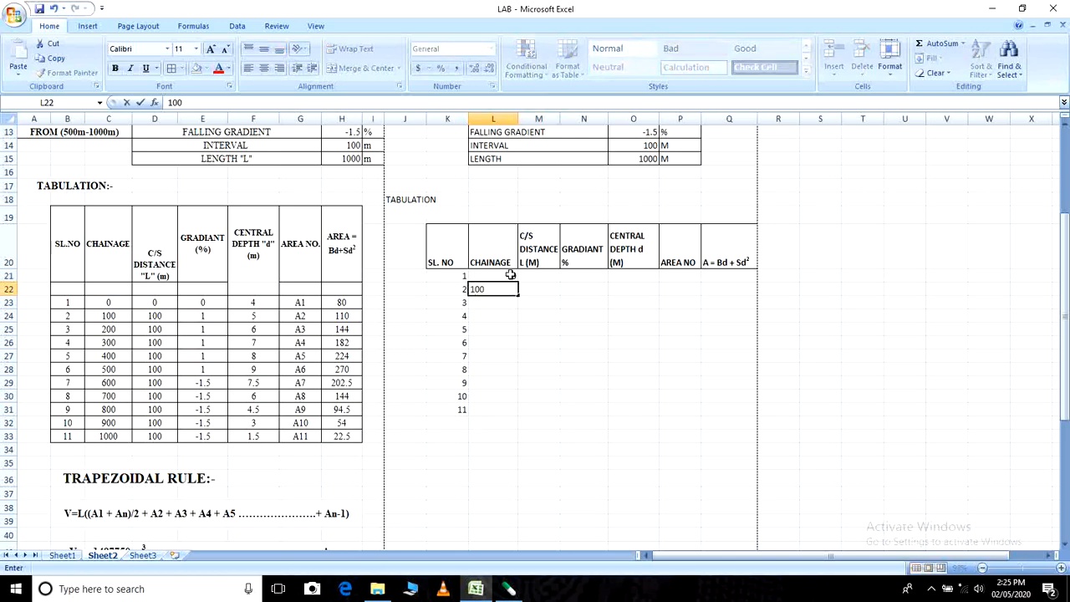
{"action": "key", "text": "Return"}
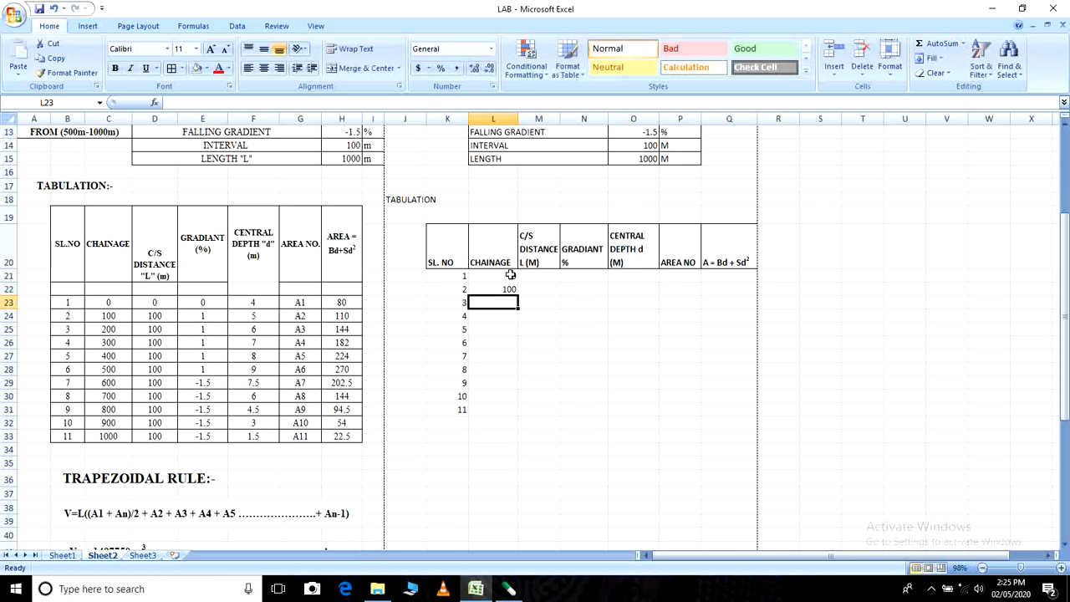
{"action": "type", "text": "200"}
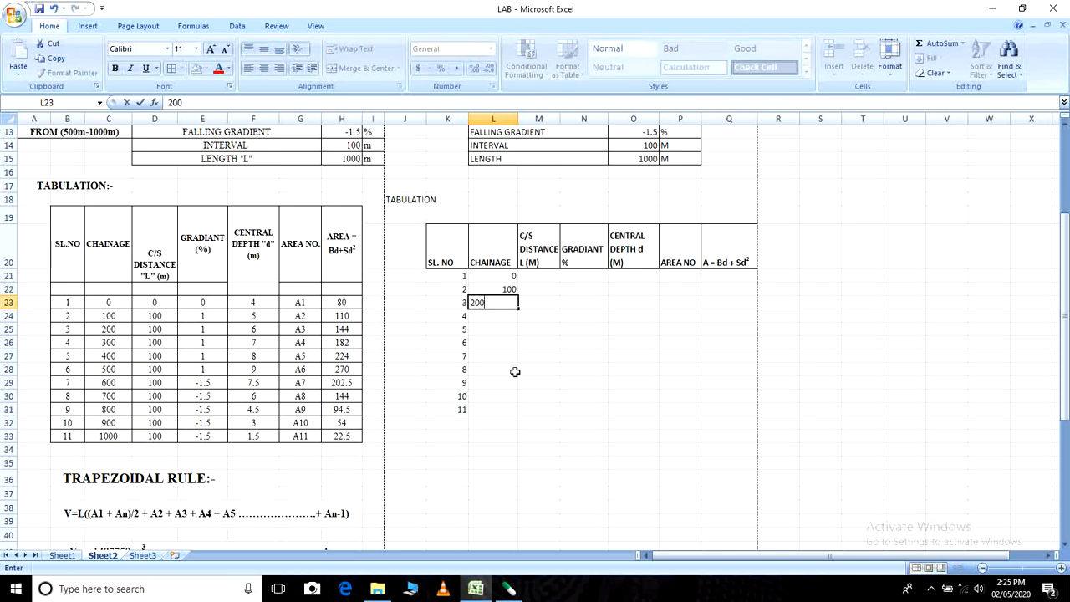
{"action": "left_click", "coordinate": [513, 370]}
{"action": "left_click_drag", "start_coordinate": [508, 291], "coordinate": [517, 409]}
{"action": "left_click", "coordinate": [574, 426]}
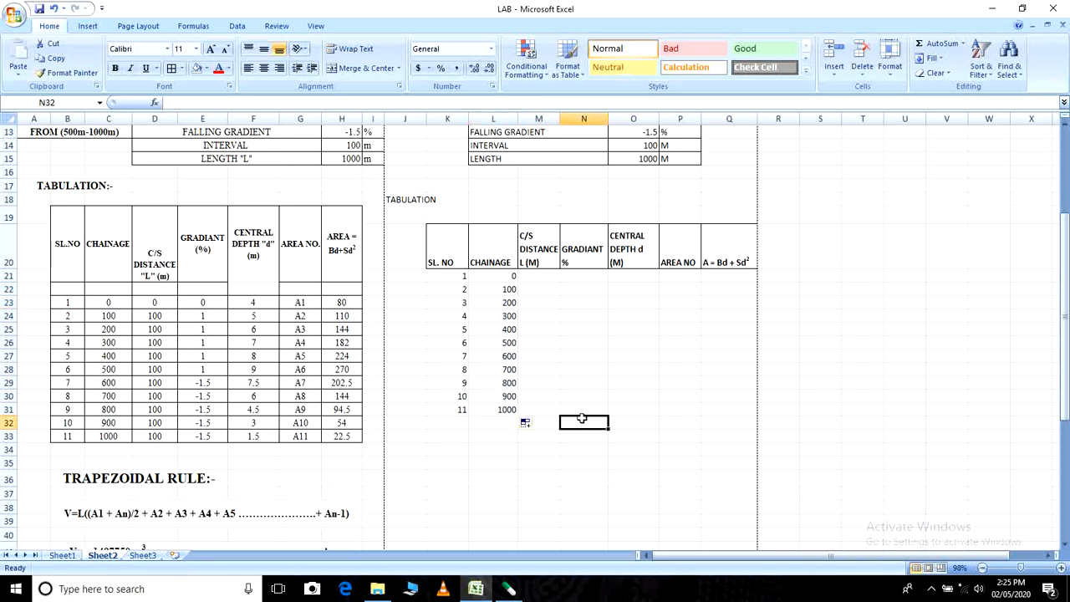
- Enter C/S distances 0 in M21 and 100 in M22, and copy the 100 down to M31
{"action": "left_click", "coordinate": [533, 275]}
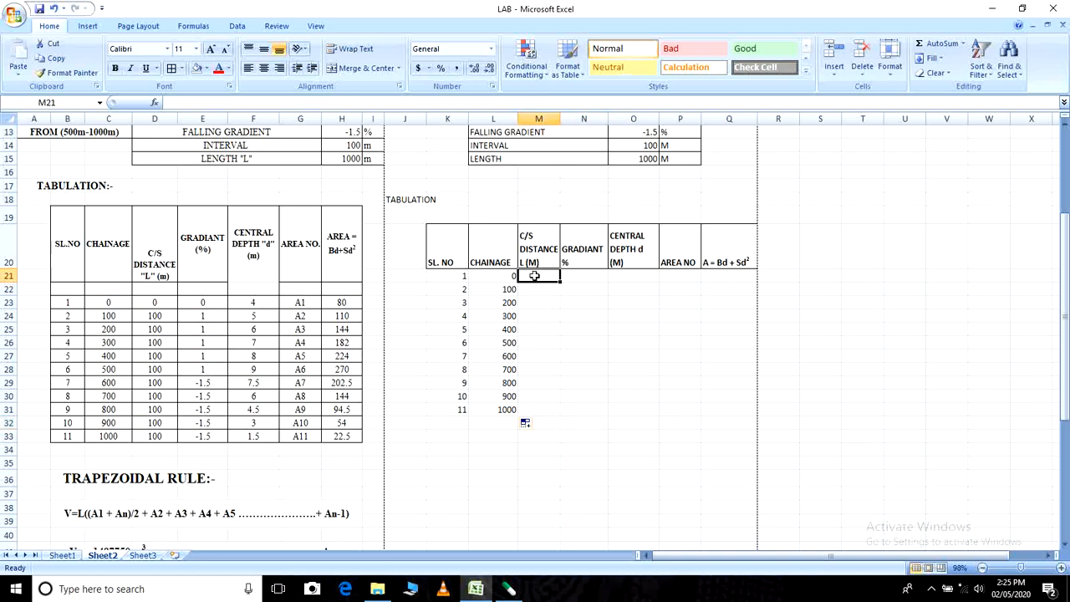
{"action": "type", "text": "0"}
{"action": "left_click", "coordinate": [541, 292]}
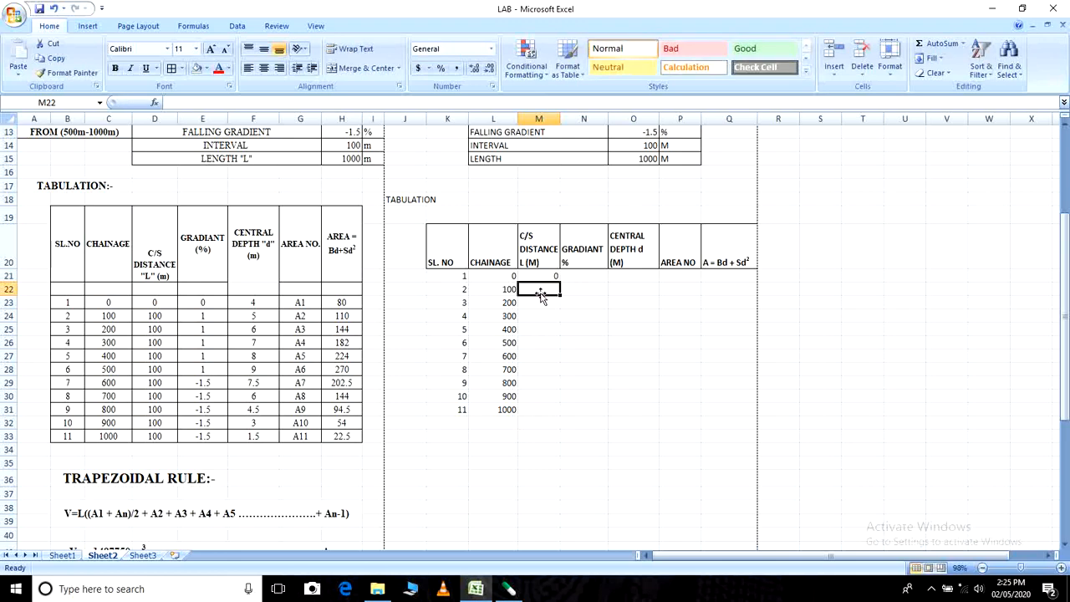
{"action": "type", "text": "100"}
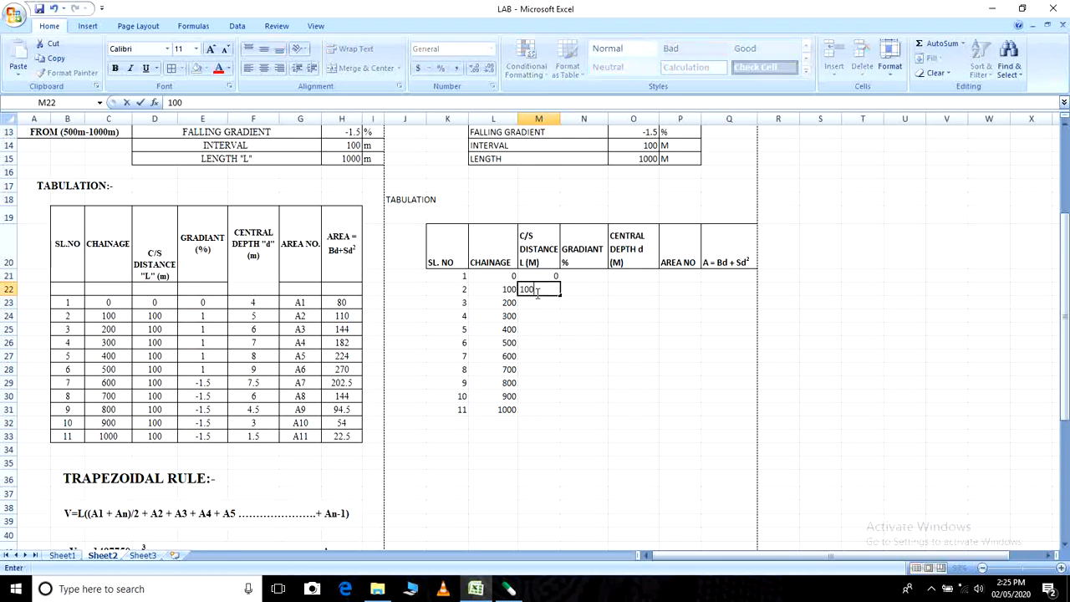
{"action": "left_click", "coordinate": [542, 306]}
{"action": "left_click", "coordinate": [545, 290]}
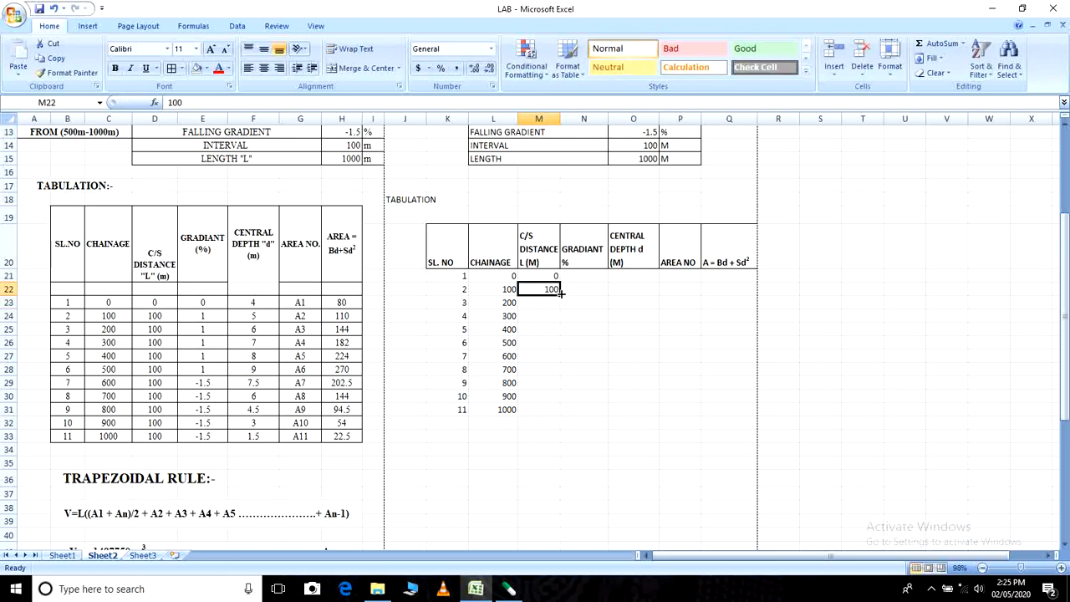
{"action": "left_click_drag", "start_coordinate": [561, 295], "coordinate": [562, 415]}
{"action": "left_click", "coordinate": [623, 392]}
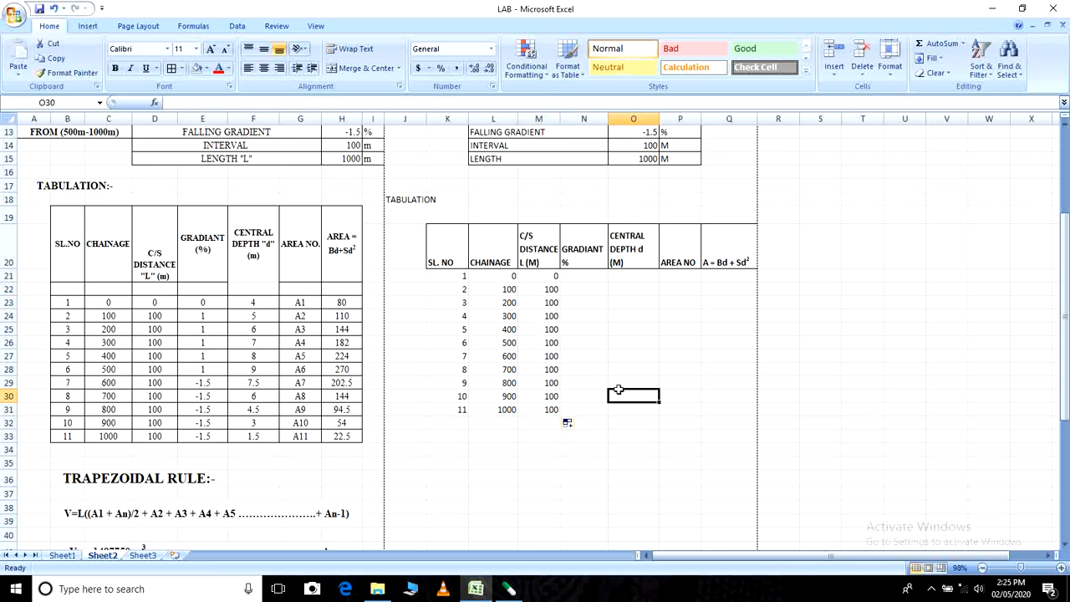
- Enter gradients 0 in N21 and 1 in N22, and copy the 1 down to N26
{"action": "left_click", "coordinate": [588, 275]}
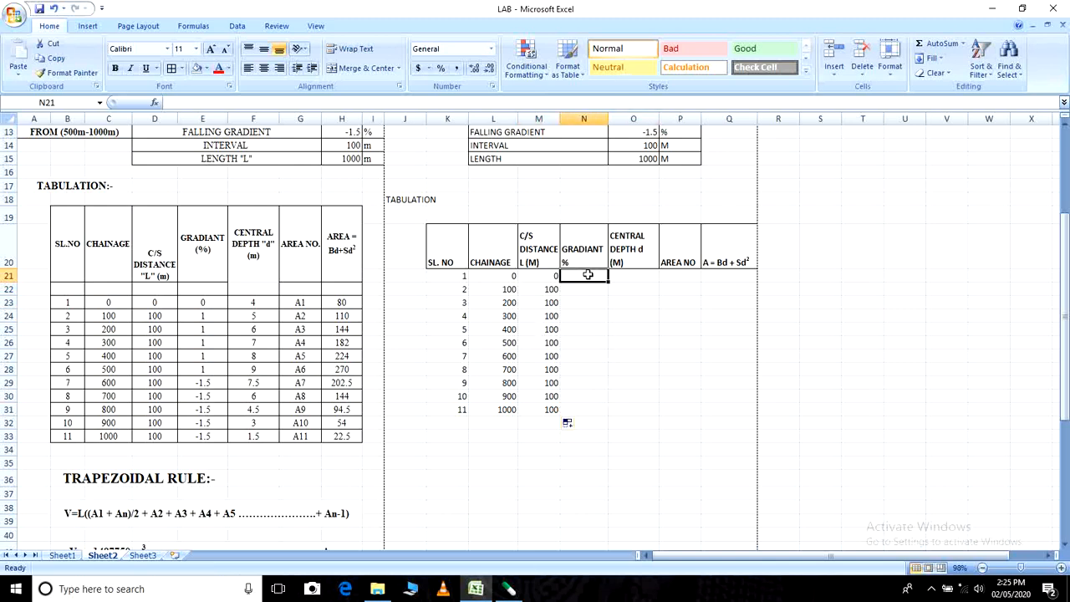
{"action": "type", "text": "0"}
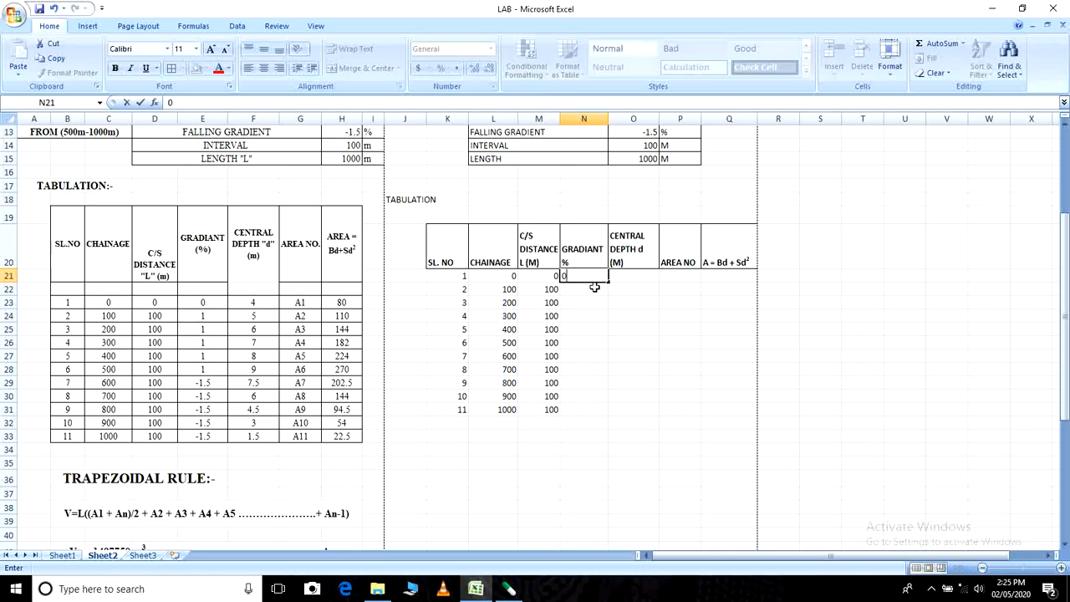
{"action": "left_click", "coordinate": [590, 288]}
{"action": "type", "text": "1"}
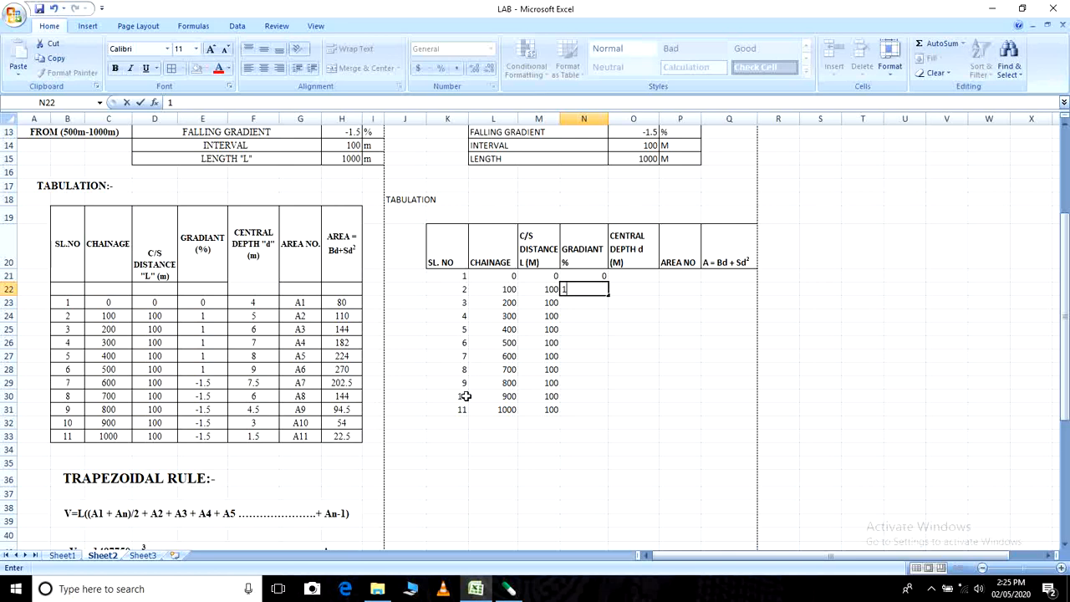
{"action": "left_click", "coordinate": [529, 341]}
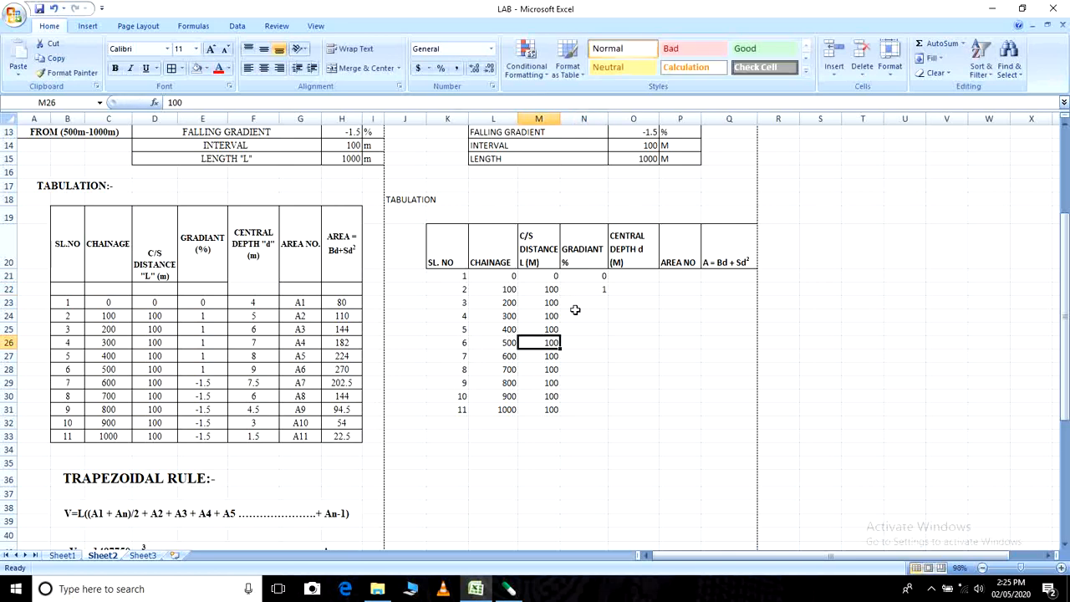
{"action": "left_click", "coordinate": [585, 289]}
{"action": "left_click_drag", "start_coordinate": [610, 293], "coordinate": [611, 345]}
- Enter -1.5 as the gradient for chainage 600 in N27
{"action": "left_click", "coordinate": [584, 356]}
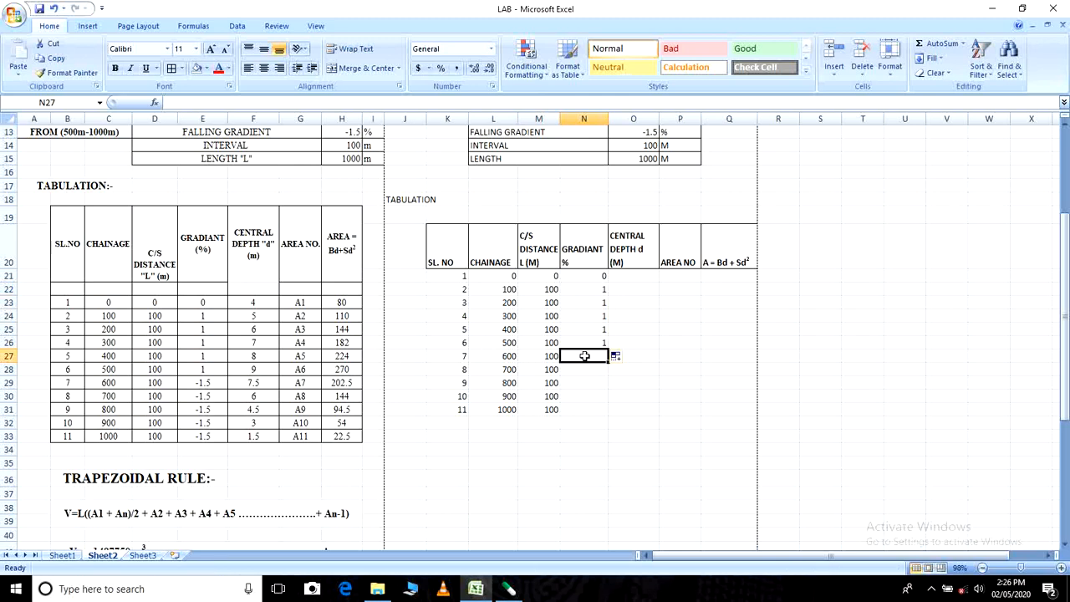
{"action": "type", "text": "-"}
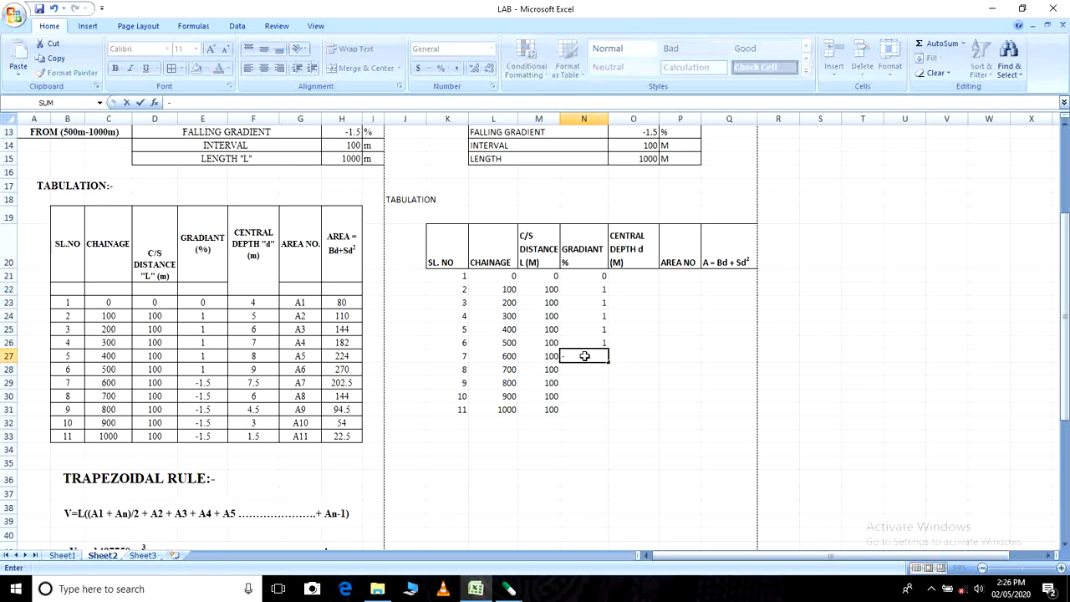
{"action": "key", "text": "BackSpace"}
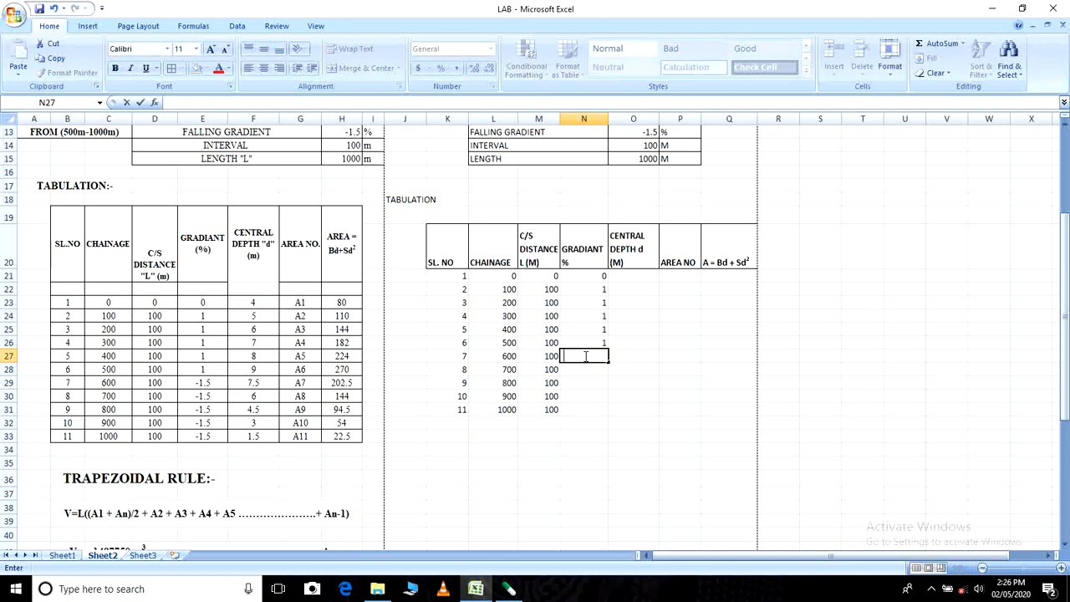
{"action": "type", "text": "-1.5"}
{"action": "left_click", "coordinate": [637, 397]}
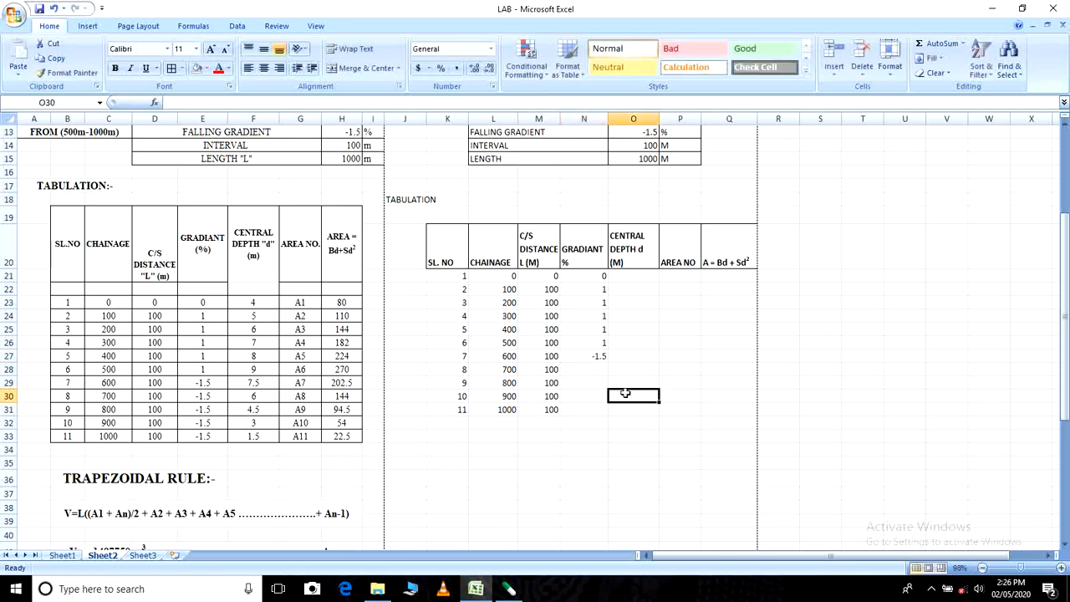
- Clear and re-enter the falling gradient -1.5 in N27, and copy it down to N31
{"action": "left_click", "coordinate": [588, 357]}
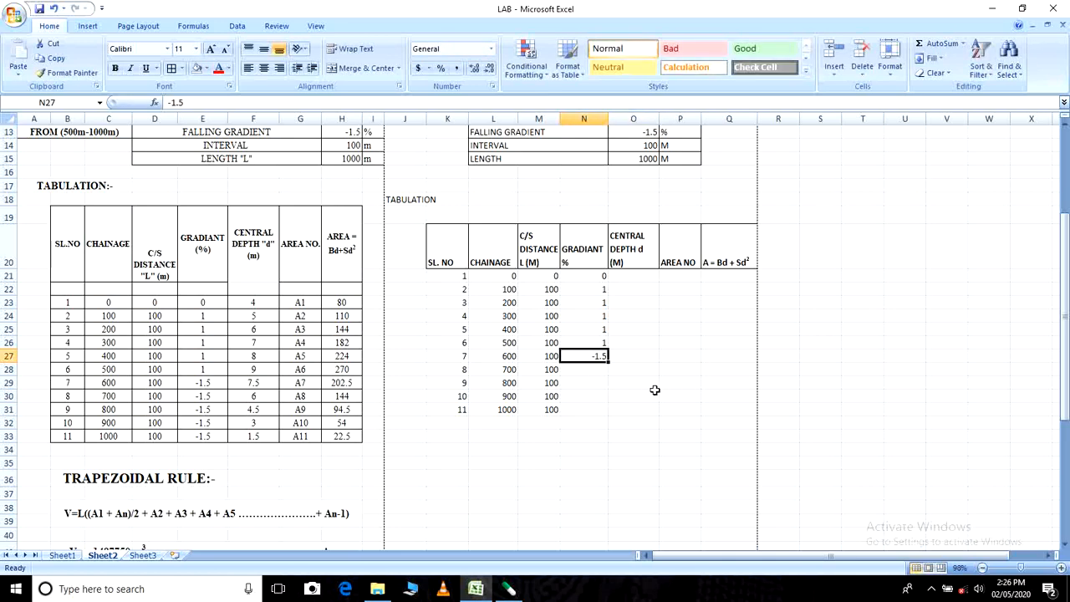
{"action": "key", "text": "Delete"}
{"action": "type", "text": "-"}
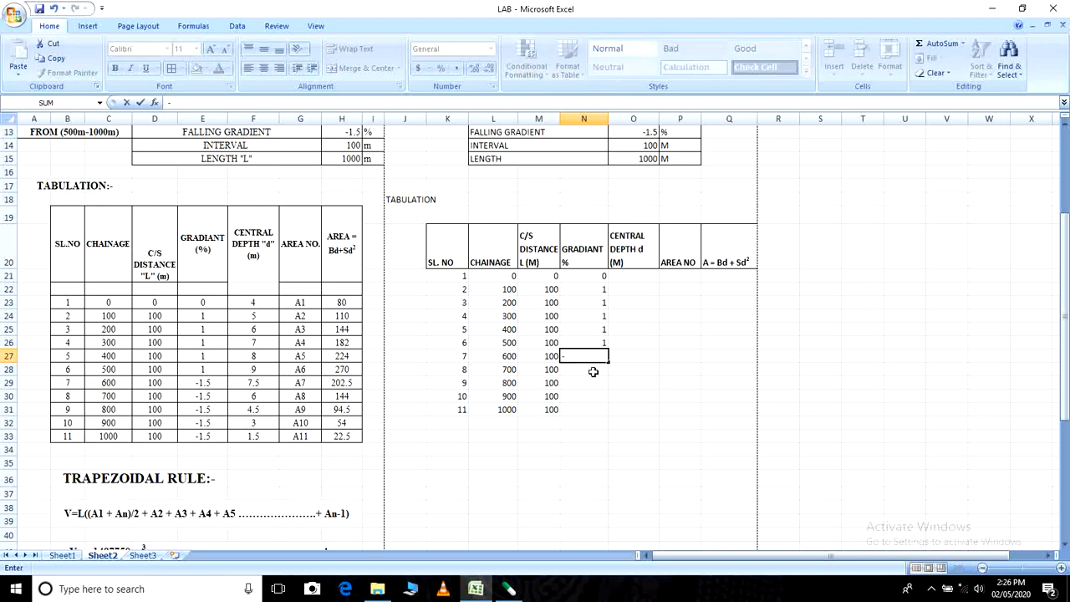
{"action": "type", "text": "1.5"}
{"action": "key", "text": "Return"}
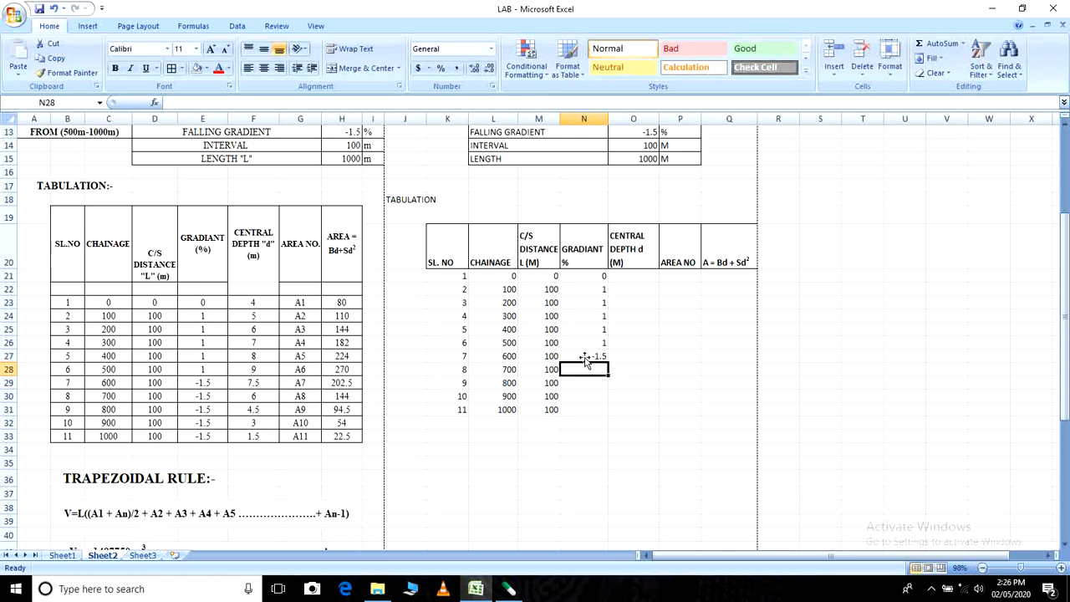
{"action": "left_click", "coordinate": [585, 359]}
{"action": "left_click_drag", "start_coordinate": [608, 361], "coordinate": [613, 415]}
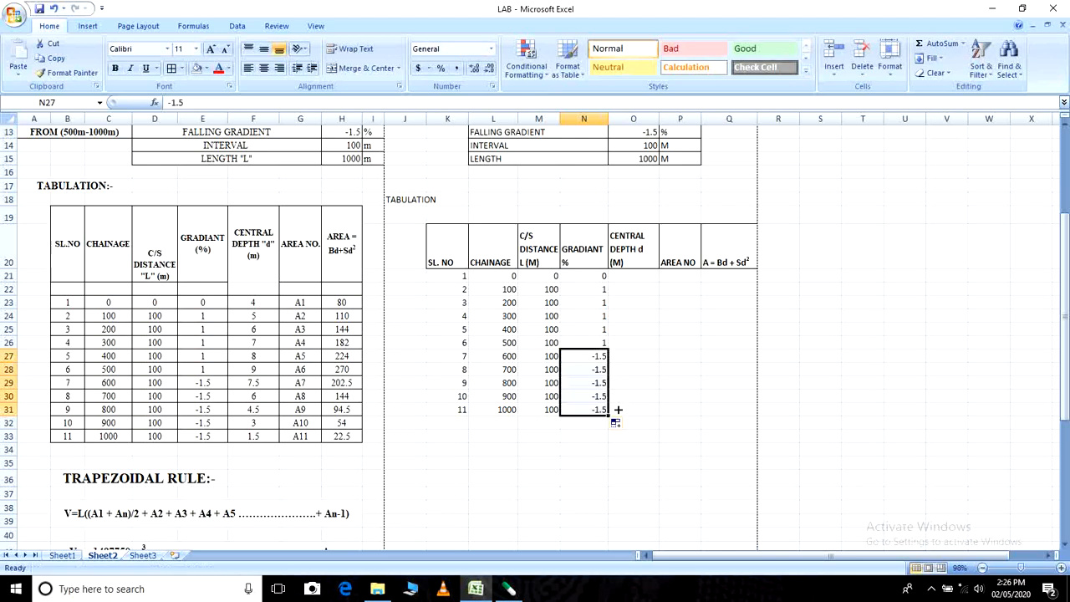
{"action": "left_click", "coordinate": [652, 399]}
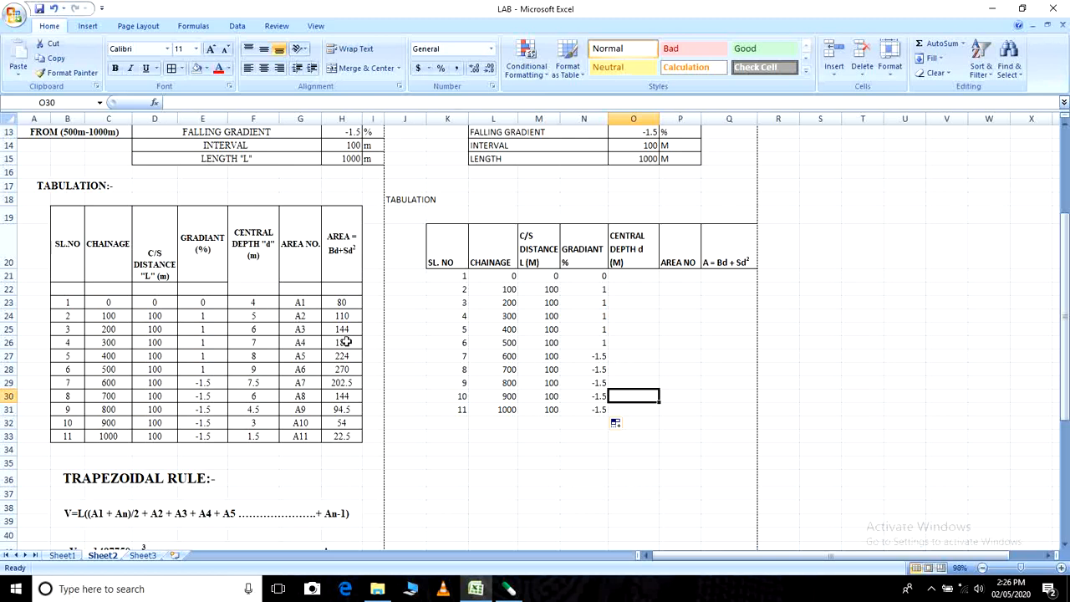
- Enter 5 as the central depth for chainage 0 in O21 and reselect that cell
{"action": "scroll", "coordinate": [369, 380], "scroll_direction": "up", "scroll_amount": 2}
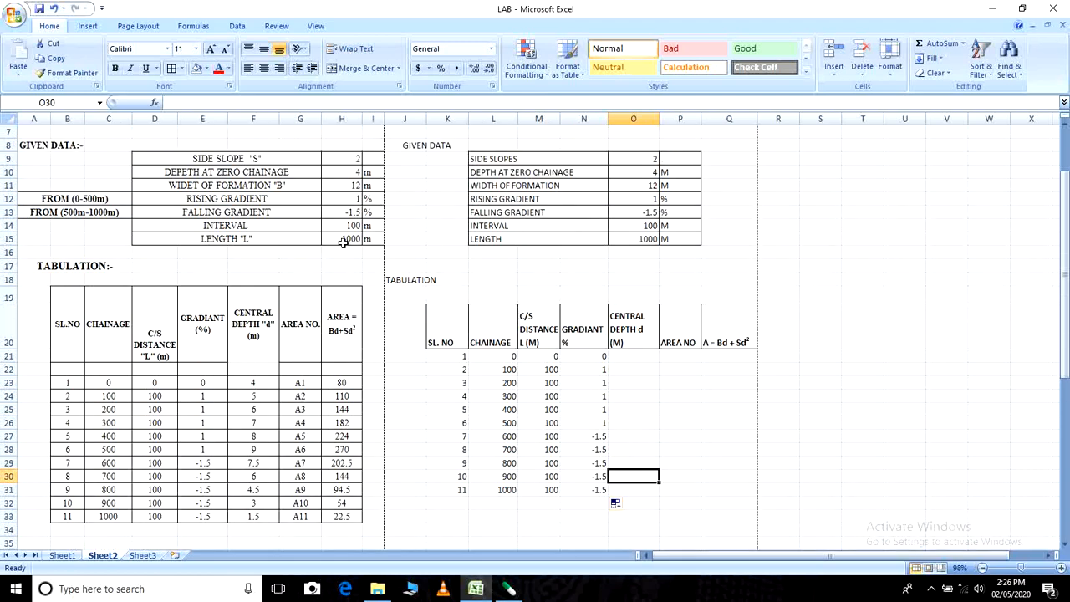
{"action": "scroll", "coordinate": [466, 422], "scroll_direction": "down", "scroll_amount": 1}
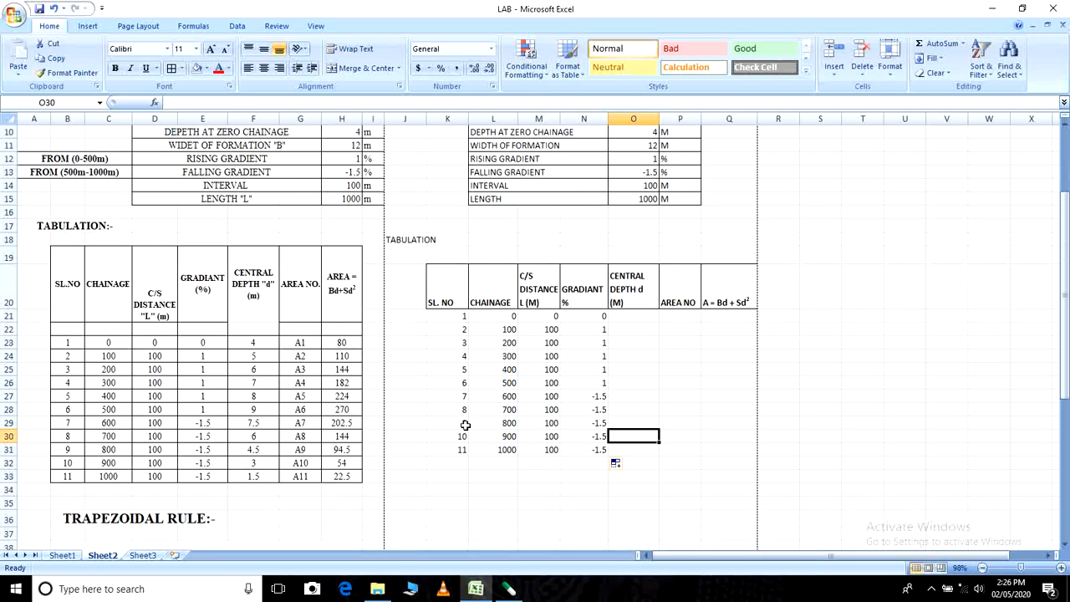
{"action": "left_click", "coordinate": [639, 317]}
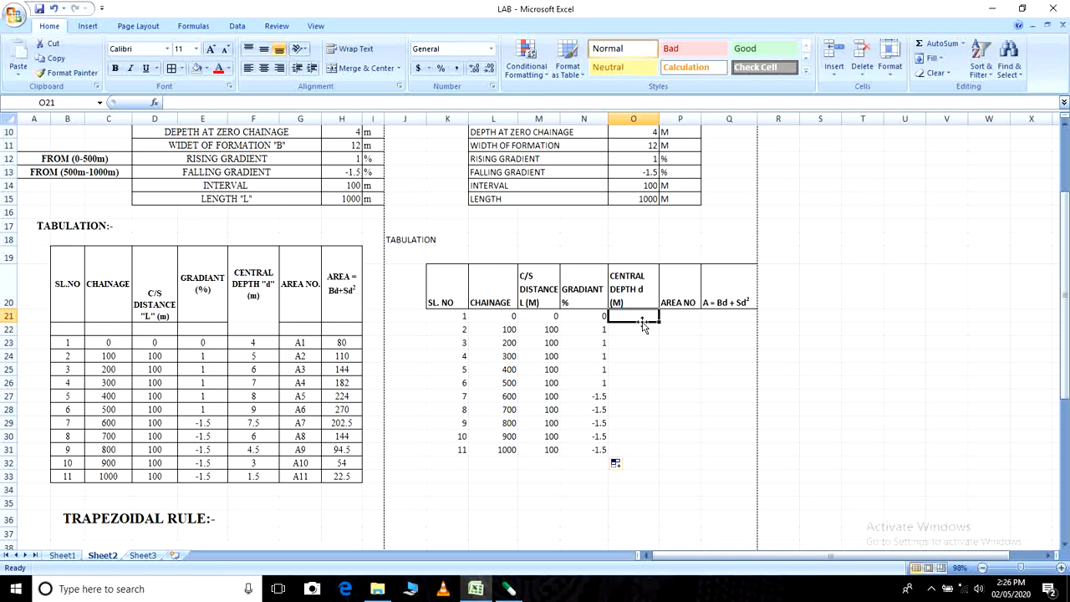
{"action": "type", "text": "5"}
{"action": "left_click", "coordinate": [639, 380]}
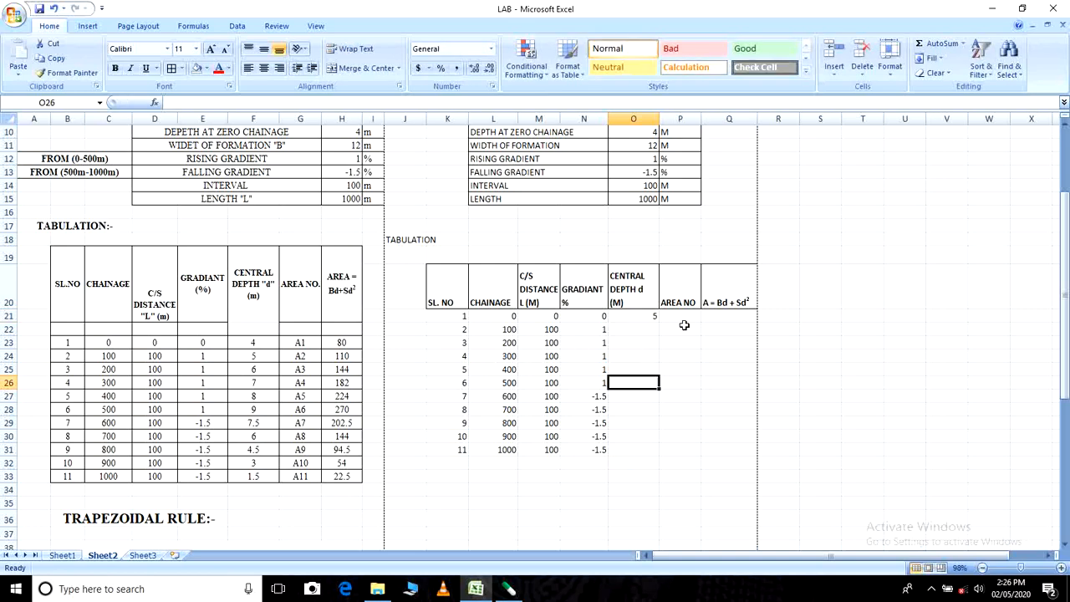
{"action": "left_click", "coordinate": [644, 316]}
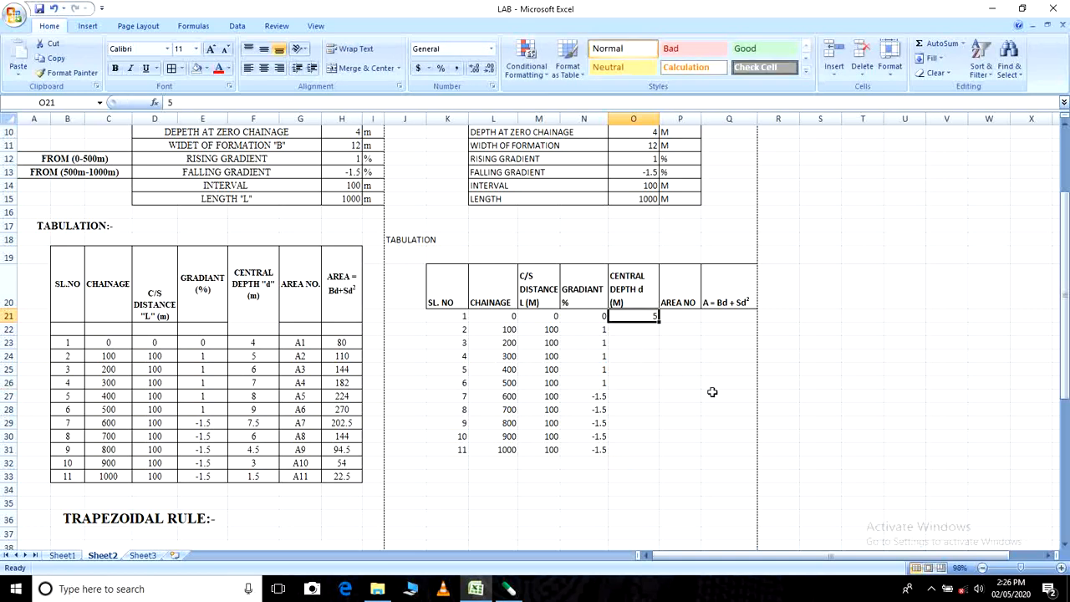
- Replace the central depth in O21 with 4 and enter 5 for chainage 100 in O22
{"action": "type", "text": "4"}
{"action": "key", "text": "Return"}
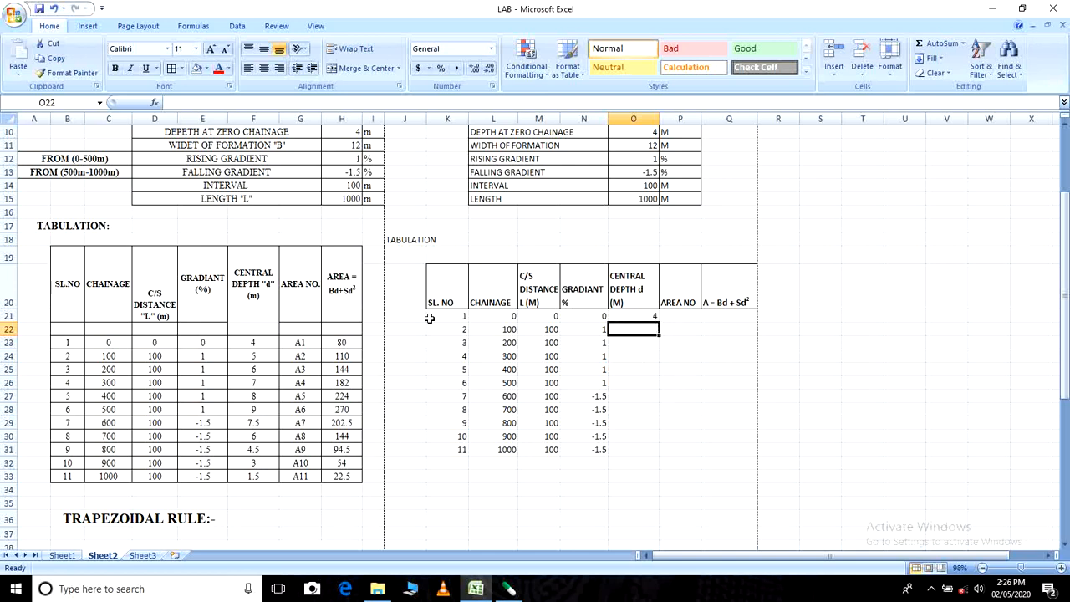
{"action": "left_click", "coordinate": [259, 343]}
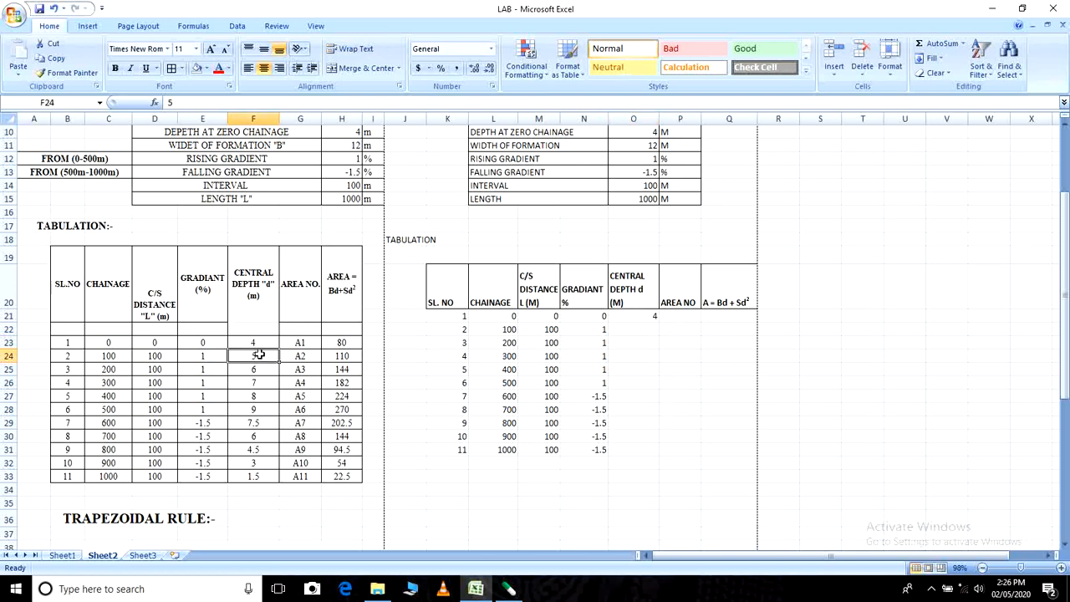
{"action": "left_click", "coordinate": [635, 329]}
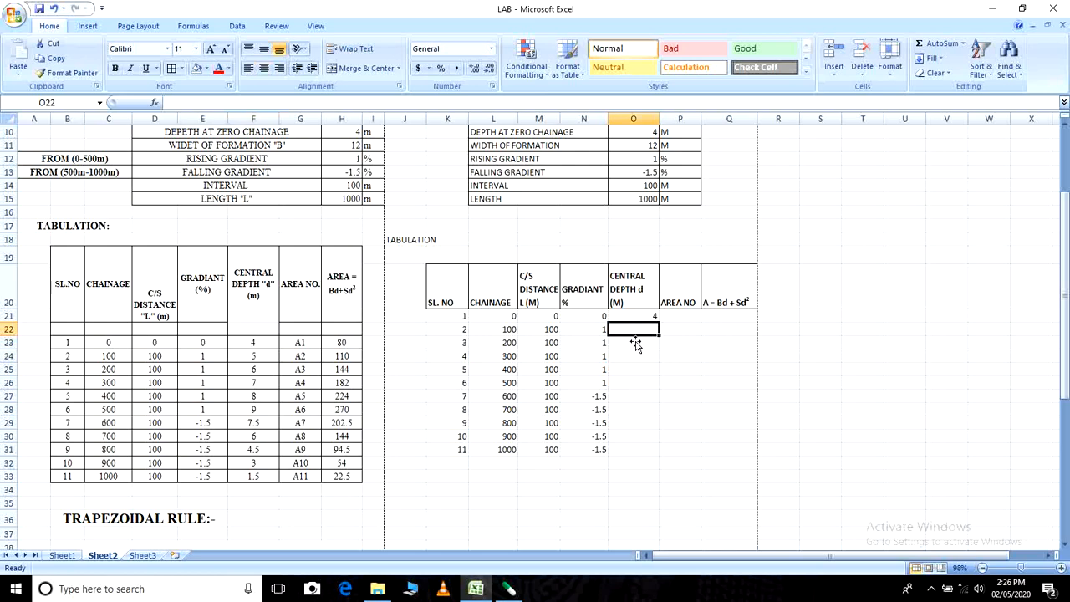
{"action": "type", "text": "5"}
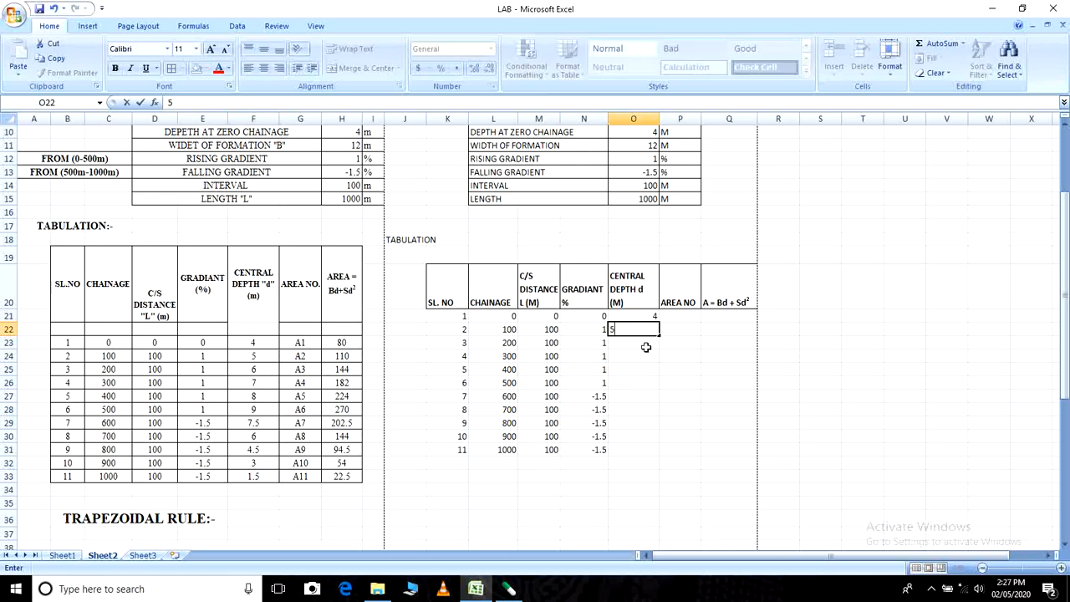
{"action": "key", "text": "Return"}
- Extend the central depth series from O21:O22 down to chainage 500 in O26, and select O27
{"action": "left_click_drag", "start_coordinate": [649, 315], "coordinate": [658, 385]}
{"action": "left_click", "coordinate": [645, 449]}
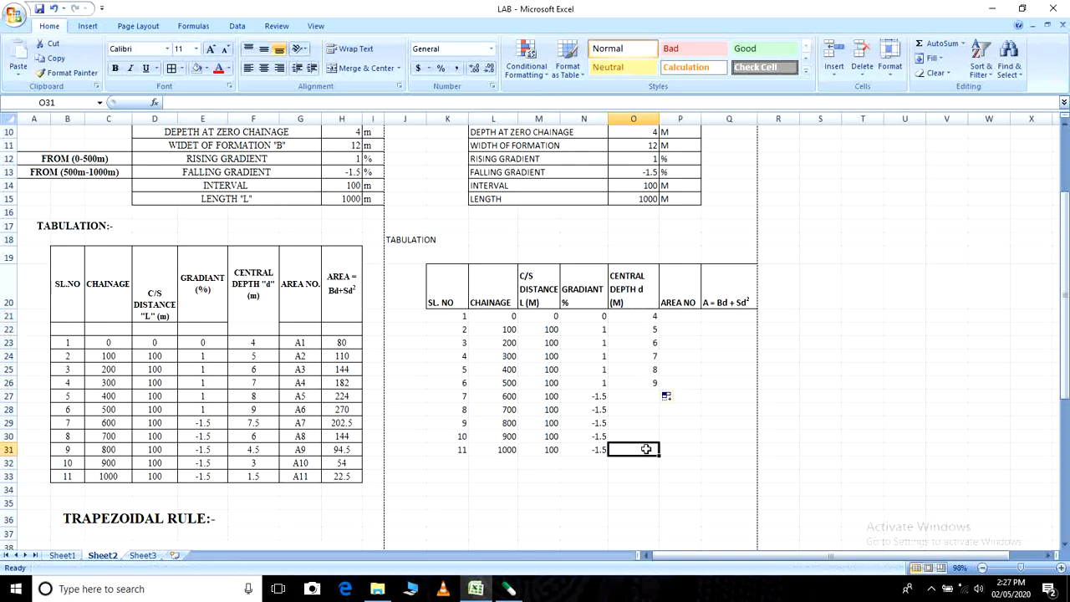
{"action": "left_click", "coordinate": [646, 396]}
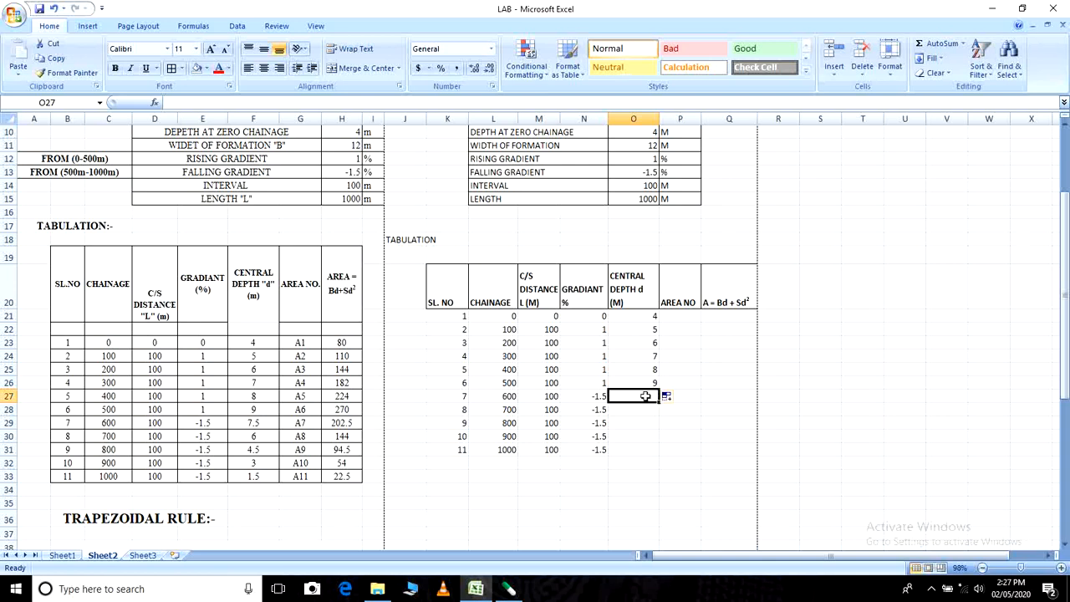
- Enter central depths of 7.5 in O27, 6 in O28 and 4.5 in O29 for chainages 600 to 800
{"action": "type", "text": "7"}
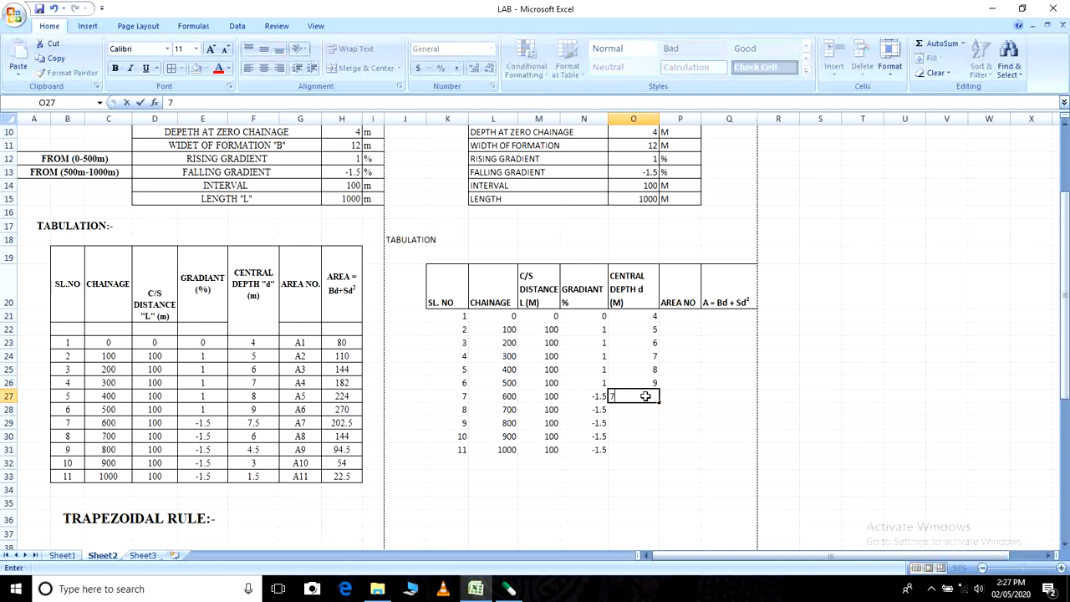
{"action": "type", "text": ".5"}
{"action": "left_click", "coordinate": [654, 460]}
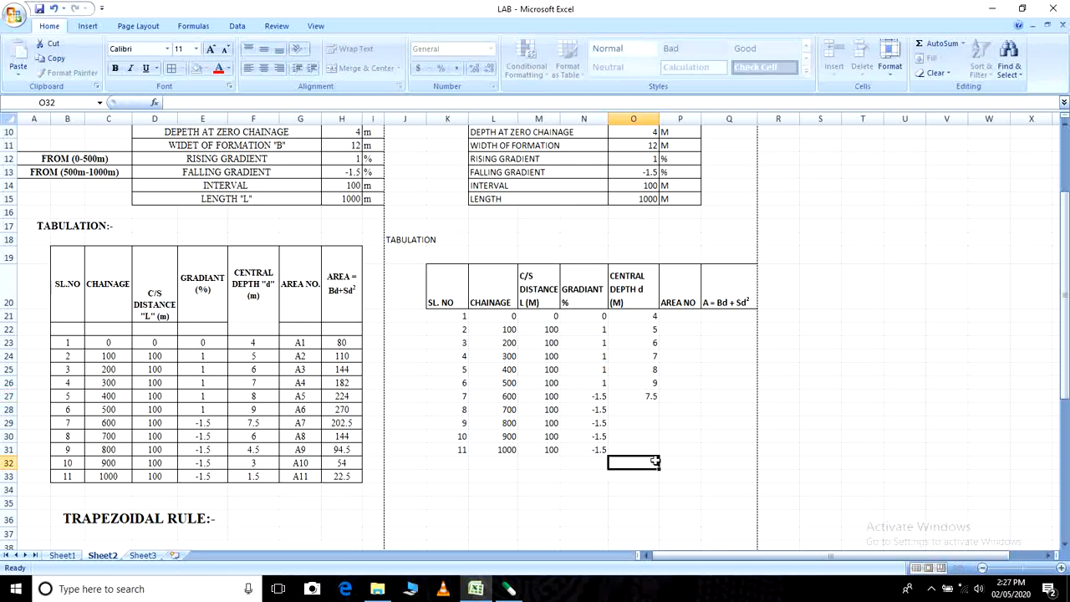
{"action": "left_click", "coordinate": [638, 408]}
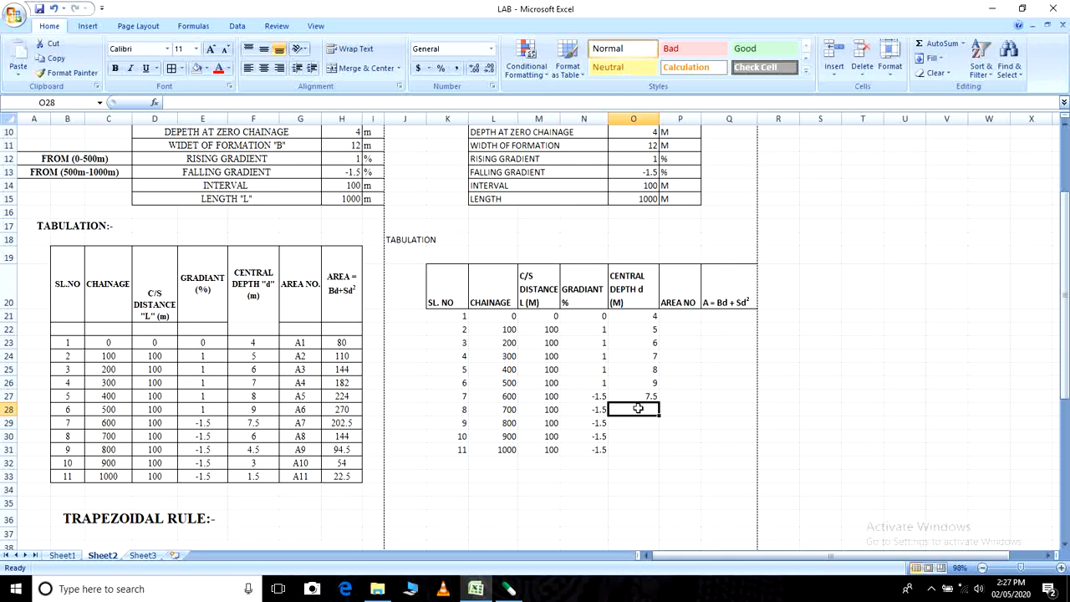
{"action": "type", "text": "6"}
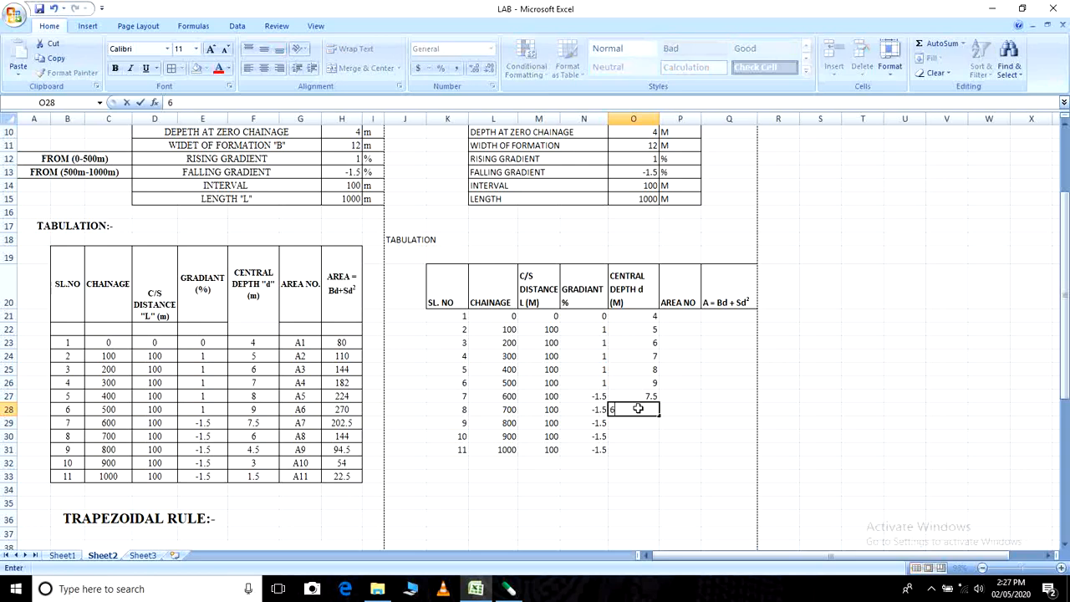
{"action": "left_click", "coordinate": [651, 420]}
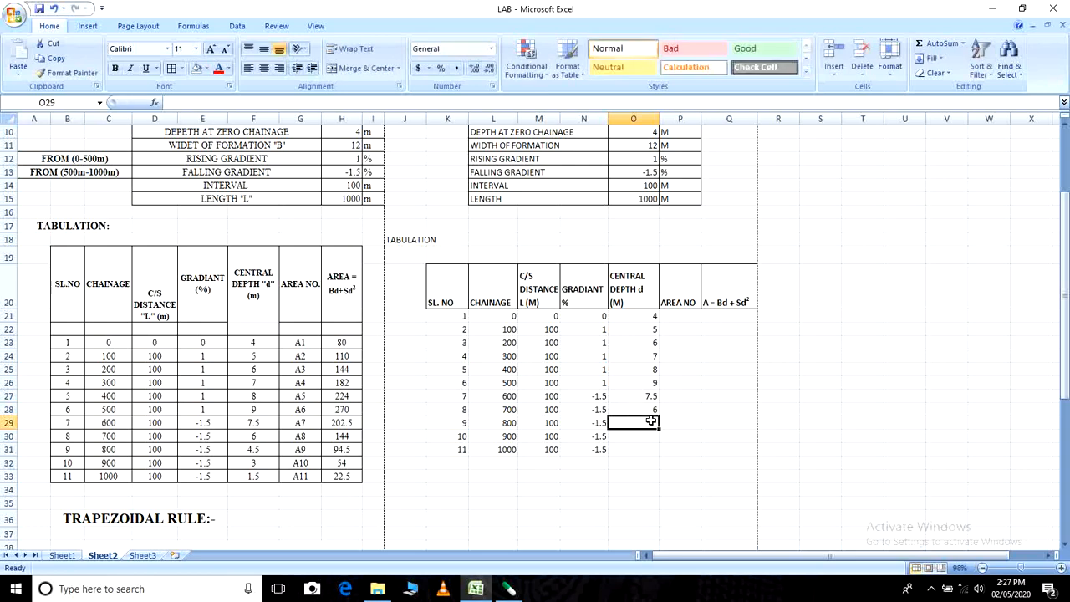
{"action": "type", "text": "4"}
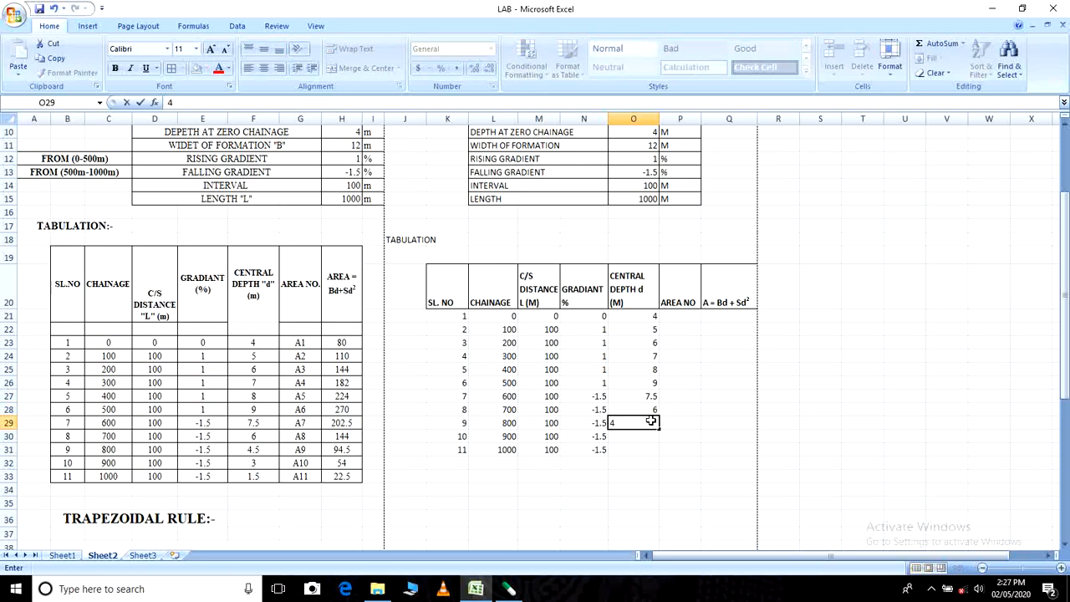
{"action": "type", "text": ".5"}
- Check the example's central depths, and enter 3 in O30 and 1.5 in O31 for chainages 900 and 1000
{"action": "left_click", "coordinate": [252, 441]}
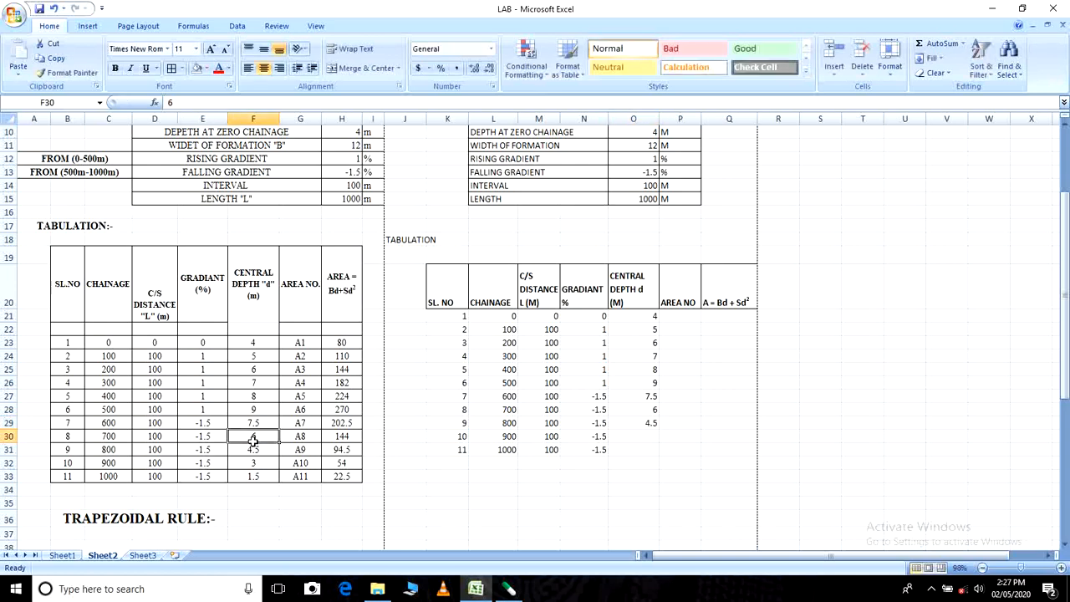
{"action": "left_click", "coordinate": [254, 450]}
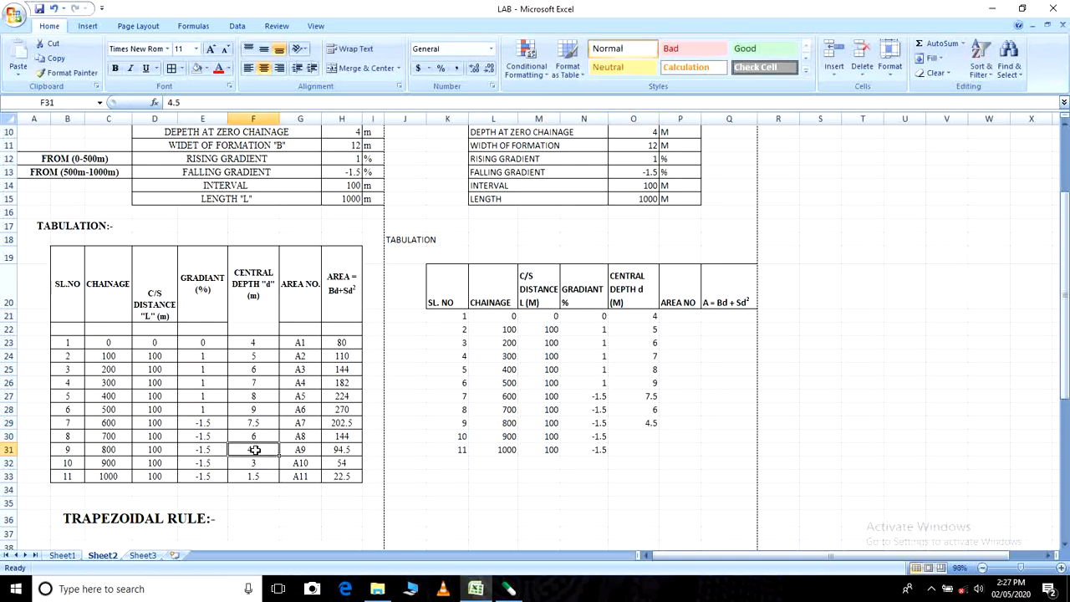
{"action": "left_click", "coordinate": [644, 436]}
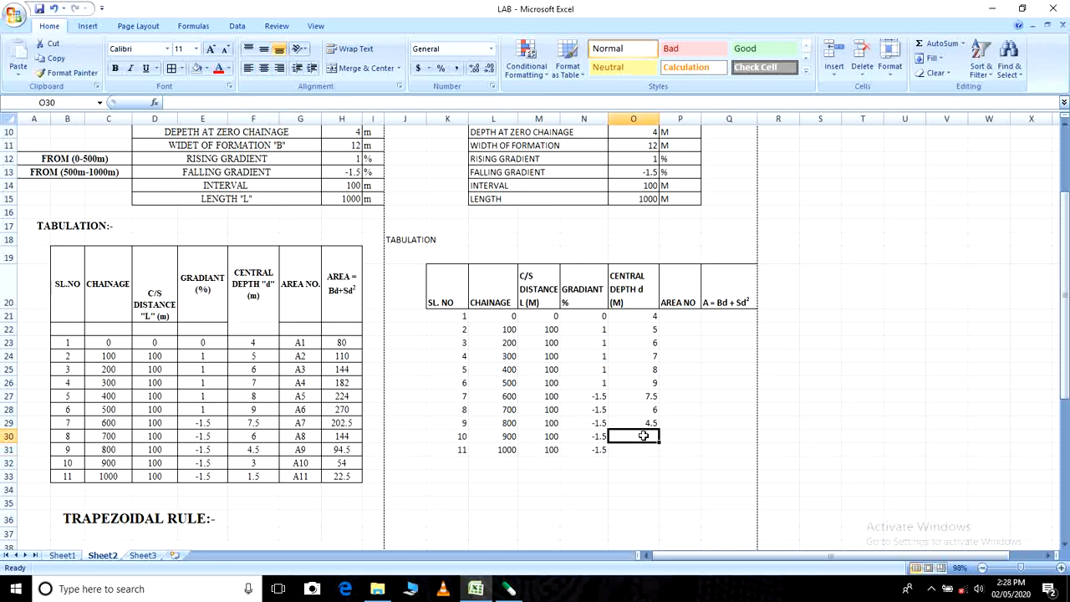
{"action": "type", "text": "3"}
{"action": "left_click", "coordinate": [637, 449]}
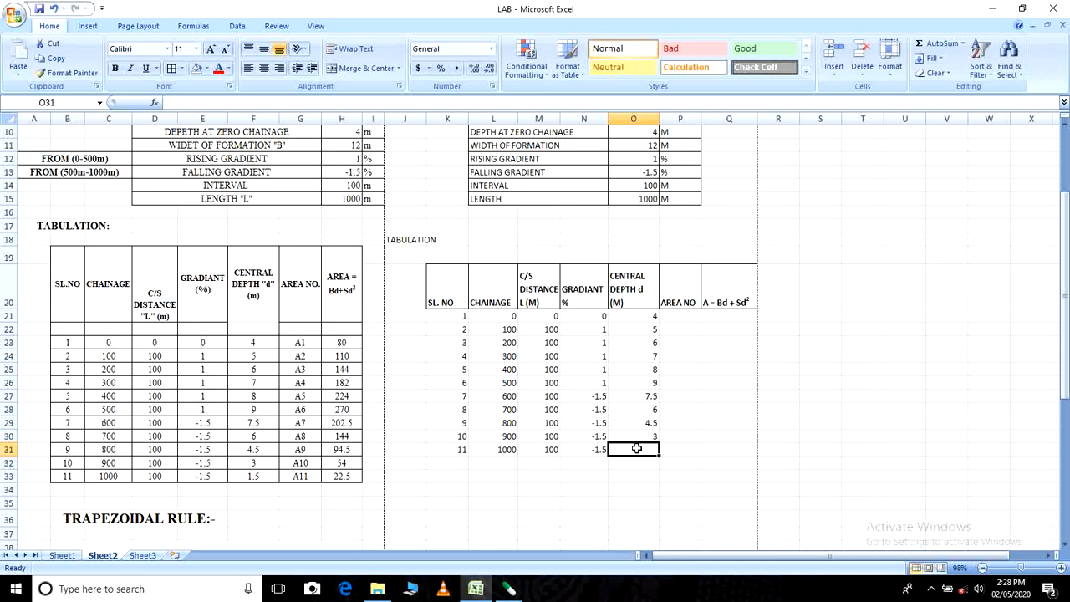
{"action": "type", "text": "1.5"}
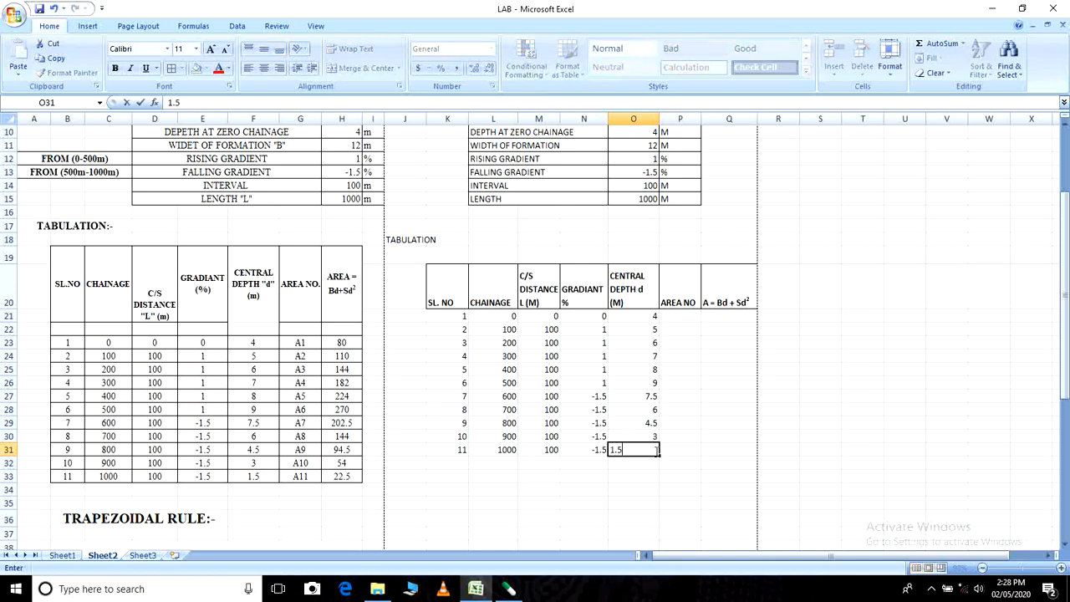
{"action": "left_click", "coordinate": [692, 436]}
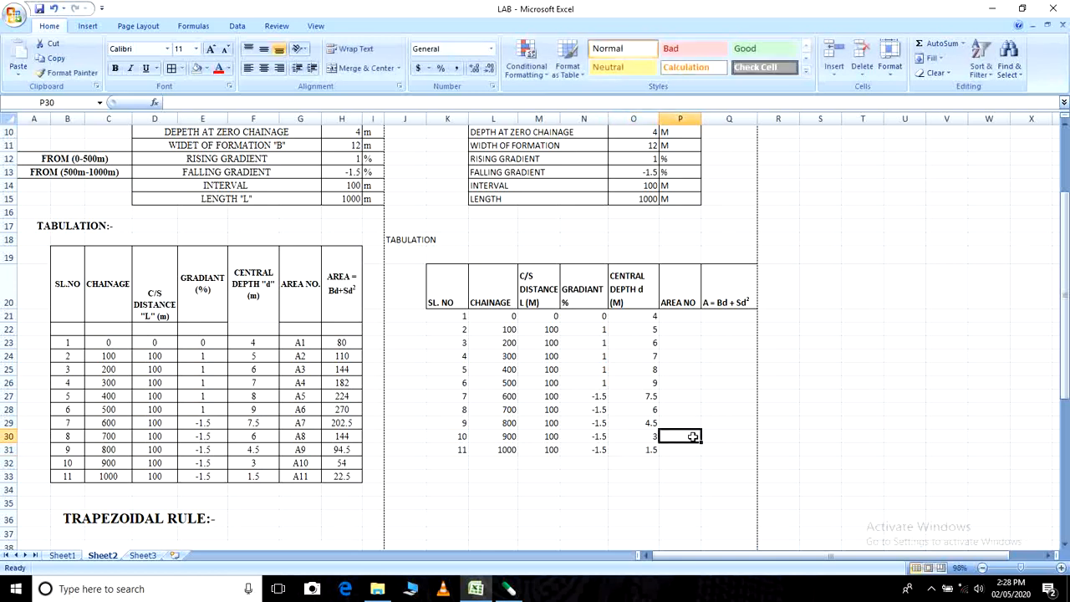
- Enter the area numbers A1 in P21 and A2 in P22
{"action": "left_click", "coordinate": [677, 316]}
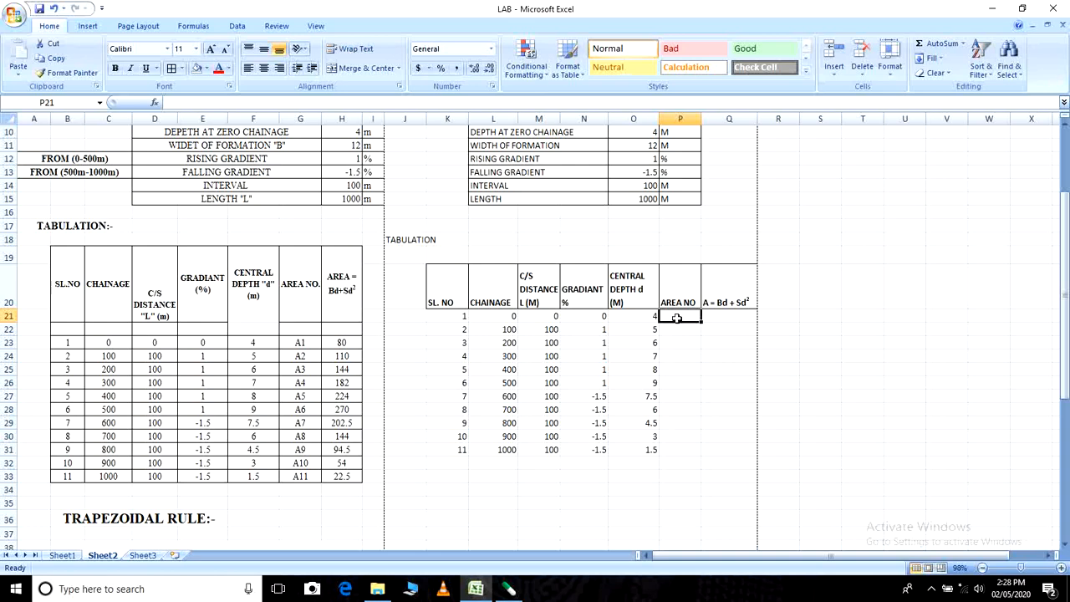
{"action": "type", "text": "A1"}
{"action": "key", "text": "Return"}
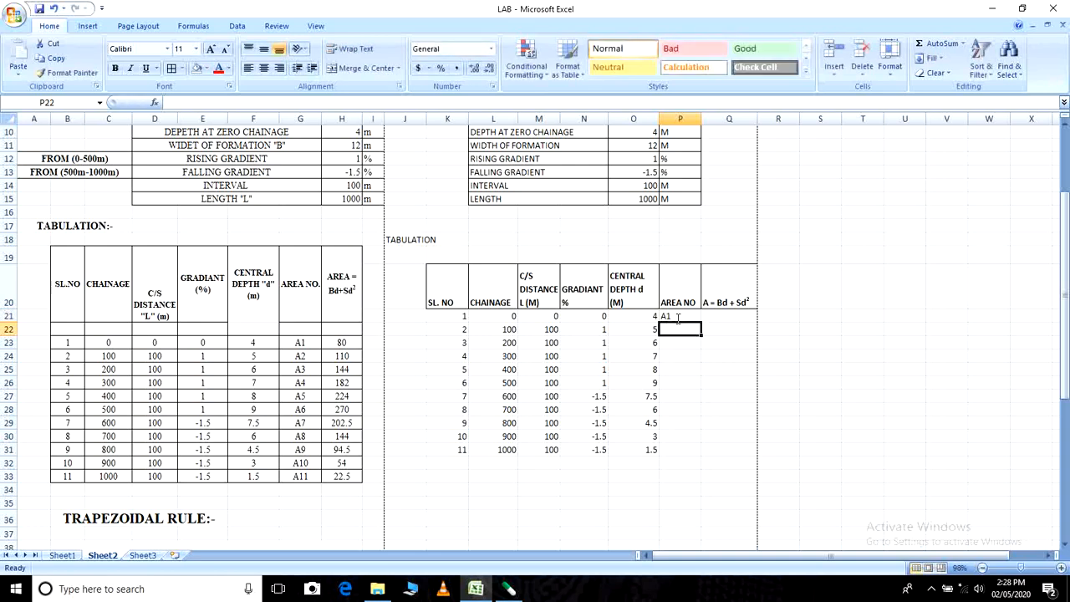
{"action": "type", "text": "A2"}
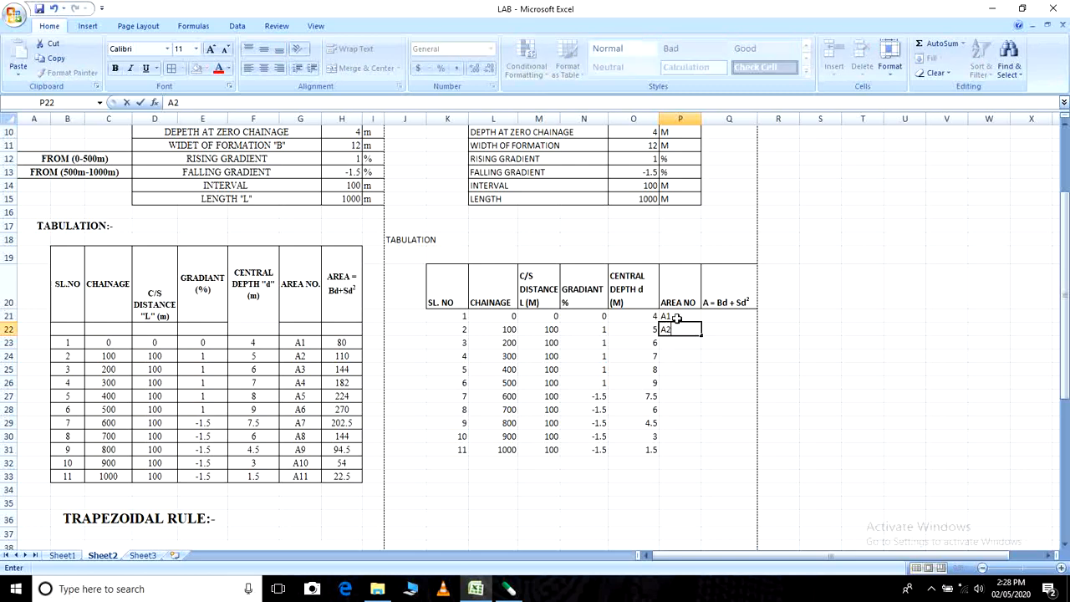
{"action": "left_click", "coordinate": [721, 359]}
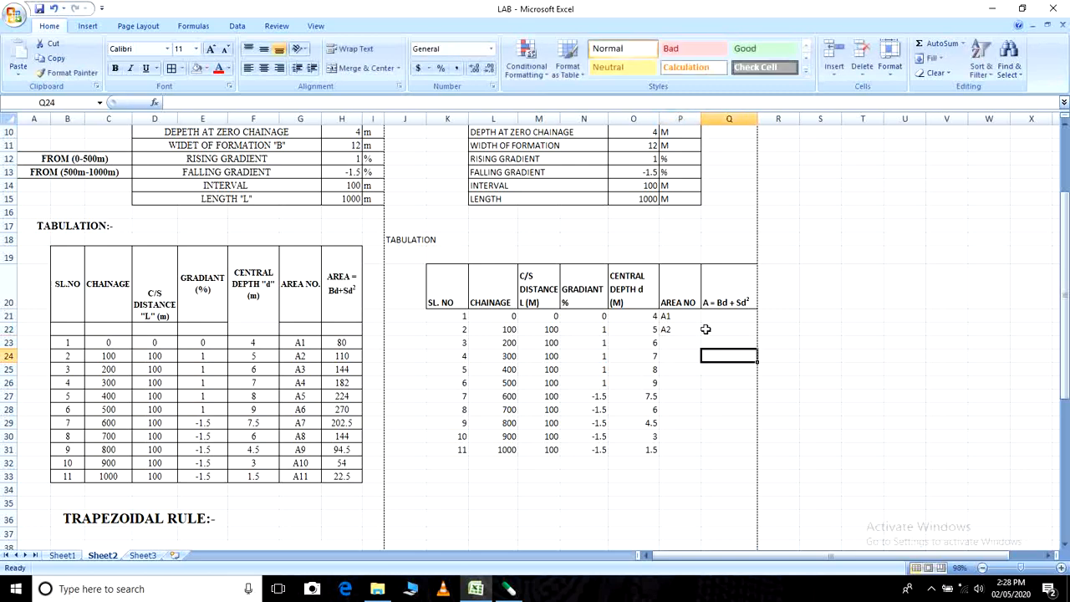
- Extend the area number series from P21:P22 down to A11 in P31
{"action": "left_click", "coordinate": [686, 318]}
{"action": "left_click_drag", "start_coordinate": [686, 317], "coordinate": [703, 452]}
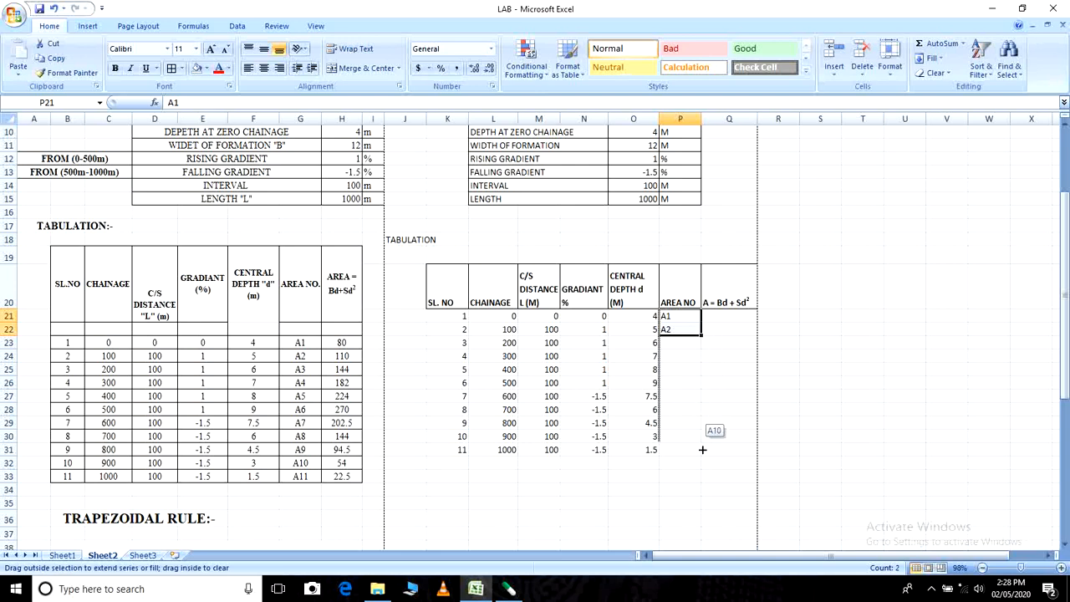
{"action": "left_click", "coordinate": [688, 475]}
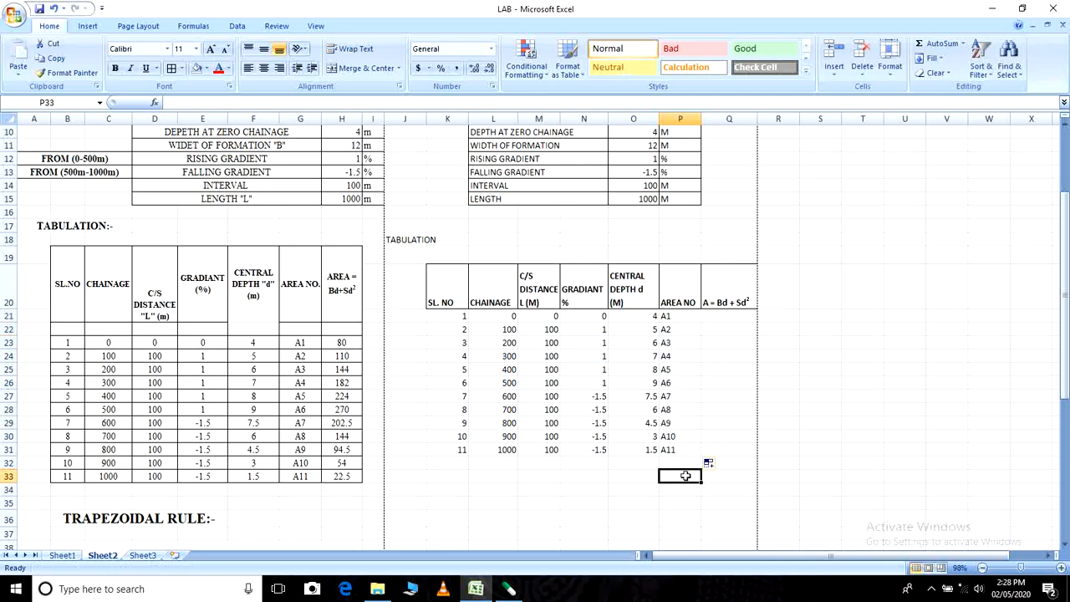
- Begin the area formula in Q21 with the width of formation times the central depth, =(O11*O21)
{"action": "left_click", "coordinate": [716, 318]}
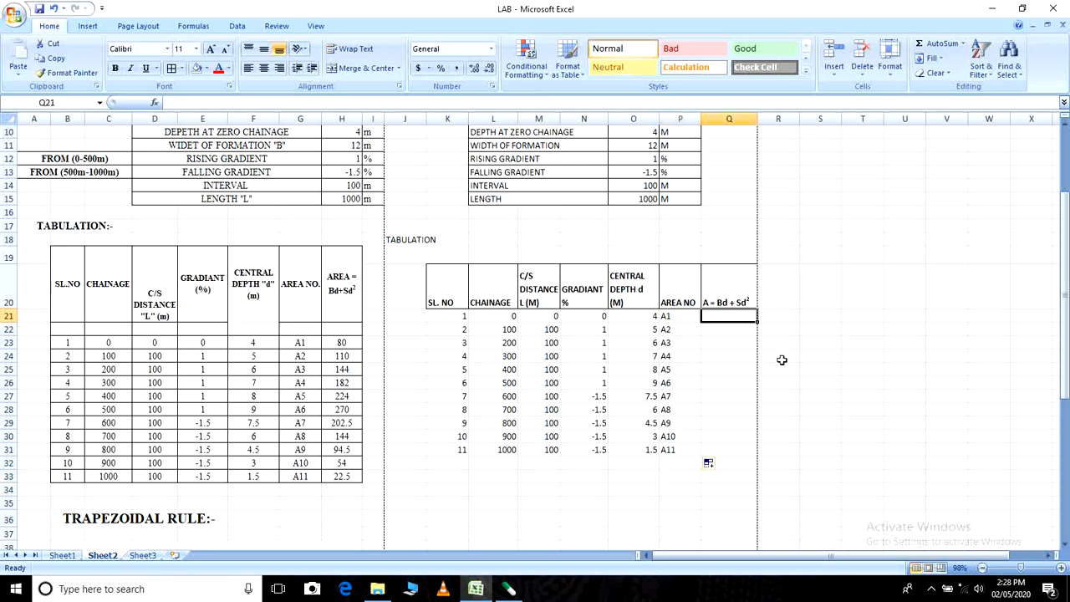
{"action": "type", "text": "="}
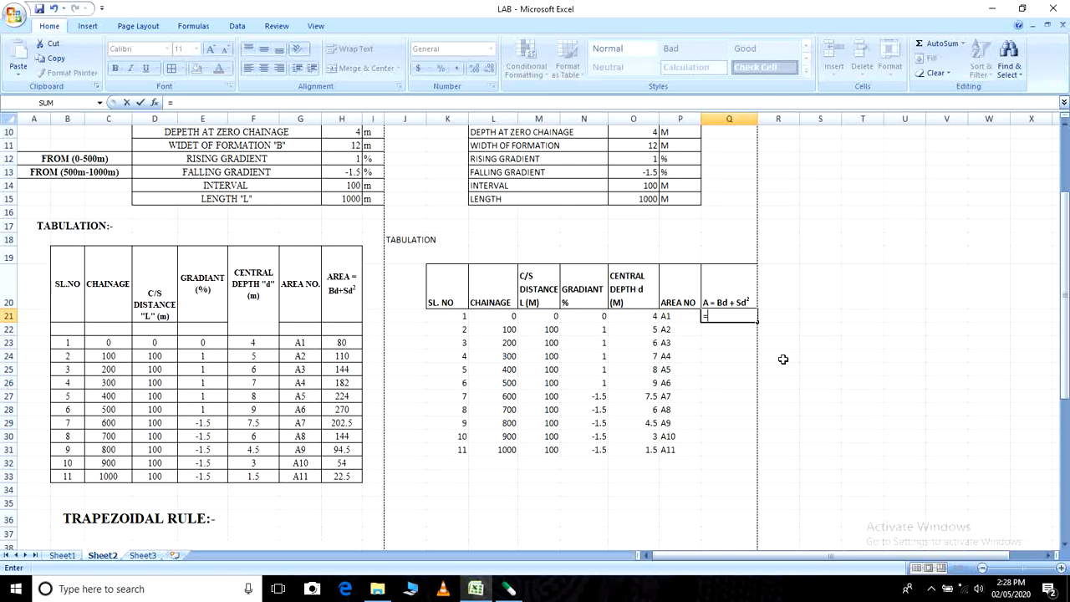
{"action": "type", "text": "("}
{"action": "scroll", "coordinate": [725, 385], "scroll_direction": "up", "scroll_amount": 1}
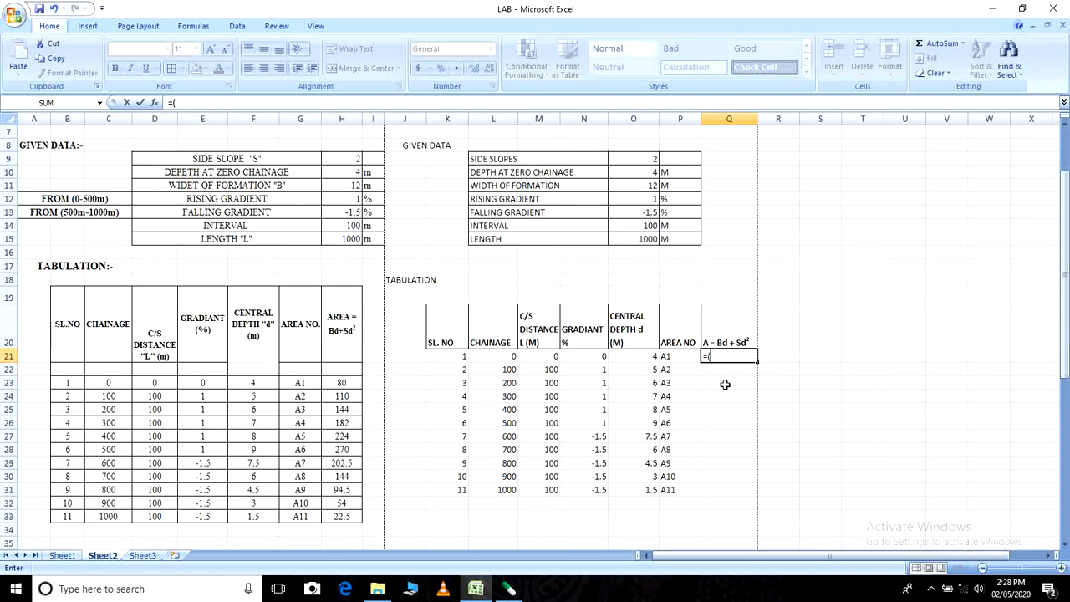
{"action": "scroll", "coordinate": [725, 385], "scroll_direction": "up", "scroll_amount": 2}
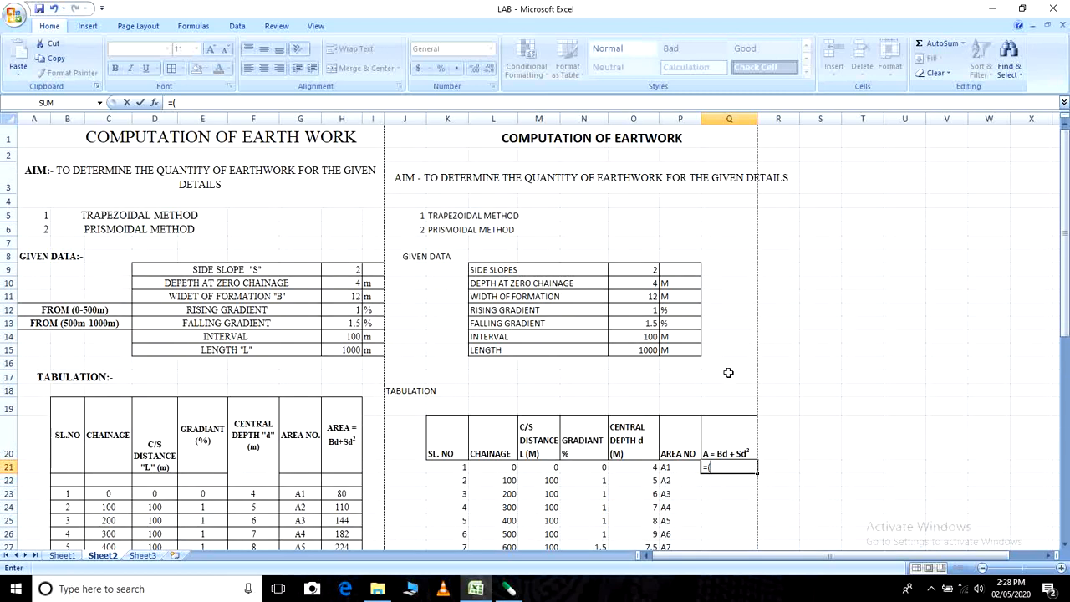
{"action": "left_click", "coordinate": [650, 297]}
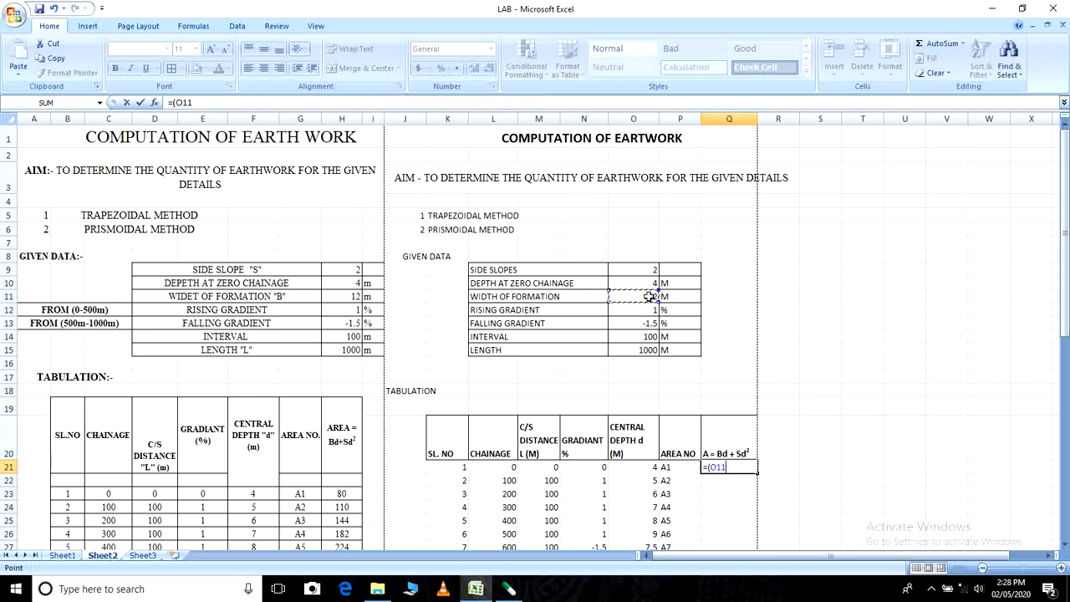
{"action": "type", "text": "*"}
{"action": "scroll", "coordinate": [760, 382], "scroll_direction": "down", "scroll_amount": 1}
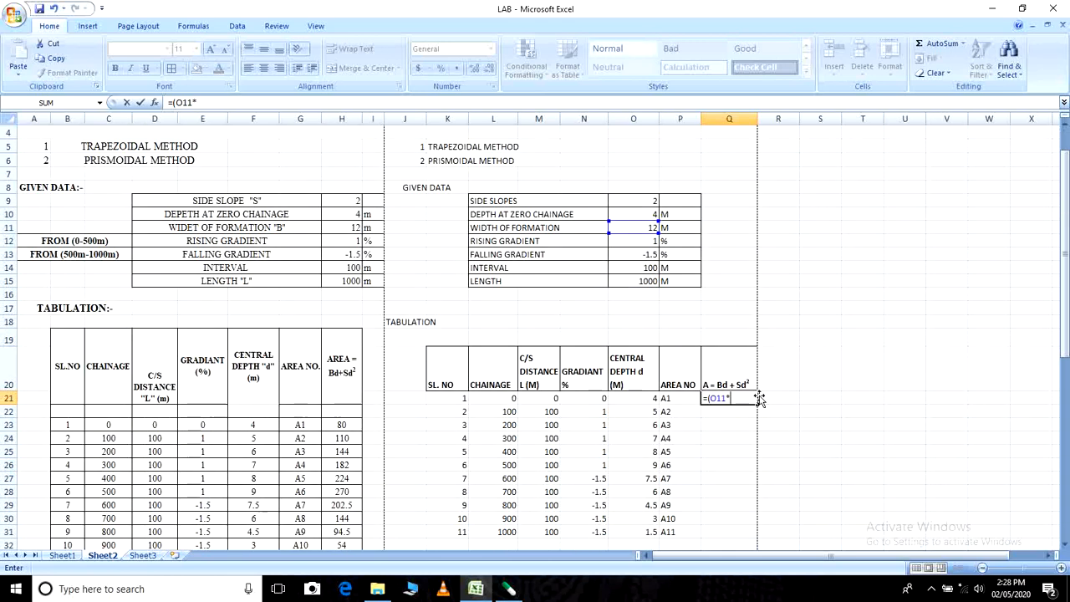
{"action": "left_click", "coordinate": [636, 400]}
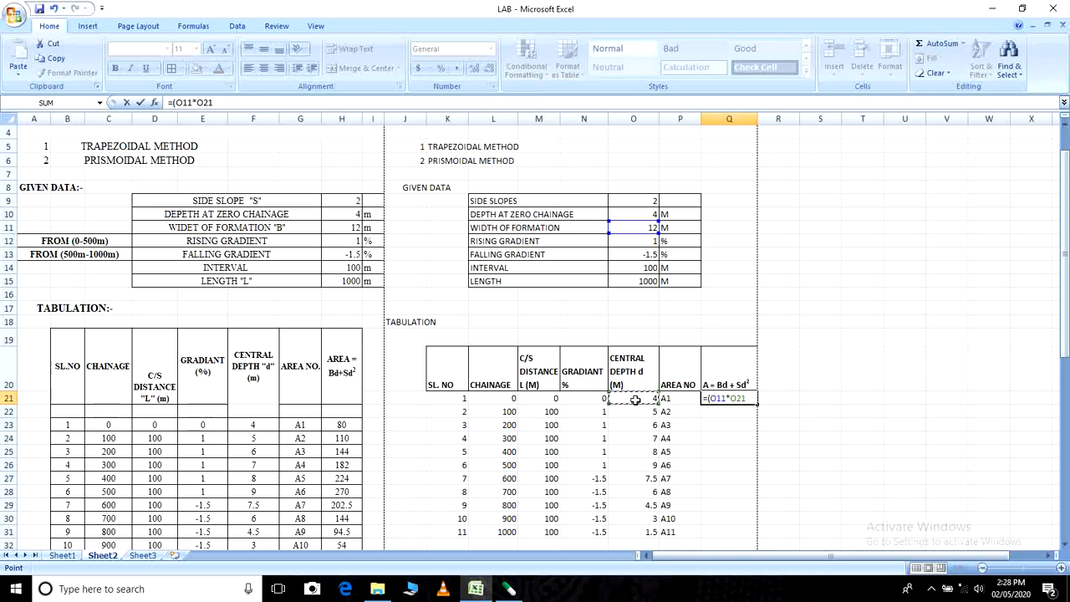
{"action": "type", "text": ")+("}
- Complete the Q21 area formula by adding side slope times squared central depth, +(O9*O21^2)
{"action": "left_click", "coordinate": [644, 202]}
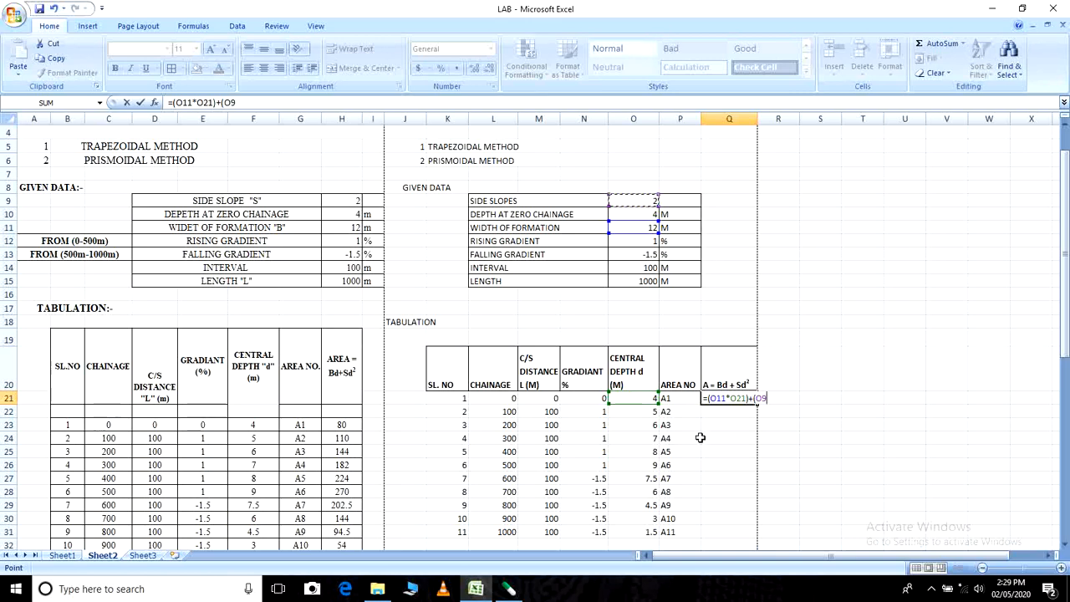
{"action": "type", "text": "*"}
{"action": "left_click", "coordinate": [639, 399]}
{"action": "type", "text": "^2"}
{"action": "key", "text": "Return"}
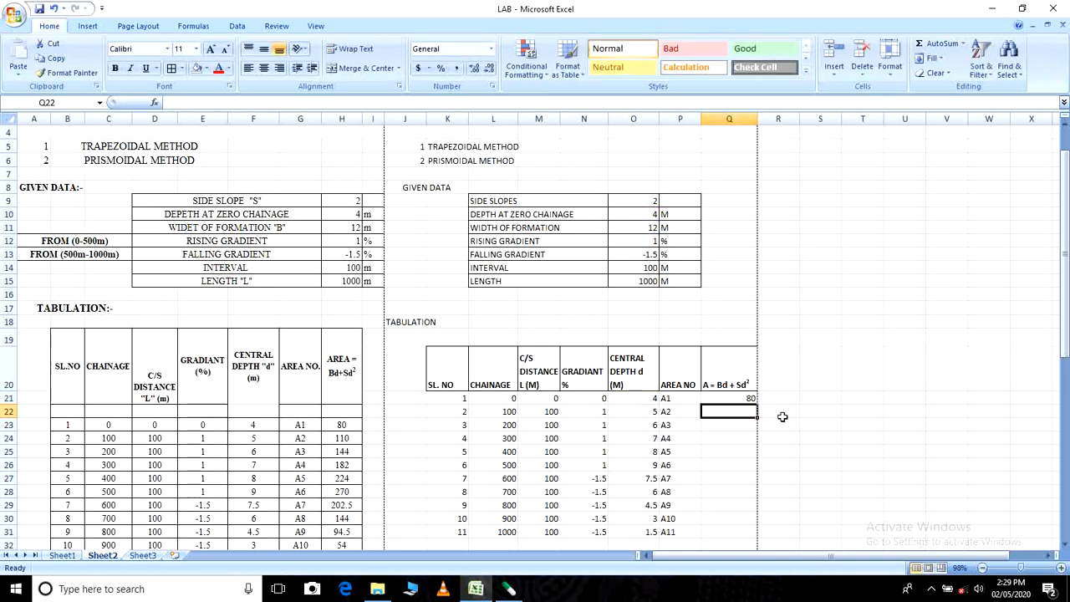
- Compare the area in Q21 with the area formula of the example table's first row in H23
{"action": "left_click", "coordinate": [733, 400]}
{"action": "left_click", "coordinate": [354, 426]}
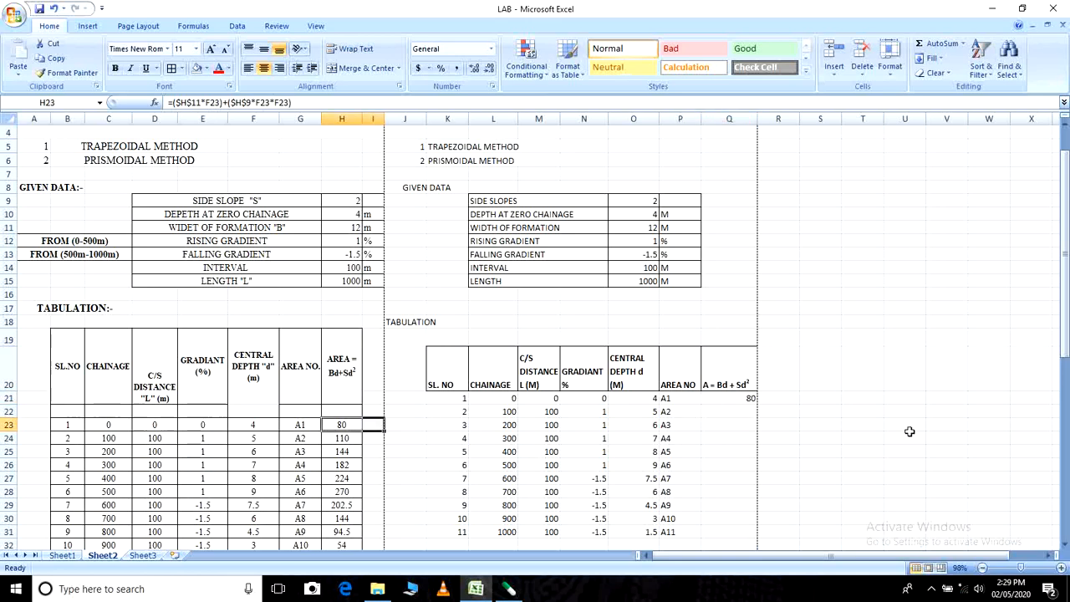
{"action": "left_click", "coordinate": [861, 444]}
{"action": "scroll", "coordinate": [838, 399], "scroll_direction": "down", "scroll_amount": 3}
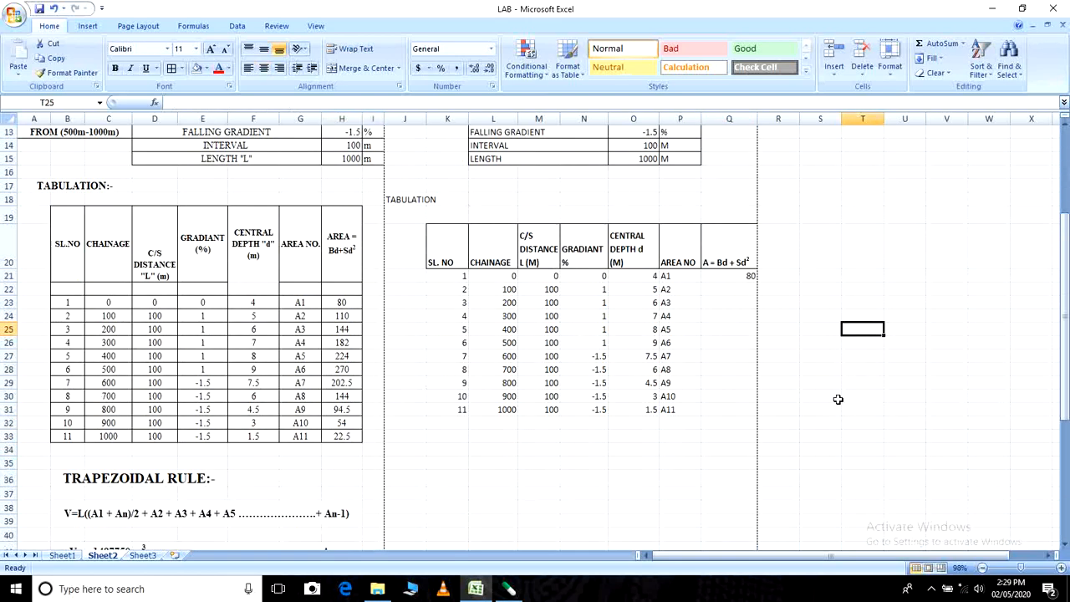
- Try to copy the area formula from Q21 down to Q31, and undo the fill
{"action": "left_click", "coordinate": [745, 278]}
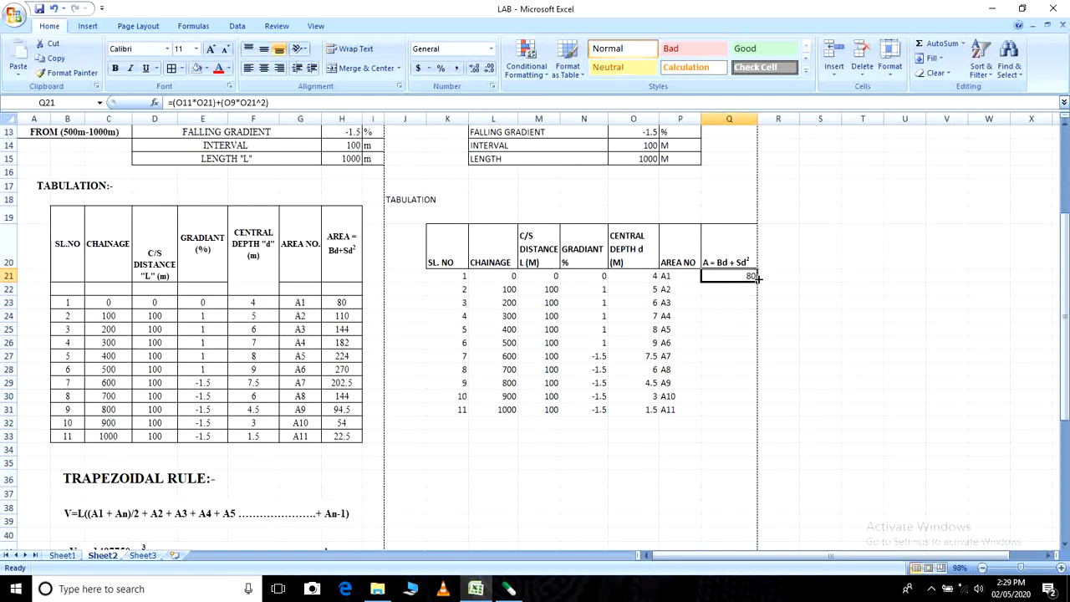
{"action": "left_click_drag", "start_coordinate": [758, 278], "coordinate": [757, 413]}
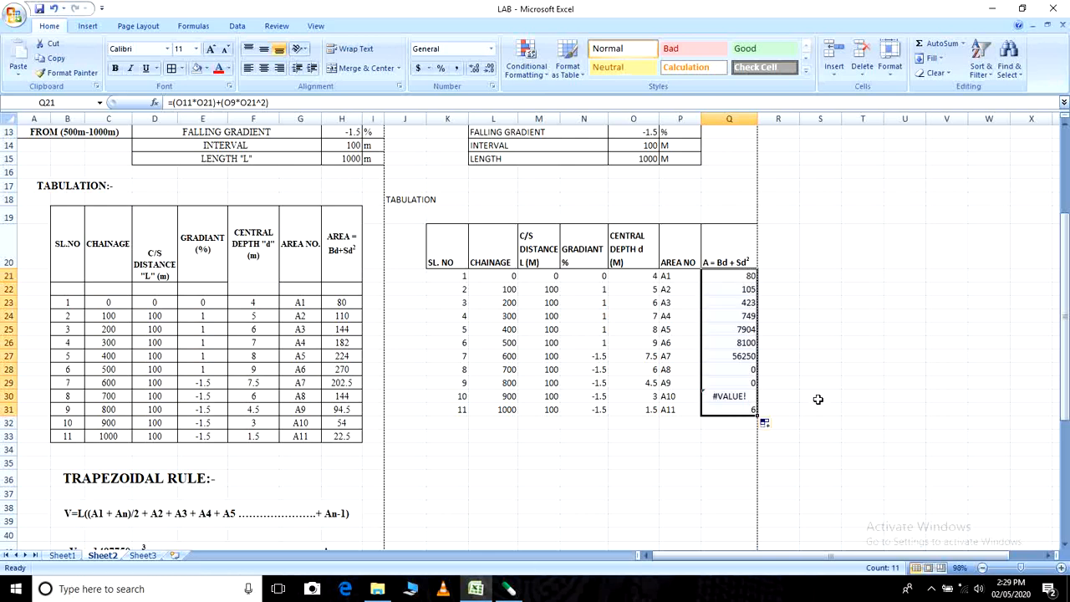
{"action": "key", "text": "ctrl+z"}
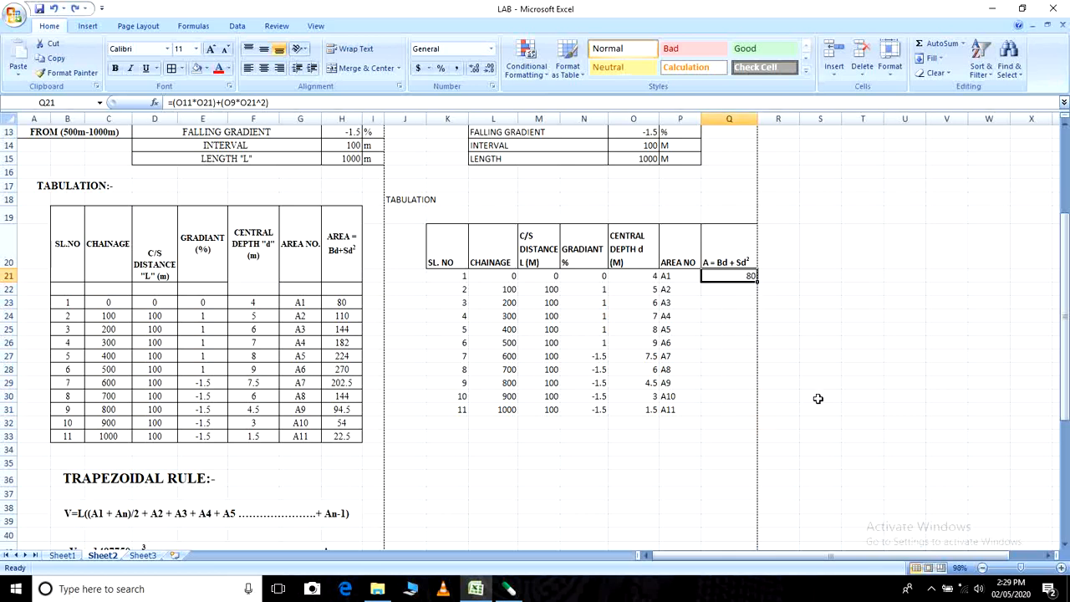
{"action": "left_click", "coordinate": [818, 399]}
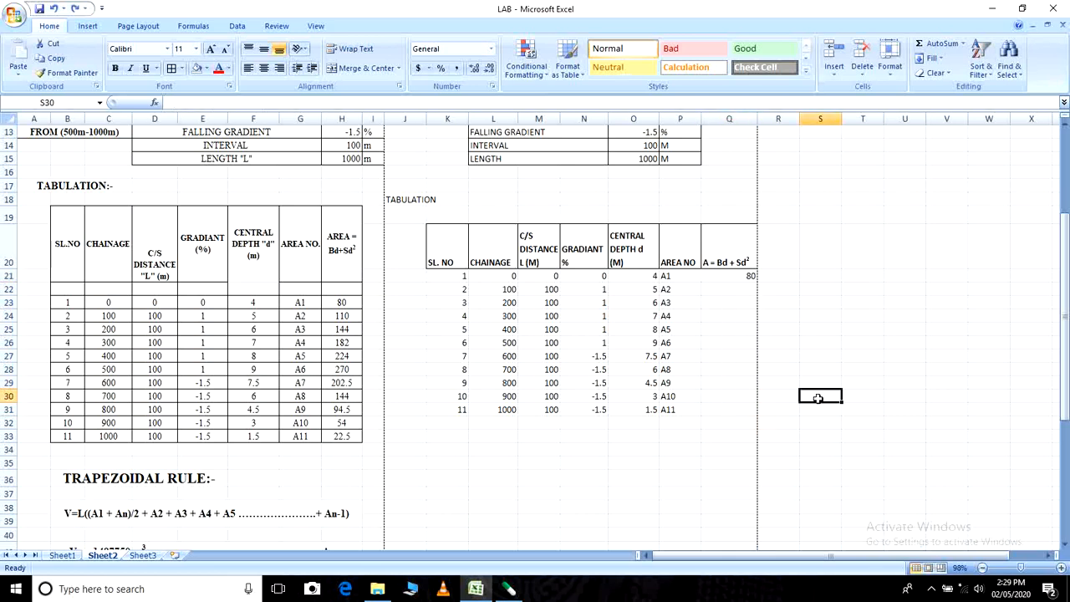
{"action": "left_click", "coordinate": [931, 589]}
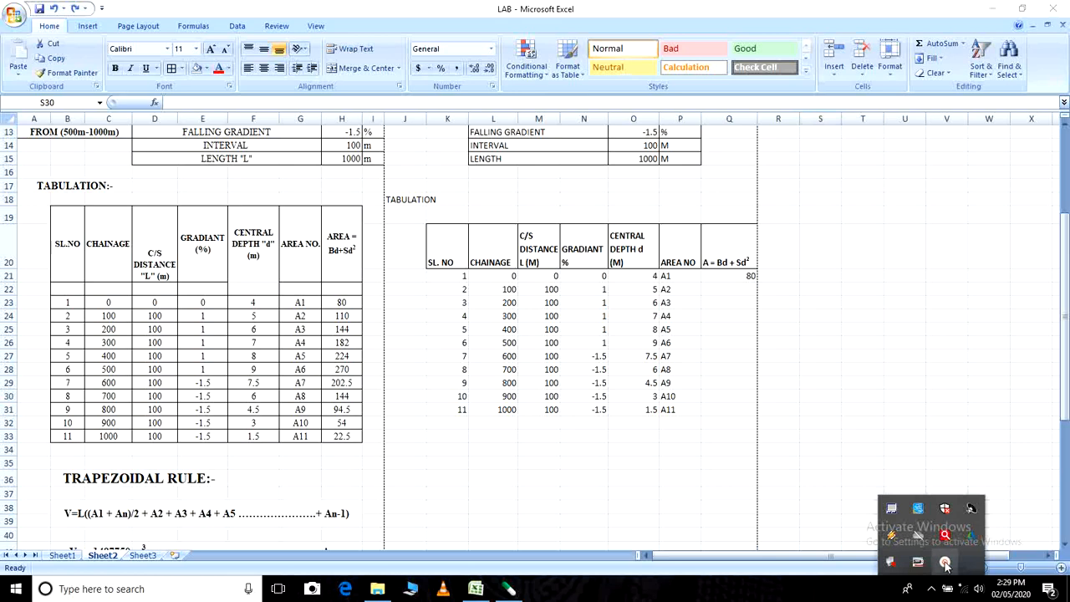
{"action": "left_click", "coordinate": [945, 562]}
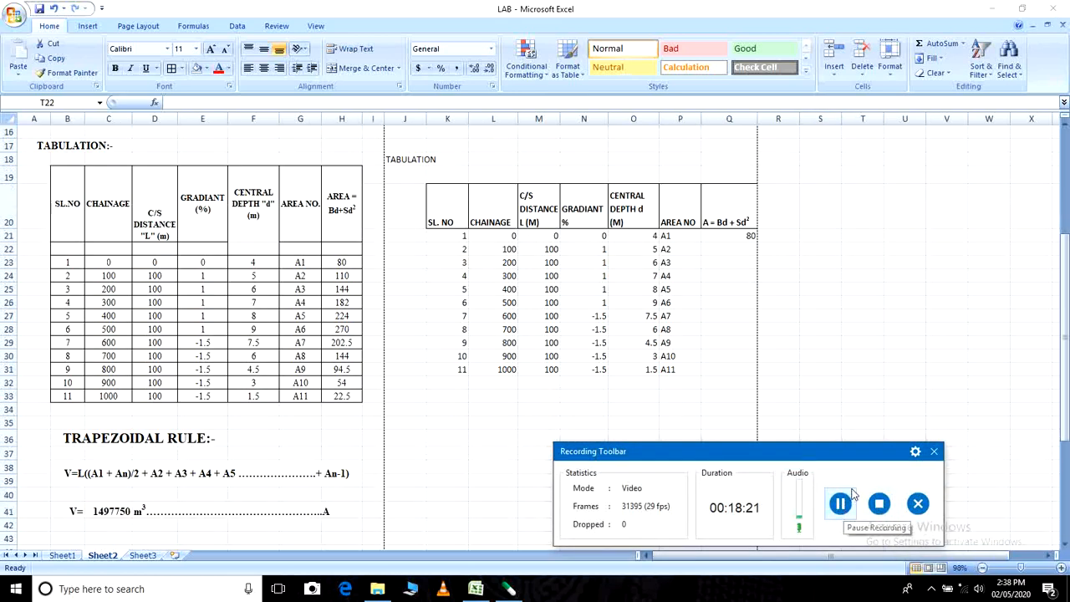
{"action": "left_click", "coordinate": [934, 589]}
{"action": "left_click", "coordinate": [944, 563]}
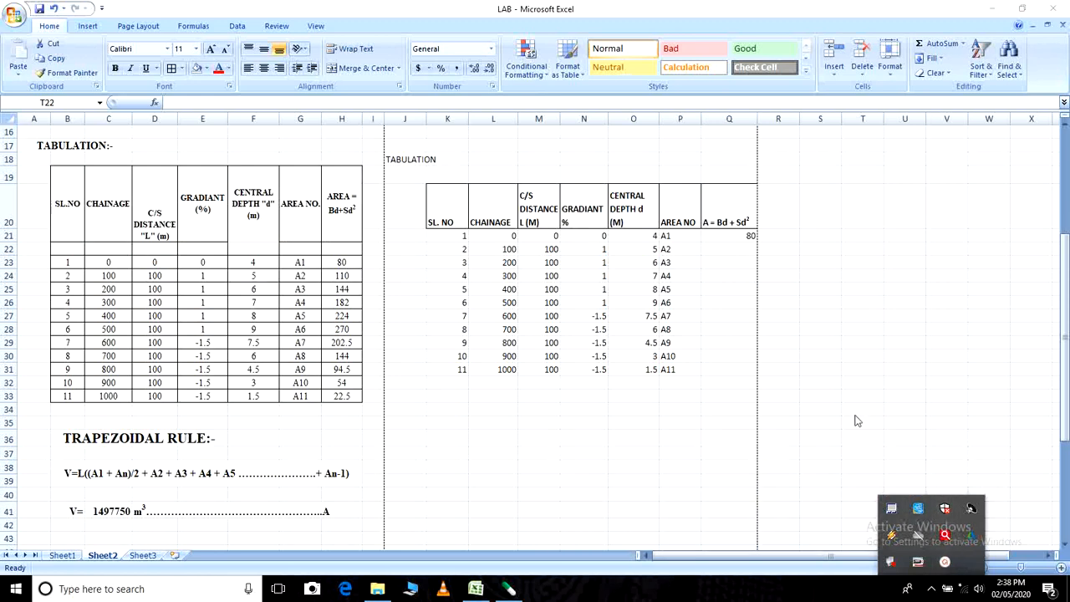
- Begin the area formula in Q22 with the width of formation times the second row's central depth, =(O11*O22)
{"action": "left_click", "coordinate": [725, 240]}
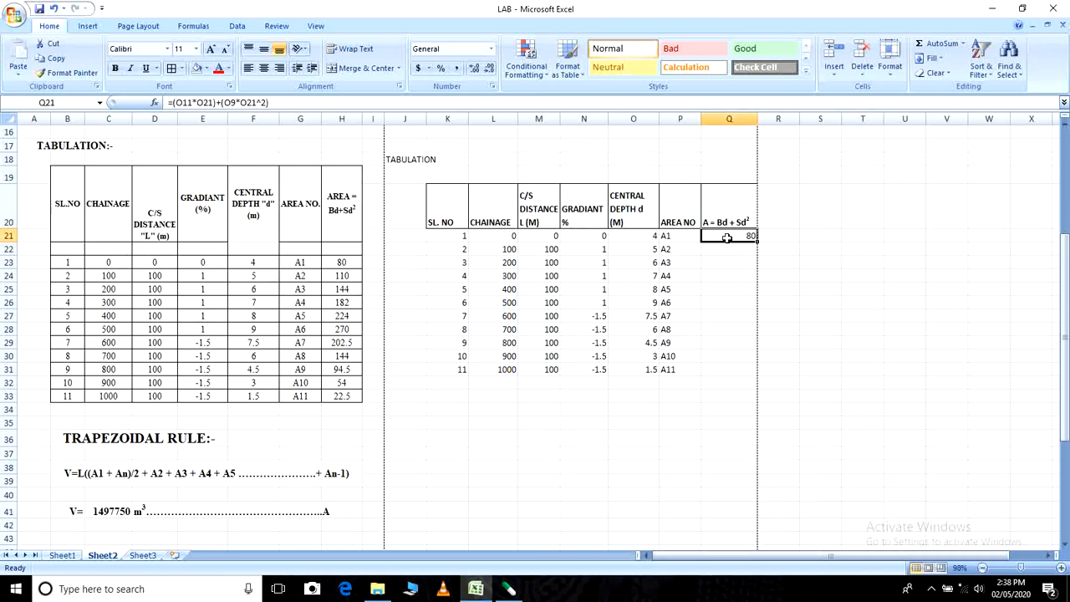
{"action": "left_click", "coordinate": [730, 251]}
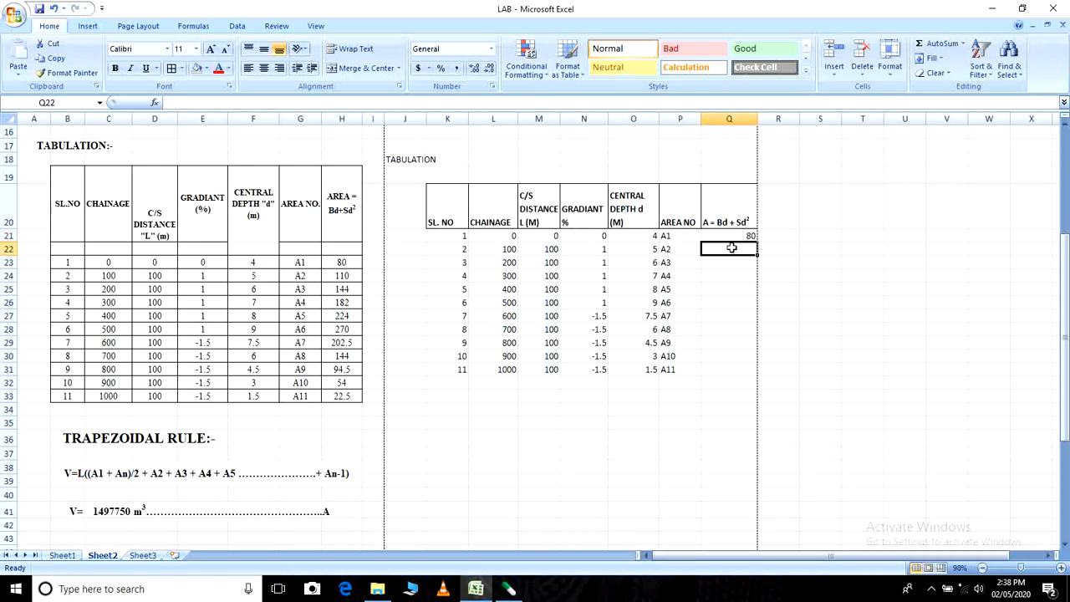
{"action": "type", "text": "= "}
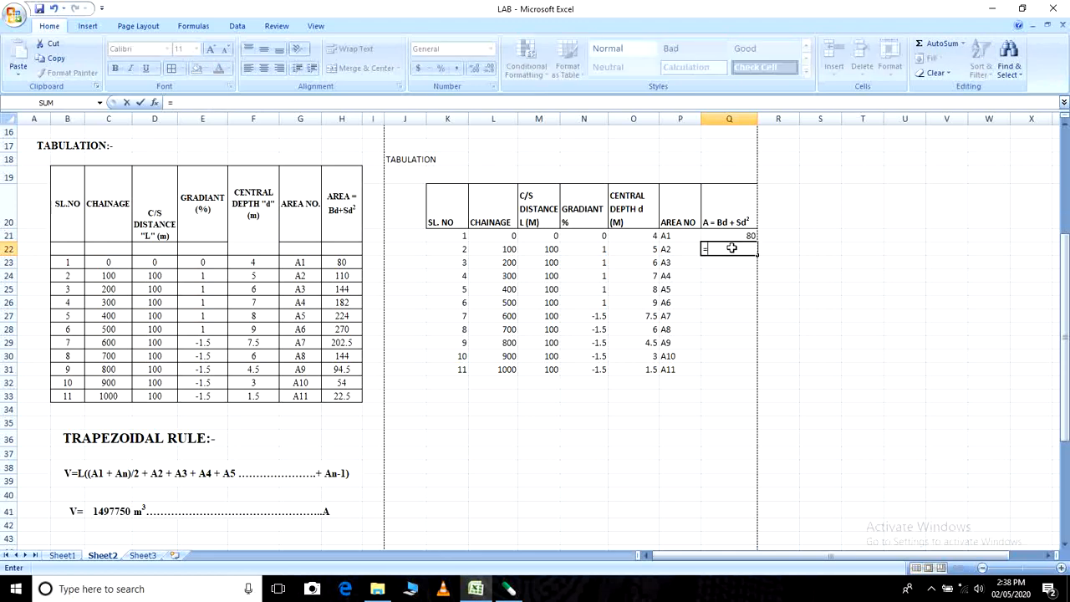
{"action": "type", "text": "9"}
{"action": "key", "text": "BackSpace"}
{"action": "scroll", "coordinate": [702, 351], "scroll_direction": "up", "scroll_amount": 3}
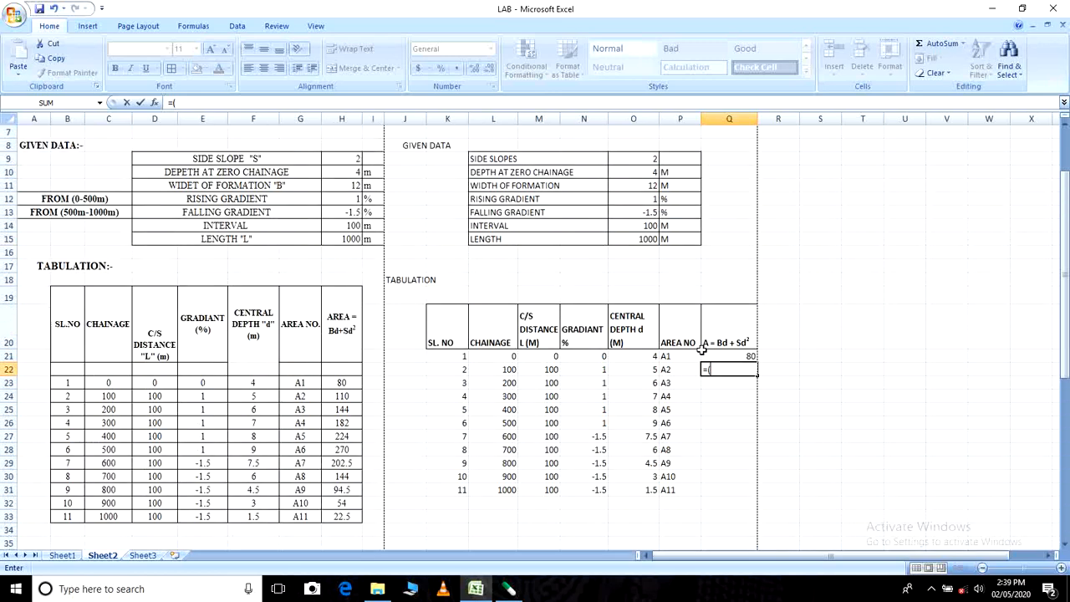
{"action": "left_click", "coordinate": [640, 186]}
{"action": "type", "text": "*"}
{"action": "left_click", "coordinate": [642, 373]}
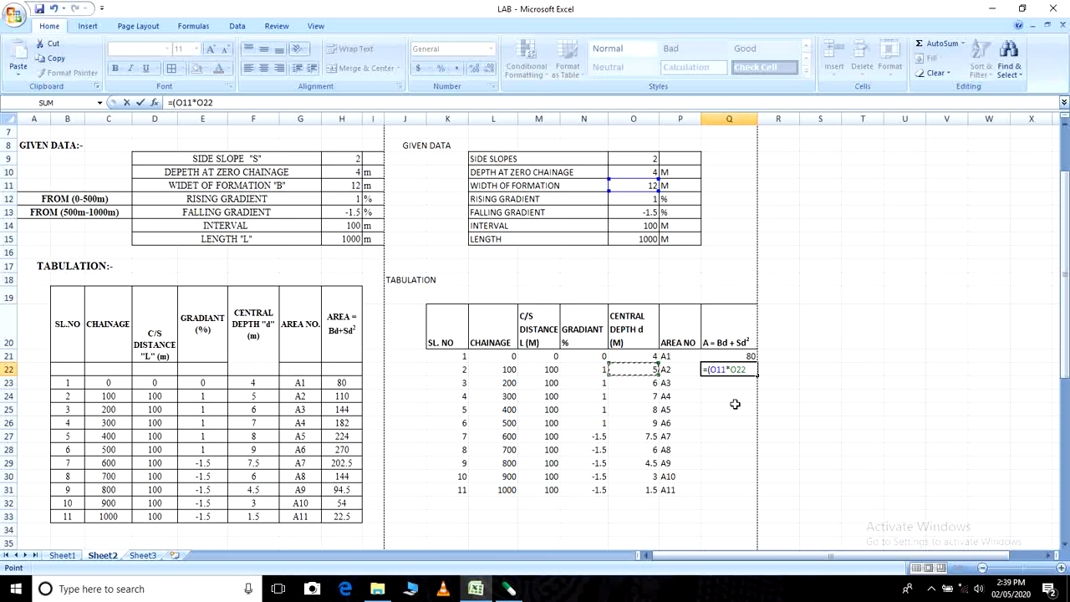
- Complete the Q22 area formula by adding side slope times central depth times central depth, +(O9*O22*O22)
{"action": "type", "text": ")+("}
{"action": "left_click", "coordinate": [641, 158]}
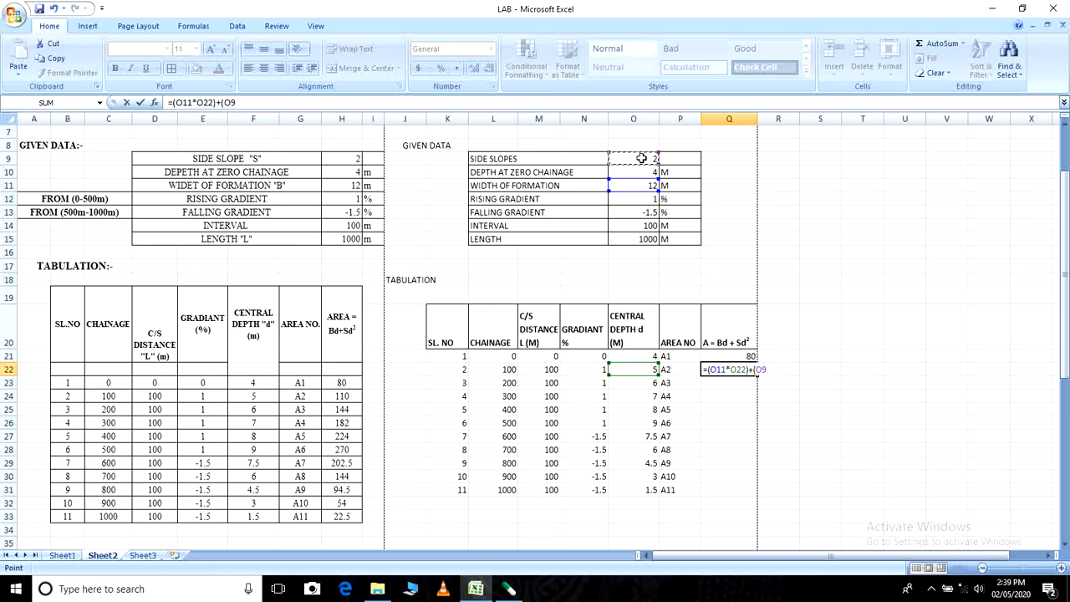
{"action": "type", "text": "*"}
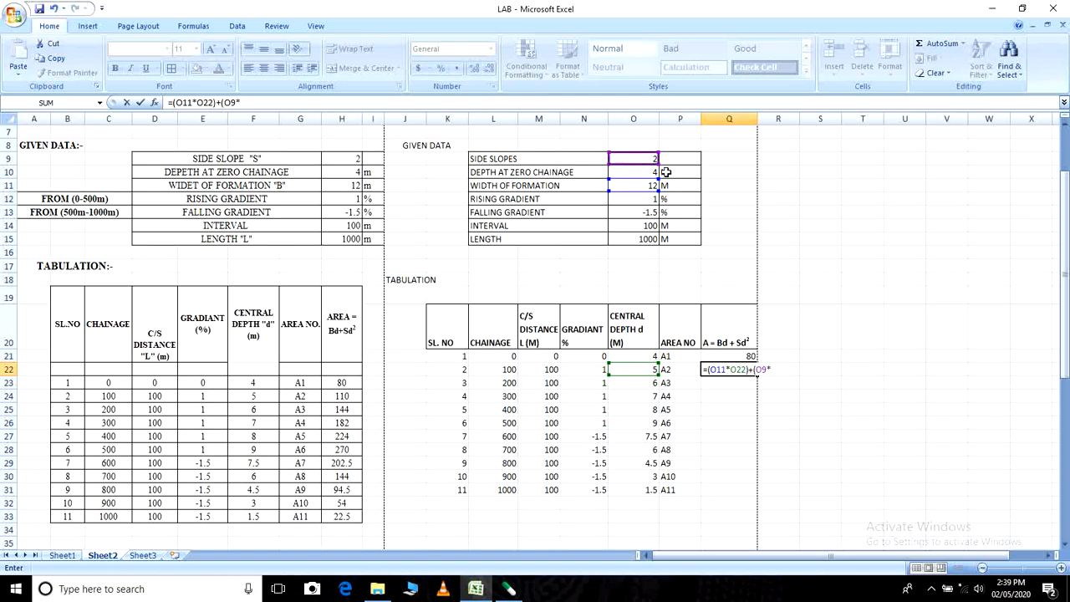
{"action": "left_click", "coordinate": [642, 369]}
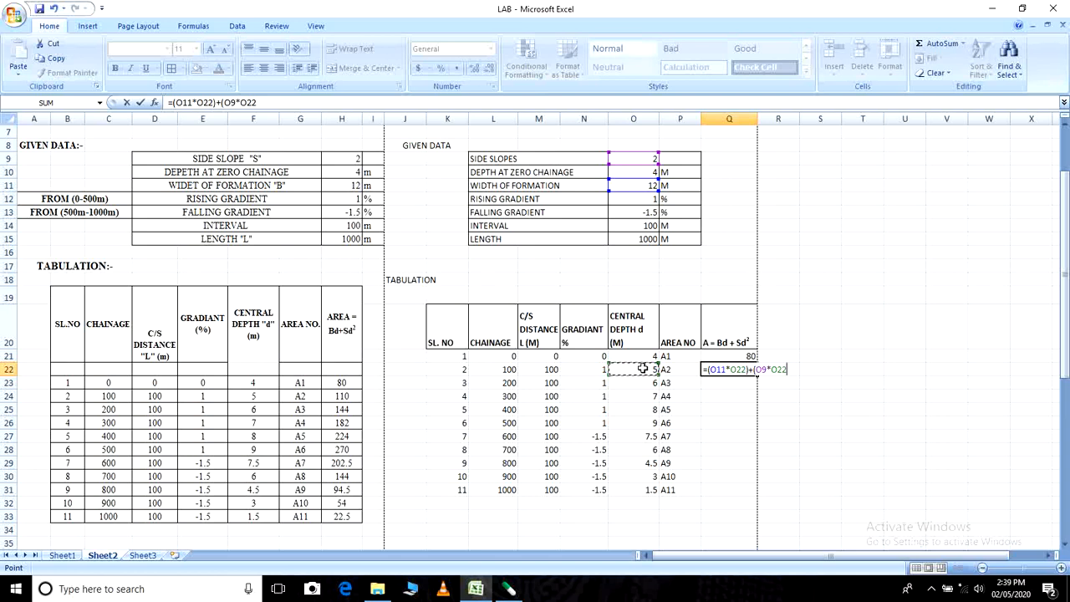
{"action": "type", "text": "*"}
{"action": "left_click", "coordinate": [642, 368]}
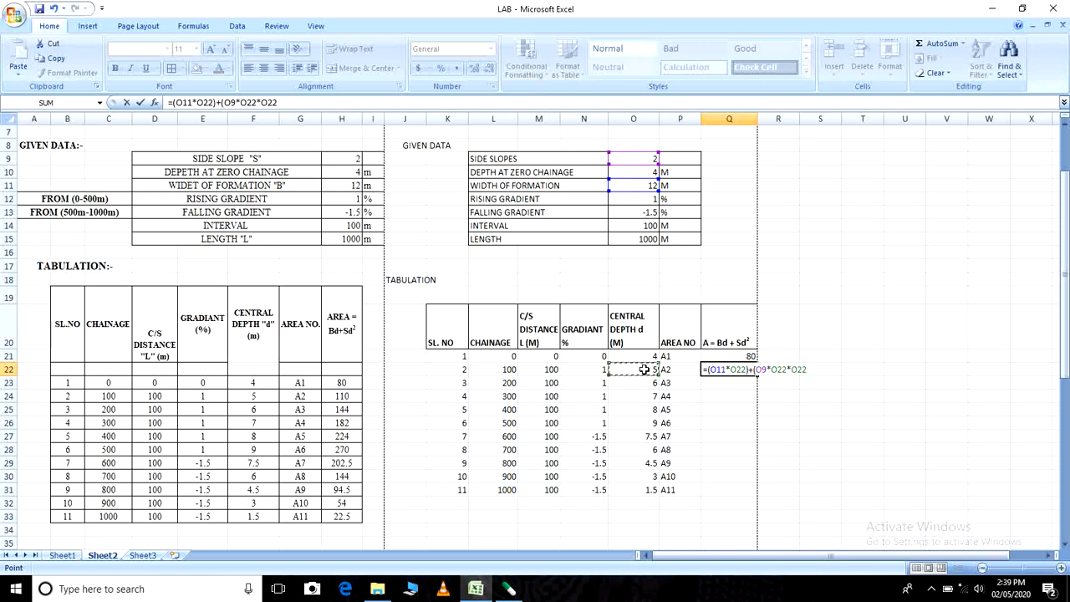
{"action": "type", "text": ")"}
{"action": "key", "text": "Return"}
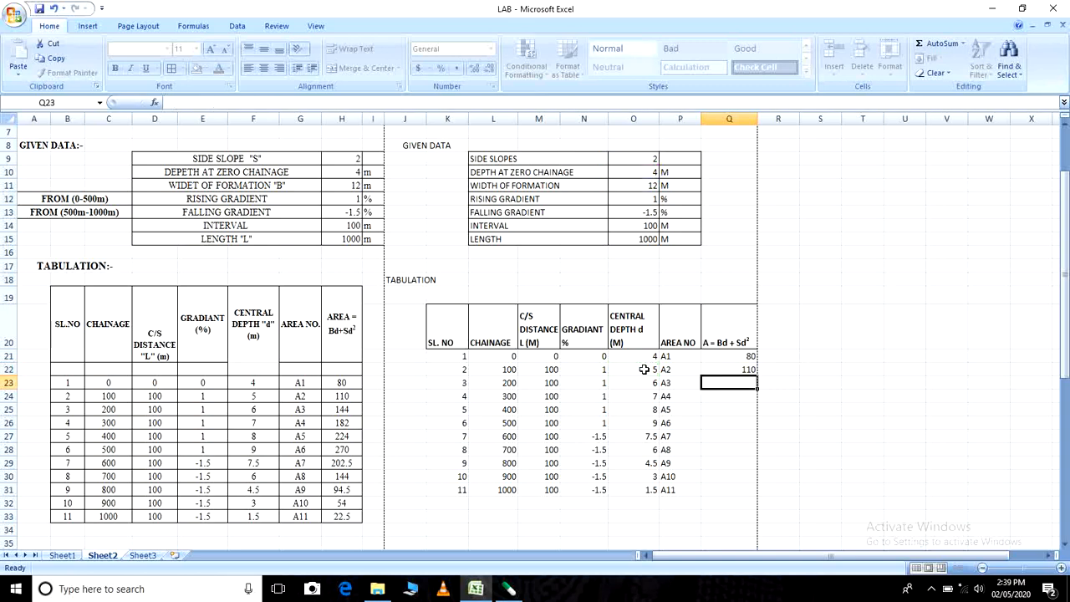
- Compare the Q22 area formula with the example table's area formulas in H24 and H25
{"action": "left_click", "coordinate": [336, 402]}
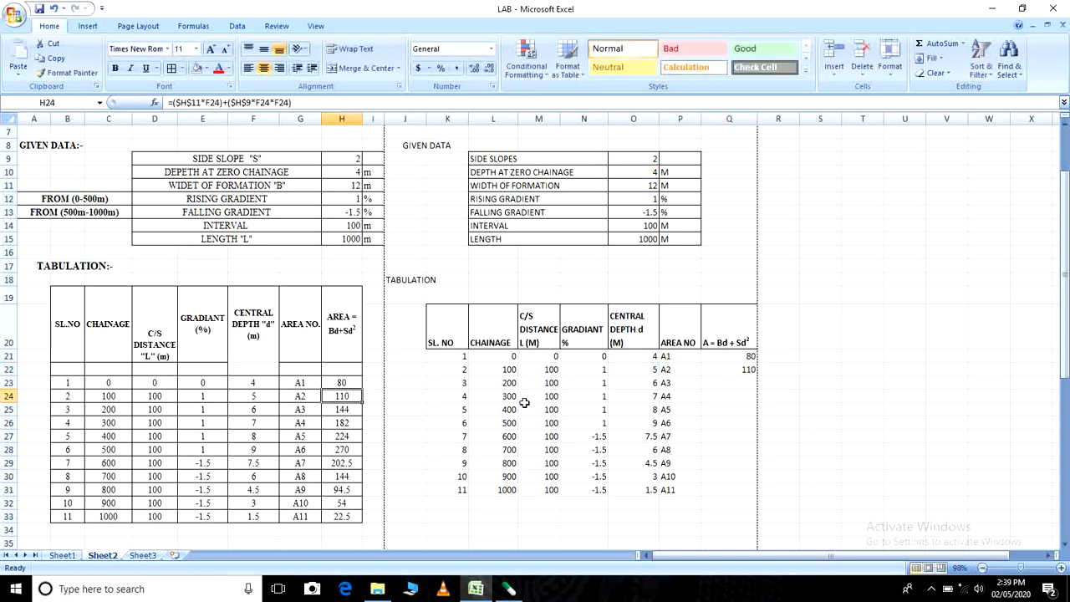
{"action": "left_click", "coordinate": [712, 373]}
{"action": "left_click", "coordinate": [339, 409]}
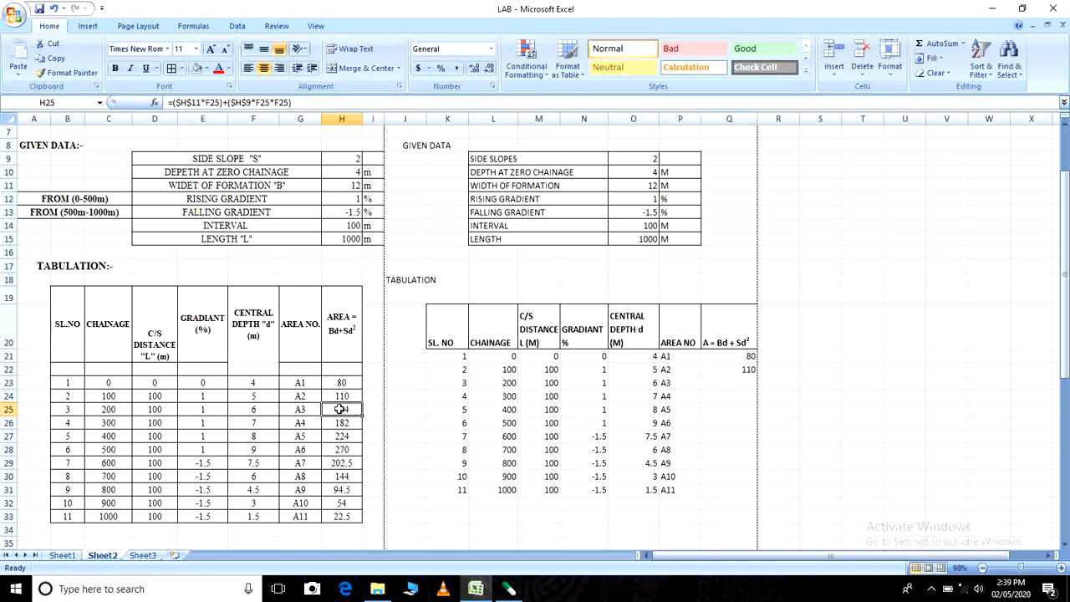
{"action": "scroll", "coordinate": [778, 409], "scroll_direction": "down", "scroll_amount": 2}
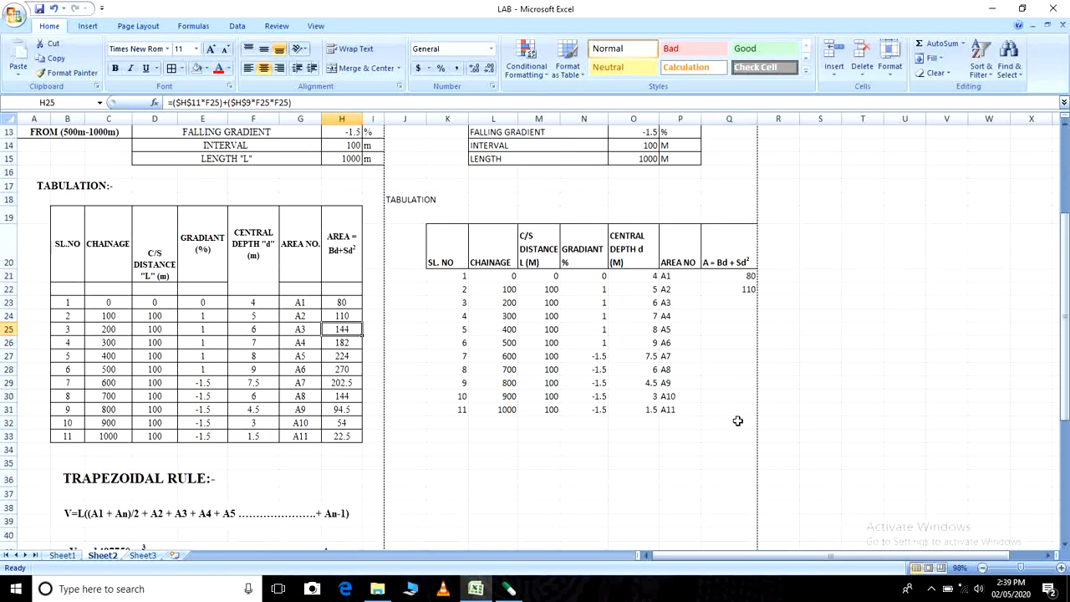
{"action": "left_click", "coordinate": [725, 291]}
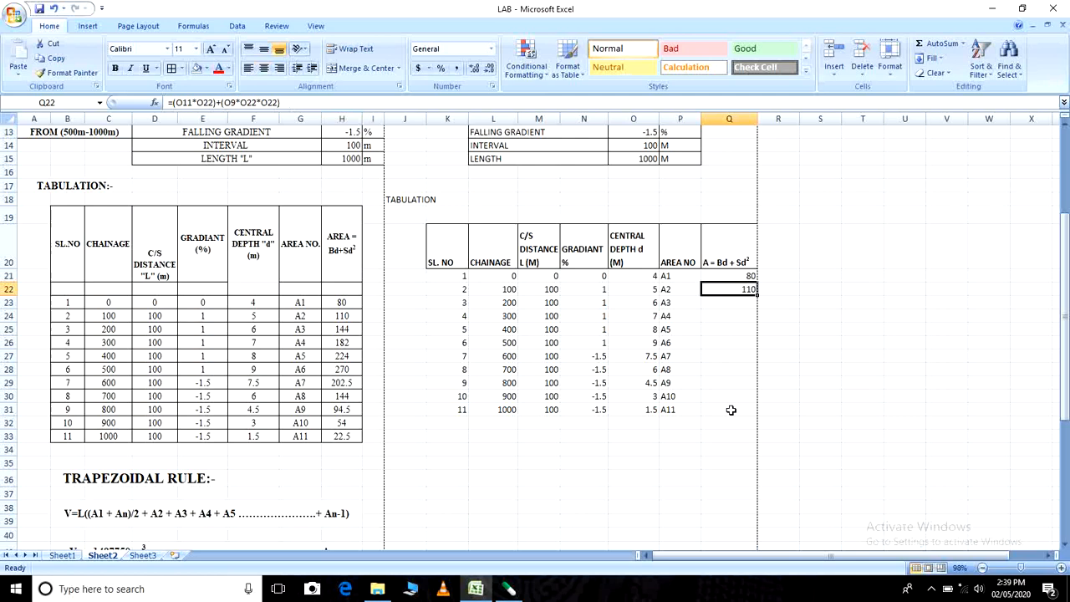
- Try twice to copy the area formula from Q22 down to Q31, undoing the fill each time
{"action": "left_click", "coordinate": [768, 313]}
{"action": "left_click", "coordinate": [739, 288]}
{"action": "left_click_drag", "start_coordinate": [758, 294], "coordinate": [759, 416]}
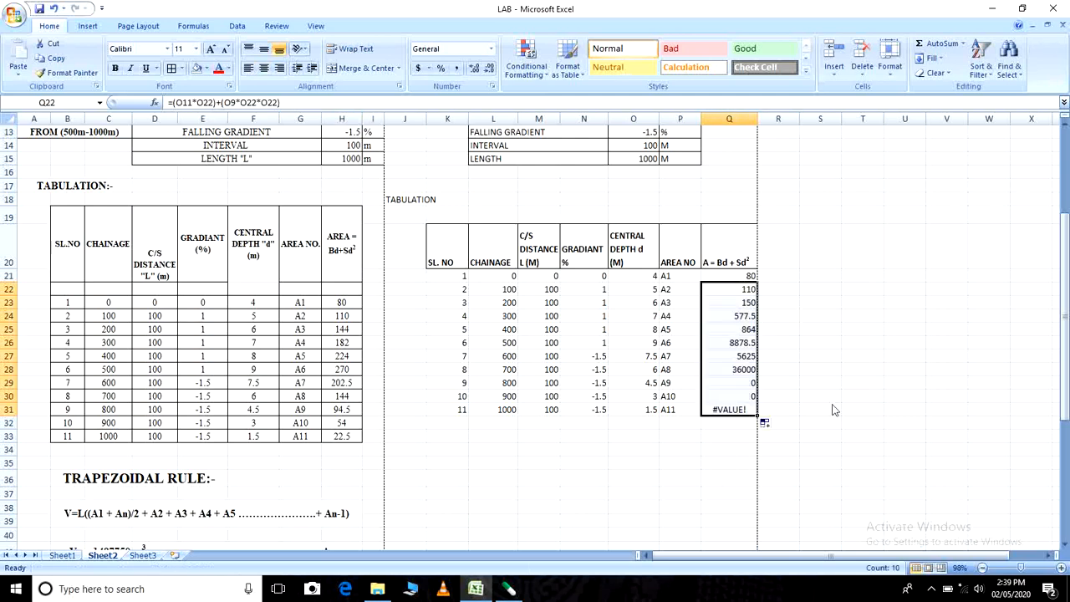
{"action": "left_click", "coordinate": [853, 396]}
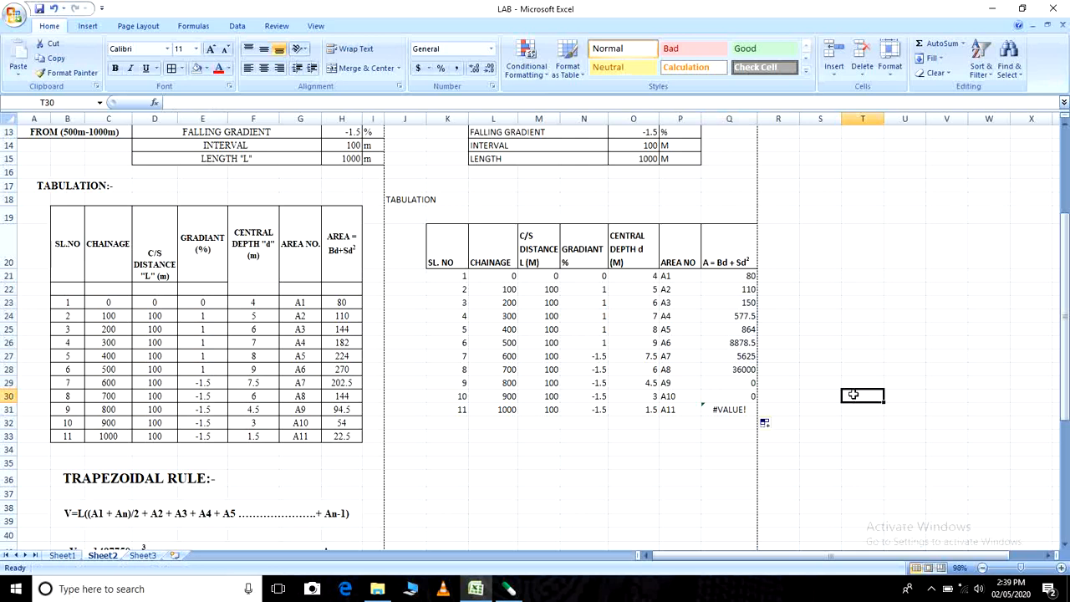
{"action": "key", "text": "ctrl+z"}
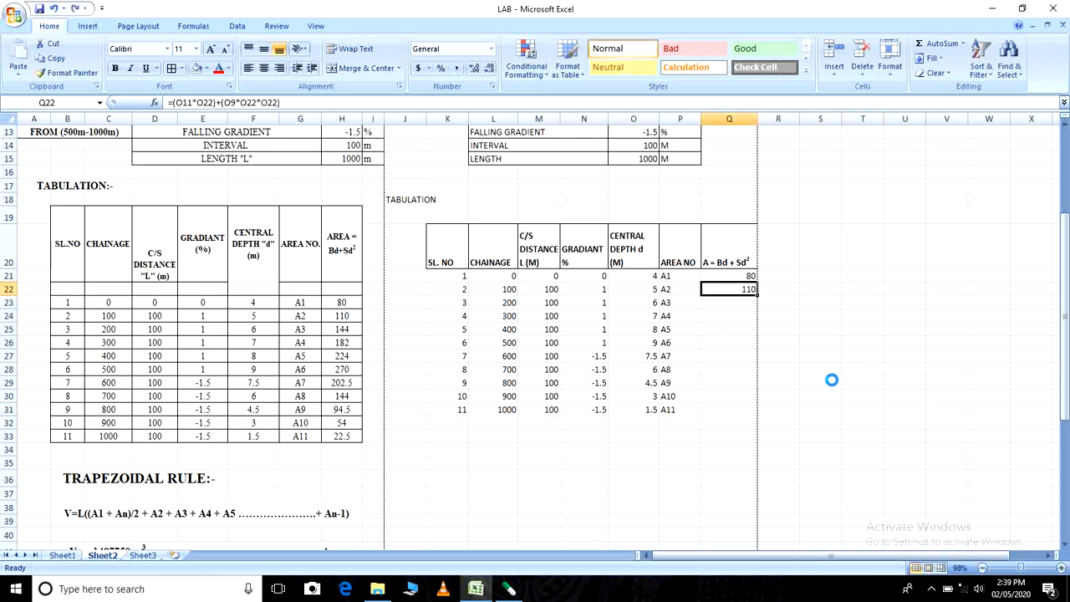
{"action": "left_click", "coordinate": [739, 315]}
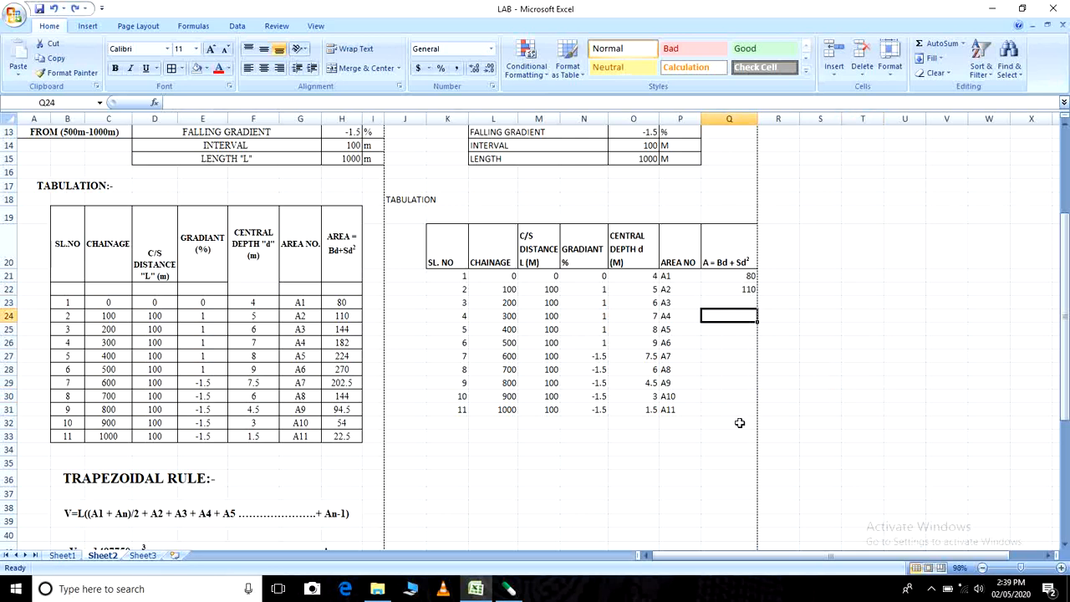
{"action": "left_click", "coordinate": [736, 289]}
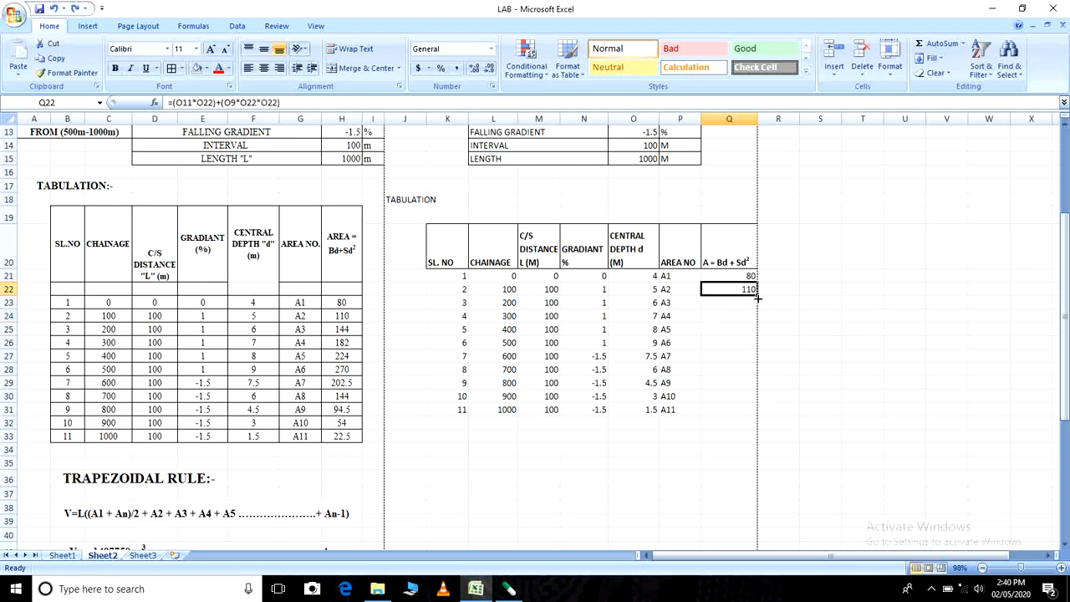
{"action": "left_click_drag", "start_coordinate": [757, 295], "coordinate": [752, 410]}
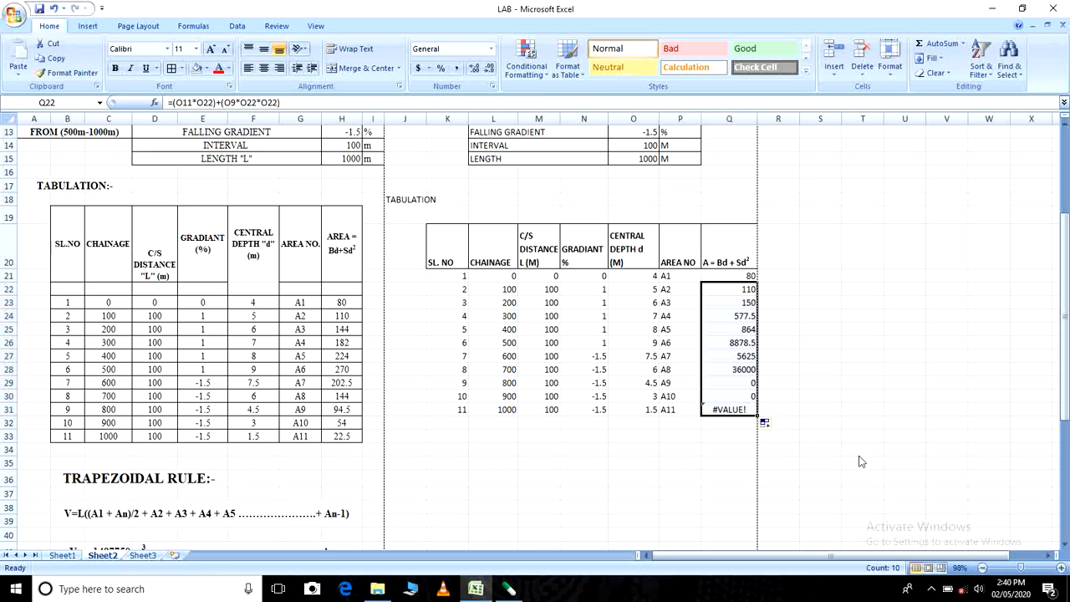
{"action": "key", "text": "ctrl+z"}
{"action": "left_click", "coordinate": [820, 383]}
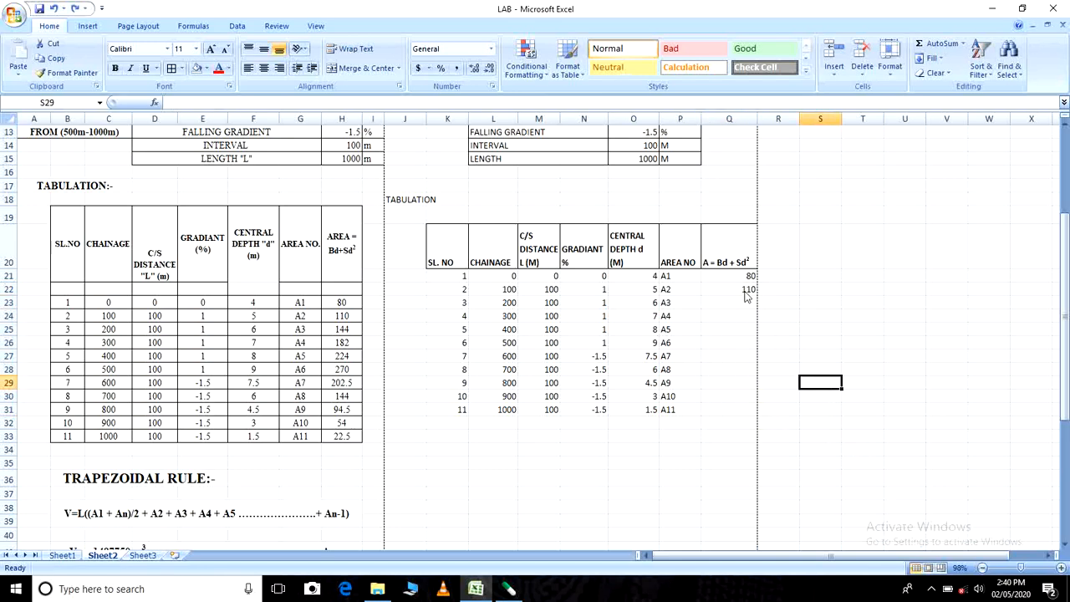
- Make the side slope and width of formation references in the Q22 formula absolute, as $O$9 and $O$11
{"action": "double_click", "coordinate": [745, 292]}
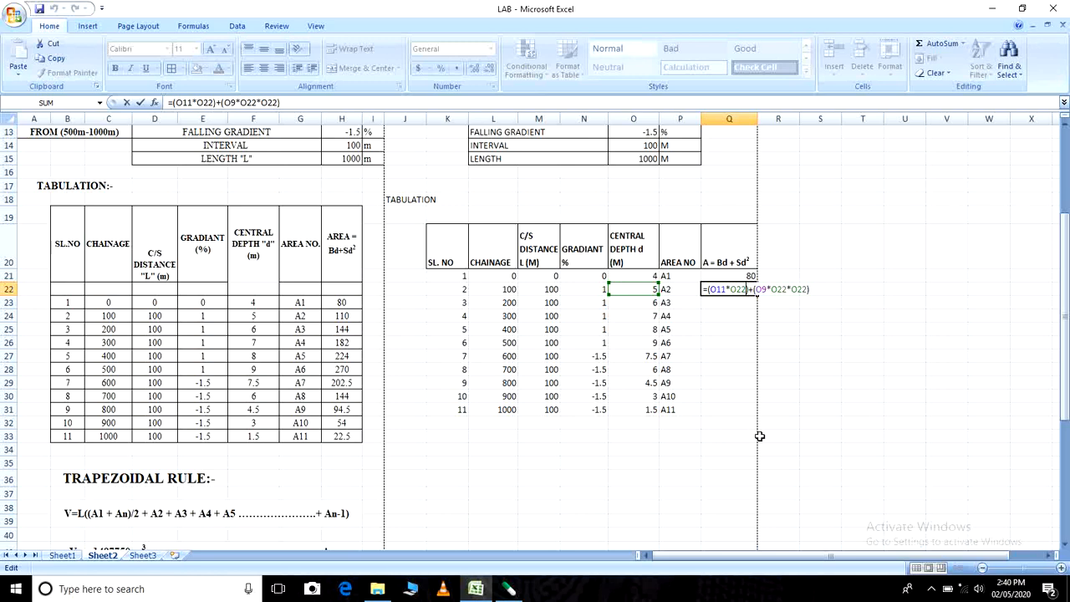
{"action": "scroll", "coordinate": [760, 433], "scroll_direction": "up", "scroll_amount": 1}
{"action": "scroll", "coordinate": [760, 433], "scroll_direction": "up", "scroll_amount": 1}
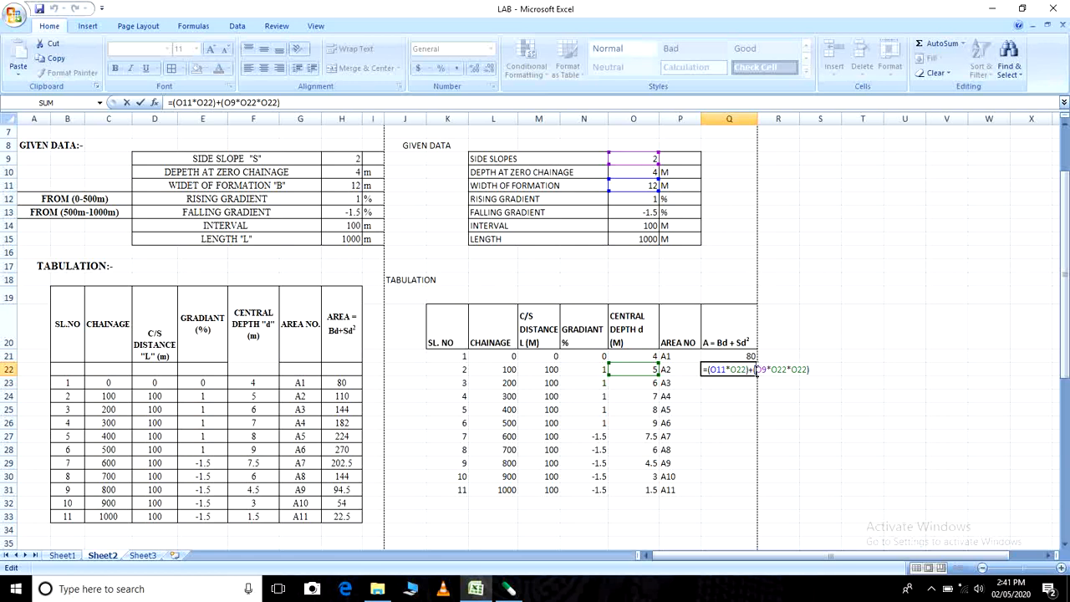
{"action": "key", "text": "F4"}
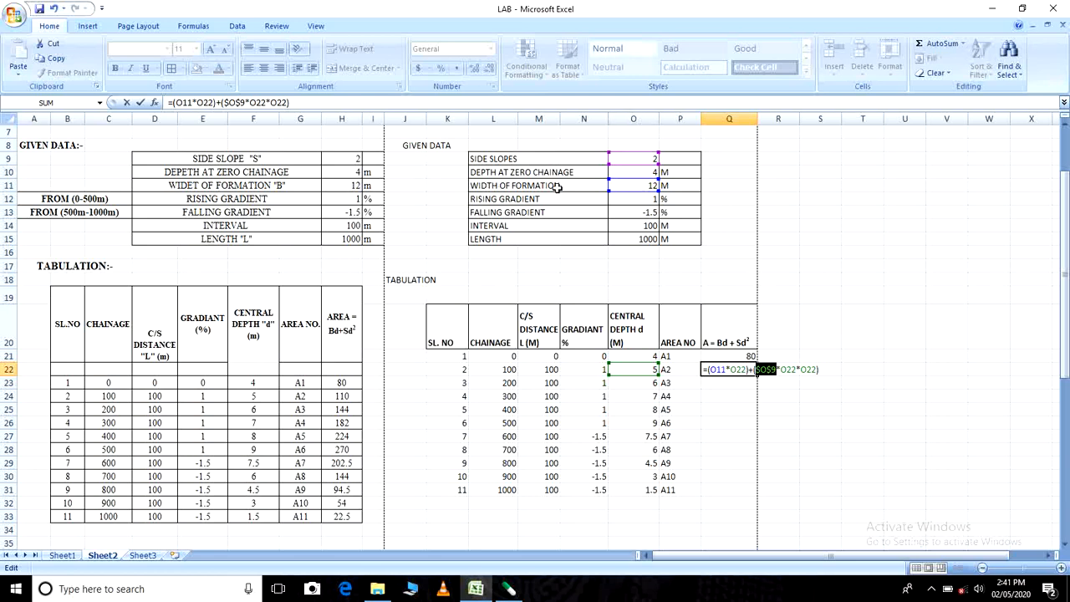
{"action": "left_click", "coordinate": [717, 370]}
{"action": "key", "text": "F4"}
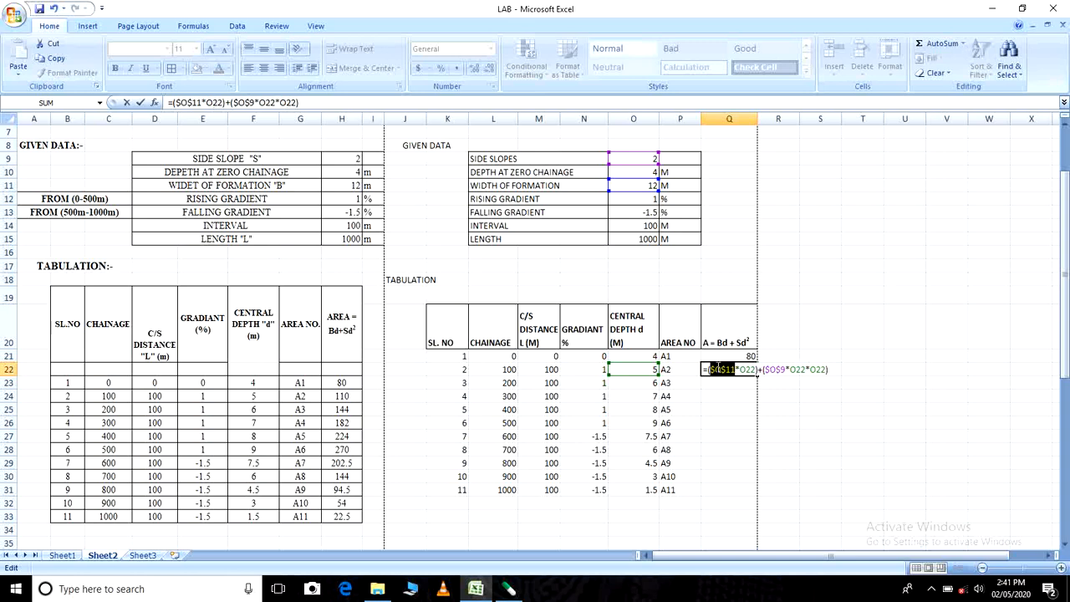
{"action": "key", "text": "Return"}
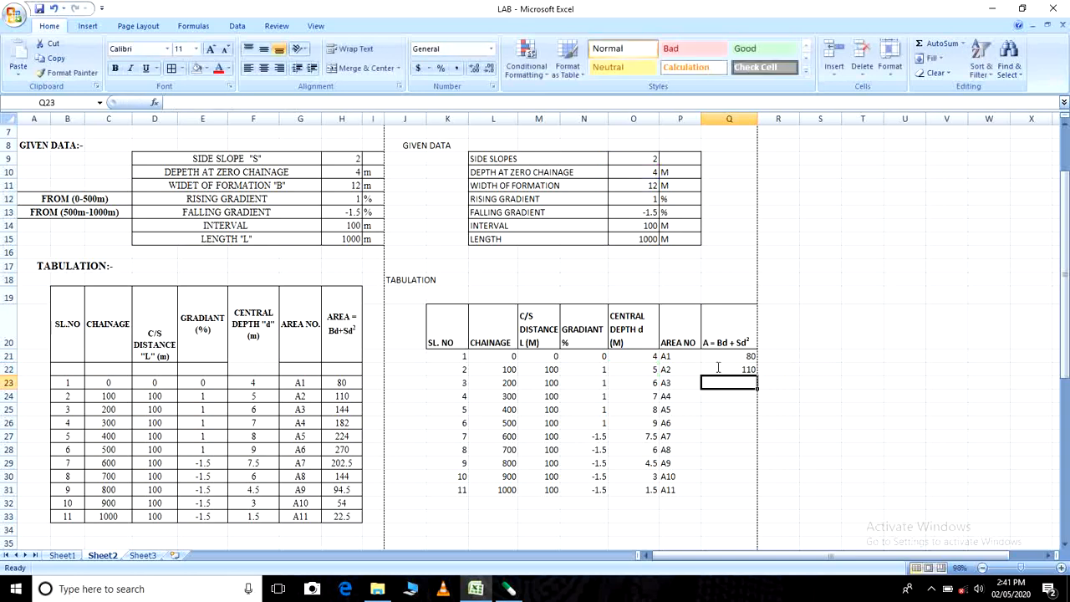
- Copy the corrected area formula from Q22 down to Q31
{"action": "left_click", "coordinate": [720, 370]}
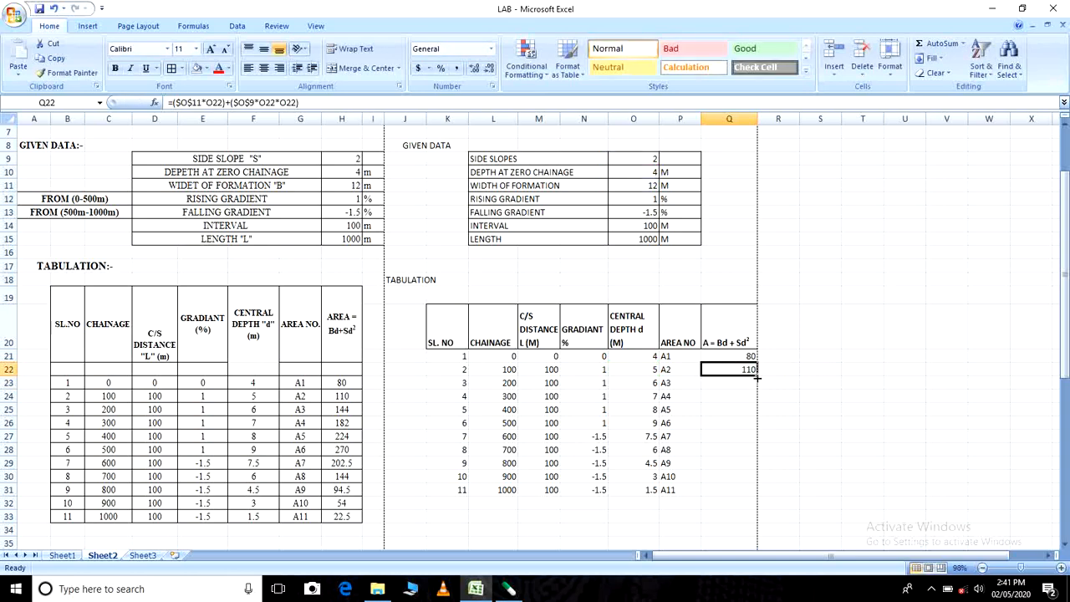
{"action": "left_click_drag", "start_coordinate": [757, 377], "coordinate": [756, 491]}
{"action": "left_click", "coordinate": [813, 396]}
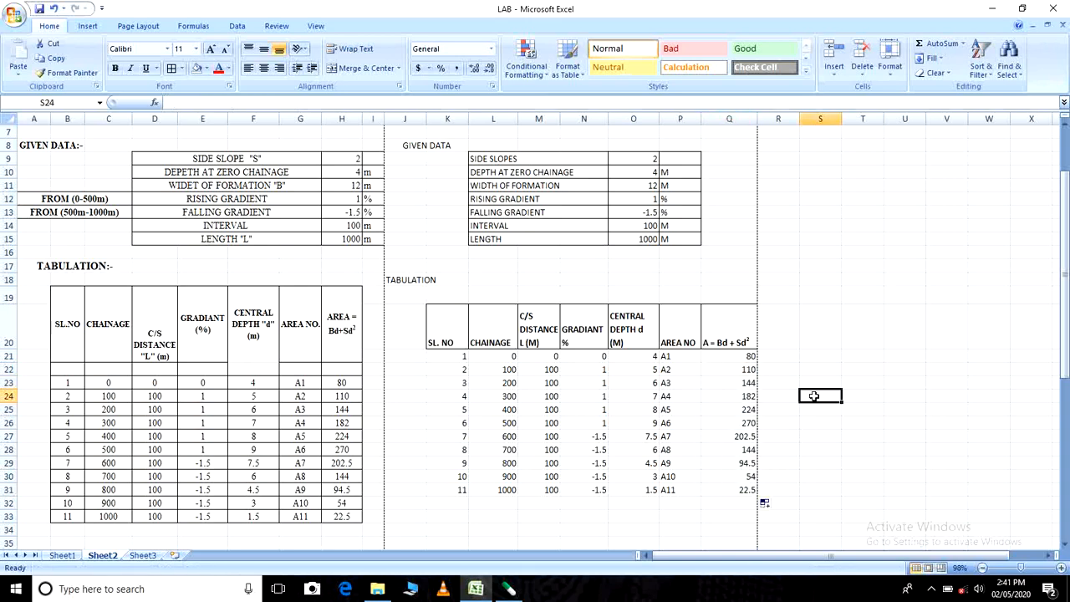
- Apply all borders to the tabulation data in K21:Q31 and centre its contents horizontally
{"action": "scroll", "coordinate": [814, 397], "scroll_direction": "down", "scroll_amount": 2}
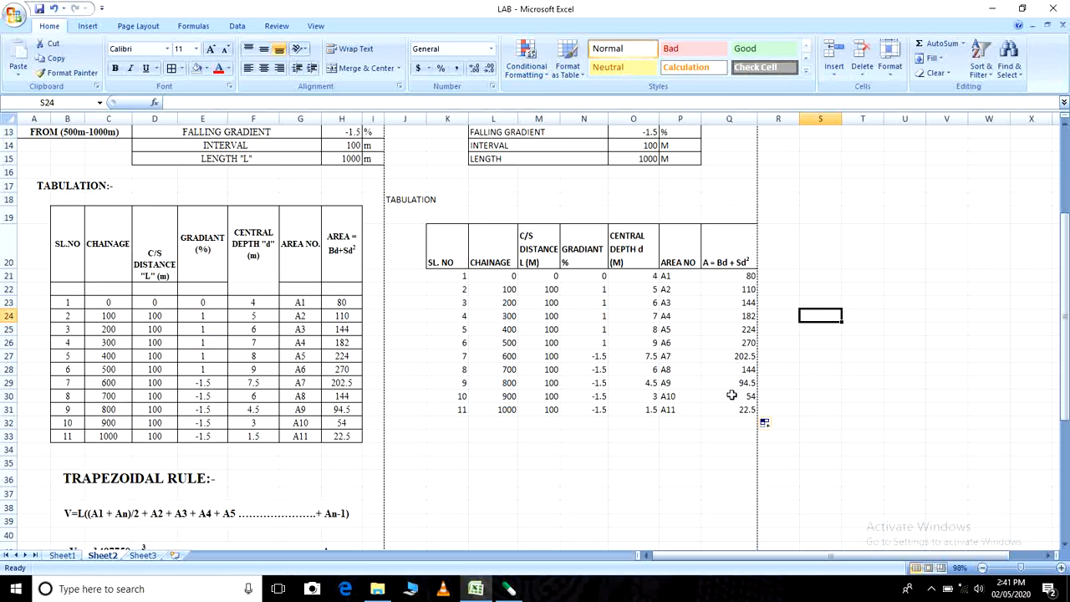
{"action": "left_click_drag", "start_coordinate": [447, 280], "coordinate": [754, 410]}
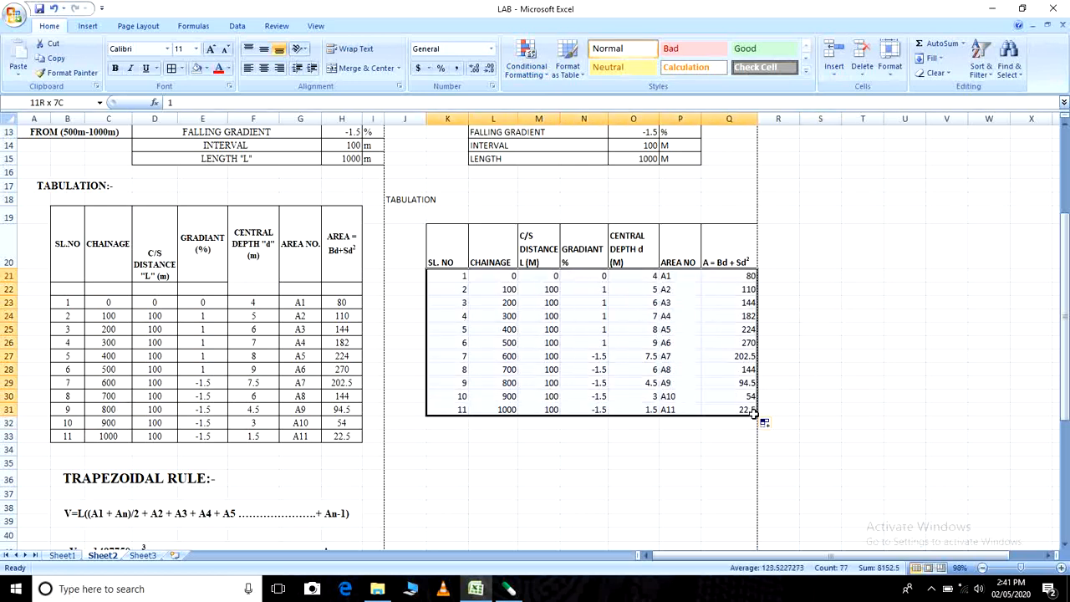
{"action": "left_click", "coordinate": [172, 70]}
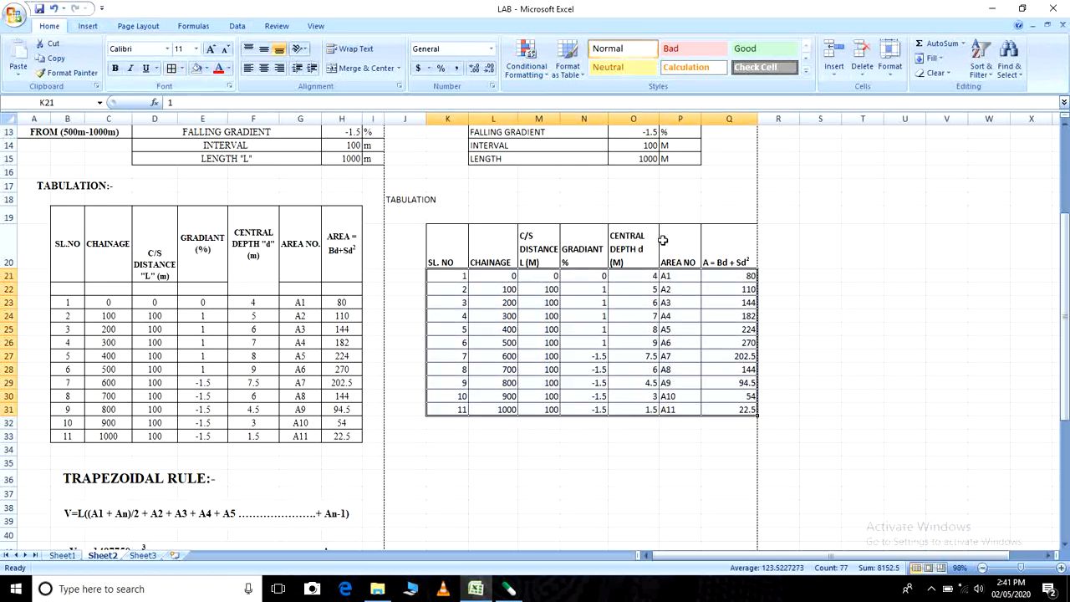
{"action": "left_click", "coordinate": [264, 68]}
{"action": "left_click", "coordinate": [835, 301]}
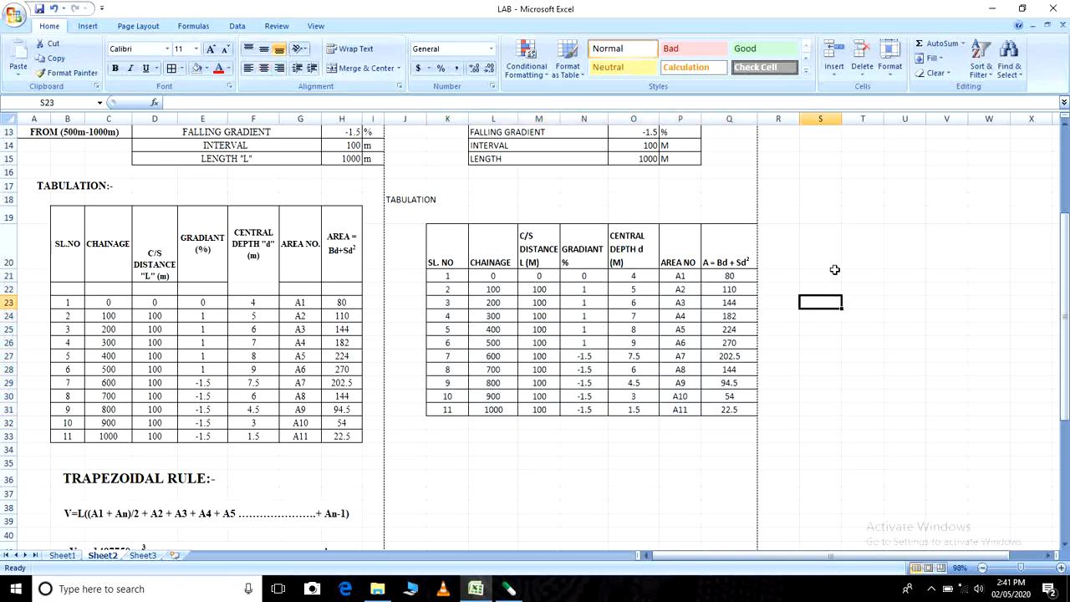
- Review the absolute references in the Q22 area formula without changing it
{"action": "double_click", "coordinate": [730, 291]}
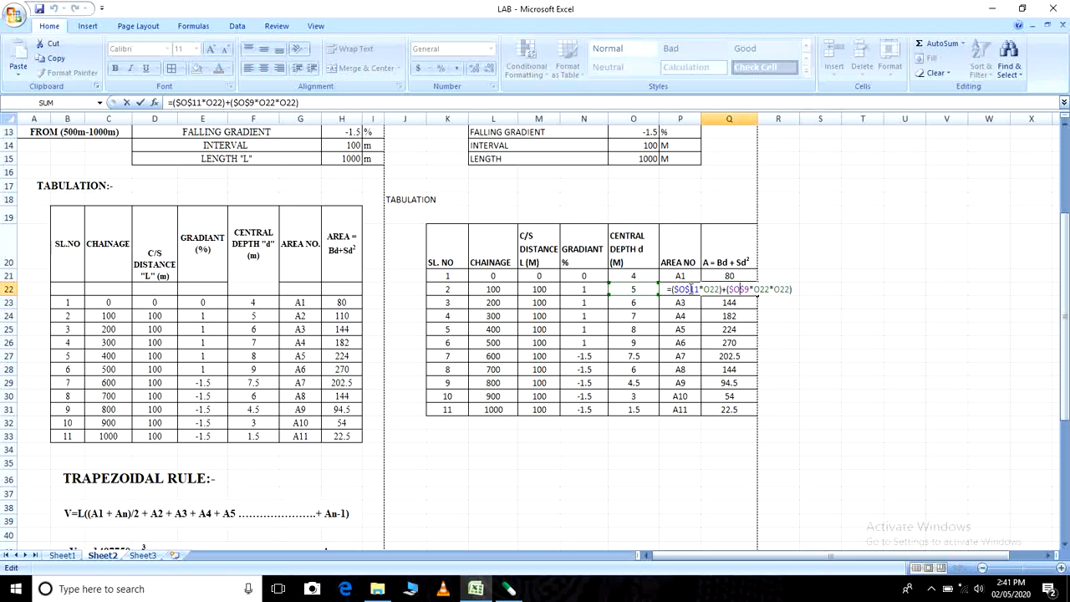
{"action": "key", "text": "Escape"}
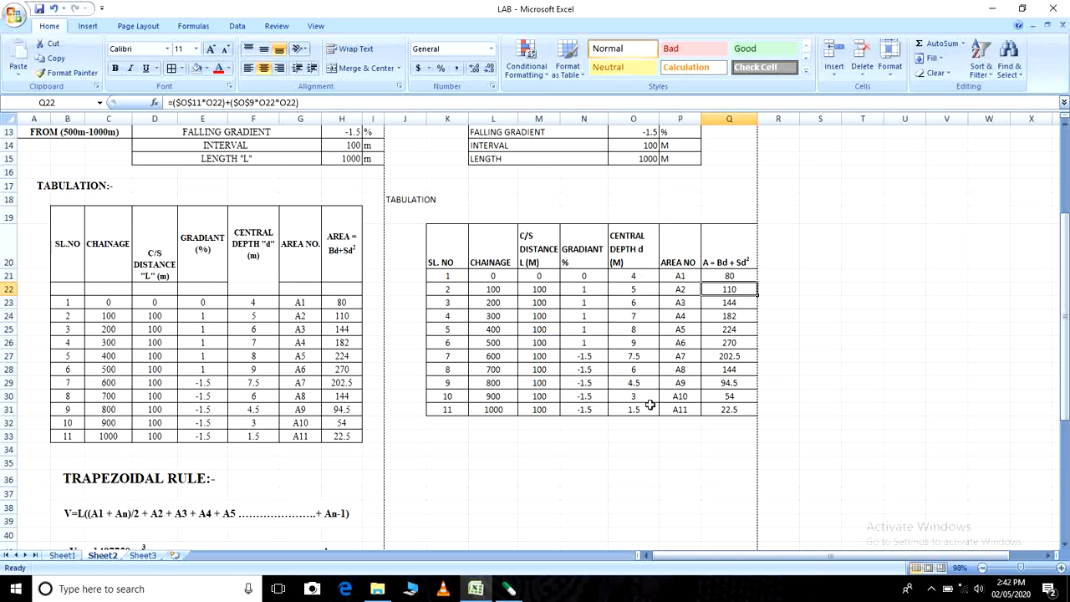
- Check the side slope and width of formation cells, O9 and O11, that the area formula refers to
{"action": "scroll", "coordinate": [749, 348], "scroll_direction": "up", "scroll_amount": 4}
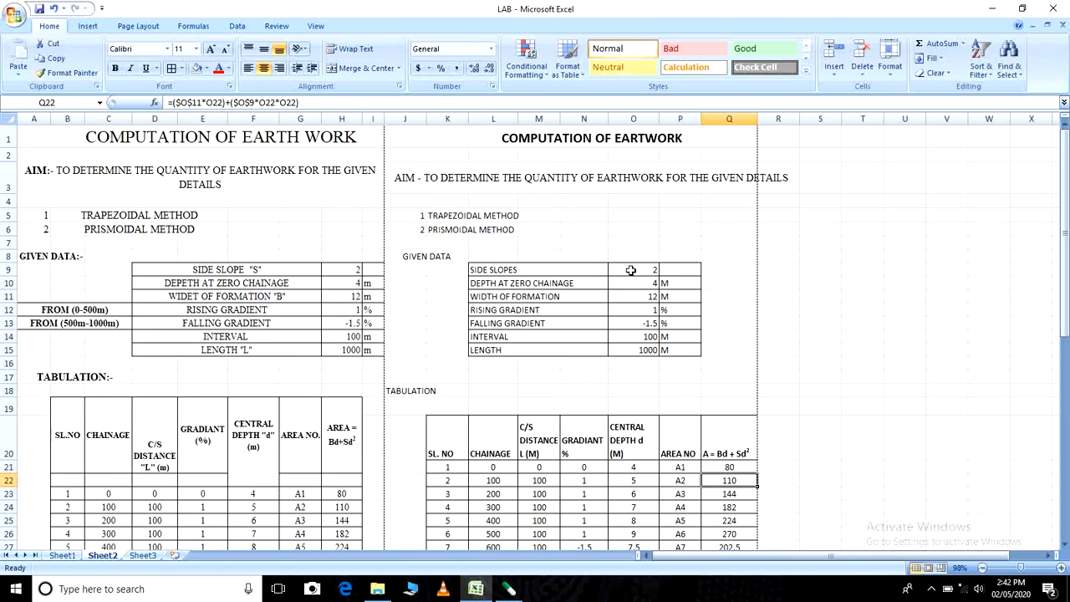
{"action": "left_click", "coordinate": [632, 270]}
{"action": "left_click", "coordinate": [650, 299]}
{"action": "scroll", "coordinate": [878, 340], "scroll_direction": "down", "scroll_amount": 6}
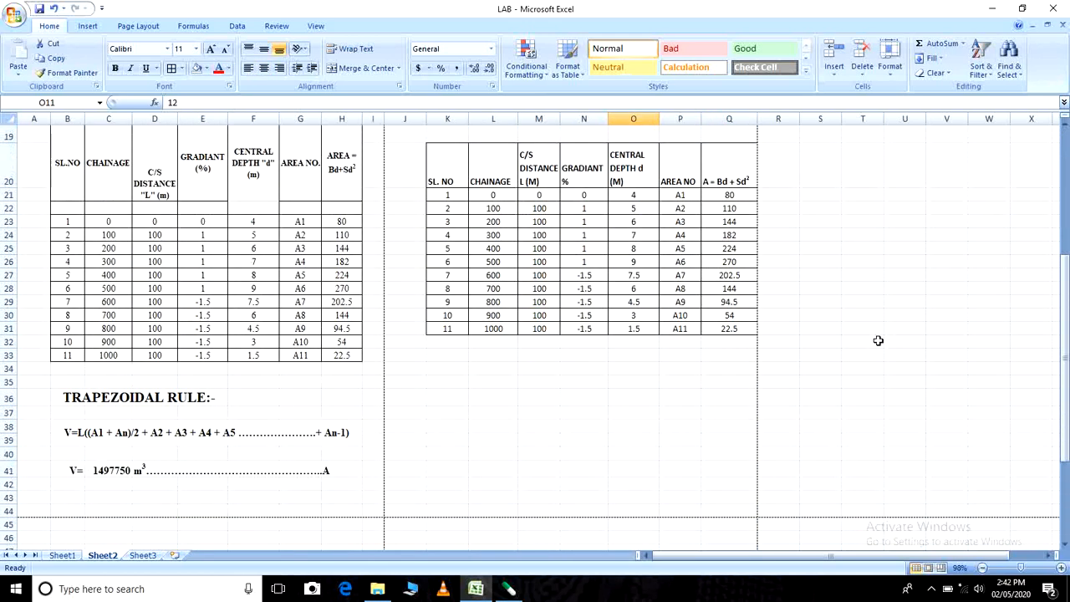
- Examine the example's trapezoidal and prismoidal rule formulas and the cell formula behind the trapezoidal volume in C41
{"action": "scroll", "coordinate": [858, 340], "scroll_direction": "down", "scroll_amount": 2}
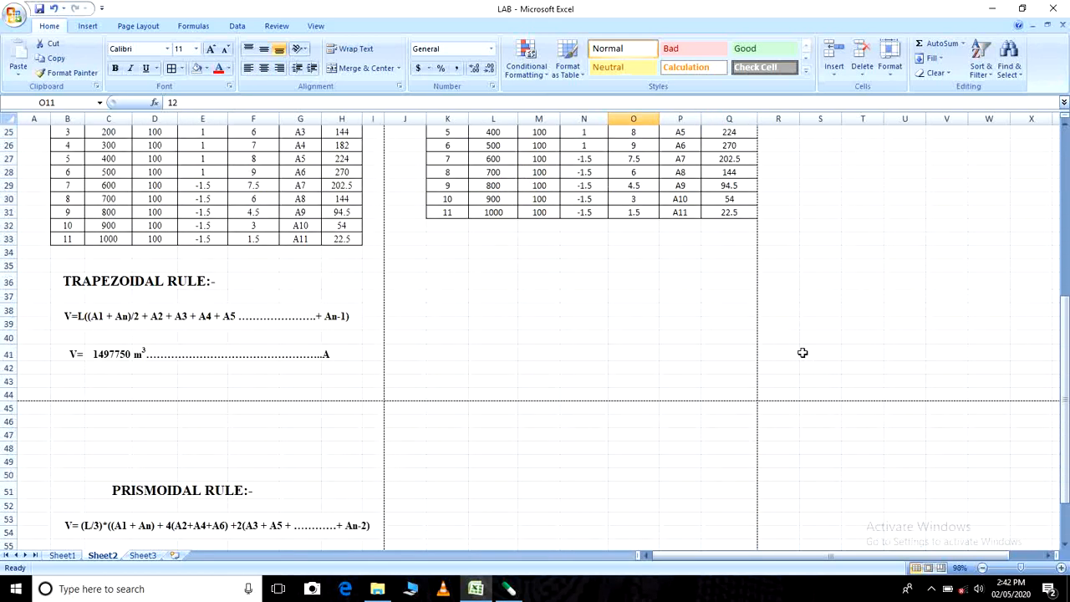
{"action": "scroll", "coordinate": [802, 354], "scroll_direction": "down", "scroll_amount": 2}
{"action": "scroll", "coordinate": [753, 352], "scroll_direction": "down", "scroll_amount": 3}
{"action": "scroll", "coordinate": [695, 354], "scroll_direction": "up", "scroll_amount": 4}
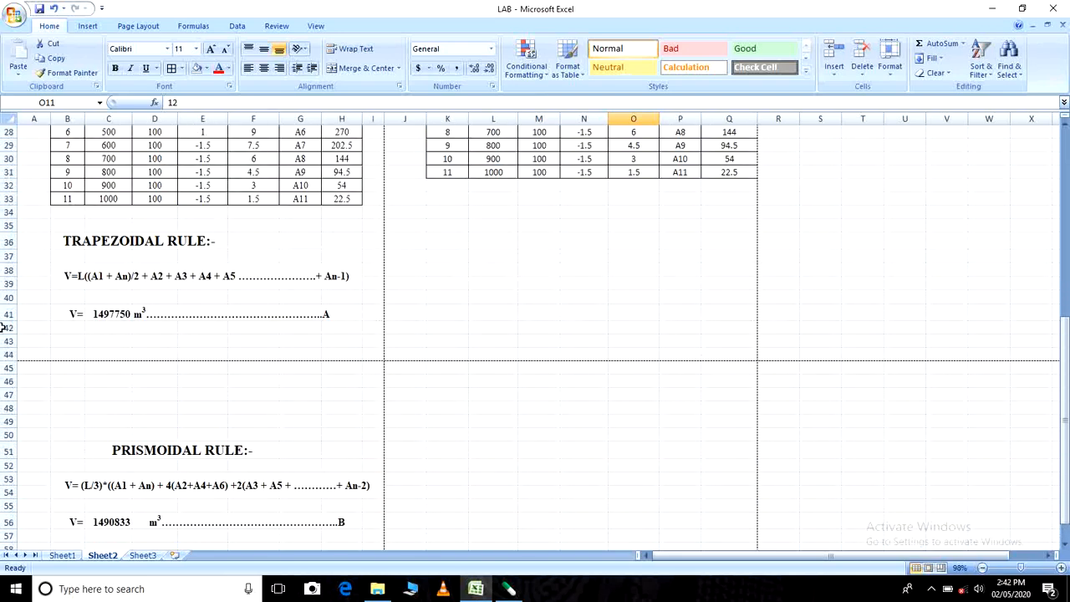
{"action": "left_click", "coordinate": [71, 276]}
{"action": "left_click", "coordinate": [104, 313]}
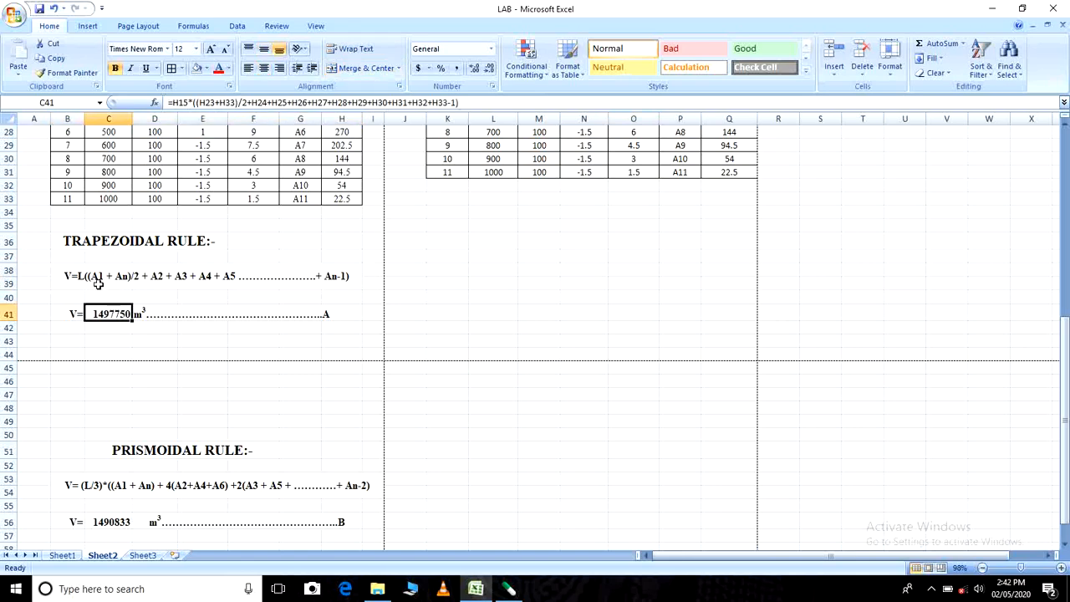
{"action": "scroll", "coordinate": [396, 287], "scroll_direction": "down", "scroll_amount": 2}
{"action": "left_click", "coordinate": [136, 438]}
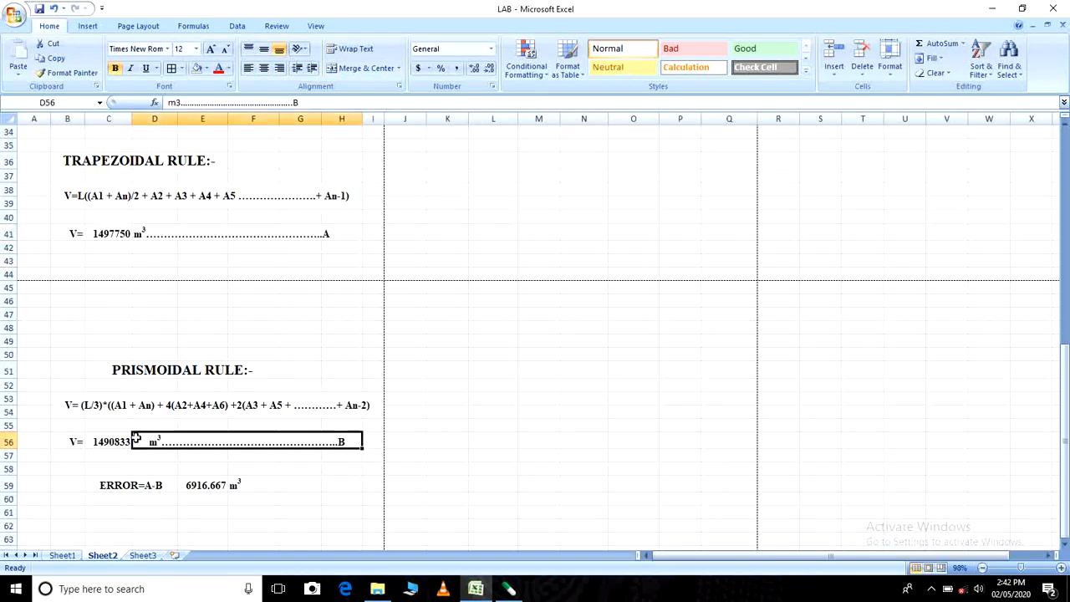
{"action": "left_click", "coordinate": [106, 410]}
{"action": "scroll", "coordinate": [506, 402], "scroll_direction": "up", "scroll_amount": 2}
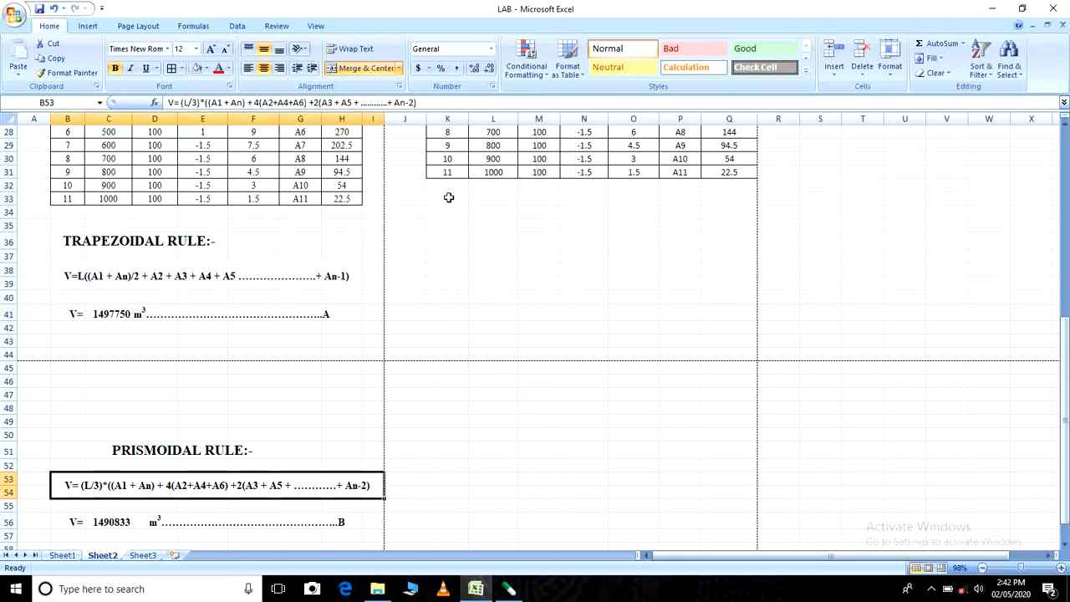
{"action": "left_click", "coordinate": [452, 222]}
{"action": "left_click", "coordinate": [452, 270]}
{"action": "left_click", "coordinate": [450, 226]}
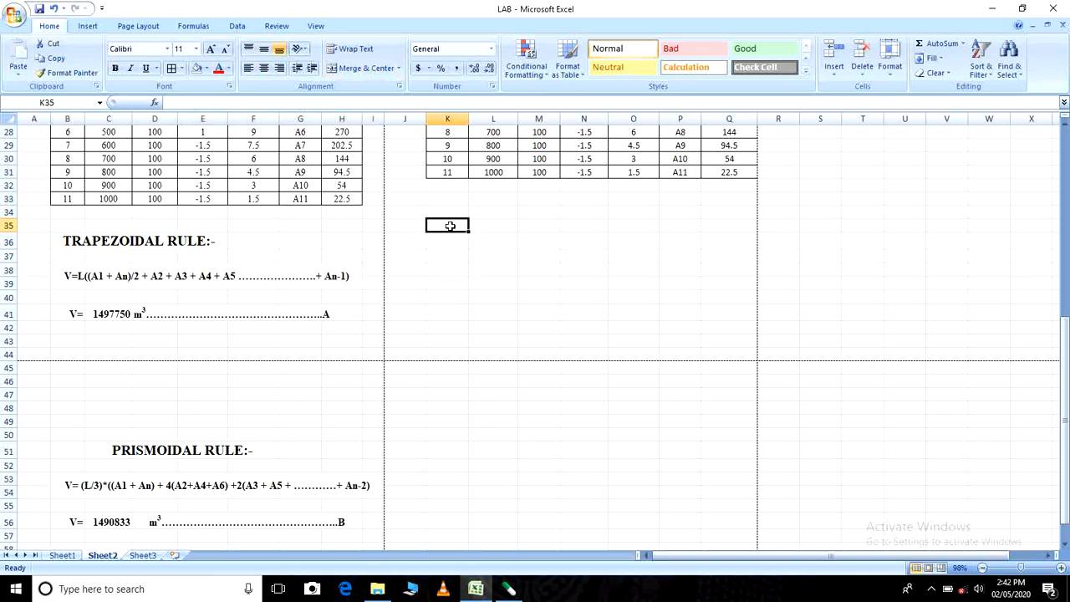
{"action": "left_click", "coordinate": [449, 294]}
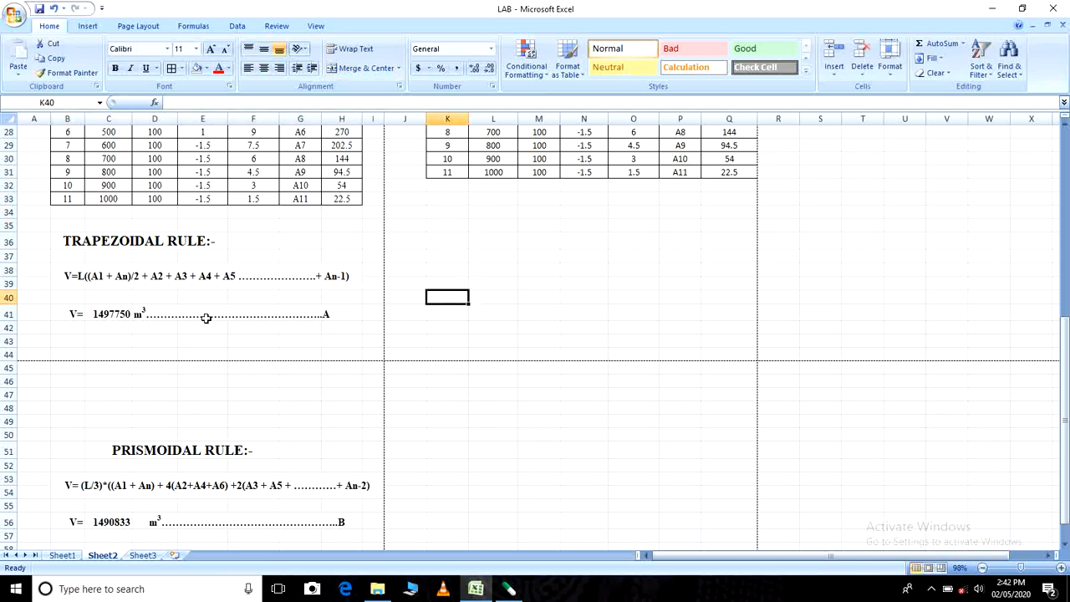
{"action": "left_click", "coordinate": [119, 313]}
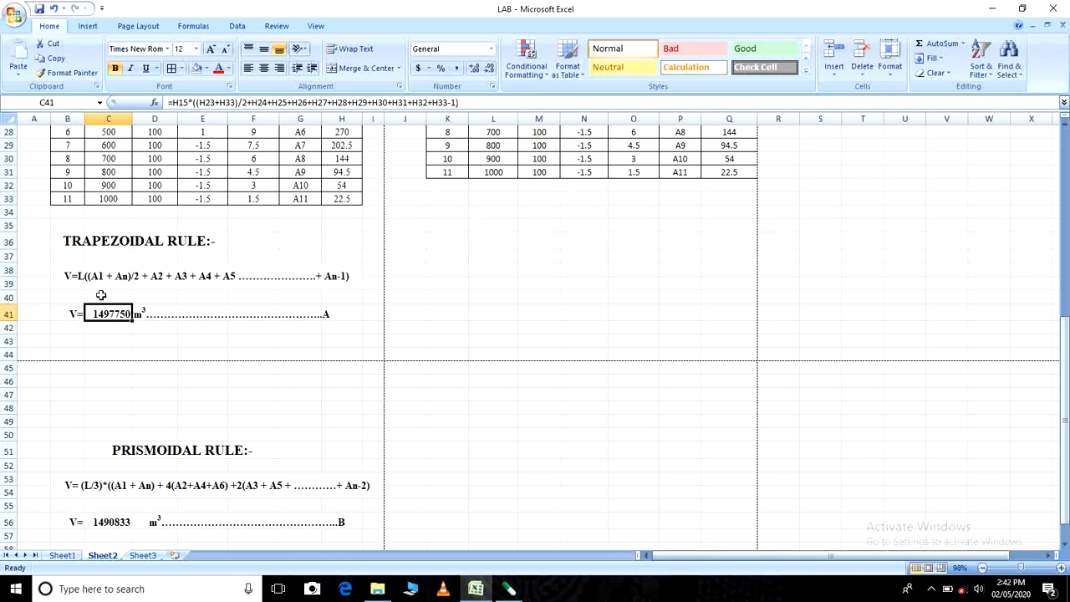
{"action": "scroll", "coordinate": [184, 322], "scroll_direction": "down", "scroll_amount": 1}
{"action": "left_click", "coordinate": [86, 238]}
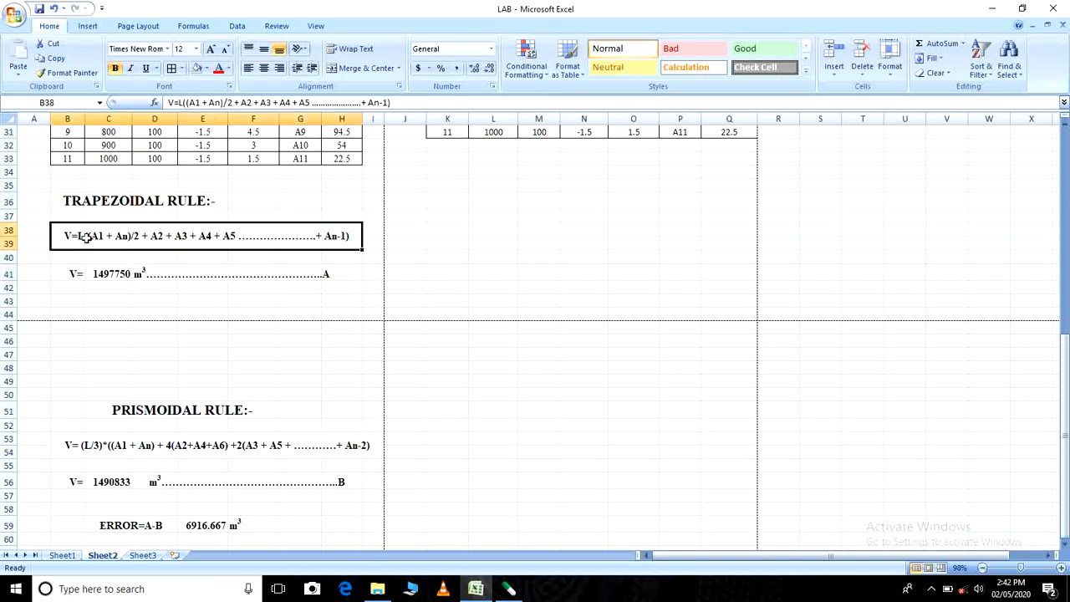
{"action": "left_click", "coordinate": [460, 180]}
{"action": "type", "text": "="}
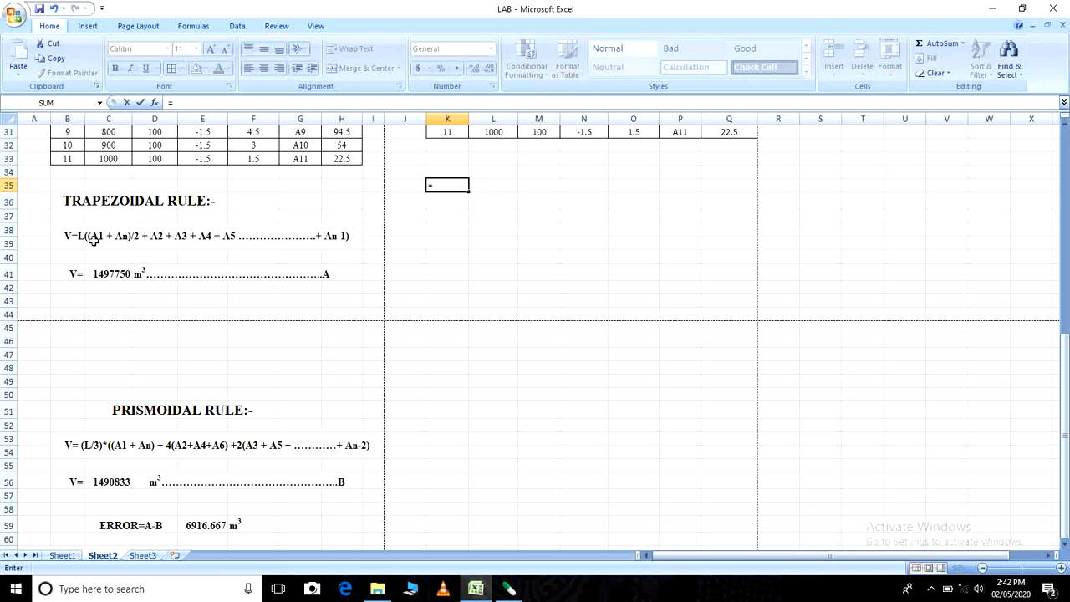
{"action": "scroll", "coordinate": [435, 246], "scroll_direction": "up", "scroll_amount": 4}
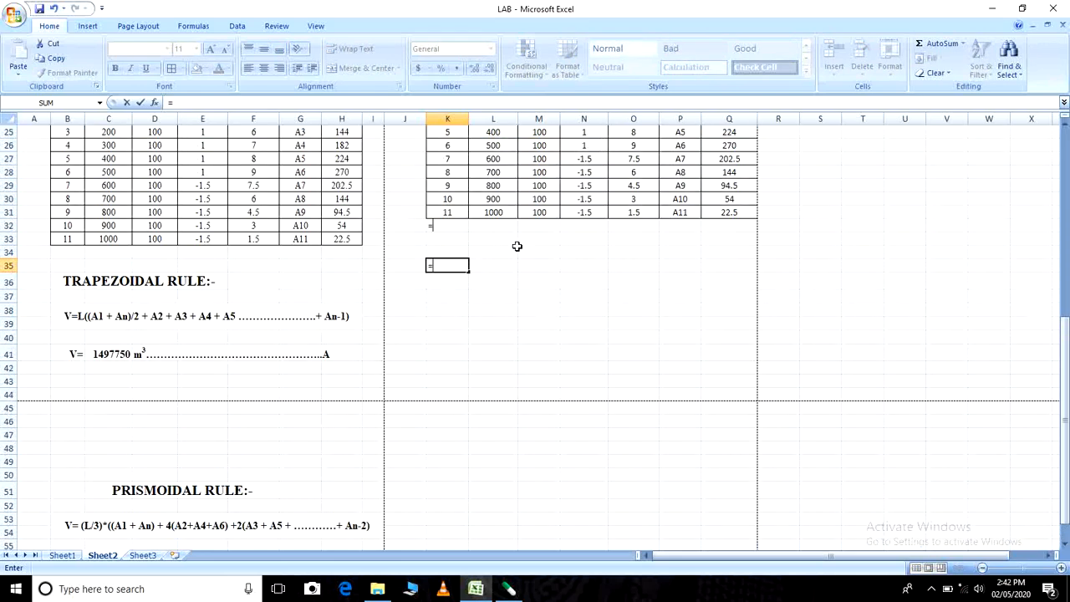
{"action": "scroll", "coordinate": [669, 251], "scroll_direction": "up", "scroll_amount": 1}
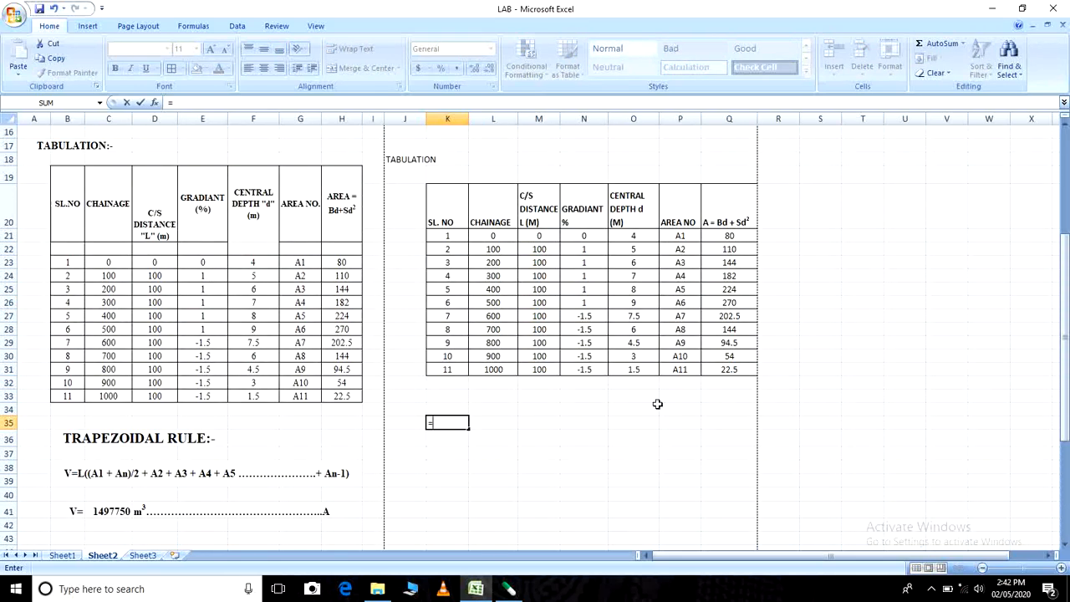
{"action": "scroll", "coordinate": [636, 414], "scroll_direction": "down", "scroll_amount": 2}
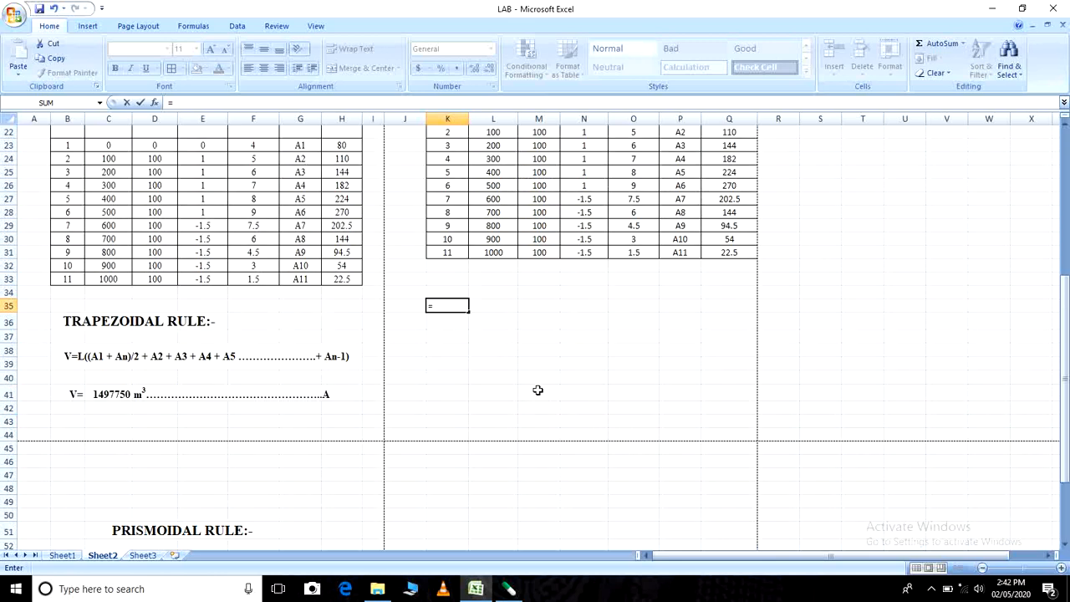
{"action": "scroll", "coordinate": [724, 268], "scroll_direction": "up", "scroll_amount": 1}
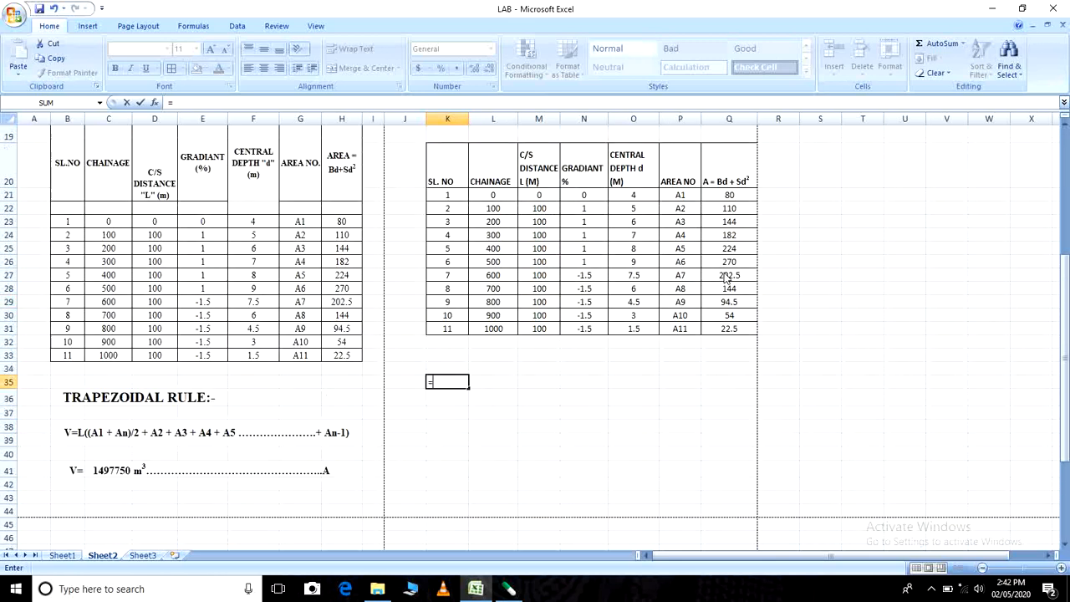
{"action": "scroll", "coordinate": [724, 280], "scroll_direction": "down", "scroll_amount": 2}
{"action": "key", "text": "Escape"}
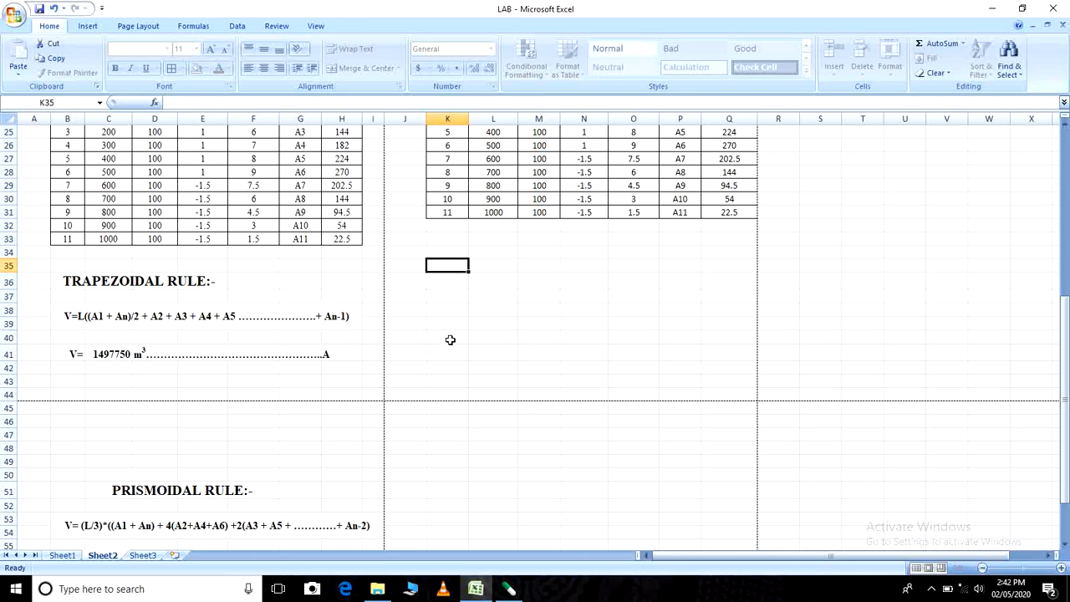
- Unmerge the aim statement spanning J3:R3 and turn off its text wrapping
{"action": "scroll", "coordinate": [585, 310], "scroll_direction": "up", "scroll_amount": 4}
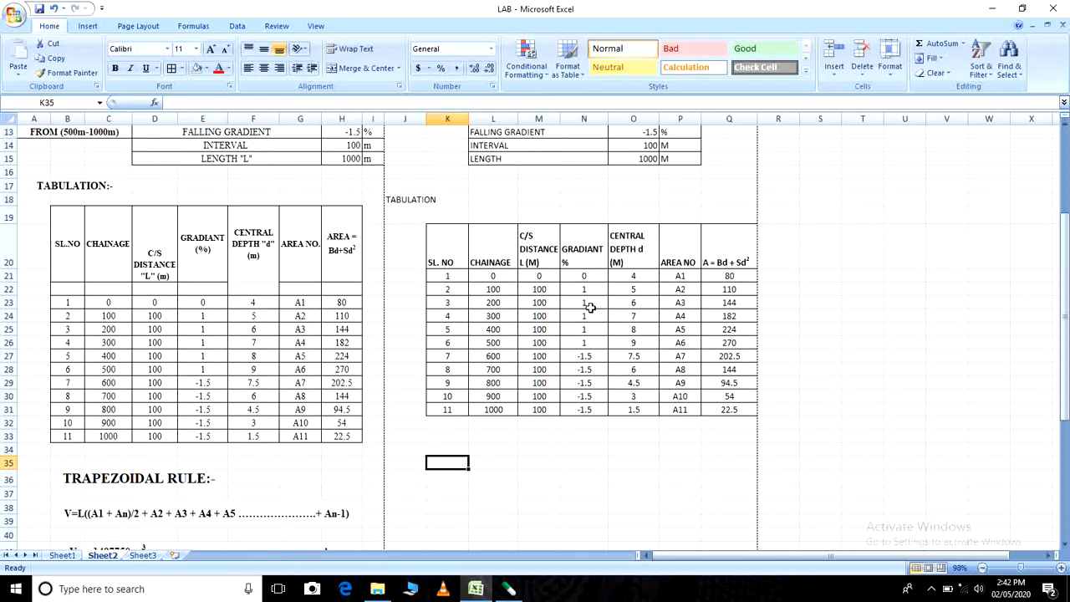
{"action": "scroll", "coordinate": [520, 400], "scroll_direction": "up", "scroll_amount": 4}
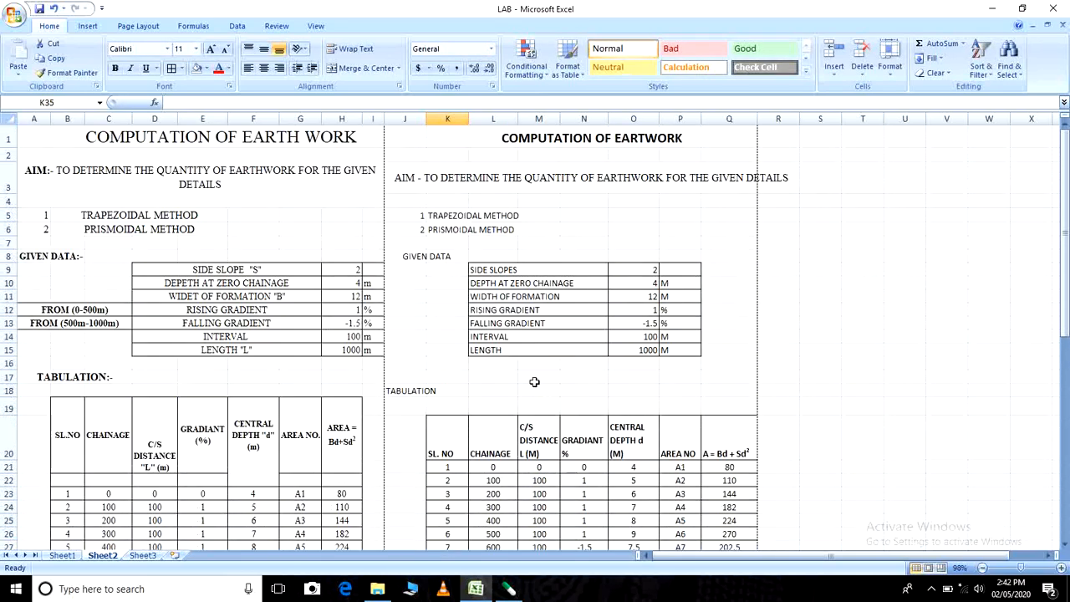
{"action": "left_click", "coordinate": [511, 178]}
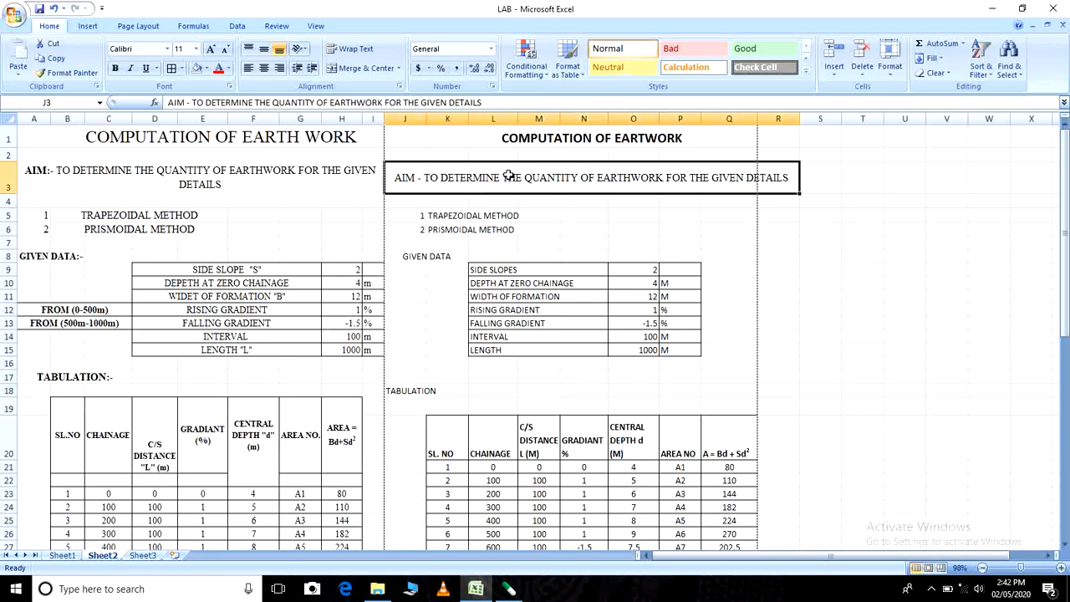
{"action": "left_click", "coordinate": [815, 272]}
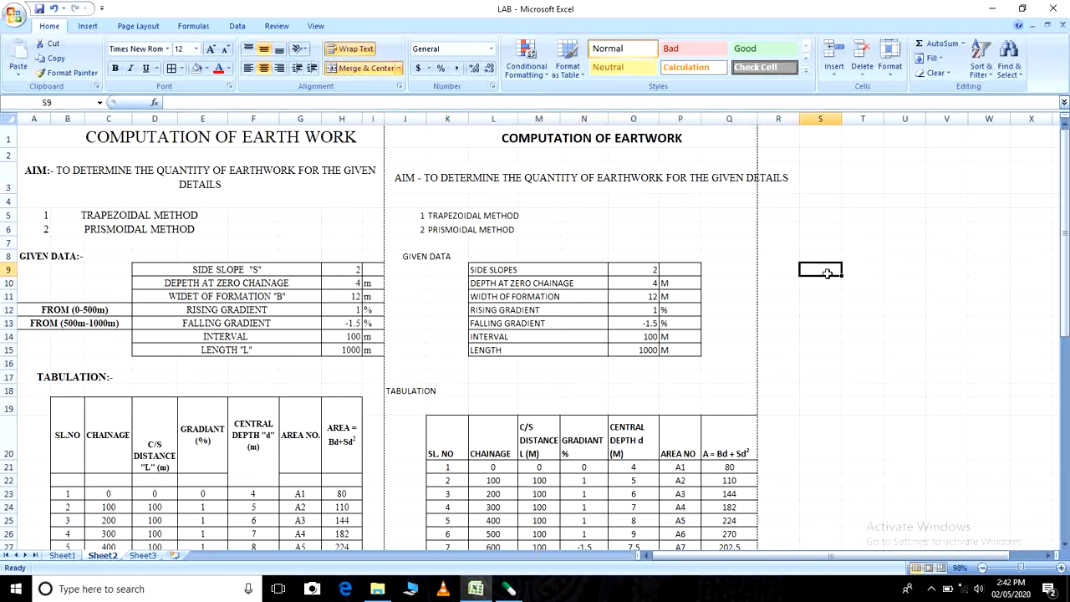
{"action": "left_click", "coordinate": [575, 172]}
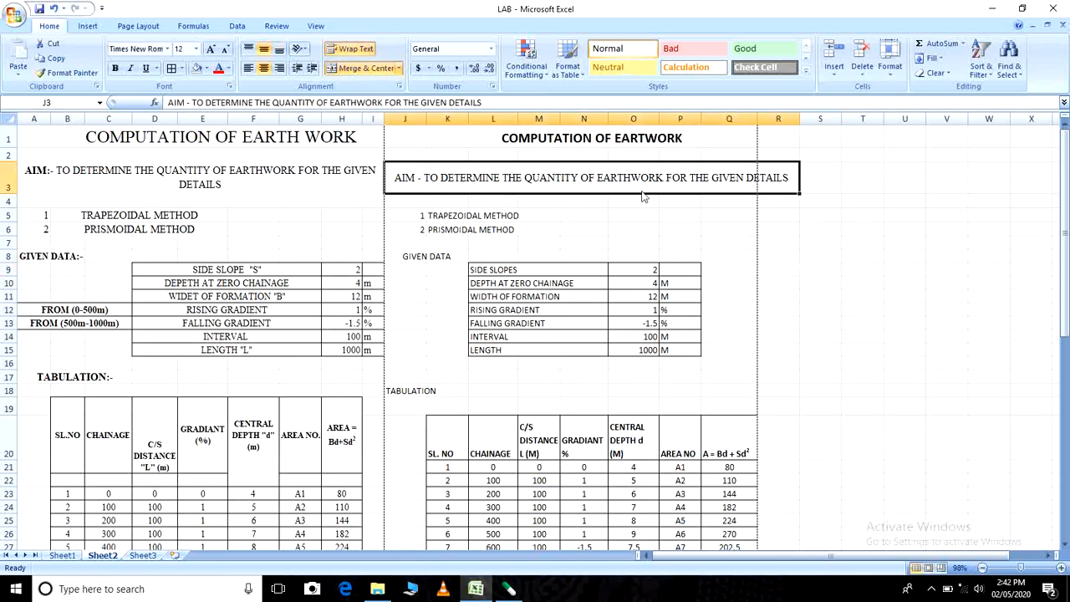
{"action": "left_click", "coordinate": [362, 52]}
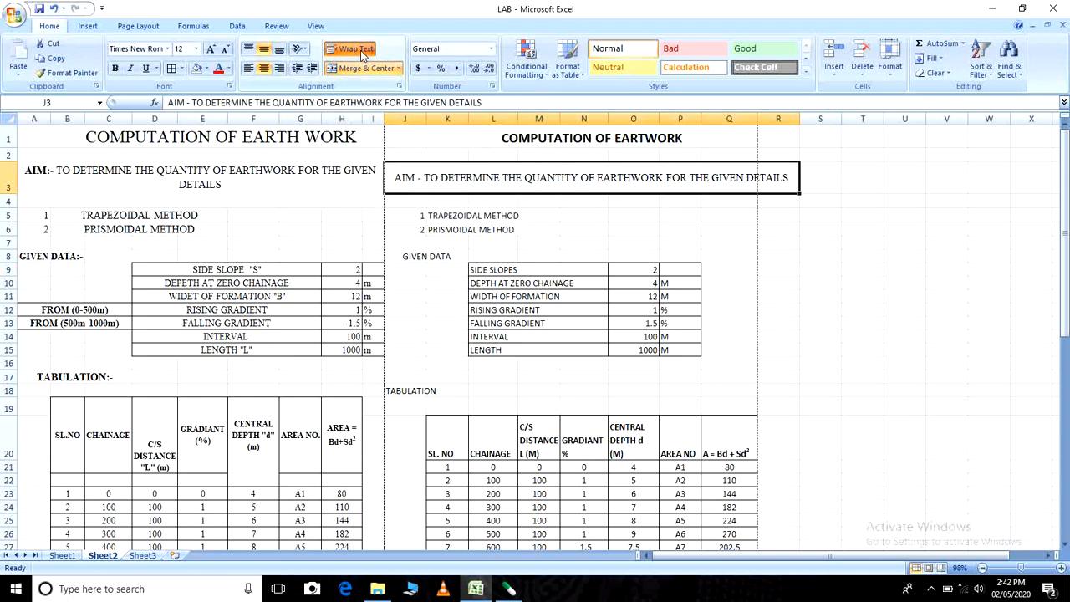
{"action": "left_click", "coordinate": [362, 68]}
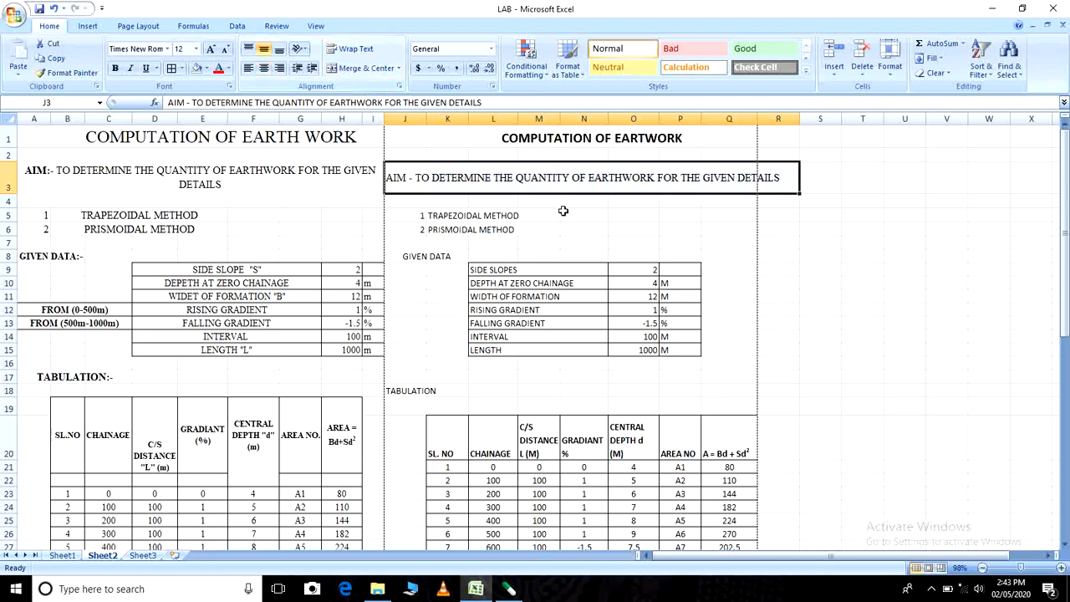
{"action": "left_click", "coordinate": [565, 211]}
- Wrap the aim statement and merge and centre it across J3:Q3 so it fits within the page boundary
{"action": "left_click", "coordinate": [466, 175]}
{"action": "left_click_drag", "start_coordinate": [400, 180], "coordinate": [708, 184]}
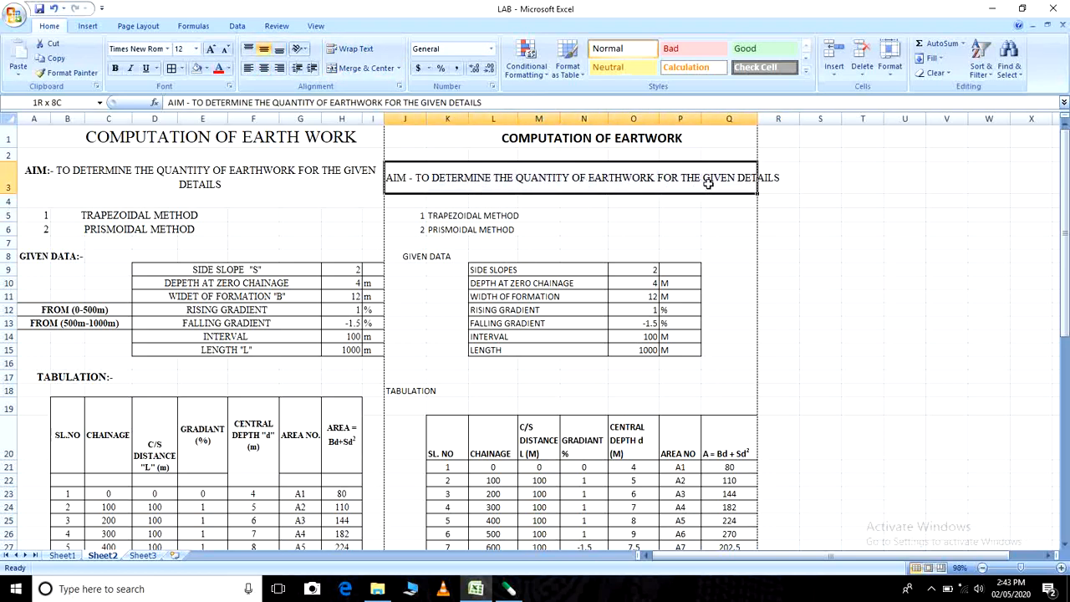
{"action": "left_click", "coordinate": [353, 49]}
{"action": "left_click", "coordinate": [362, 70]}
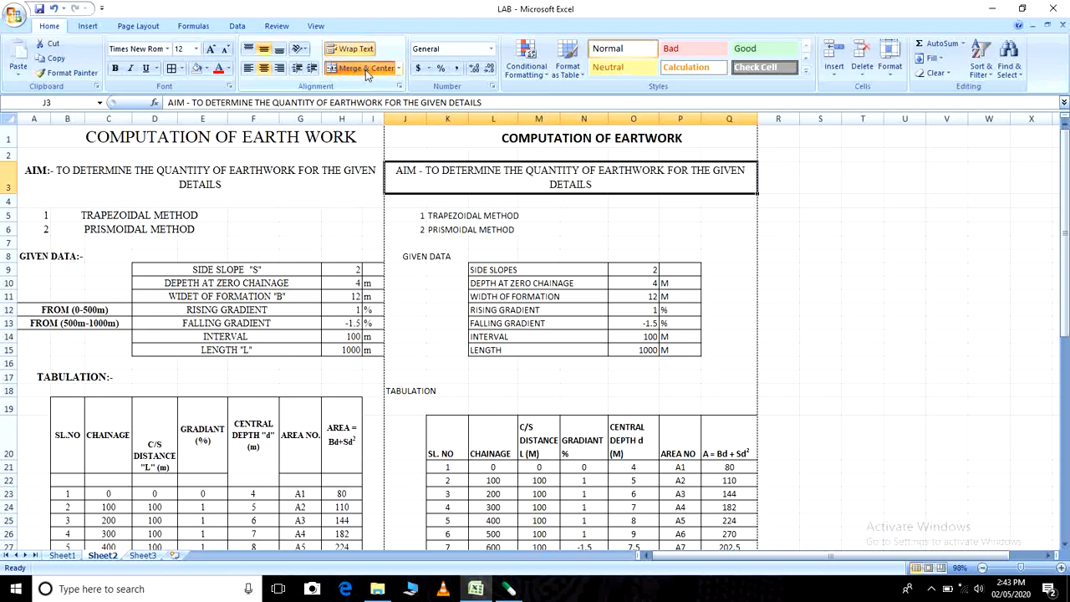
{"action": "left_click", "coordinate": [815, 243]}
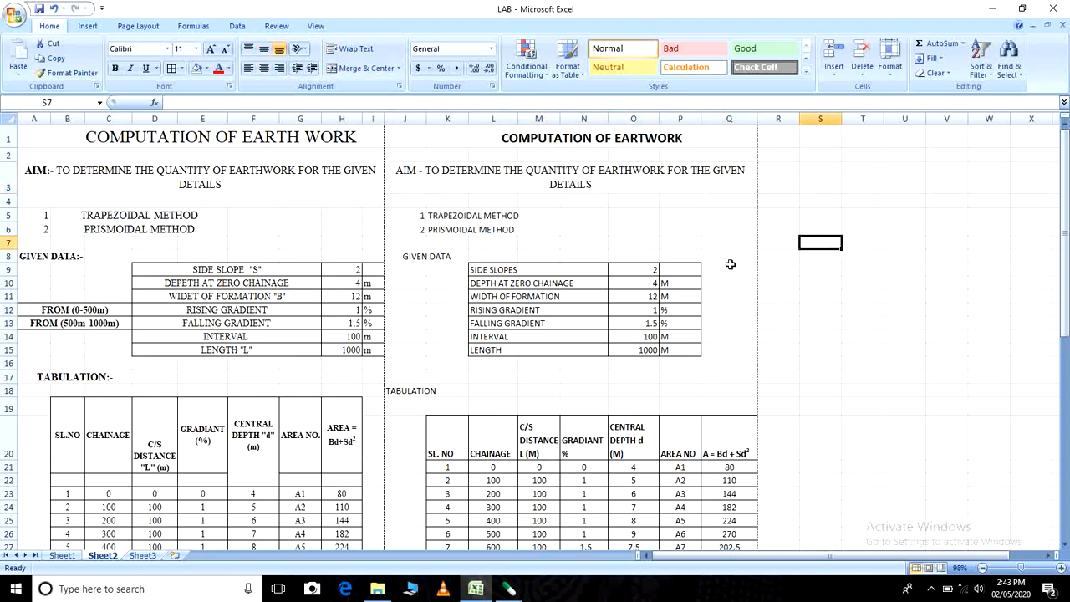
- Save the workbook with the completed earthwork tabulation
{"action": "scroll", "coordinate": [730, 264], "scroll_direction": "down", "scroll_amount": 4}
{"action": "scroll", "coordinate": [736, 259], "scroll_direction": "up", "scroll_amount": 4}
{"action": "left_click", "coordinate": [39, 10]}
{"action": "scroll", "coordinate": [597, 348], "scroll_direction": "down", "scroll_amount": 3}
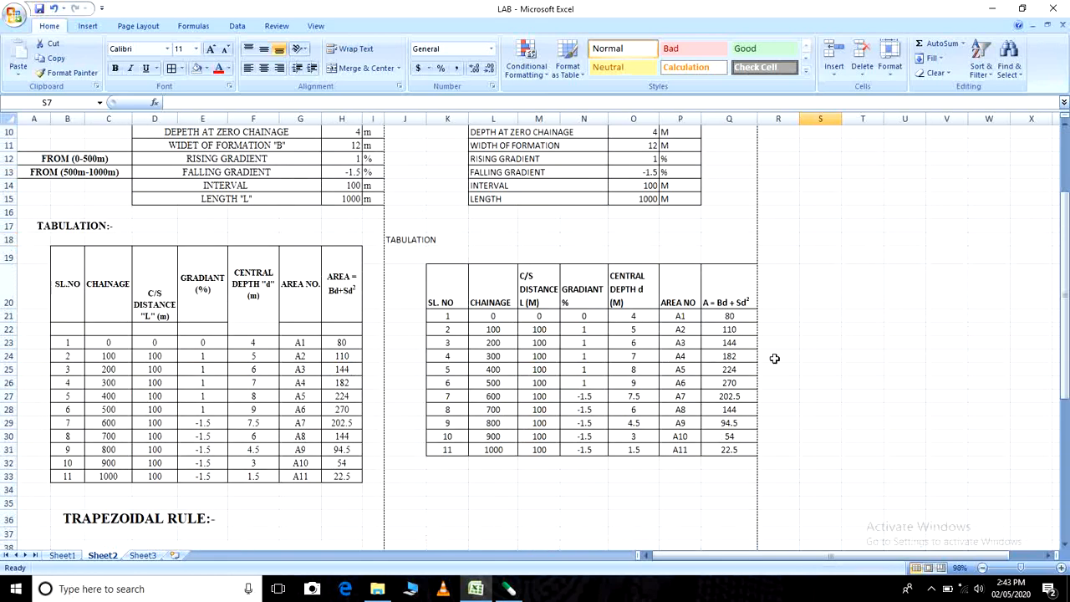
{"action": "scroll", "coordinate": [775, 357], "scroll_direction": "down", "scroll_amount": 3}
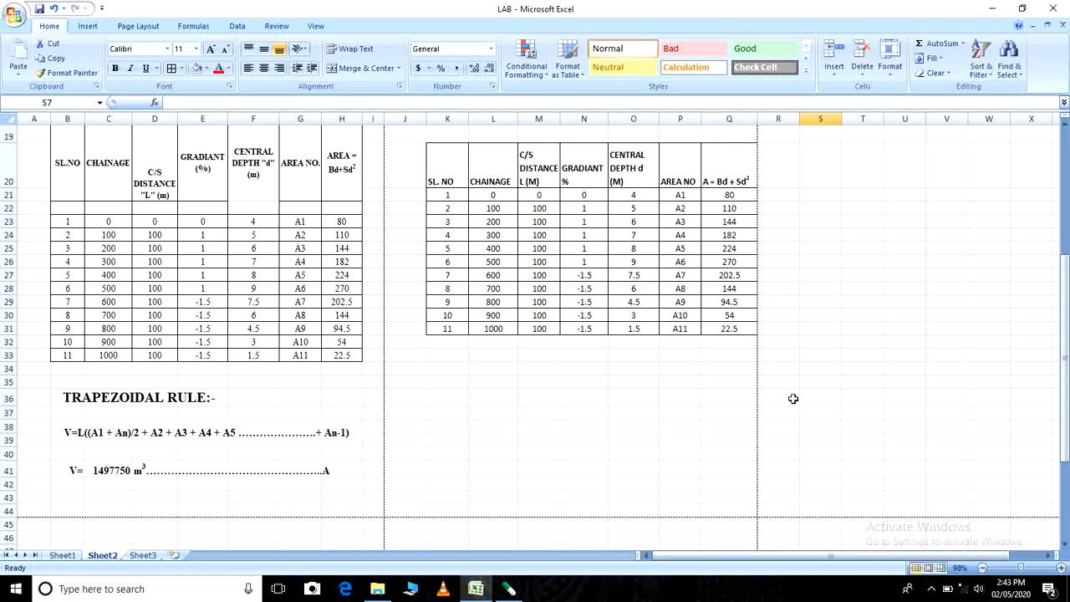
{"action": "scroll", "coordinate": [758, 437], "scroll_direction": "up", "scroll_amount": 6}
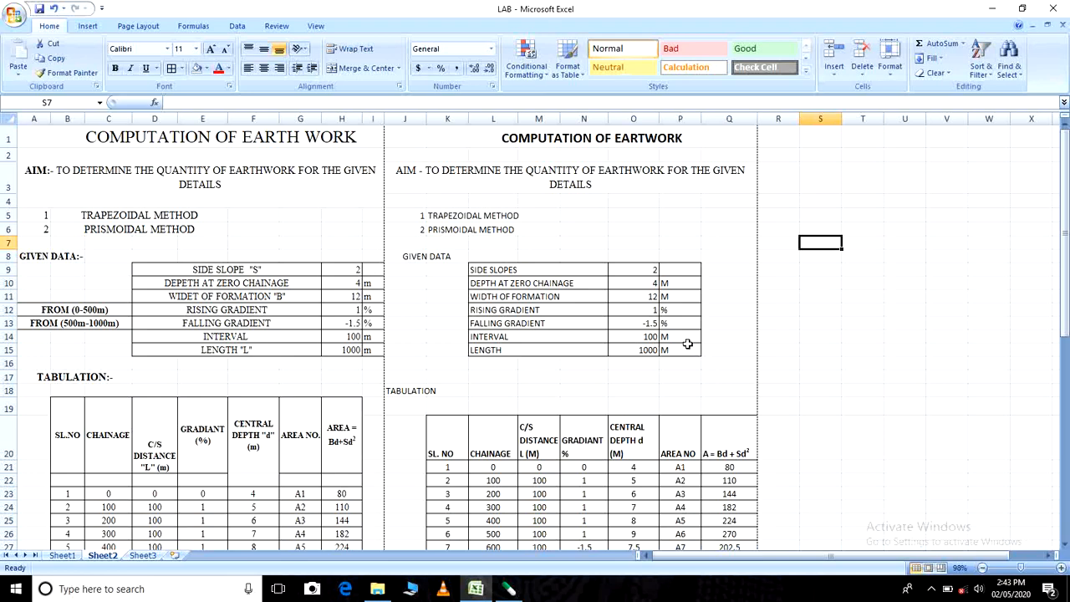
{"action": "scroll", "coordinate": [681, 344], "scroll_direction": "down", "scroll_amount": 3}
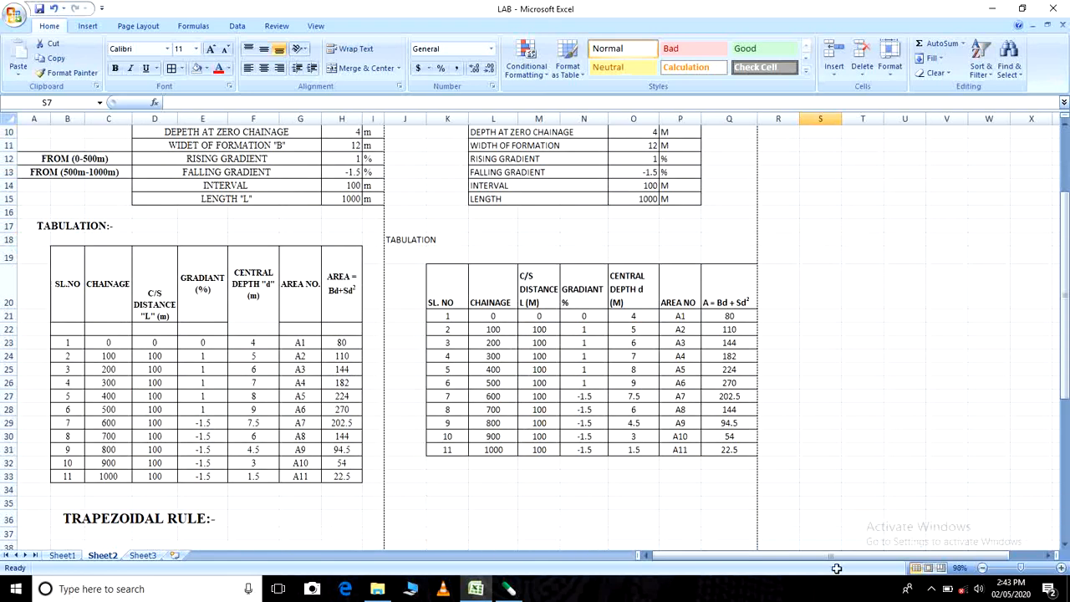
{"action": "left_click", "coordinate": [932, 591]}
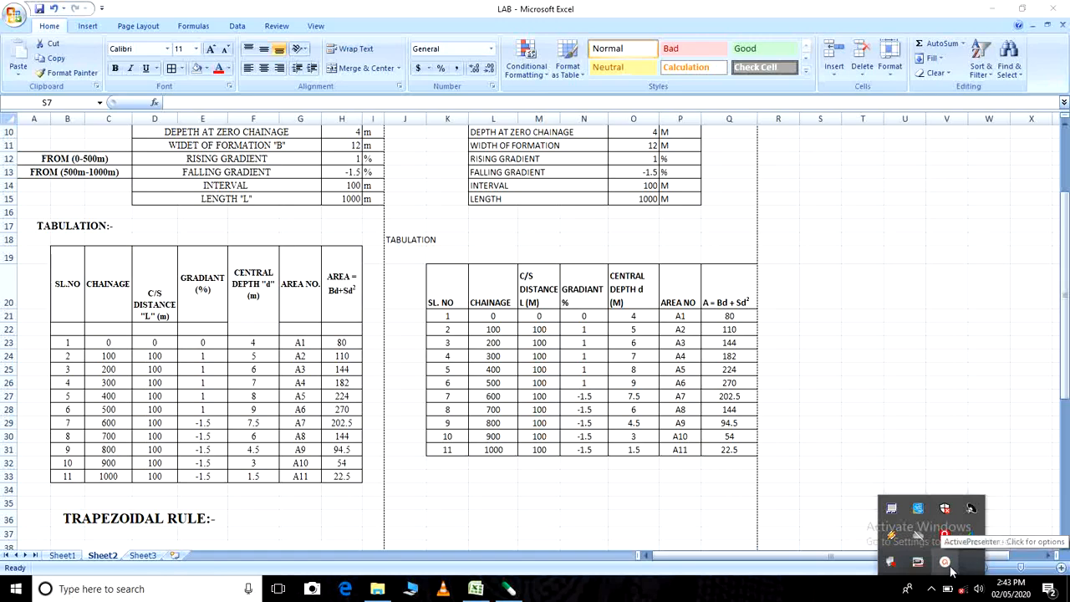